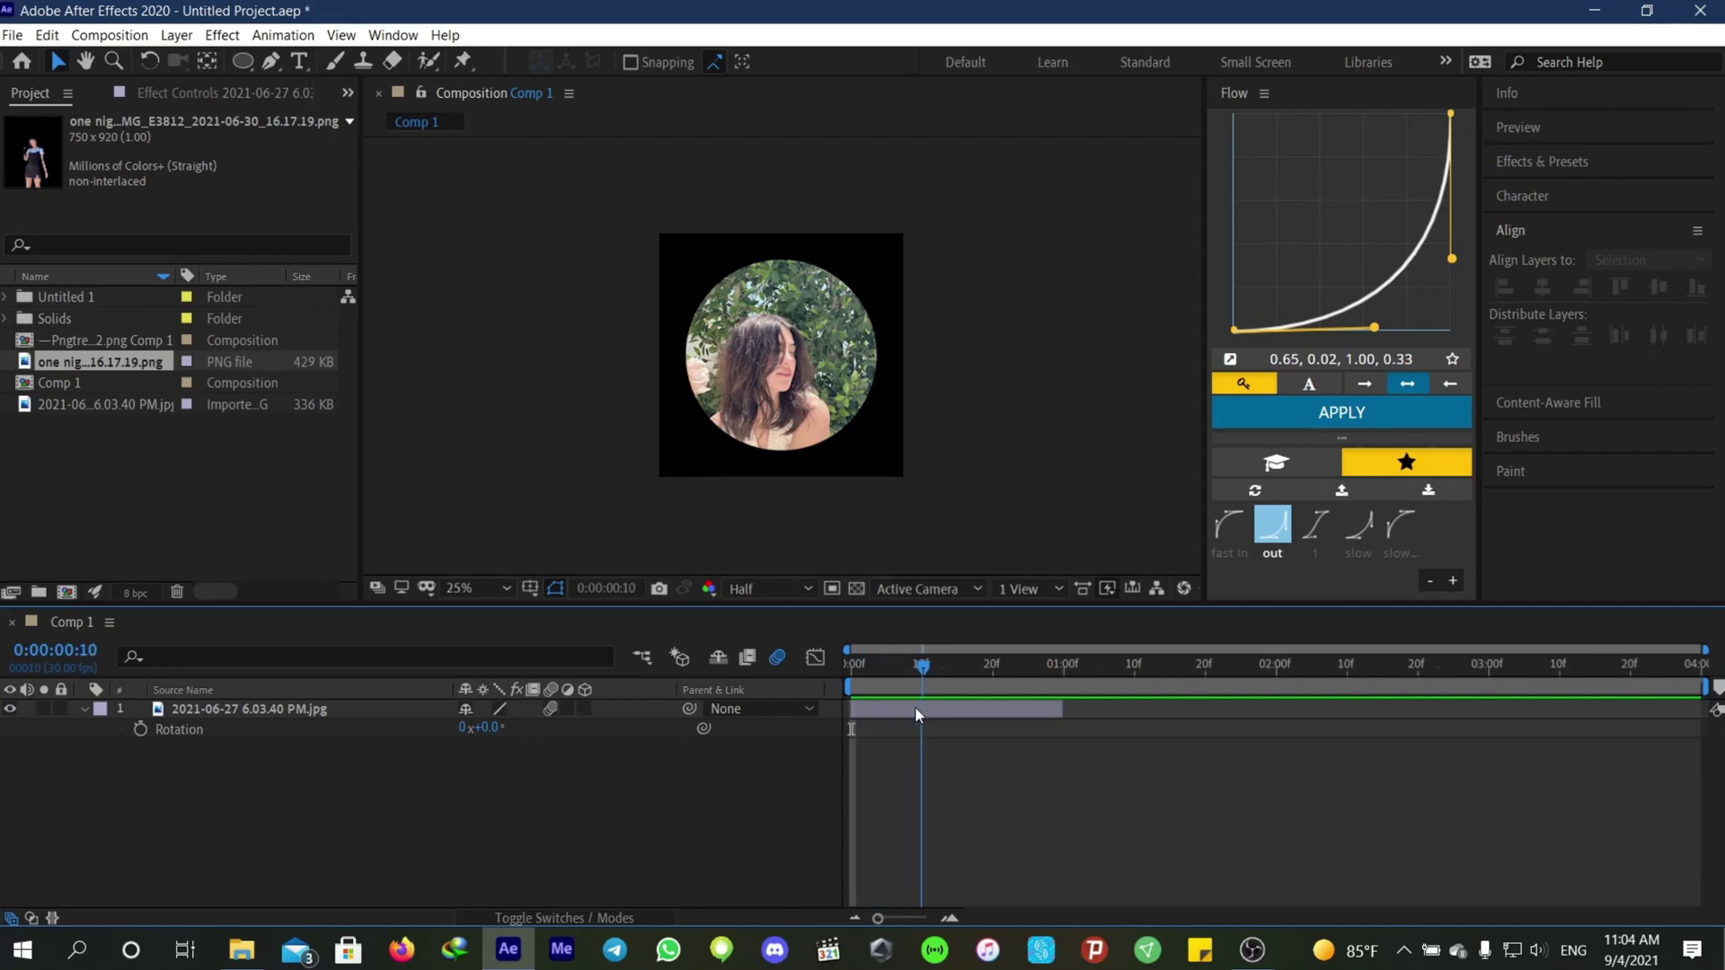
# Step: Keyframe the circular photo layer's Rotation at 0:00:00:10 and set it to about 277° at the layer's last frame, 0:00:00:29
pyautogui.click(140, 730)
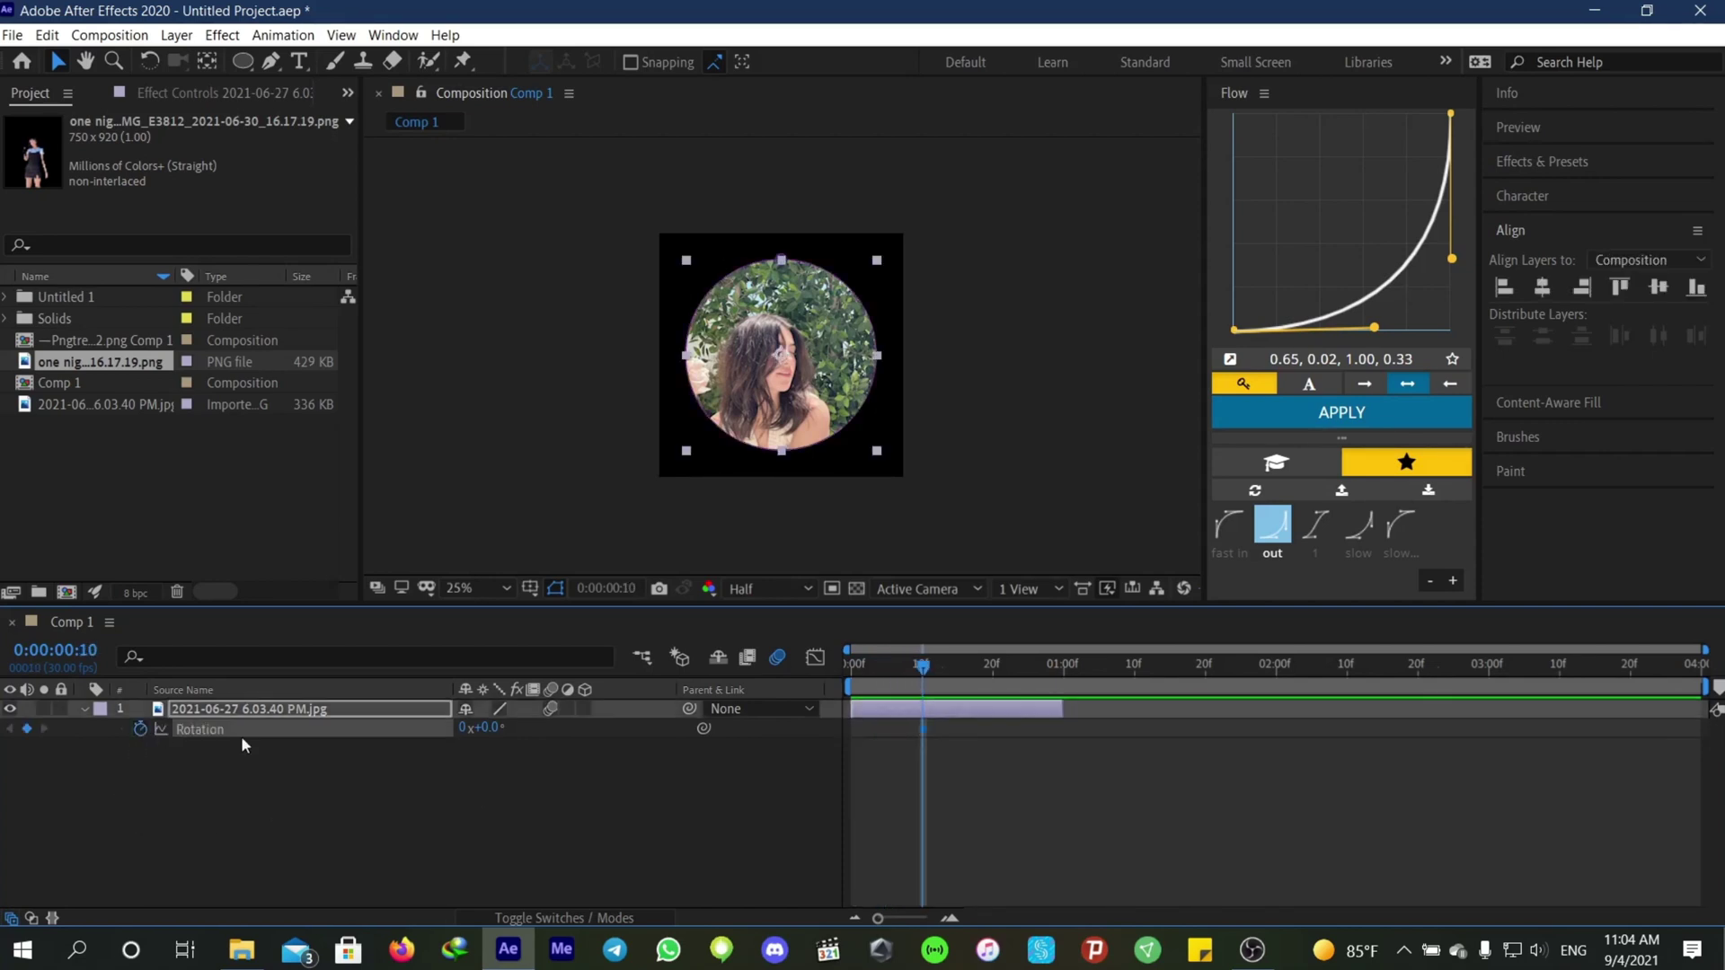
pyautogui.press('o')
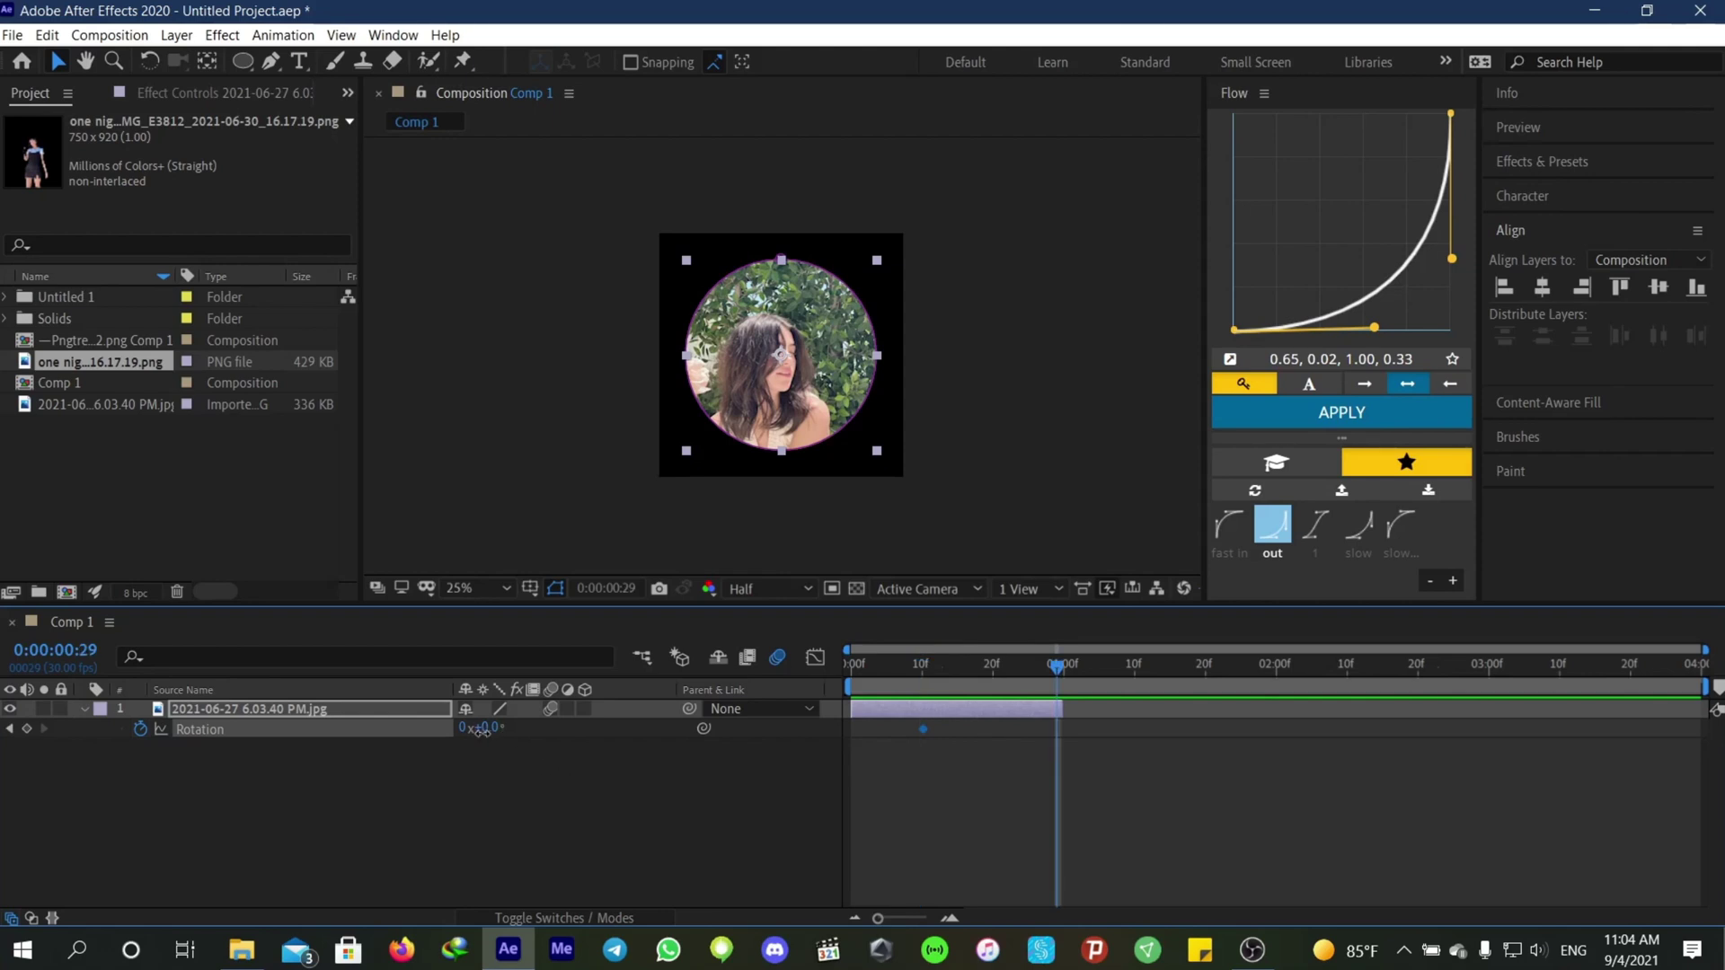
pyautogui.moveTo(484, 731); pyautogui.dragTo(732, 739)
# Step: Apply the "out" Flow easing curve (0.65, 0.02, 1.00, 0.33) to both Rotation keyframes of the photo layer
pyautogui.moveTo(1139, 795); pyautogui.dragTo(859, 685)
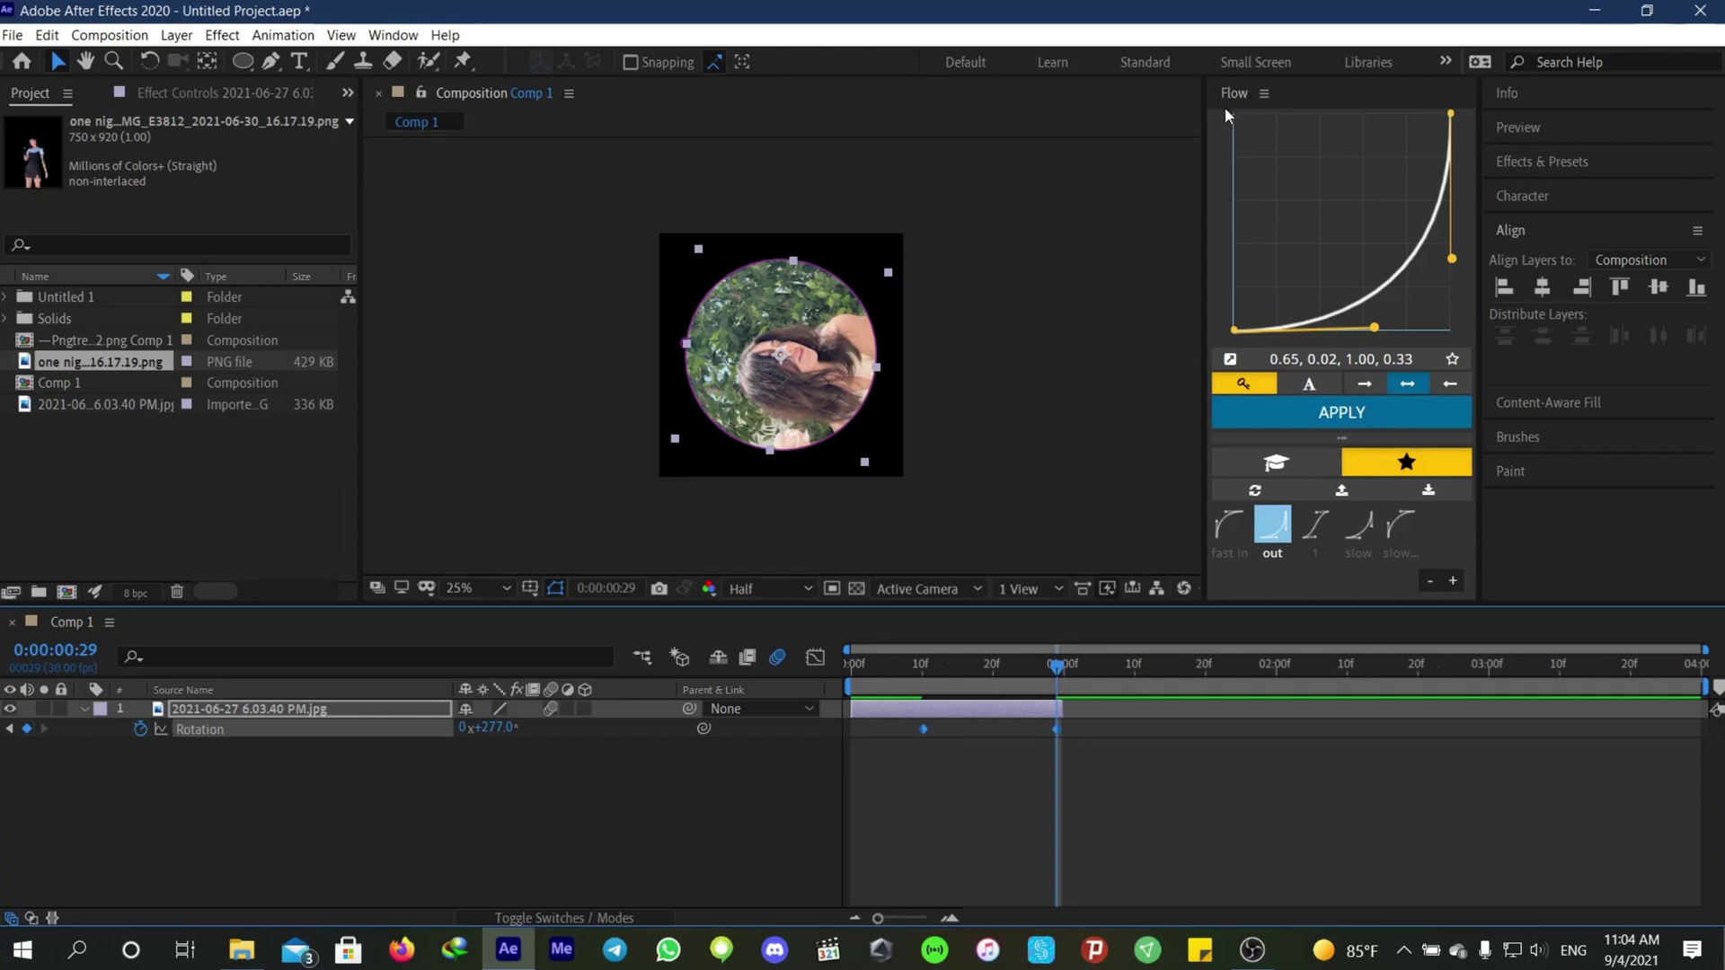
pyautogui.click(1330, 416)
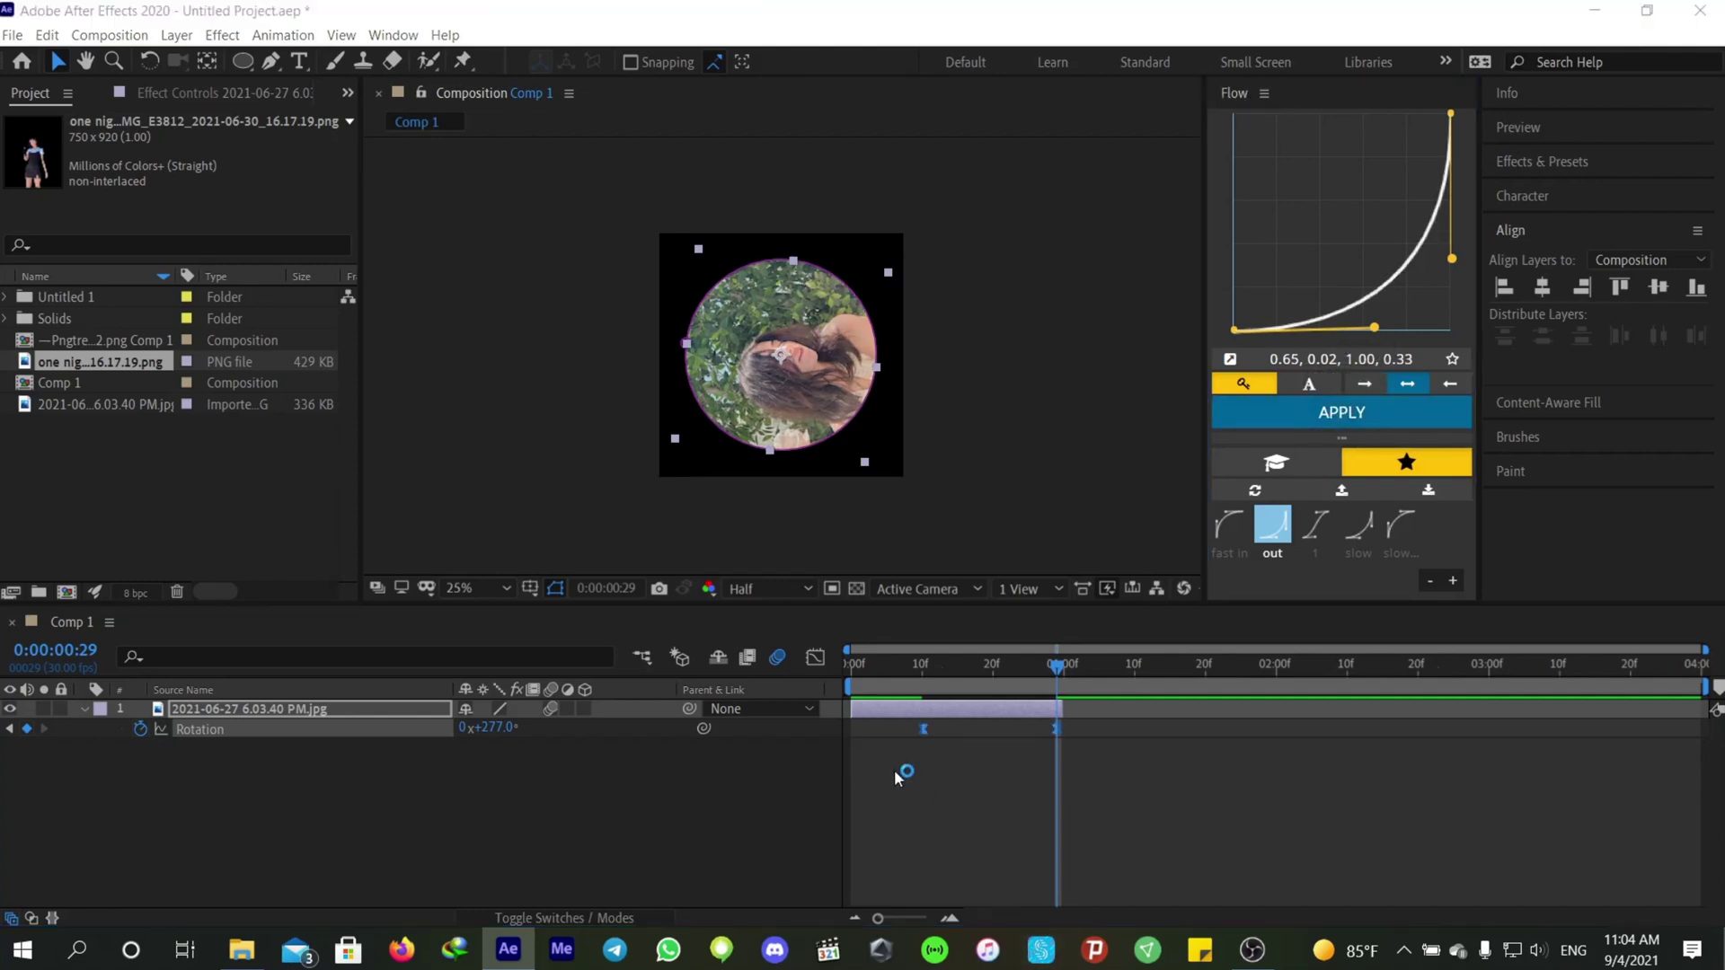
pyautogui.click(512, 160)
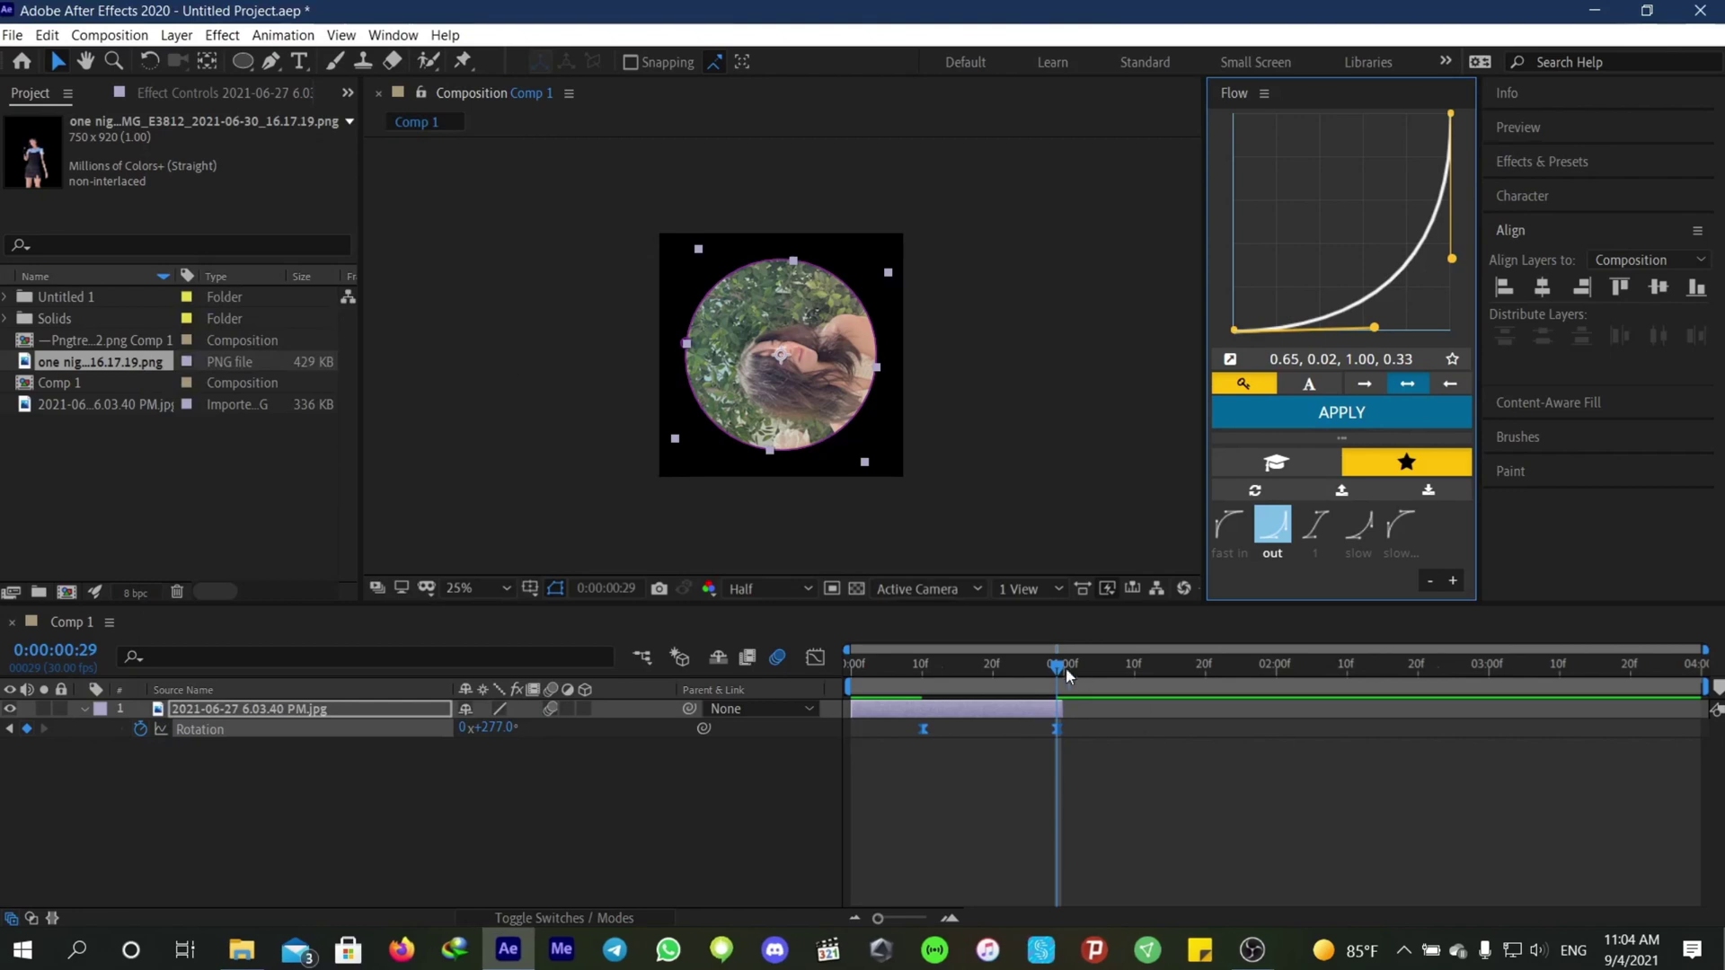
# Step: Preview the photo's spin from the start of the composition
pyautogui.moveTo(1059, 667); pyautogui.dragTo(789, 719)
pyautogui.click(992, 787)
pyautogui.press('space')
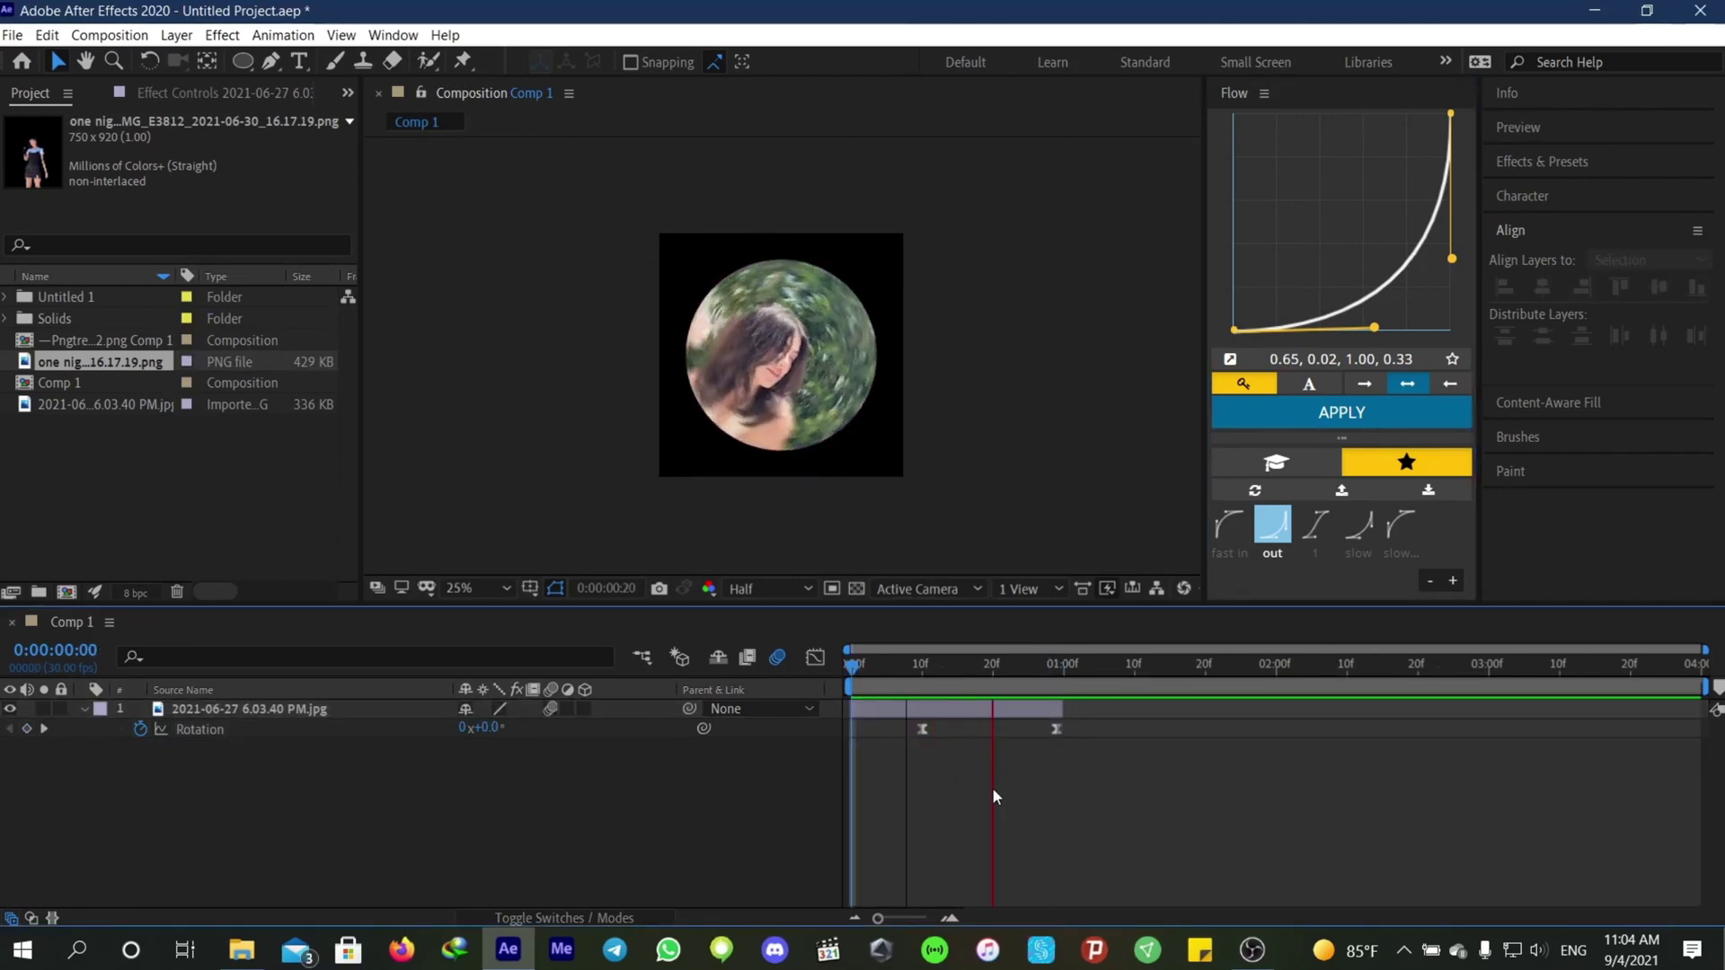
# Step: Add the vinyl record composition as a layer starting at 0:00:01:00, where the photo ends, and scale it to 53%
pyautogui.moveTo(1141, 701); pyautogui.dragTo(1065, 704)
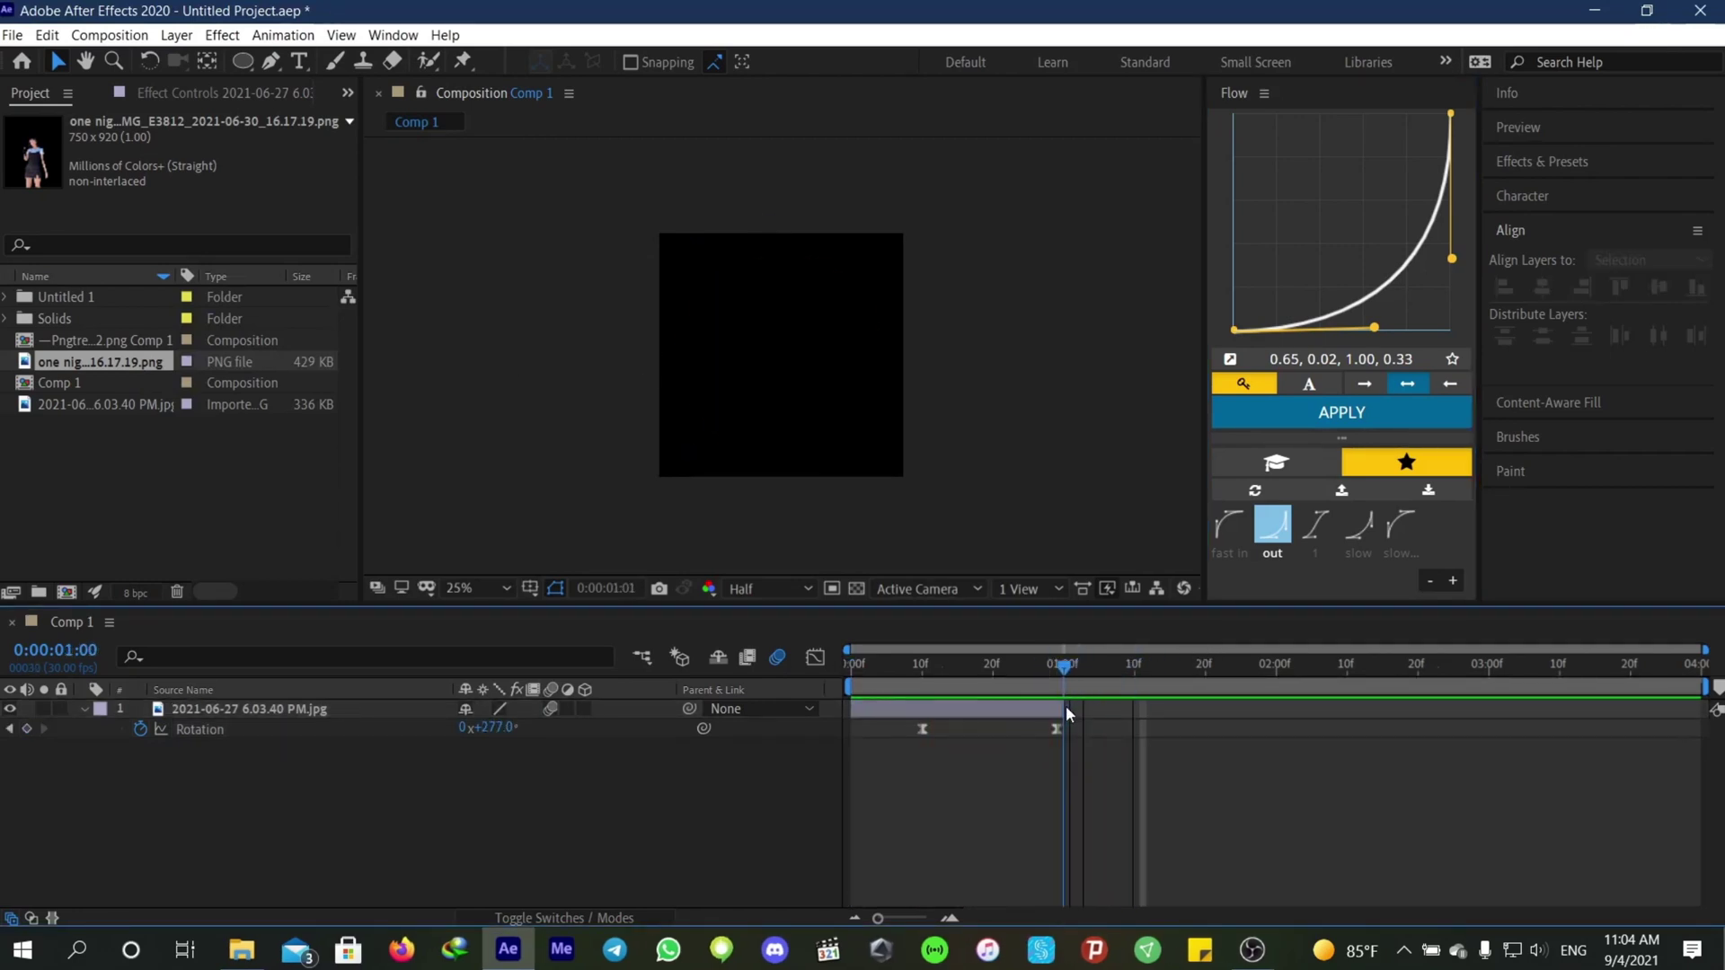
pyautogui.click(66, 342)
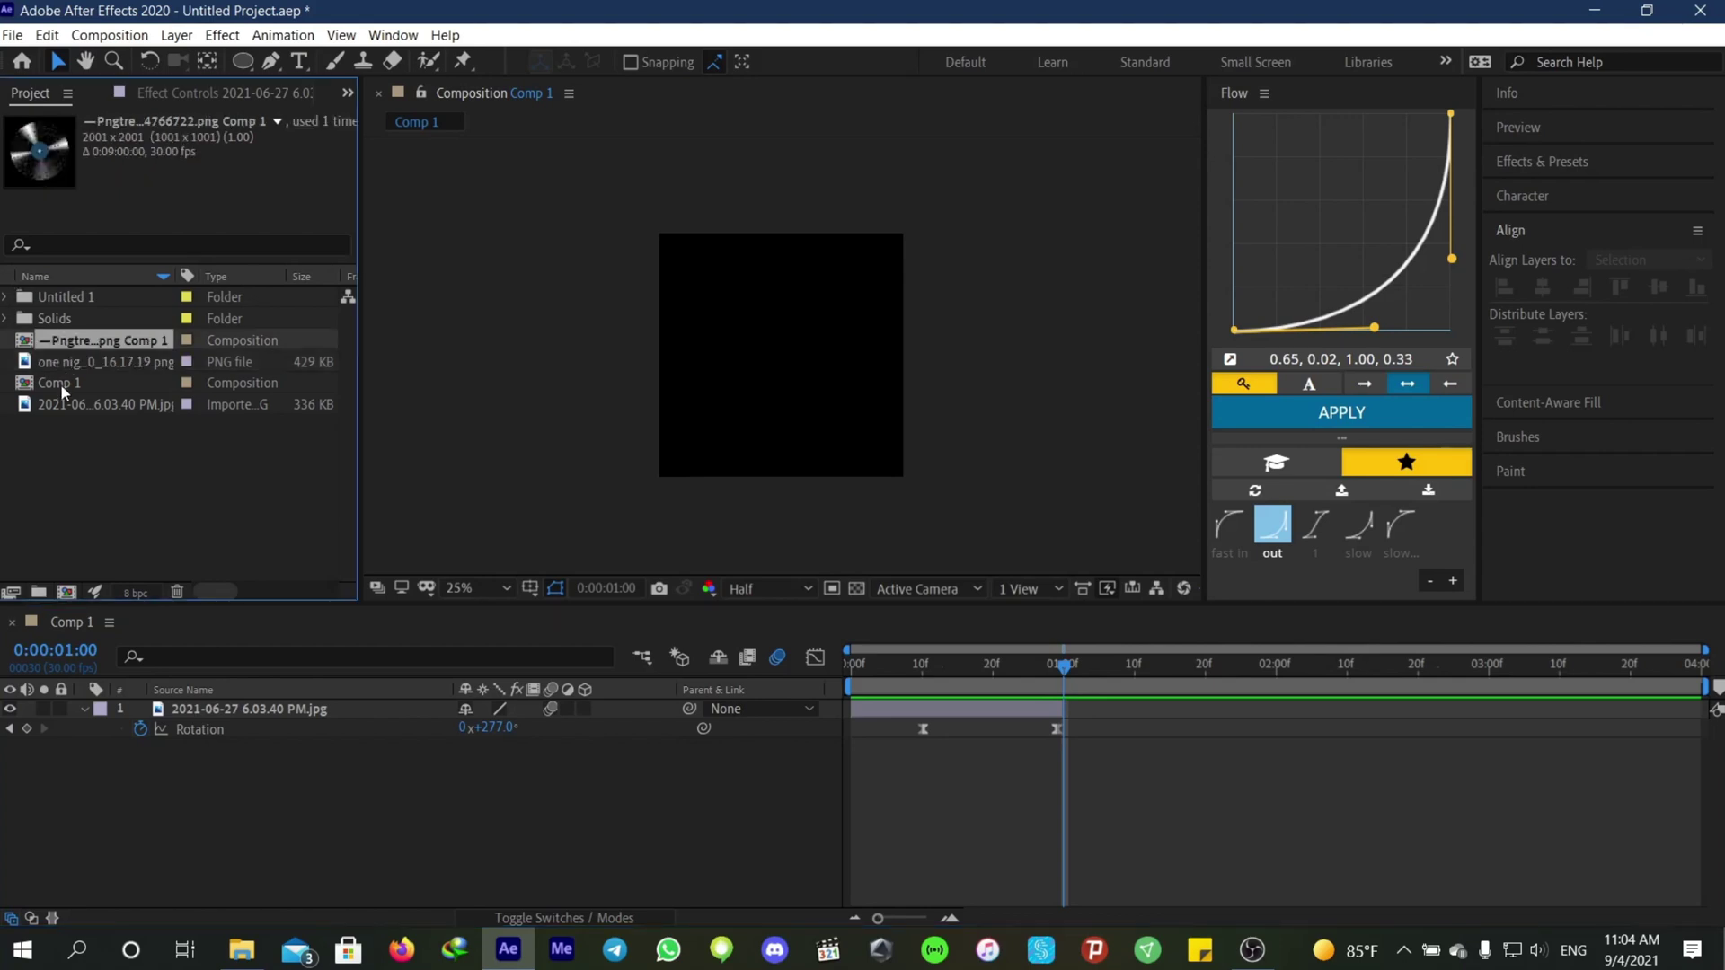
pyautogui.moveTo(78, 346); pyautogui.dragTo(1071, 716)
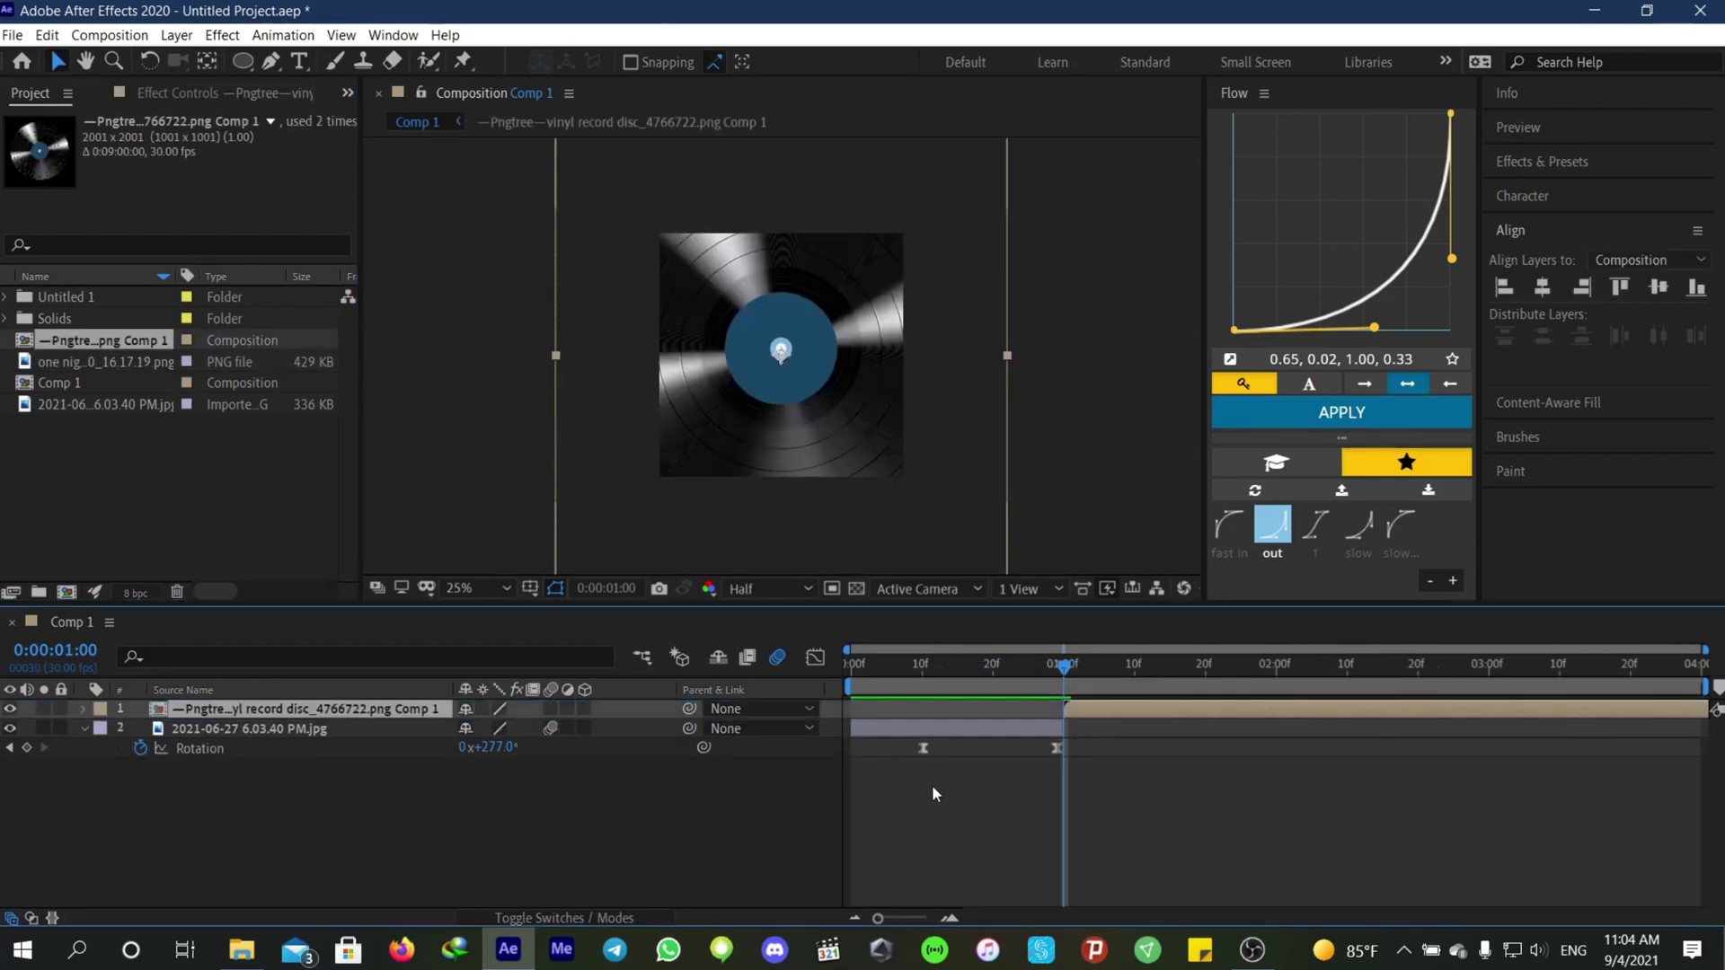
pyautogui.press('s')
pyautogui.moveTo(496, 729); pyautogui.dragTo(445, 743)
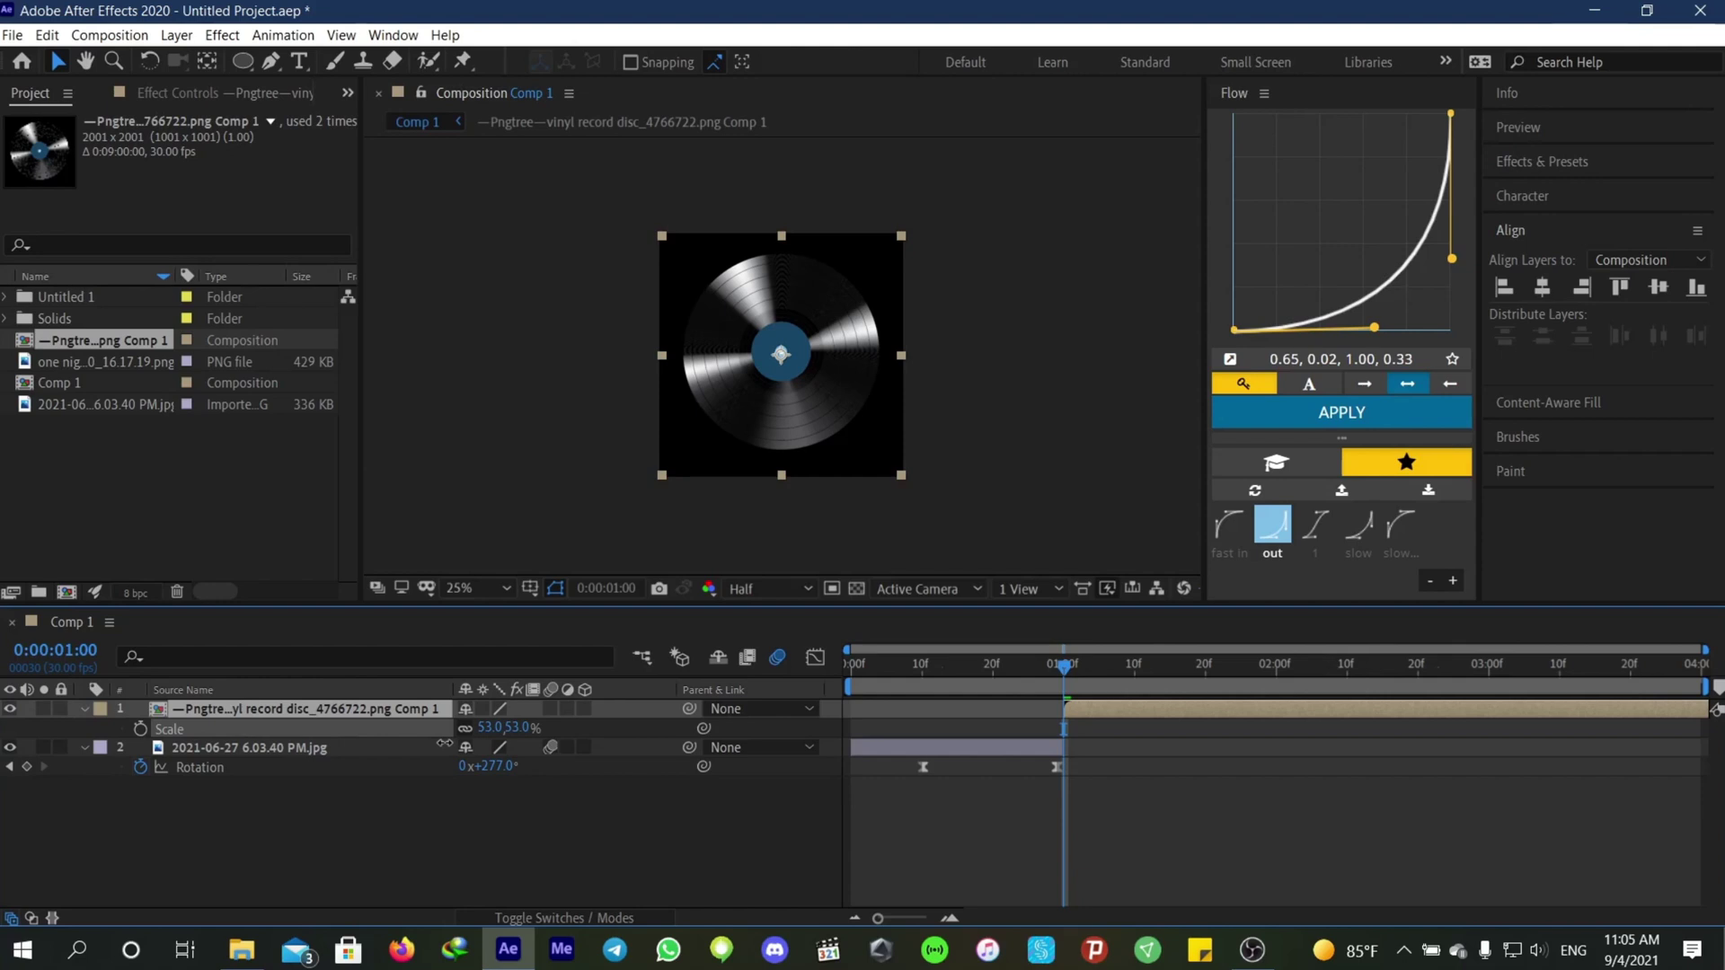
# Step: Add the standing woman PNG above the record layer starting at 0:00:01:00, and make both layers 3D
pyautogui.click(1141, 747)
pyautogui.moveTo(133, 360); pyautogui.dragTo(1108, 714)
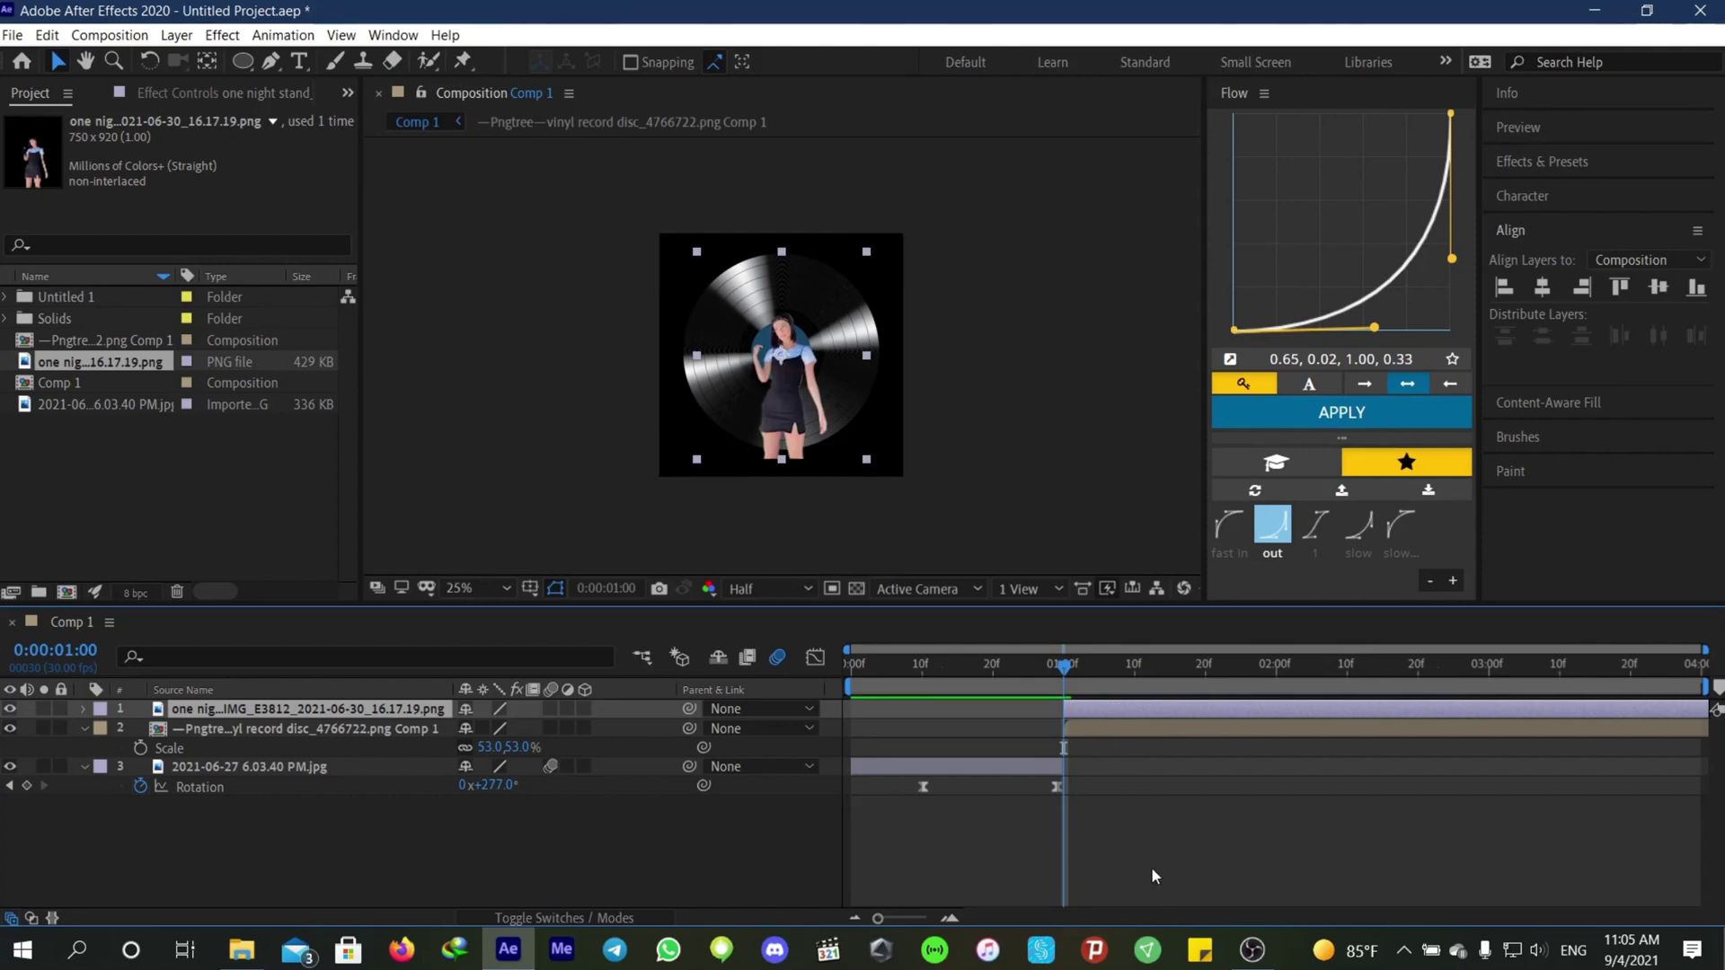
pyautogui.click(585, 728)
pyautogui.click(585, 709)
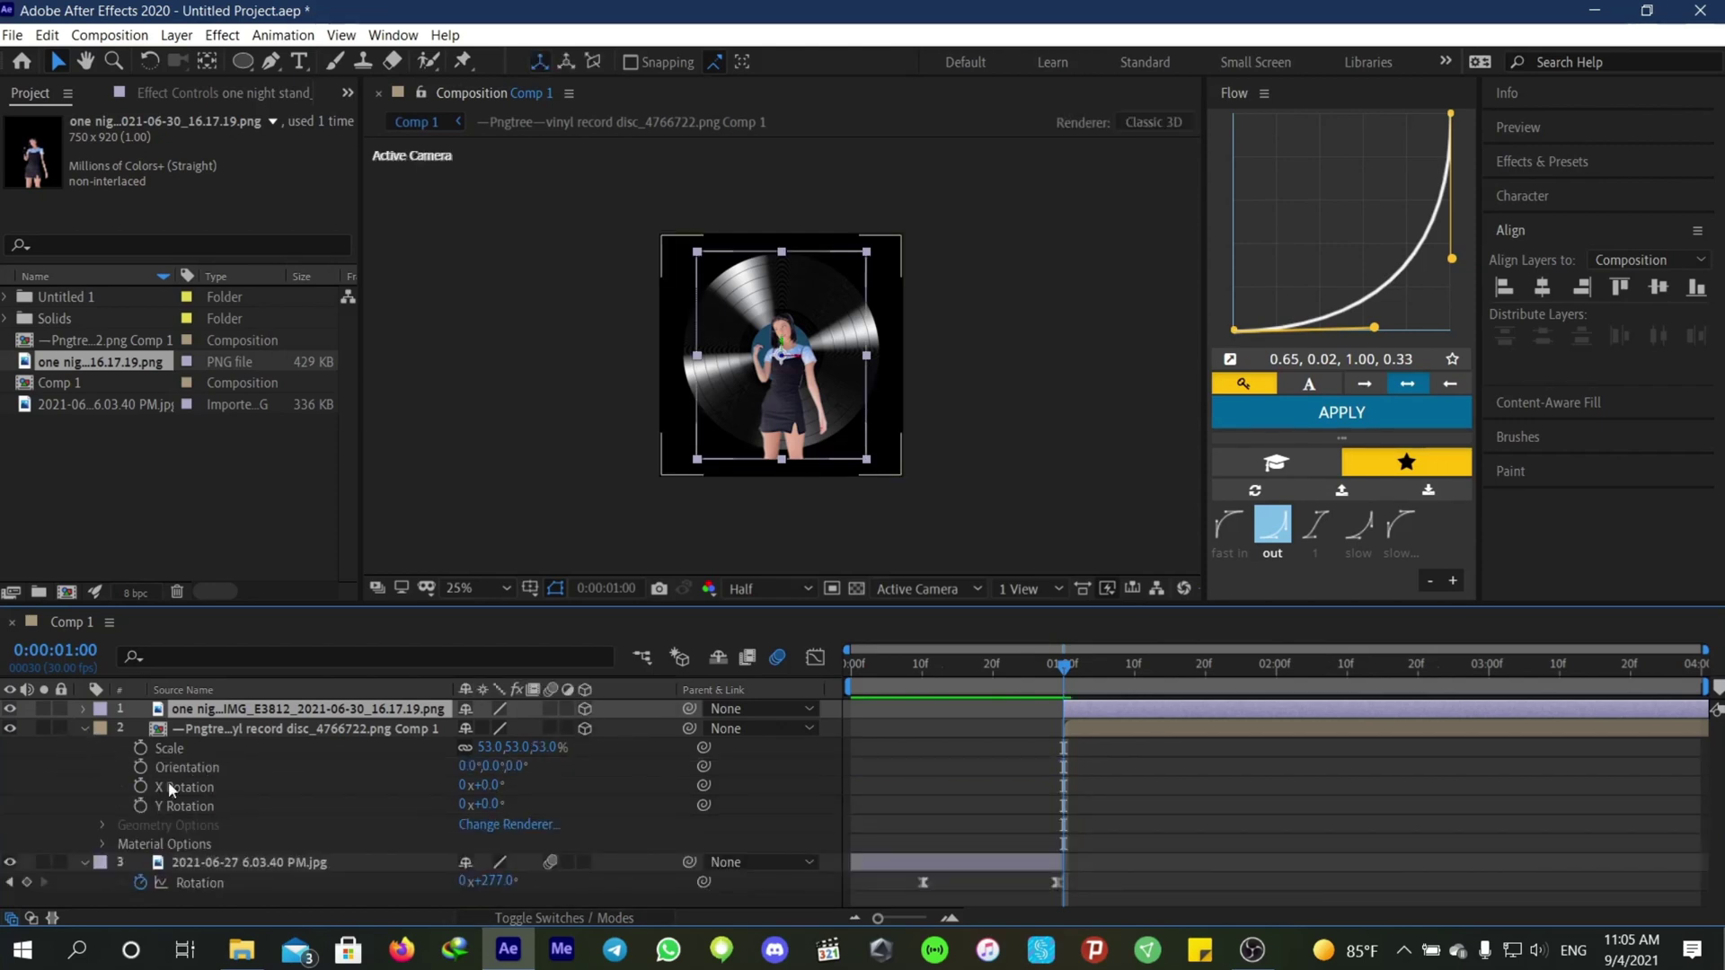
# Step: Set the record layer's X Rotation to -90° and raise the woman cutout until its lower edge meets the flat disc
pyautogui.click(205, 729)
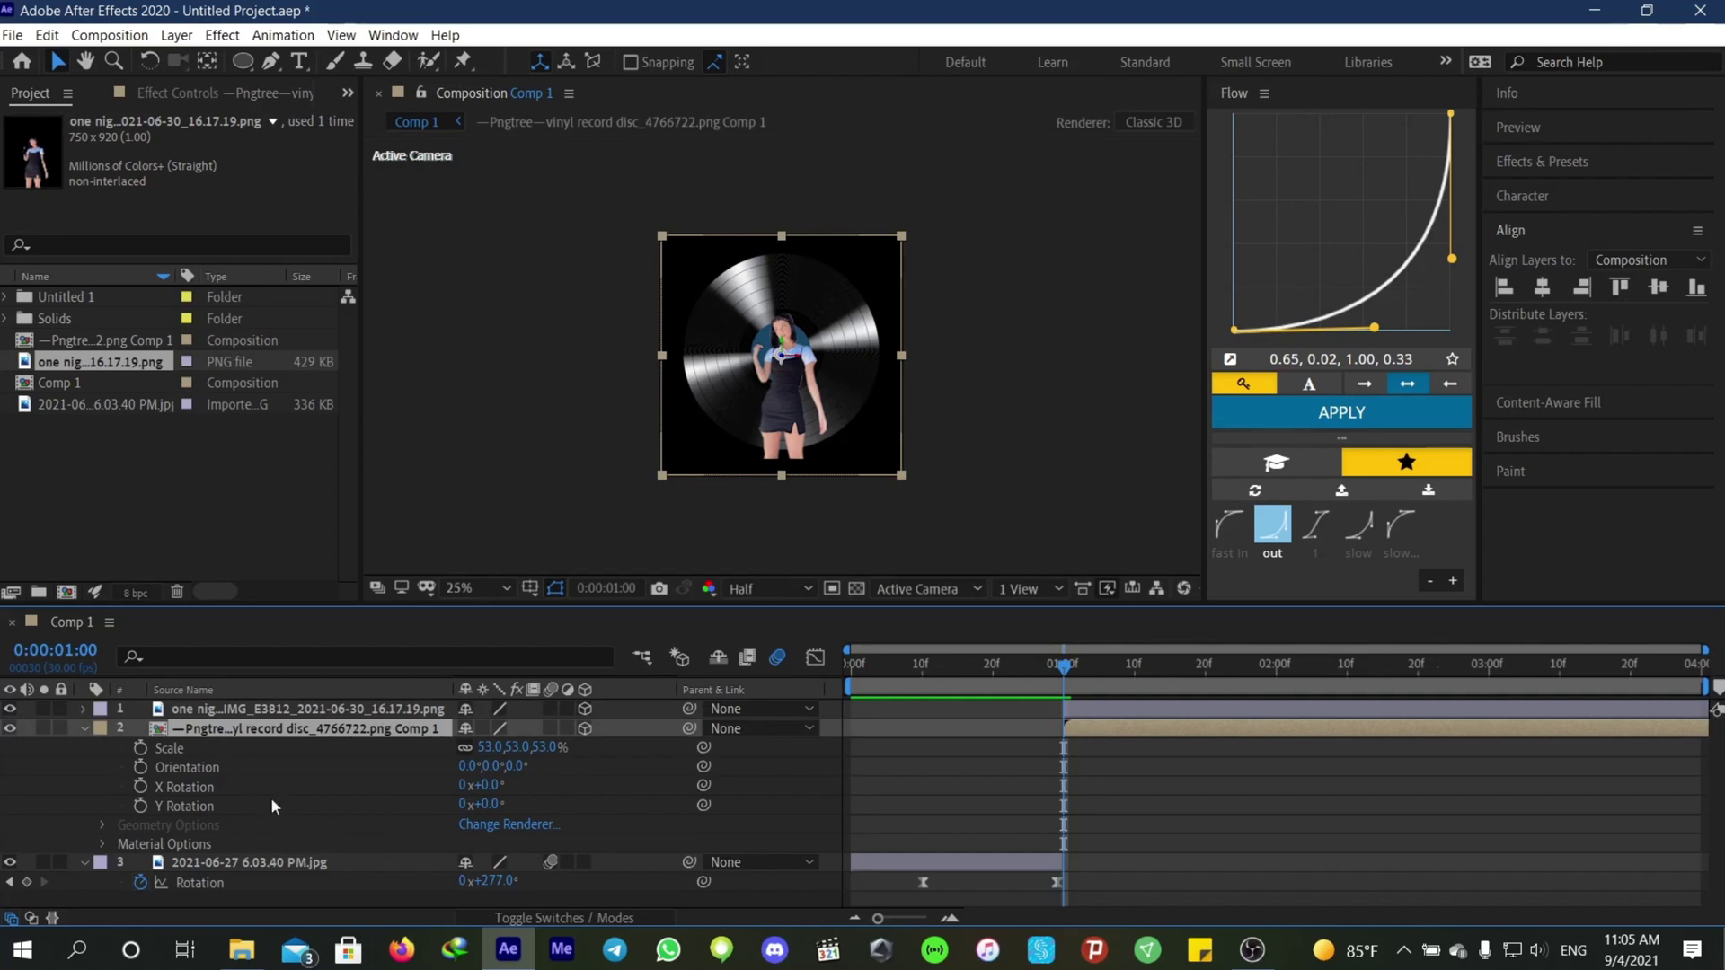
pyautogui.click(496, 784)
pyautogui.write('-90')
pyautogui.click(1084, 851)
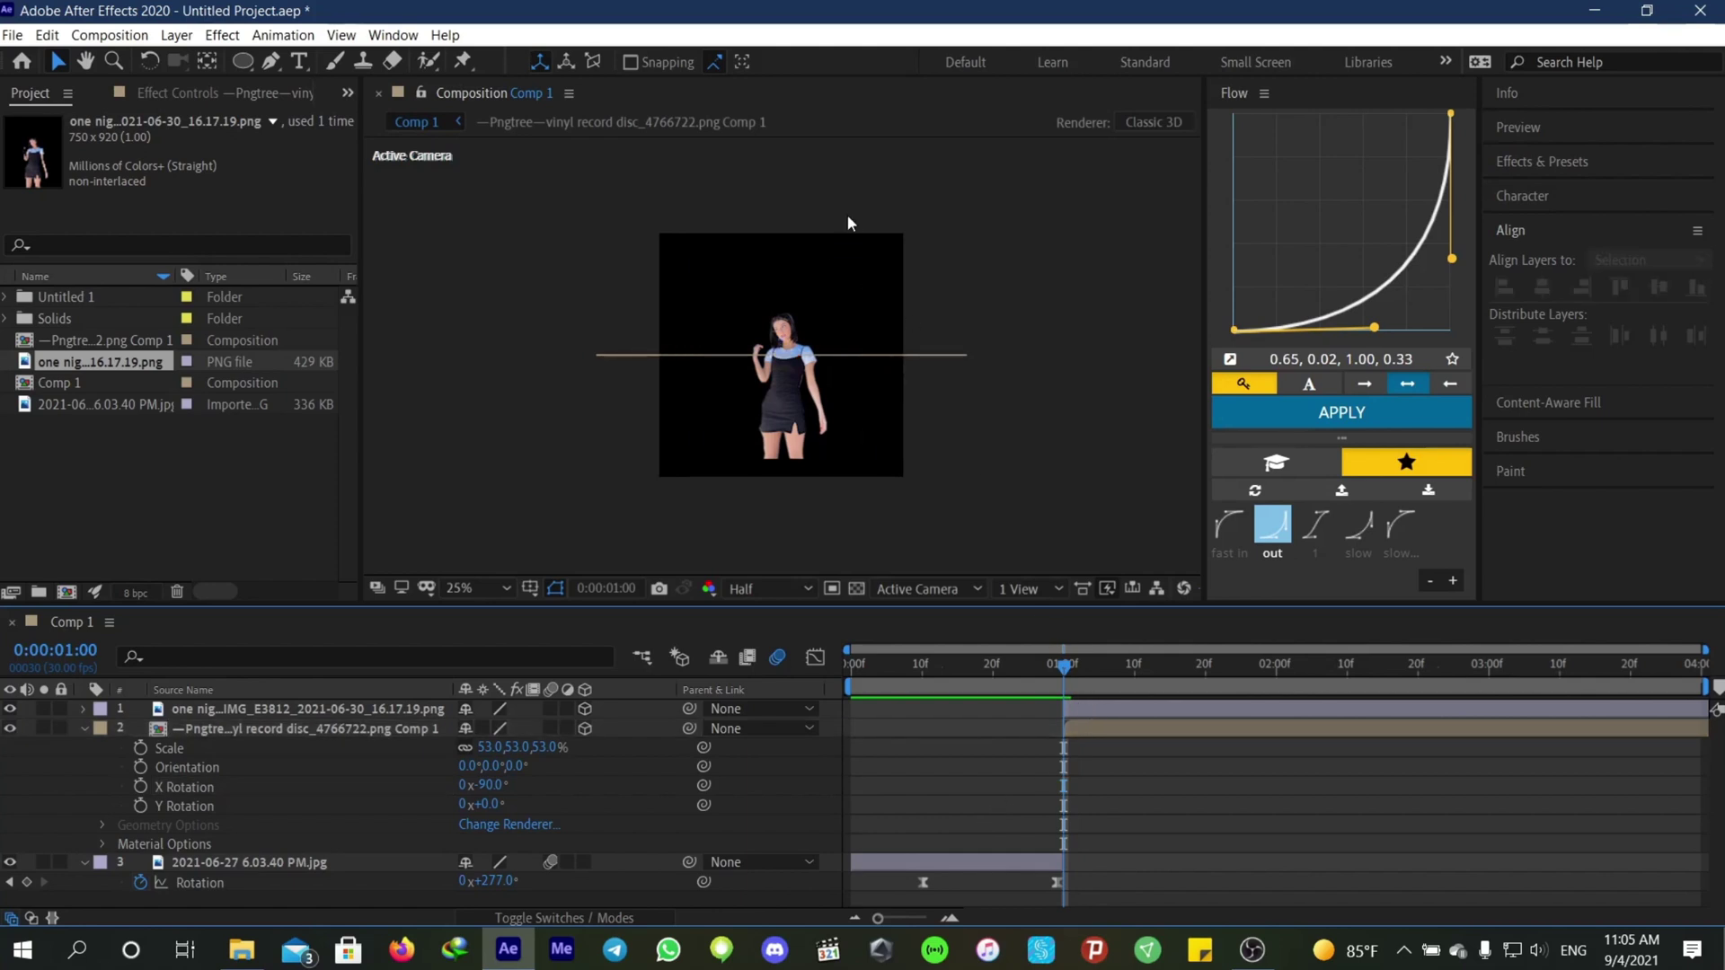
pyautogui.click(778, 310)
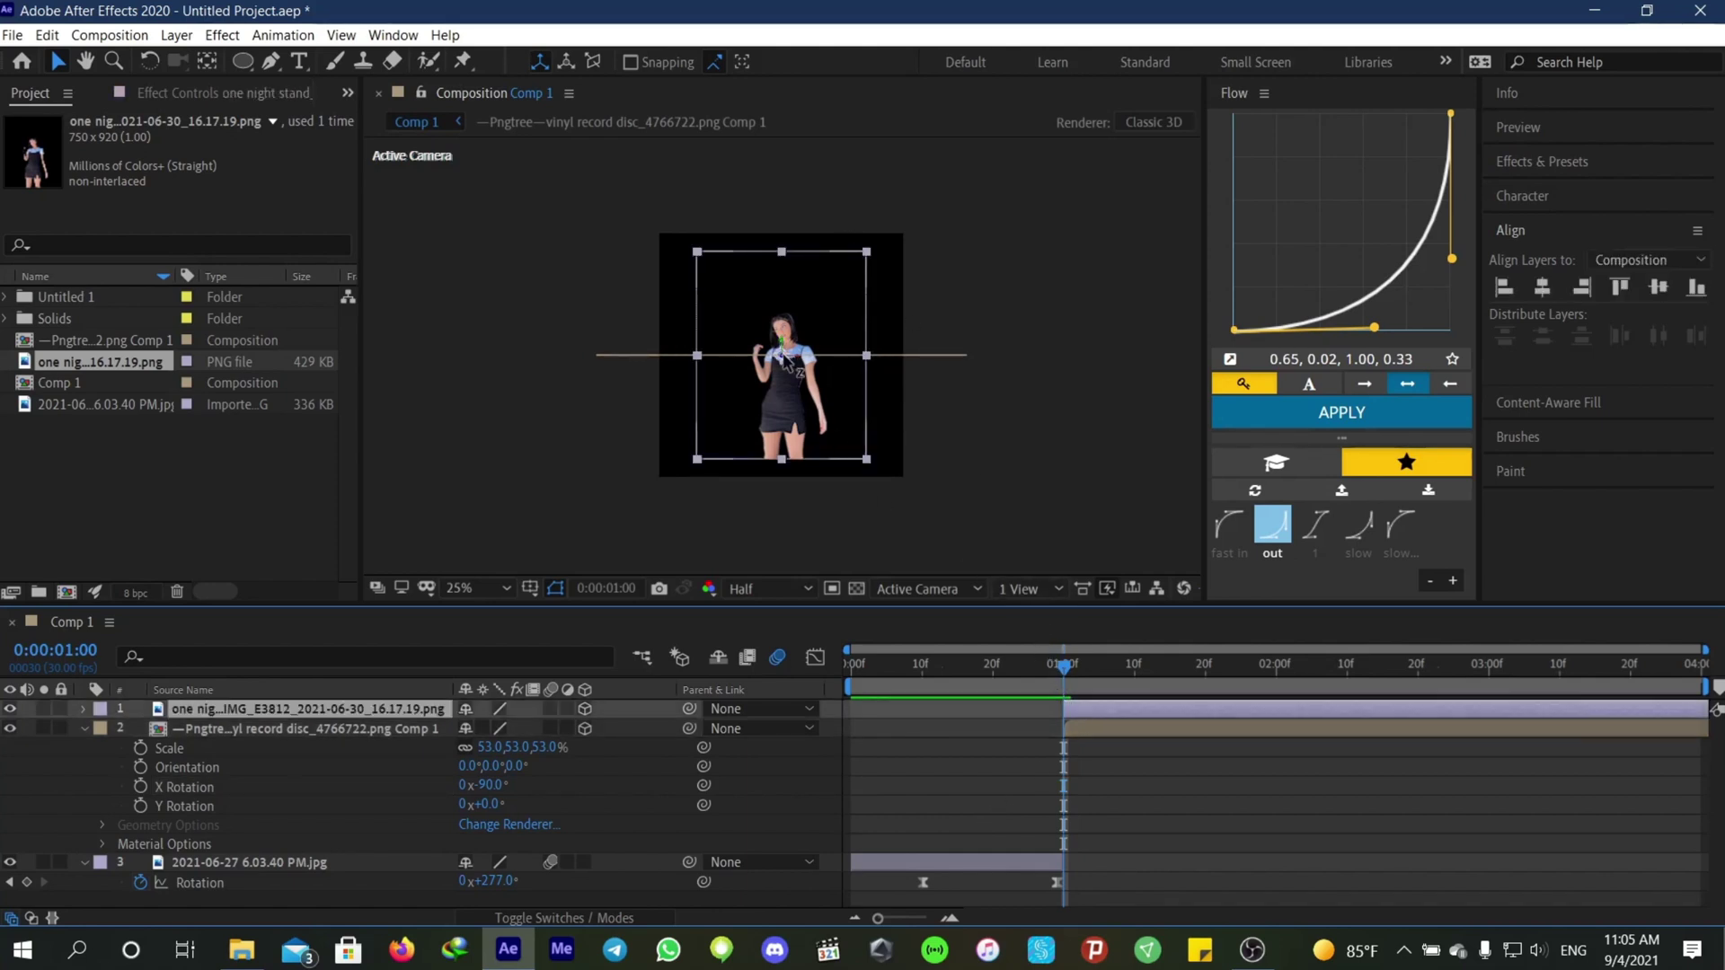
pyautogui.moveTo(781, 351); pyautogui.dragTo(785, 247)
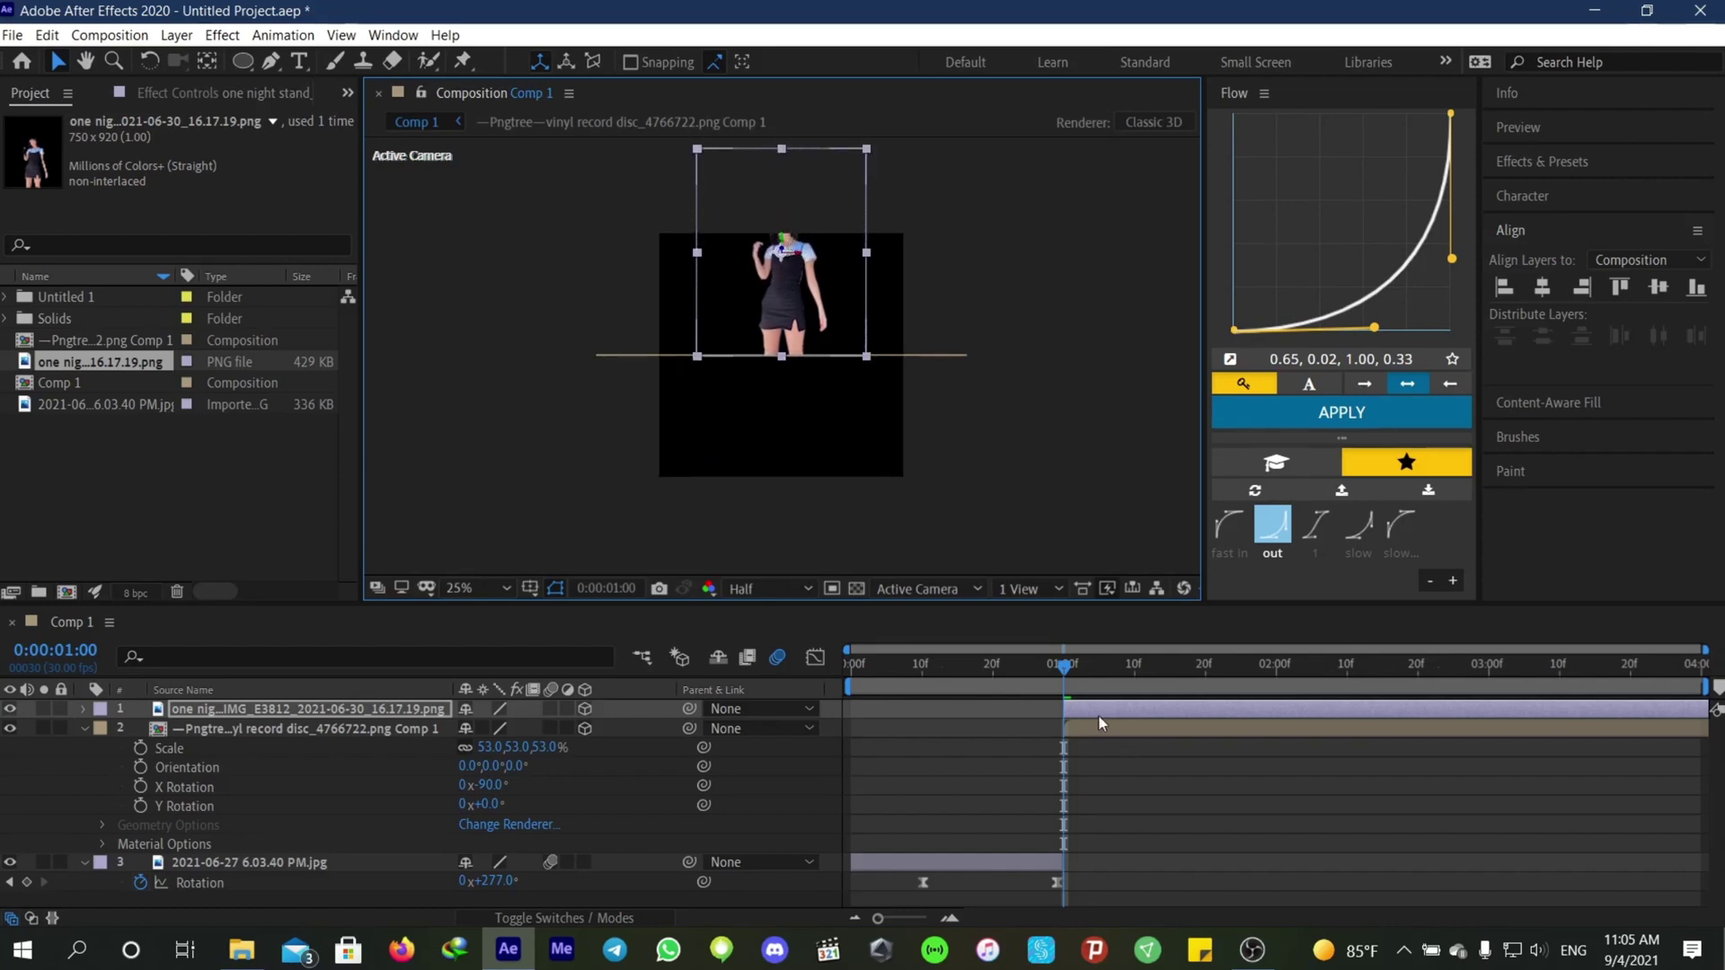
# Step: Check the woman's placement on the record in Custom View 1 and Custom View 2, and return to the Active Camera view
pyautogui.click(915, 589)
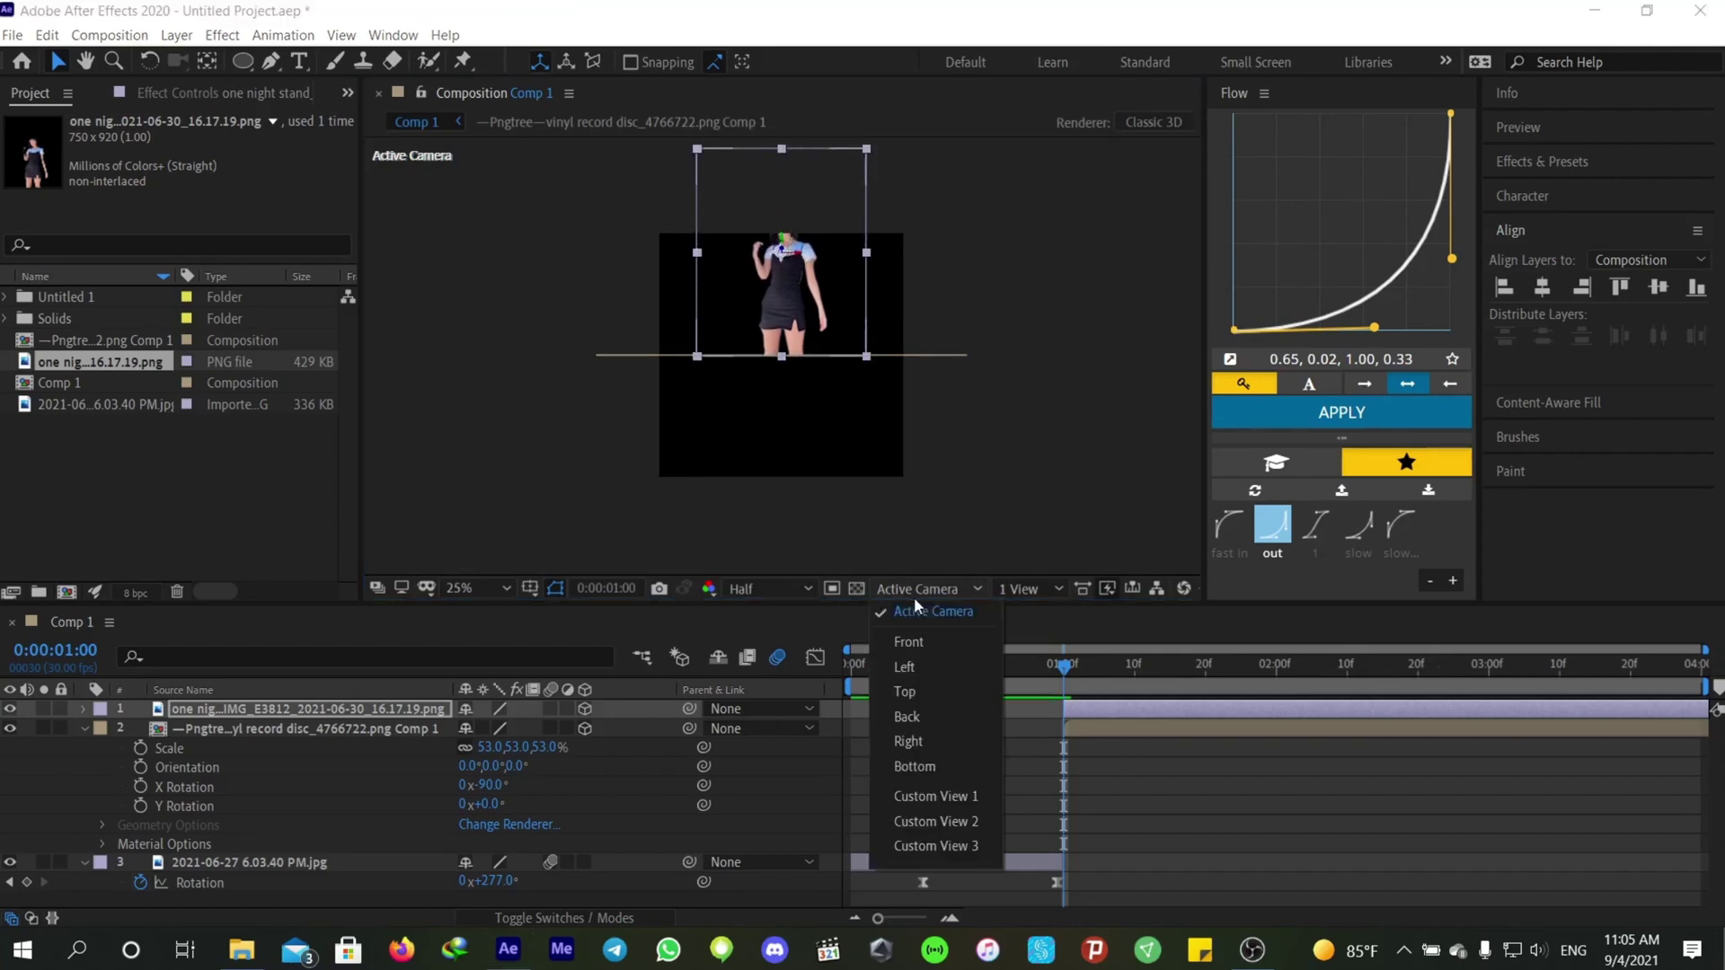
pyautogui.click(938, 798)
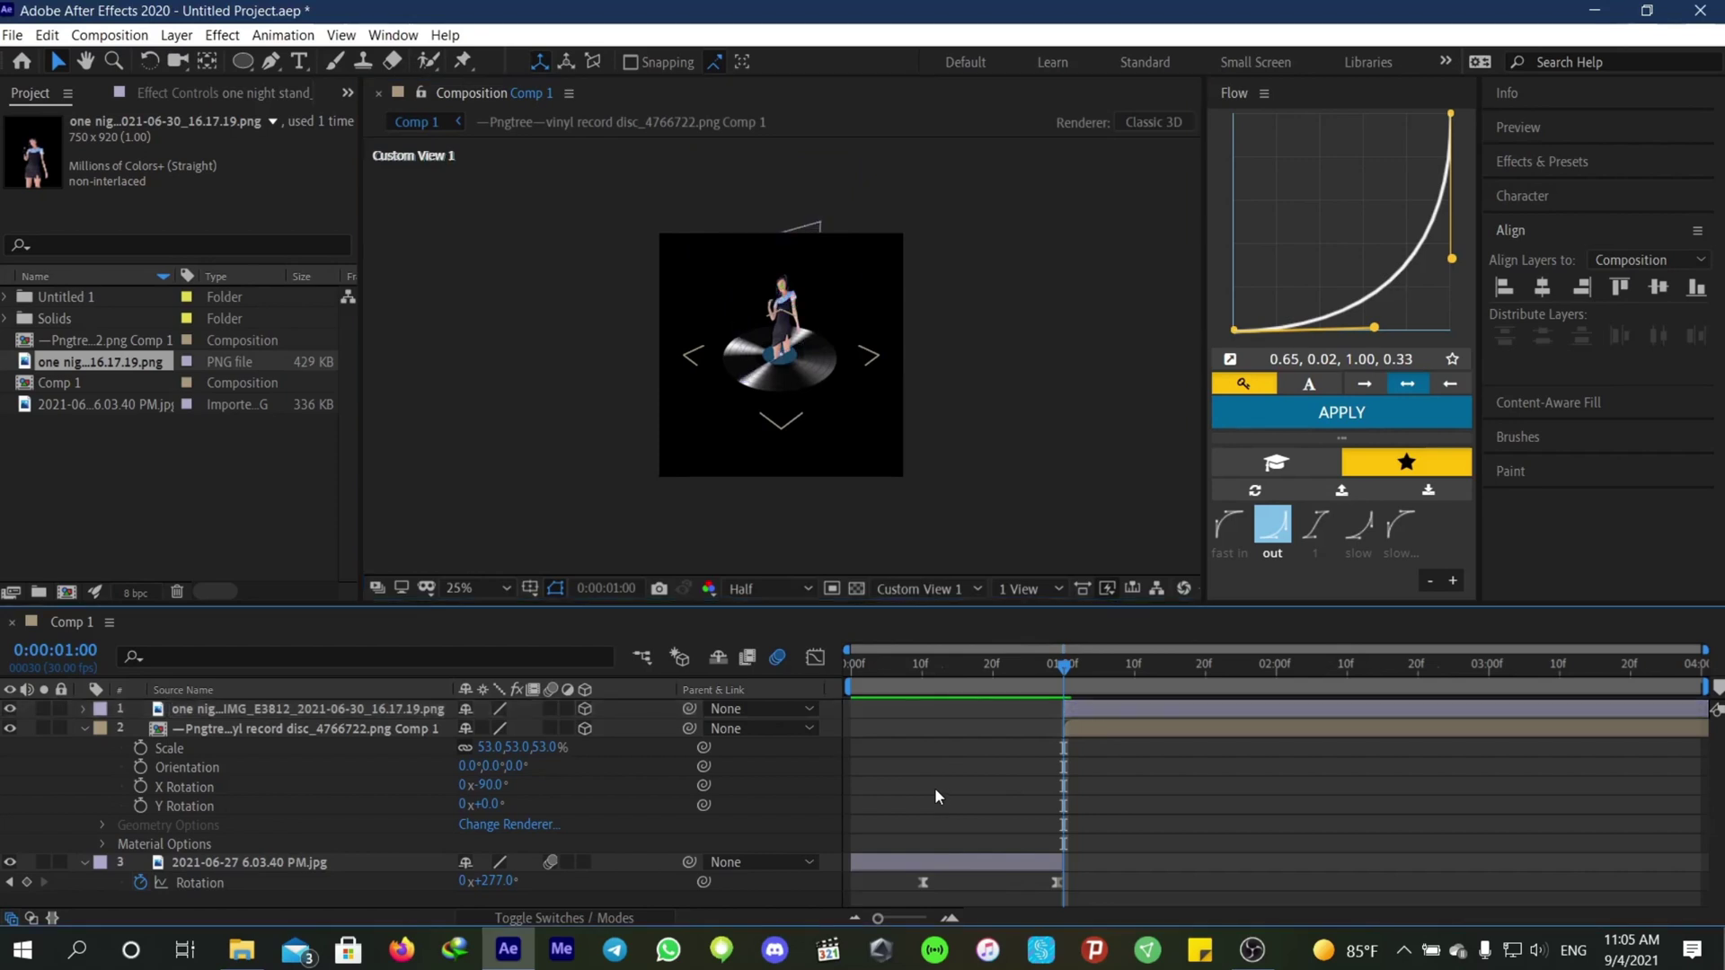
pyautogui.click(917, 589)
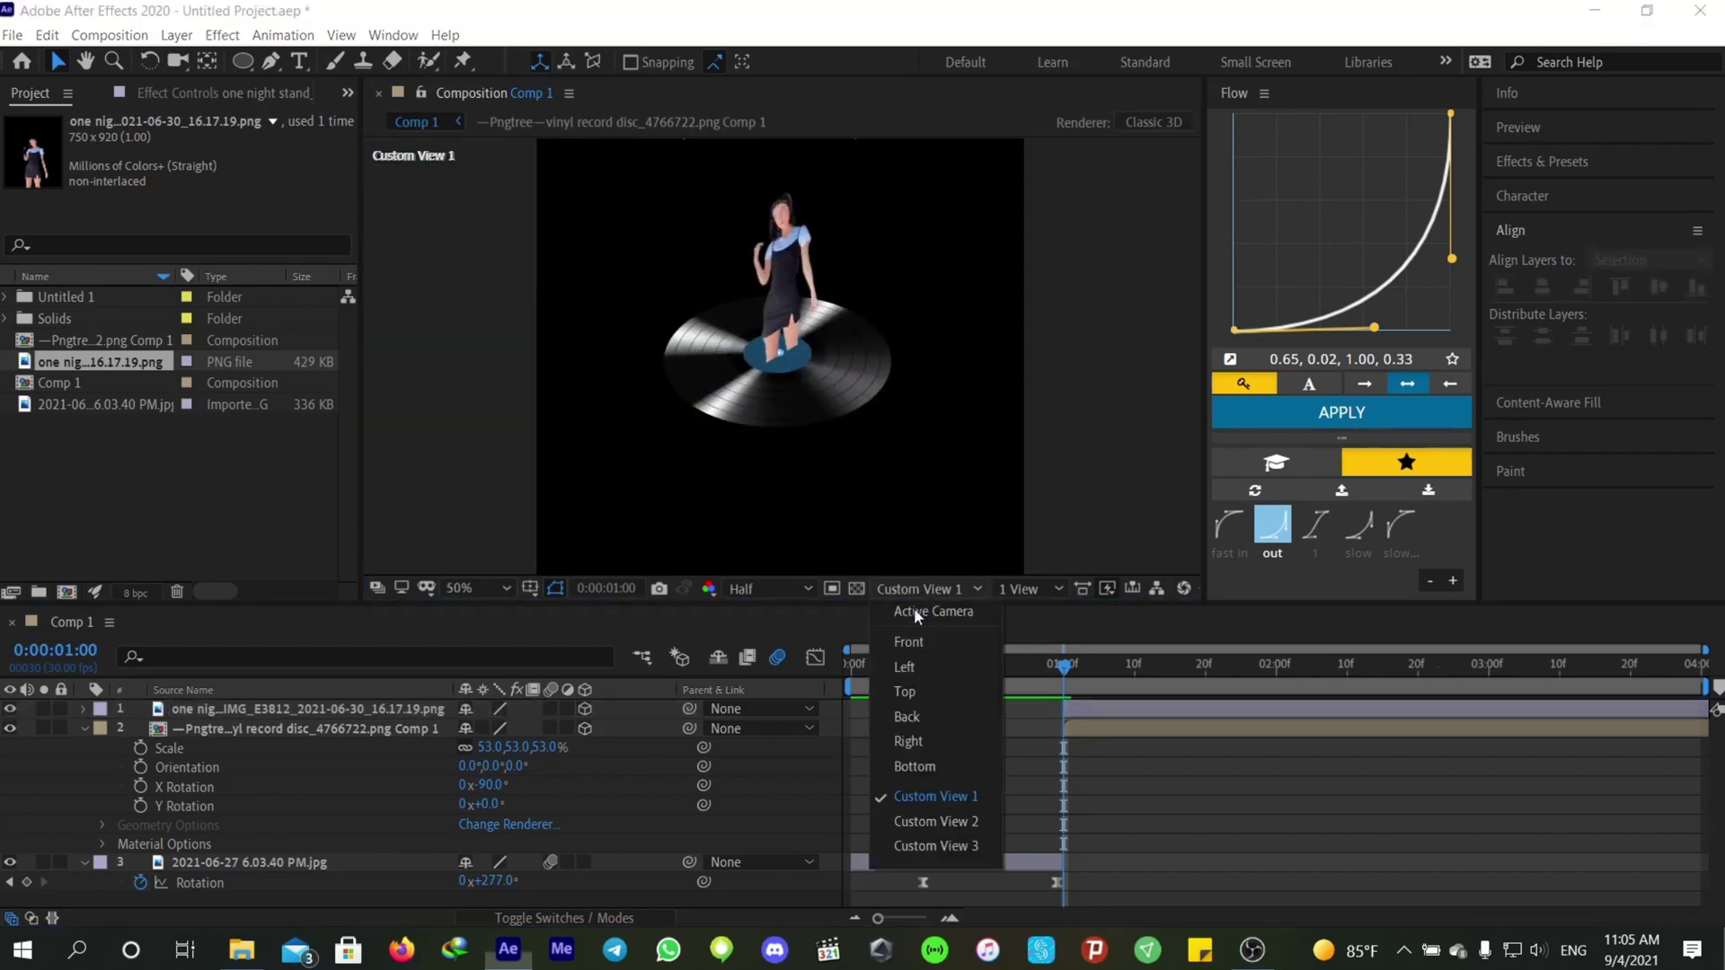
pyautogui.click(938, 820)
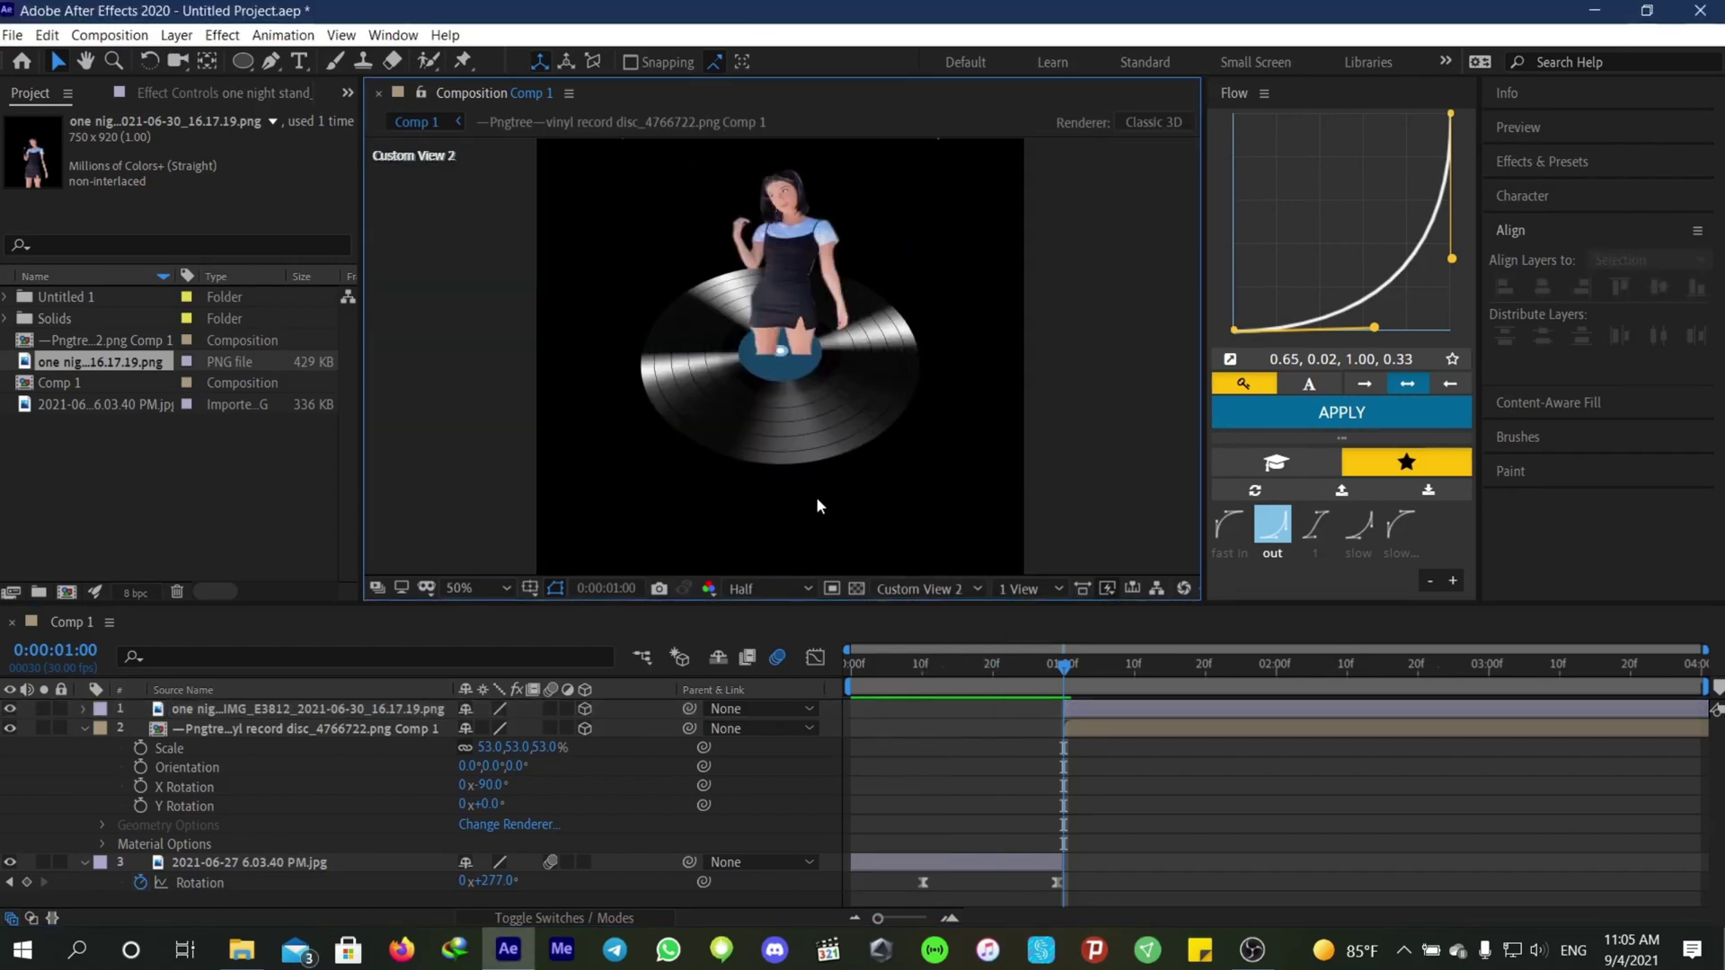
pyautogui.click(958, 586)
pyautogui.click(930, 616)
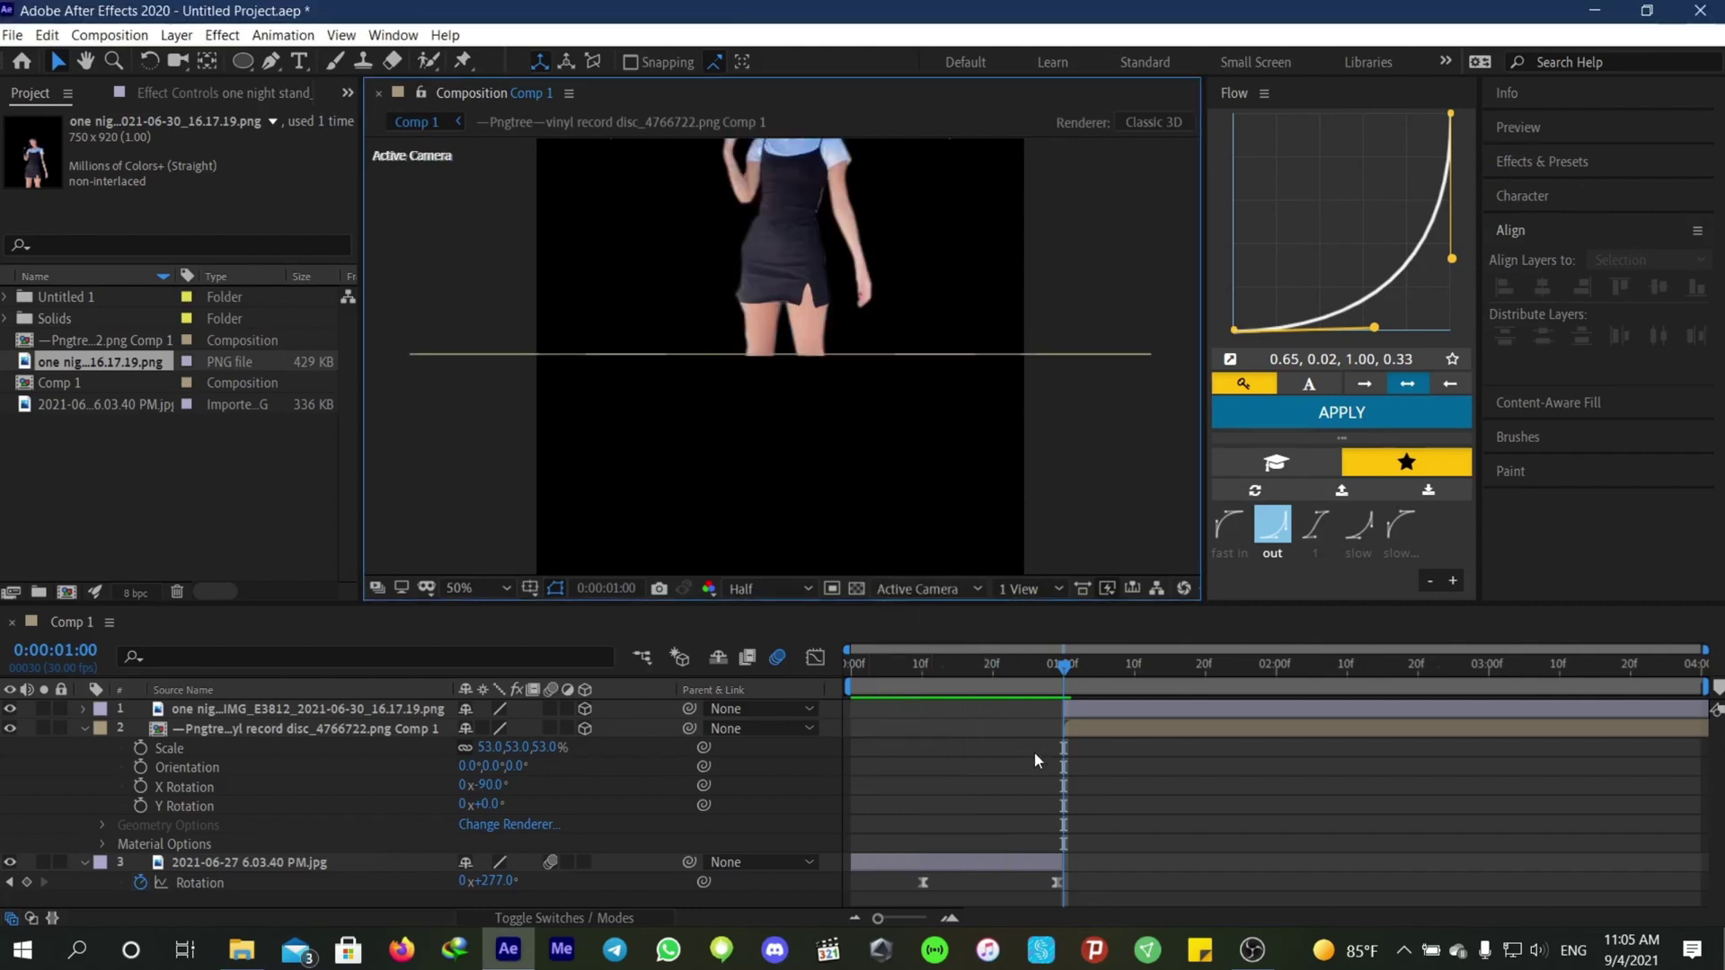
pyautogui.click(978, 791)
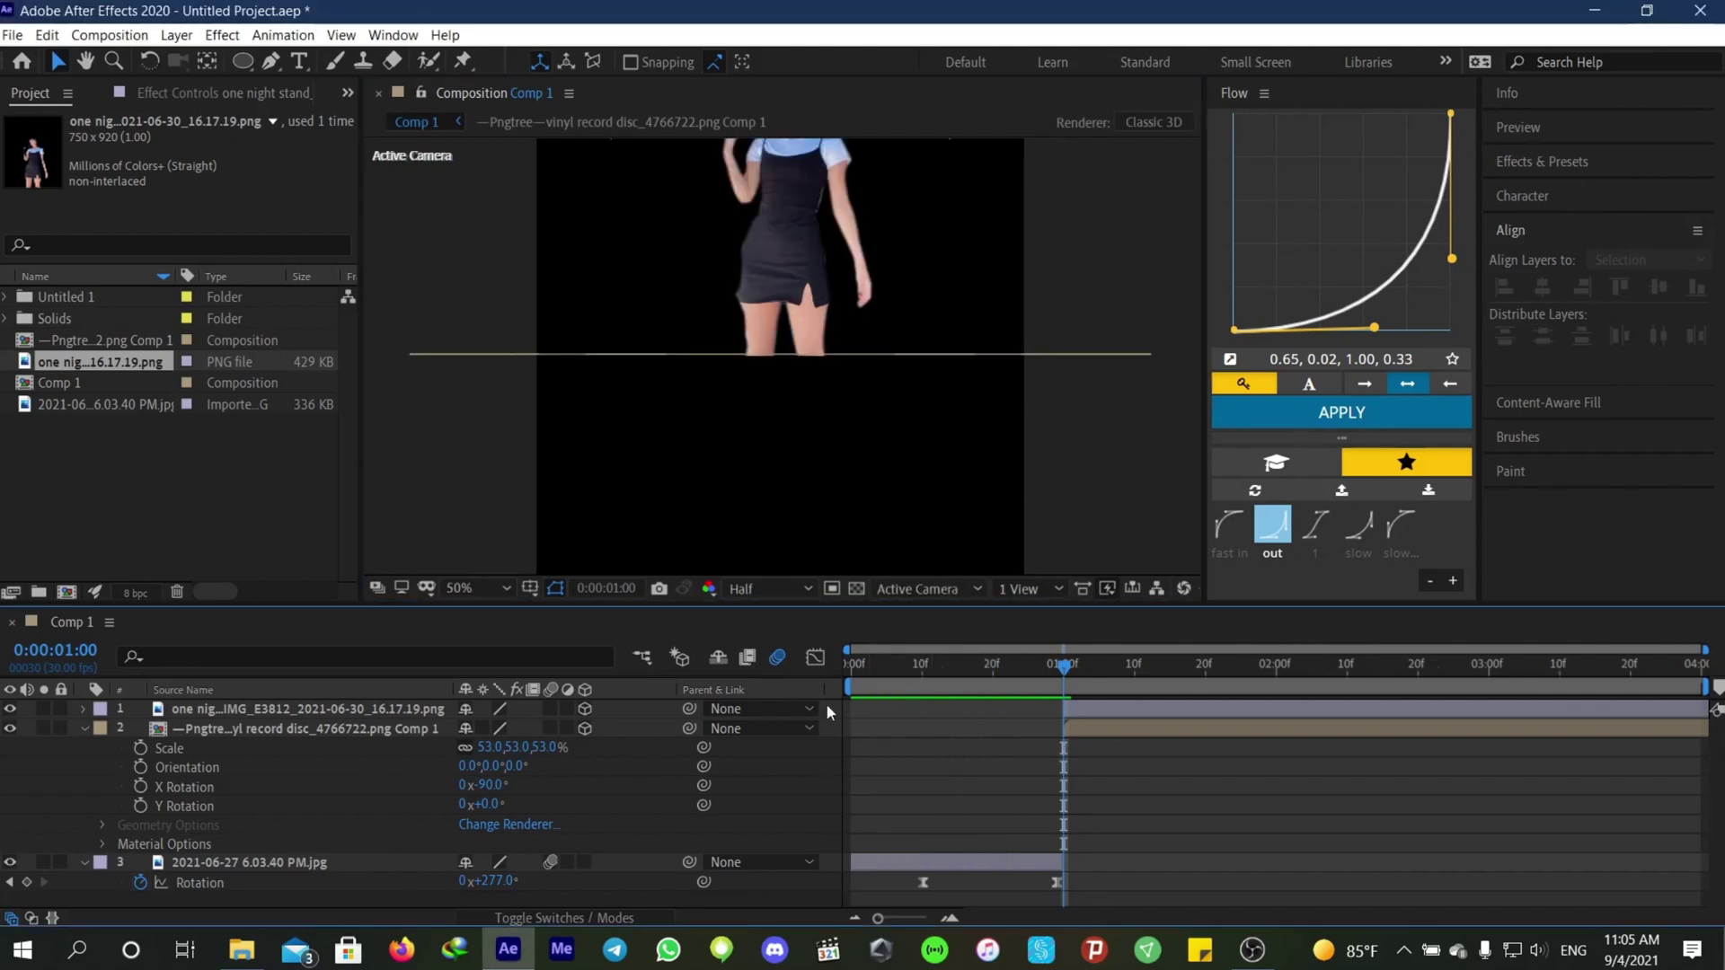
# Step: Create a null object, split it at 0:00:01:00 and delete its earlier part
pyautogui.click(179, 36)
pyautogui.moveTo(201, 58)
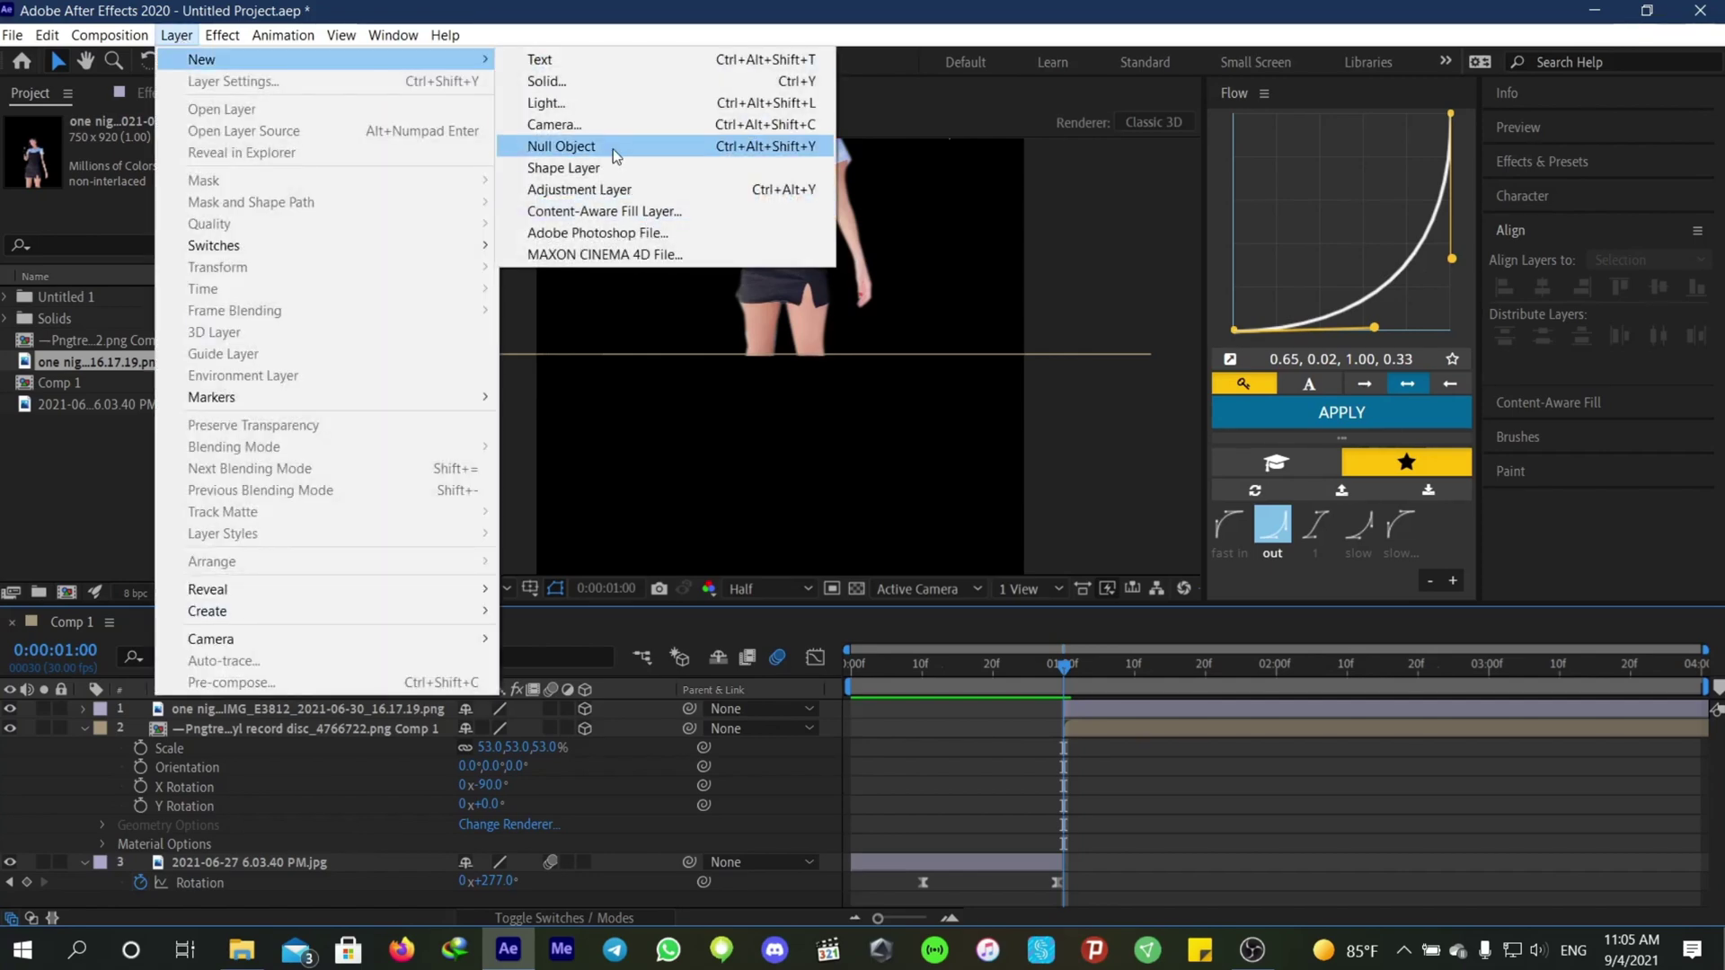
pyautogui.click(616, 154)
pyautogui.hotkey('ctrl', 'shift', 'd')
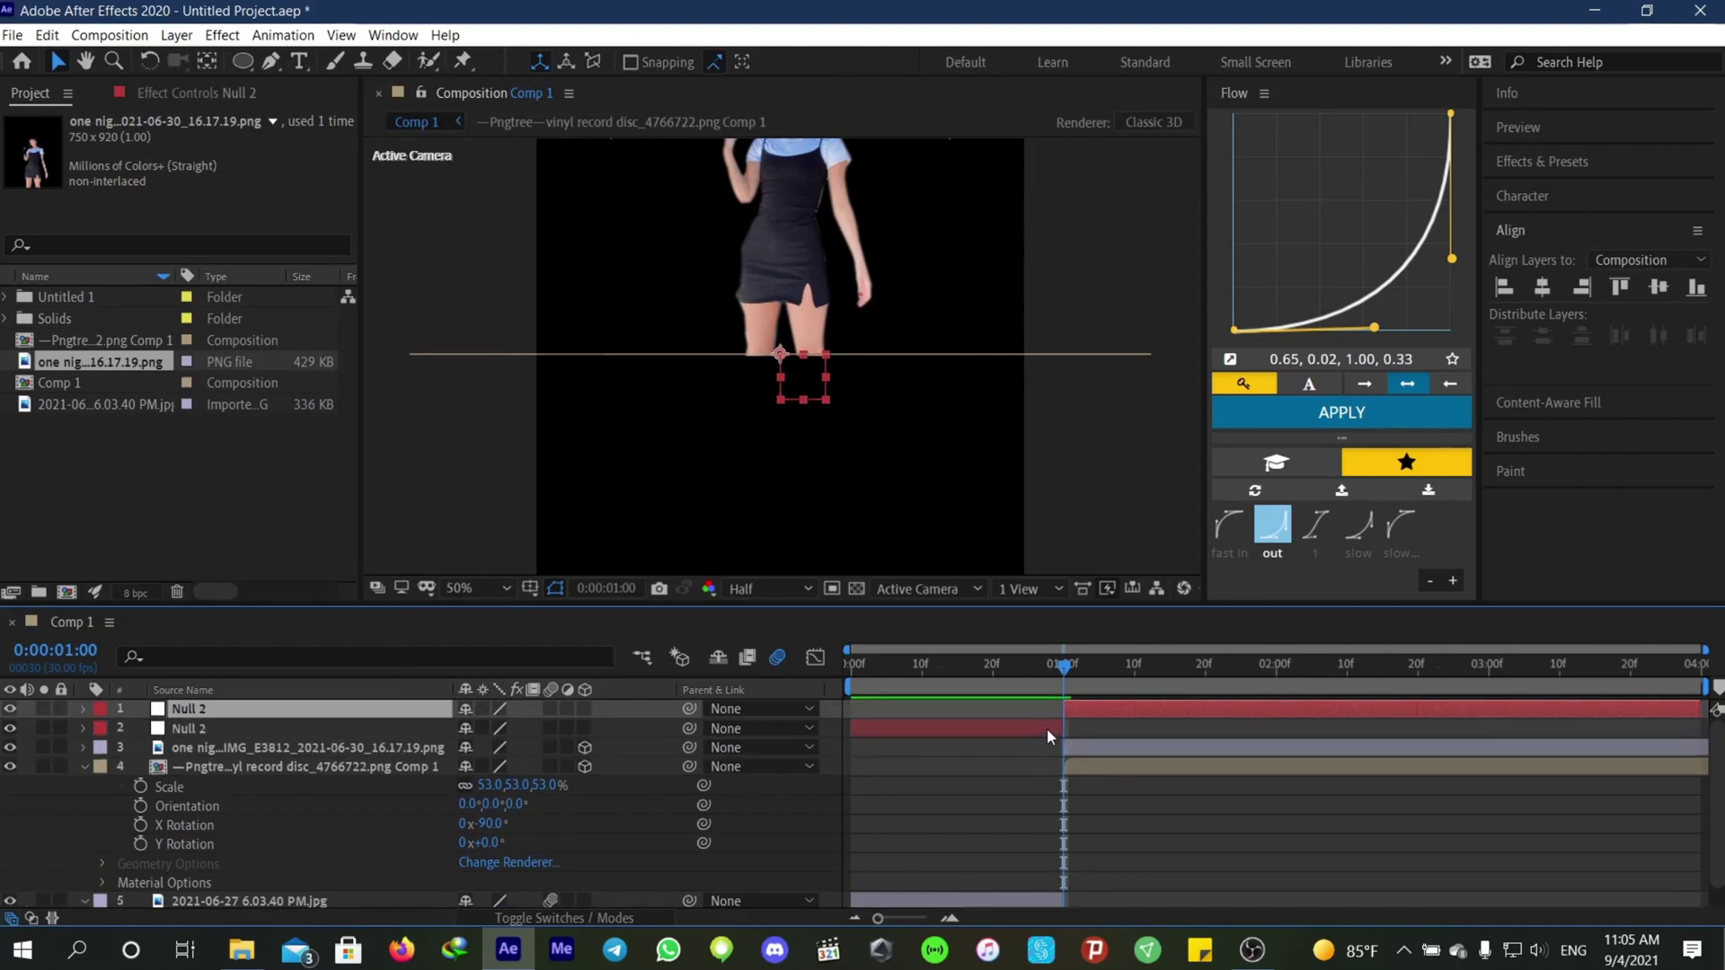
pyautogui.click(1048, 729)
pyautogui.press('Delete')
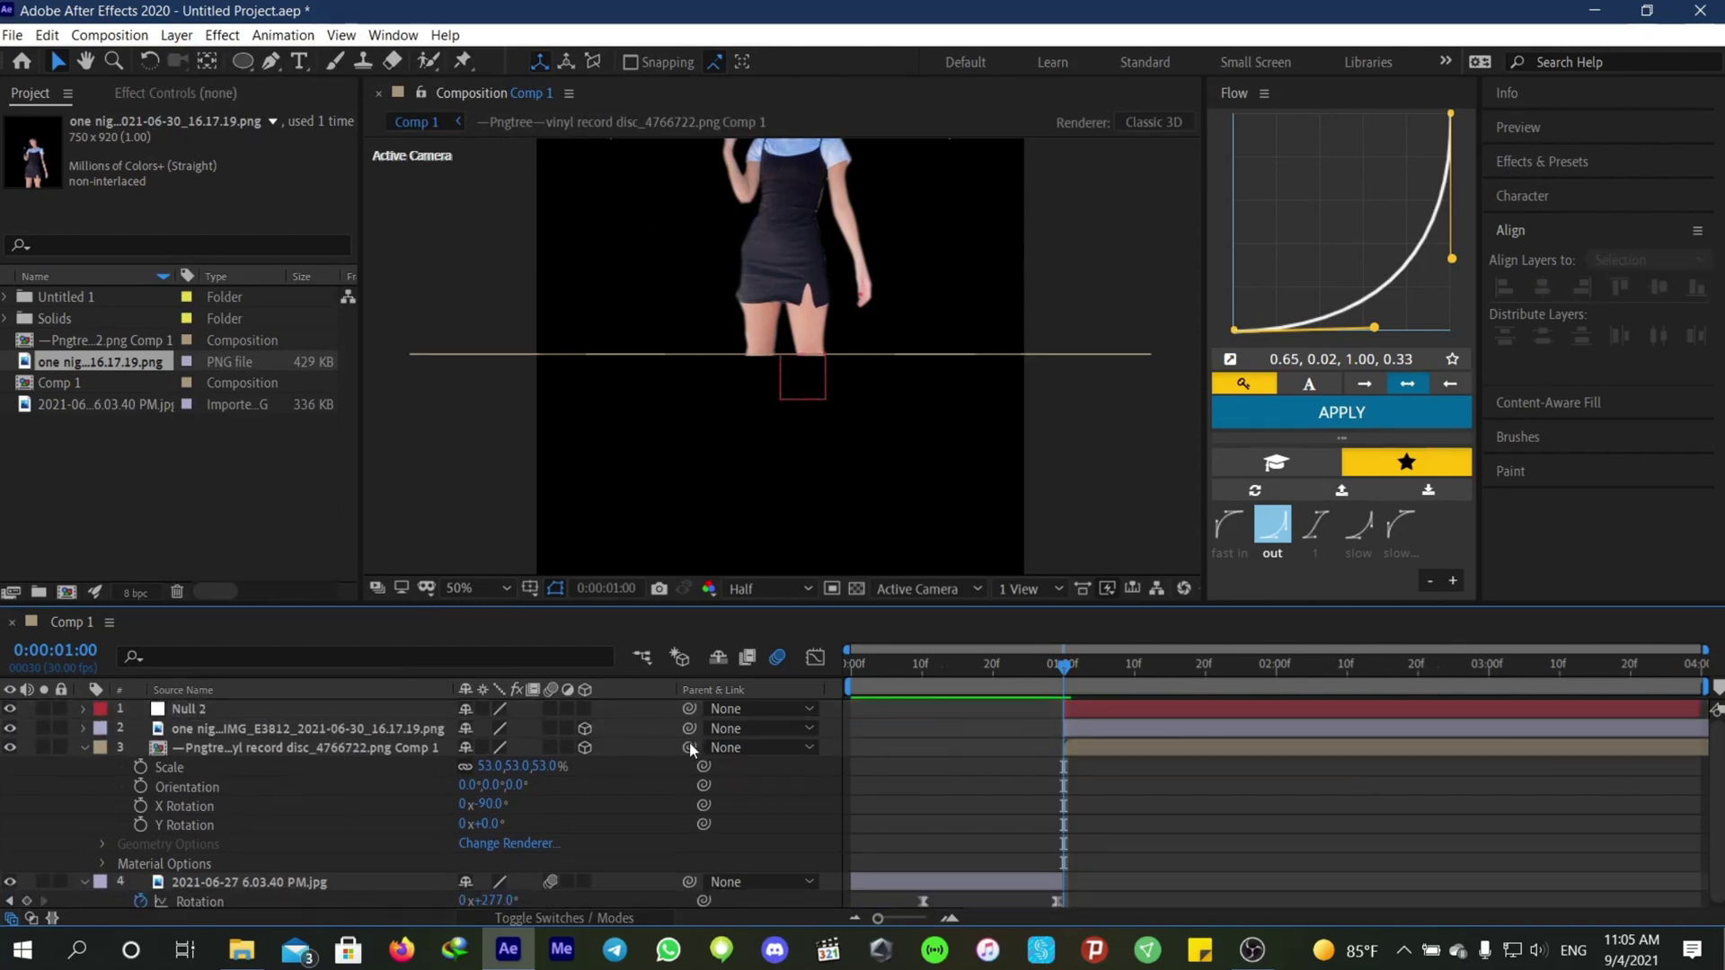
# Step: Parent the woman cutout and the vinyl record layers to the null object
pyautogui.click(84, 748)
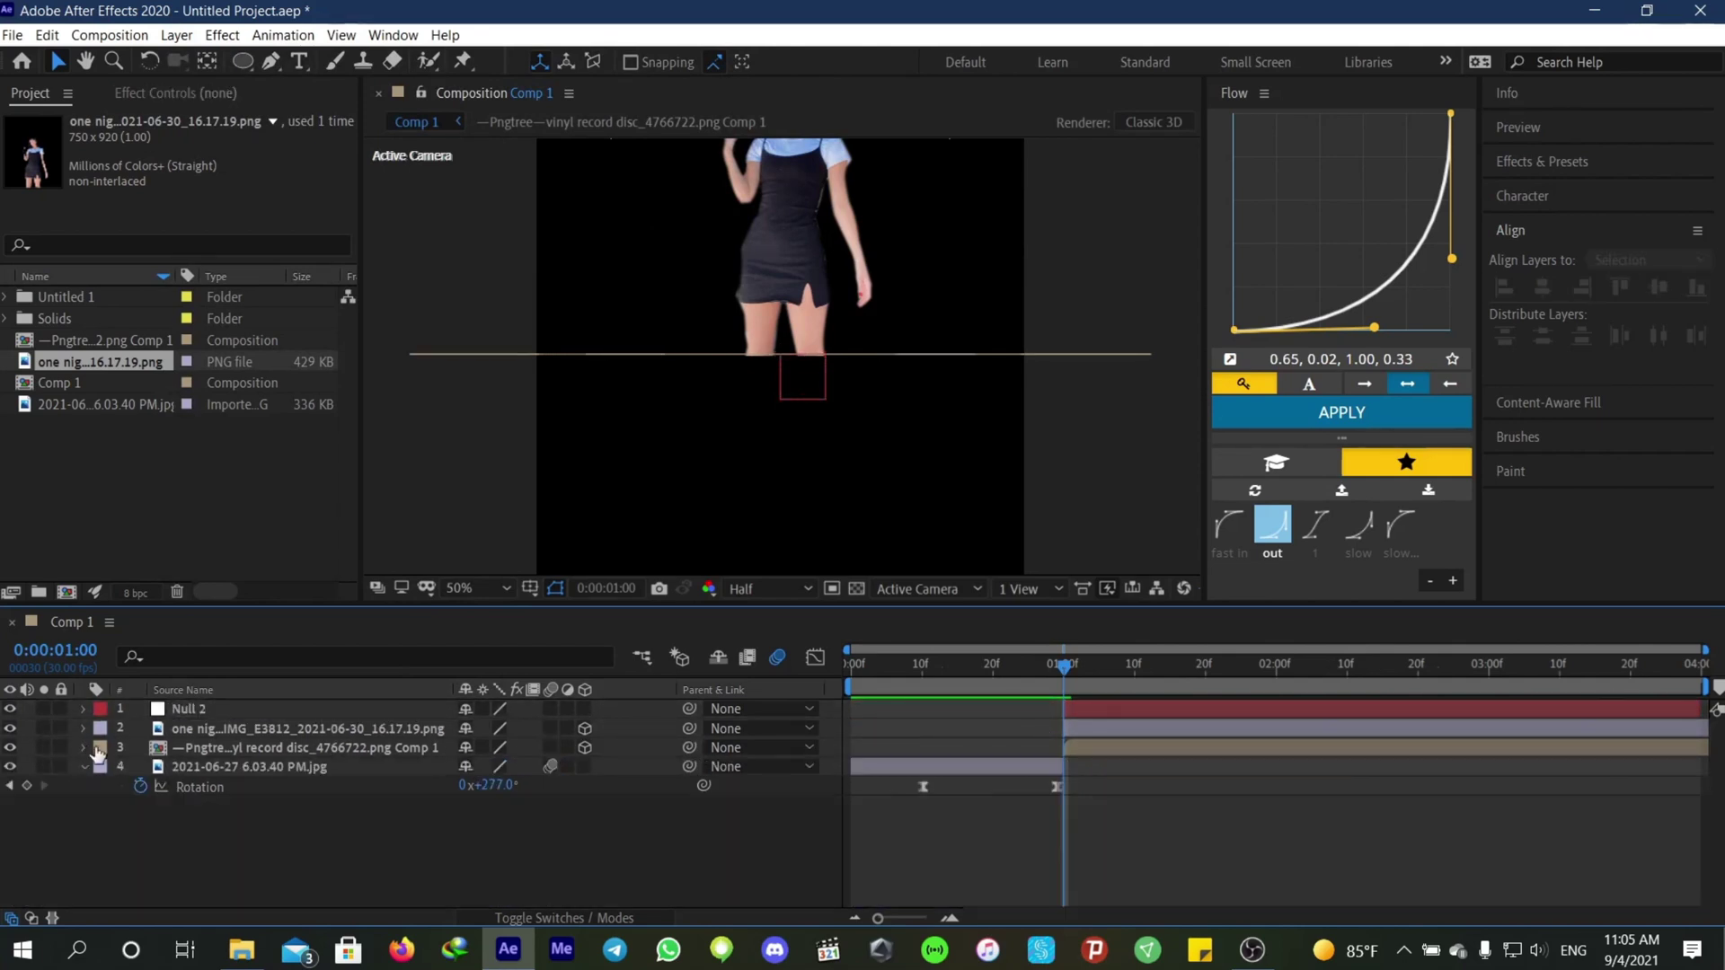
pyautogui.click(284, 751)
pyautogui.keyDown('shift'); pyautogui.click(286, 736); pyautogui.keyUp('shift')
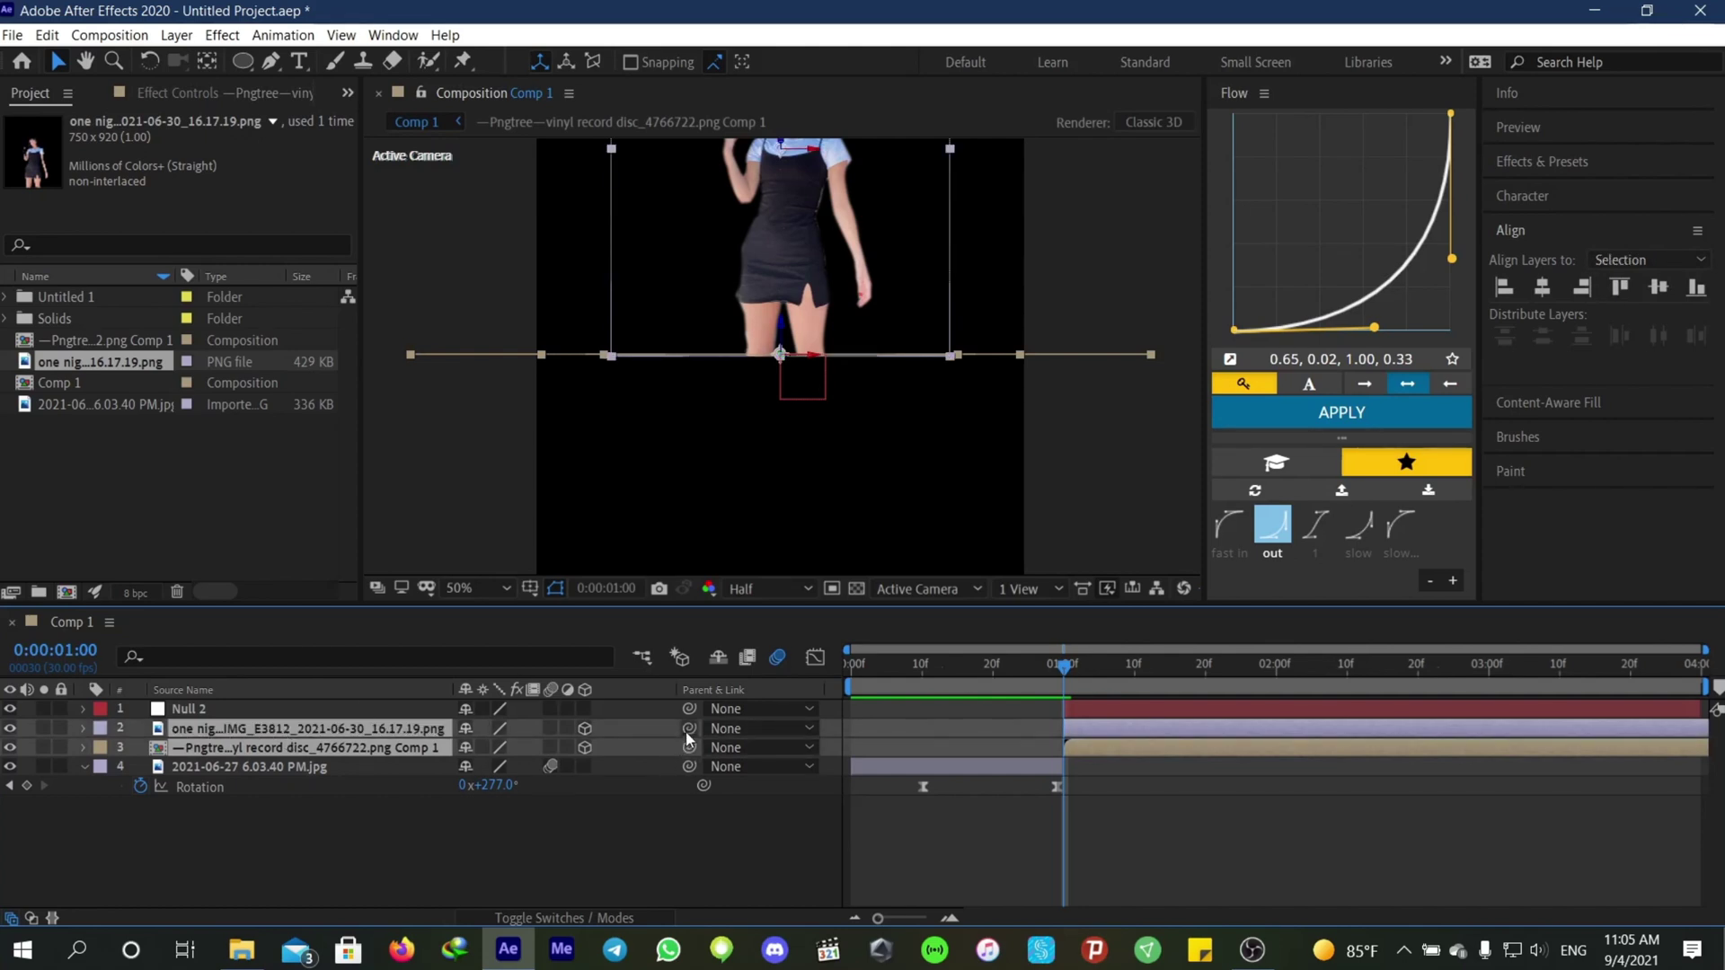
pyautogui.moveTo(687, 729); pyautogui.dragTo(1117, 716)
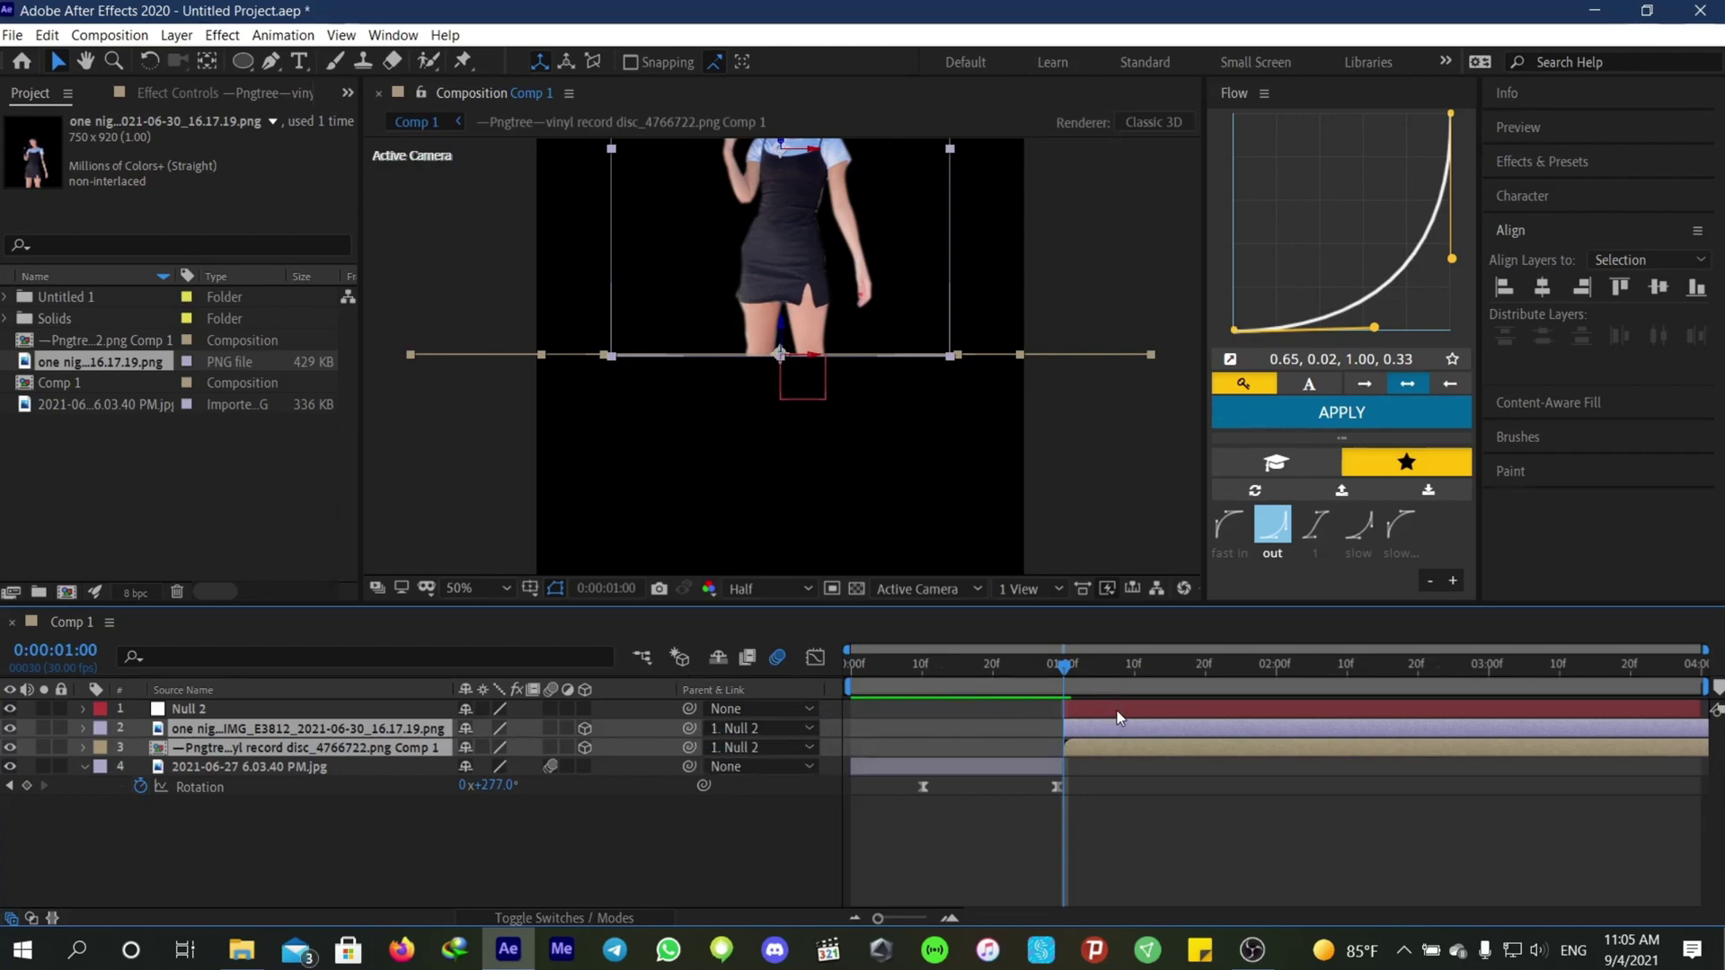
# Step: Make the null object a 3D layer and set its X Rotation to -90°
pyautogui.click(1066, 712)
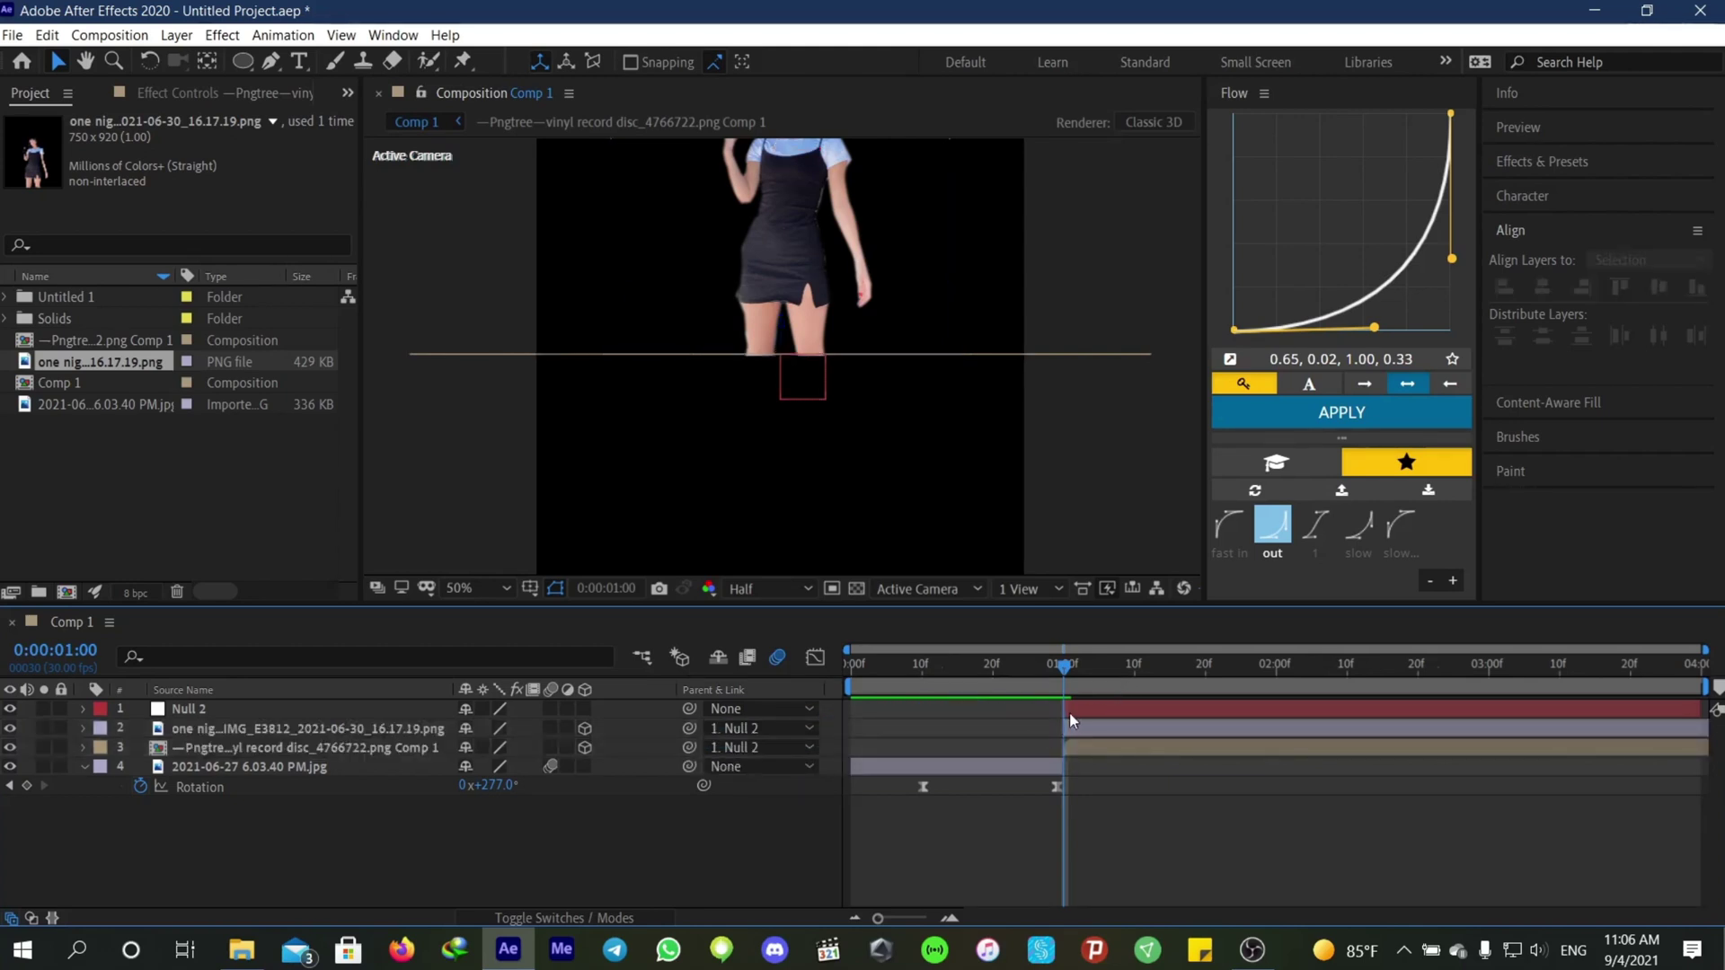
pyautogui.click(83, 710)
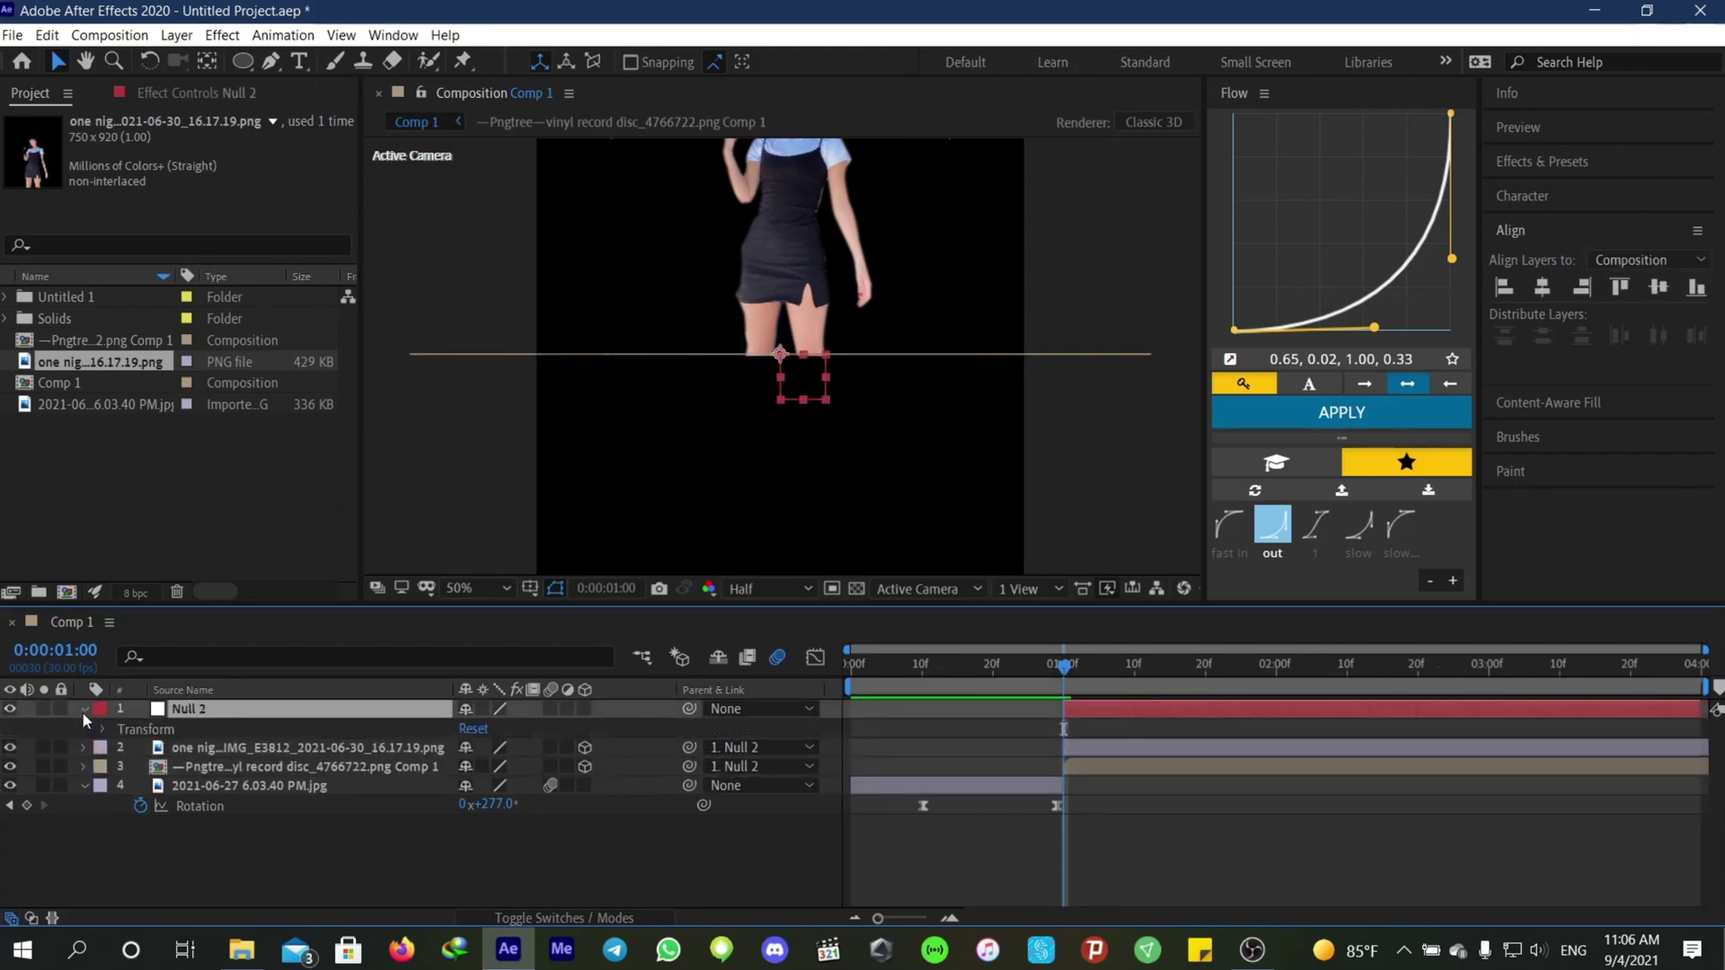
pyautogui.click(584, 709)
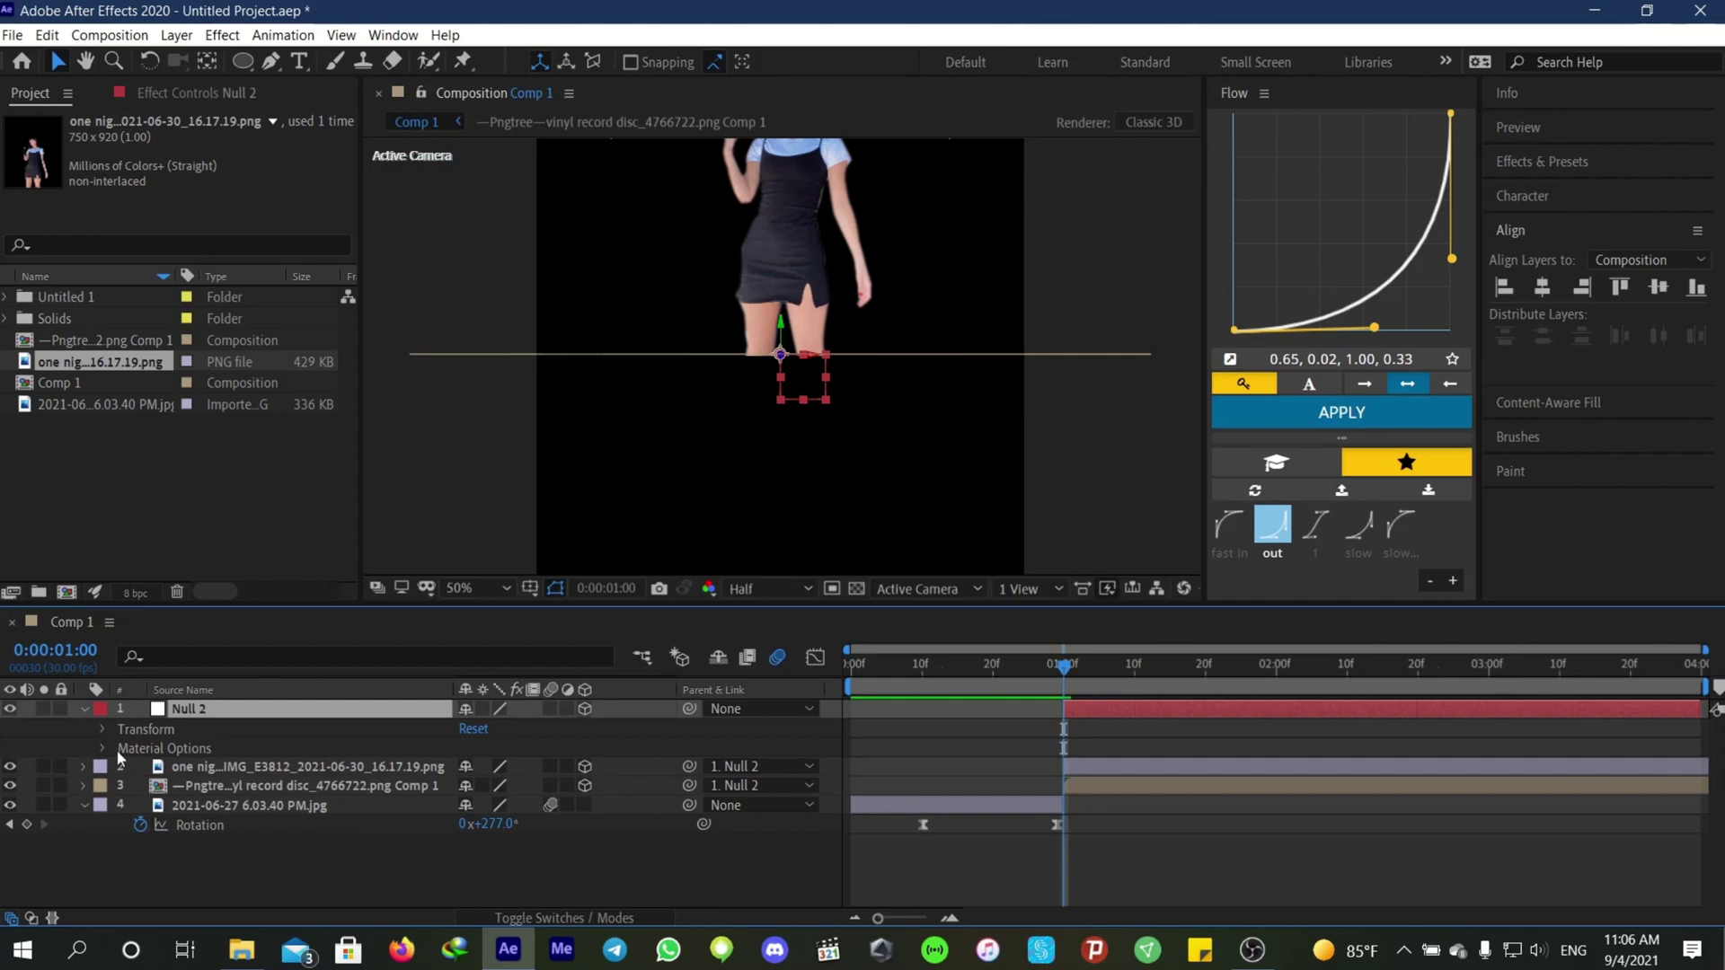
pyautogui.click(102, 730)
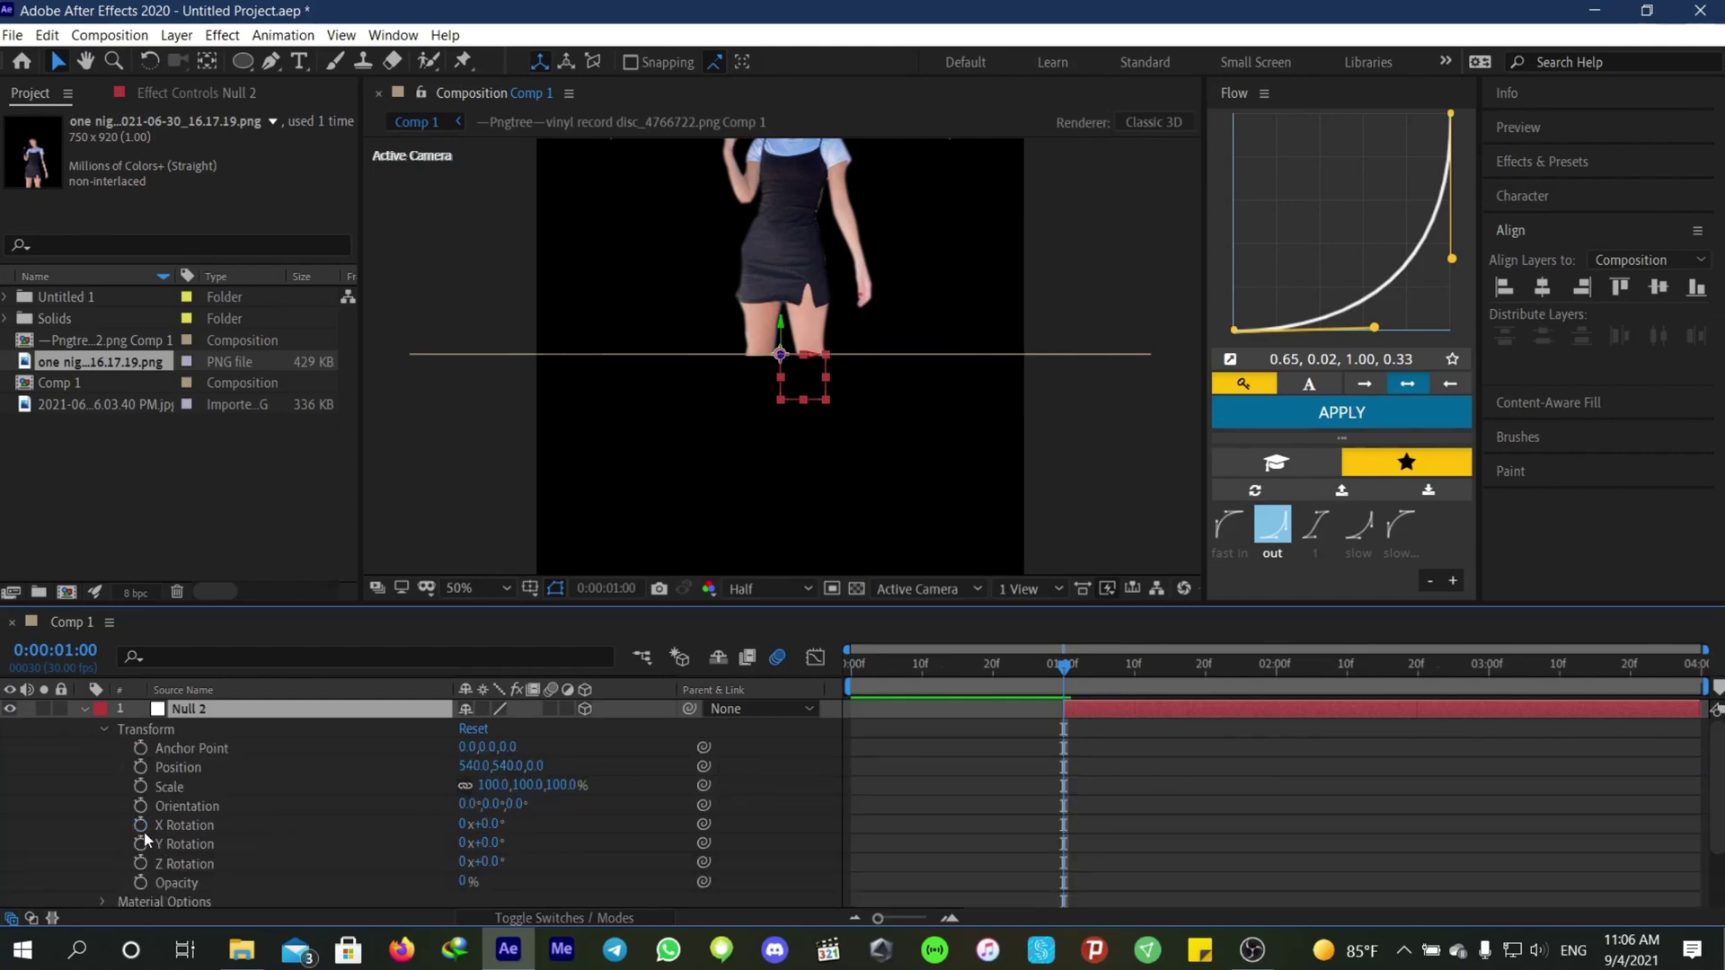
pyautogui.click(485, 824)
pyautogui.write('-90')
pyautogui.press('Return')
pyautogui.click(904, 824)
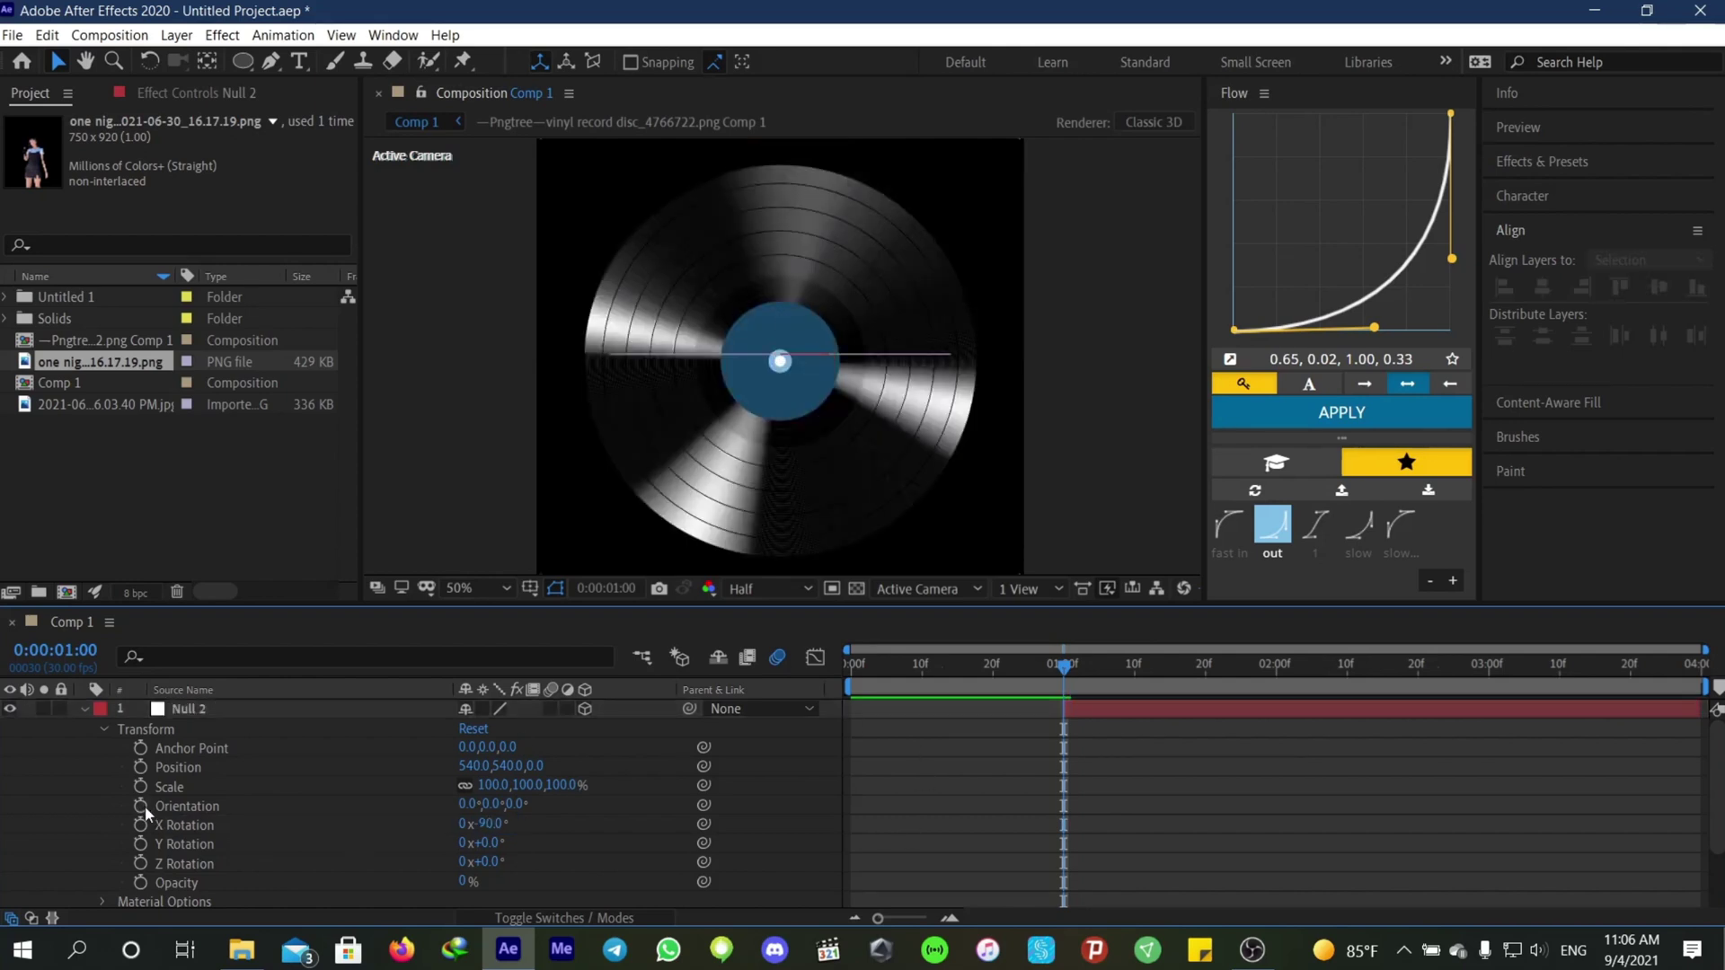
# Step: Add X Rotation and Z Rotation keyframes to the null at 0:00:01:00, and move the current time to the photo's last frame, 0:00:00:29
pyautogui.click(139, 825)
pyautogui.scroll(-2, 1011, 812)
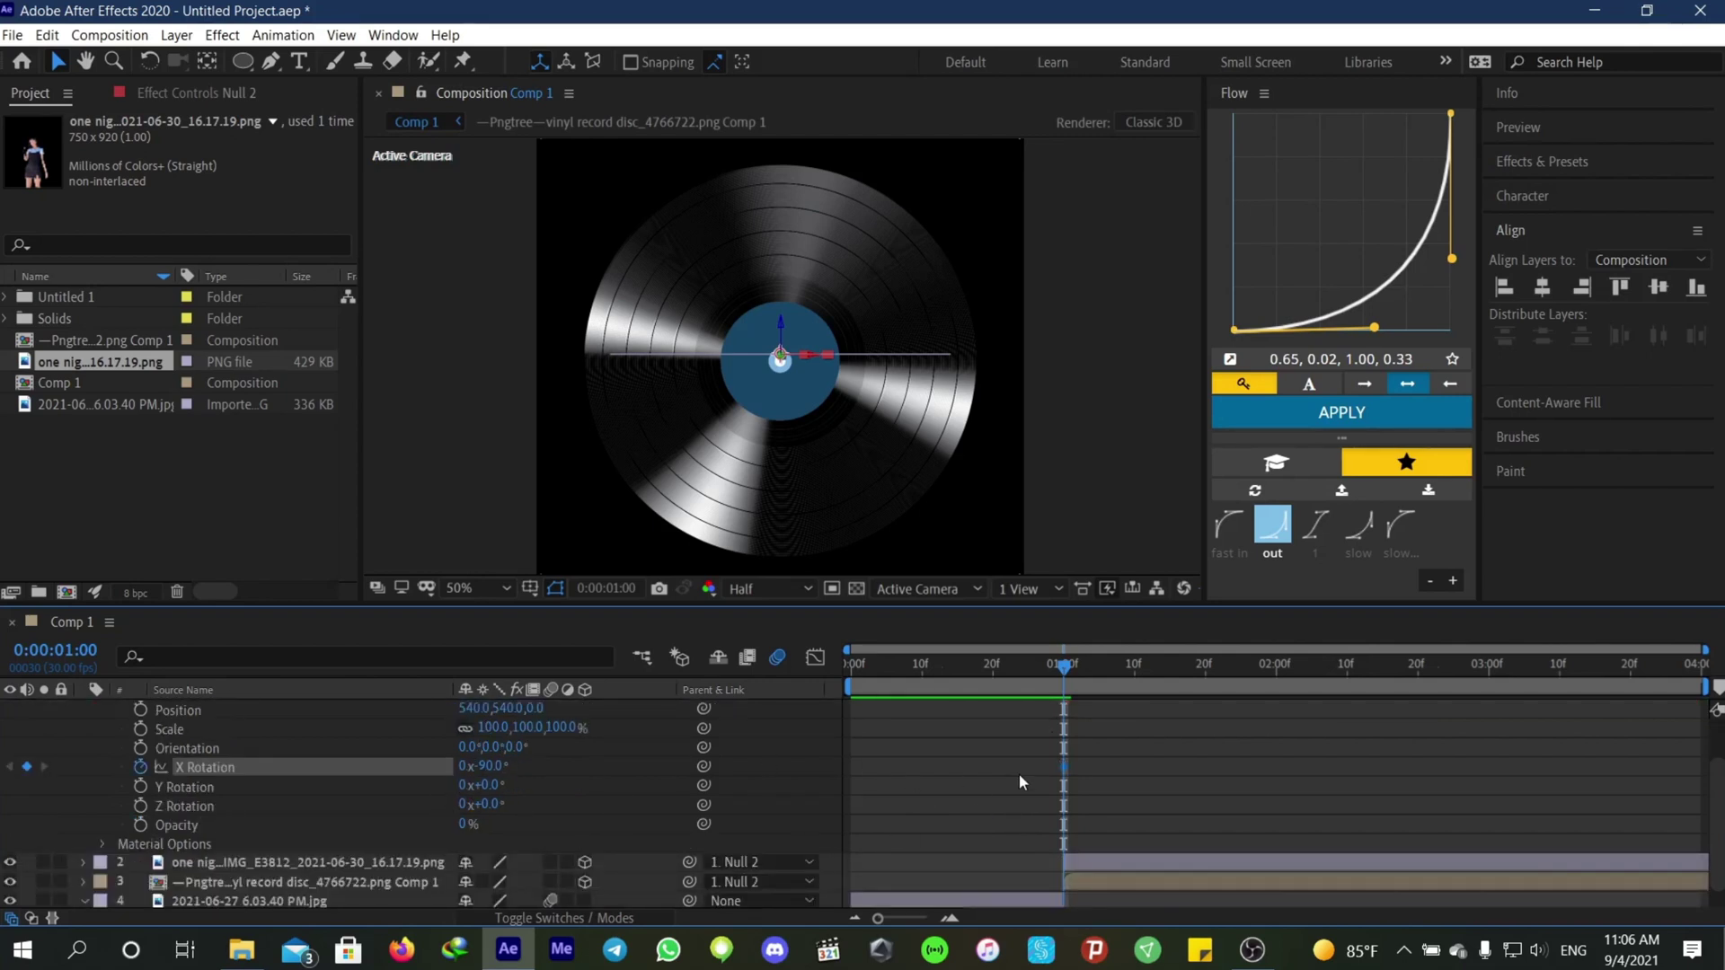
pyautogui.click(140, 806)
pyautogui.moveTo(1061, 689)
pyautogui.mouseDown()
pyautogui.moveTo(1022, 683)
pyautogui.moveTo(1099, 693)
pyautogui.moveTo(1037, 710)
pyautogui.moveTo(1056, 714)
pyautogui.mouseUp()
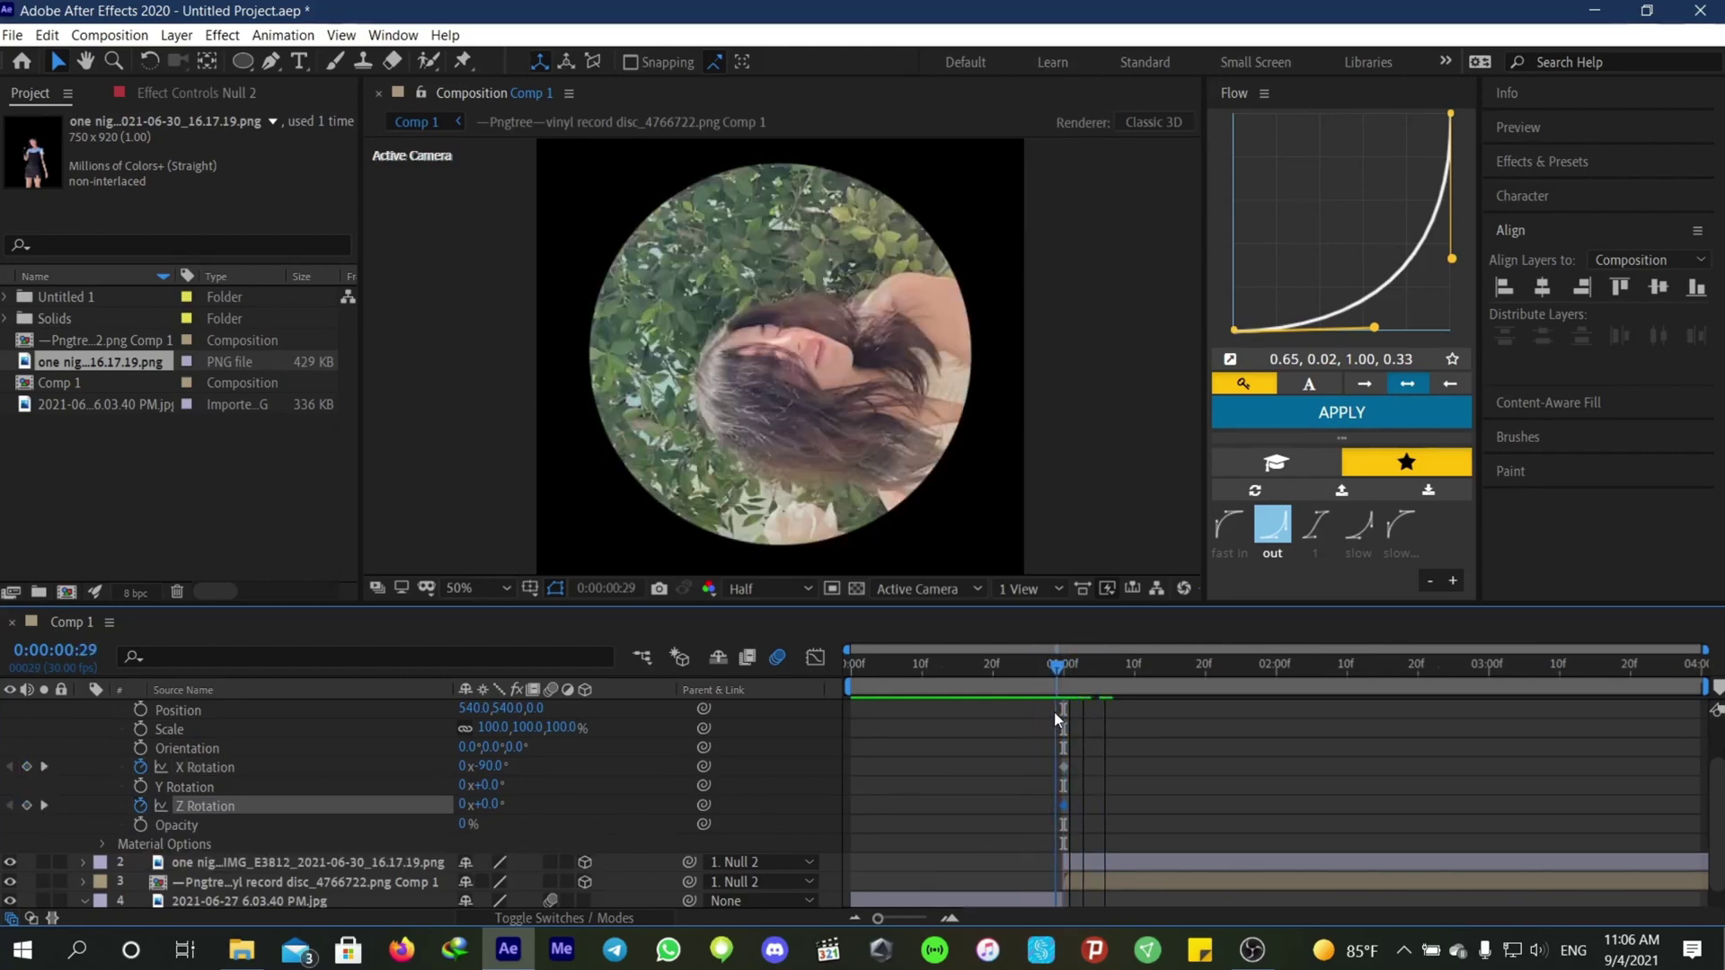
# Step: Replace the null's Z Rotation keyframe with a Y Rotation keyframe at 0:00:01:00 and set Y Rotation to 218°
pyautogui.moveTo(486, 785); pyautogui.dragTo(686, 722)
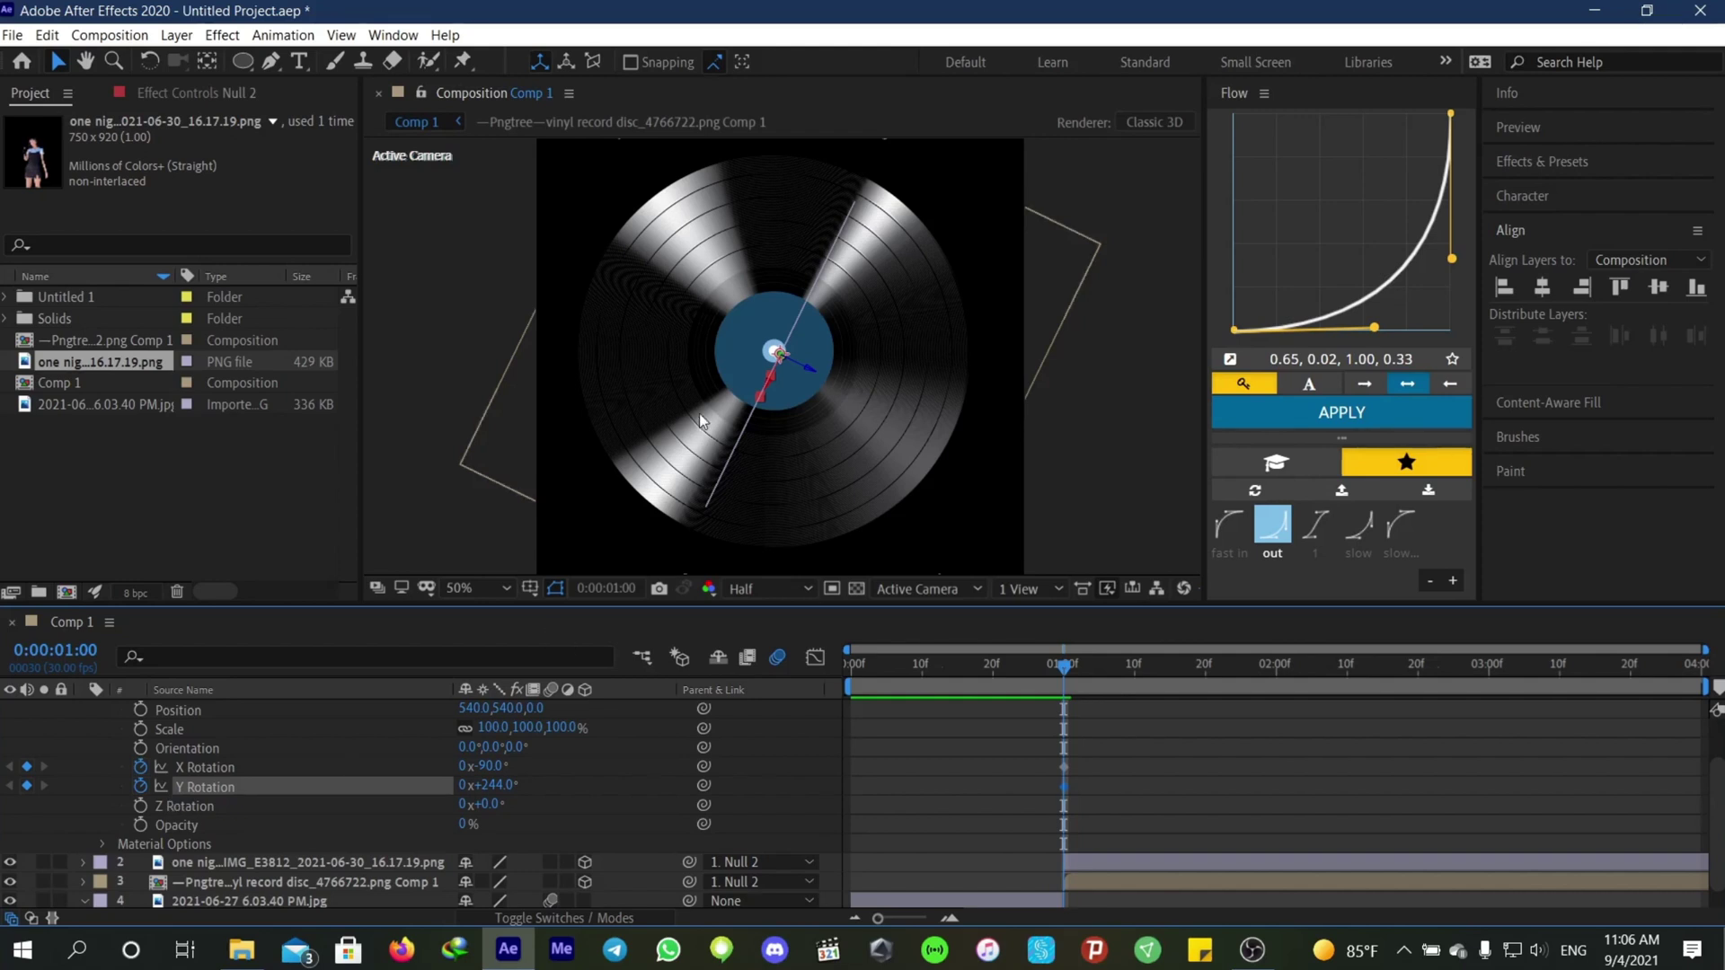
pyautogui.scroll(-2, 699, 417)
pyautogui.scroll(2, 698, 417)
pyautogui.scroll(-2, 699, 417)
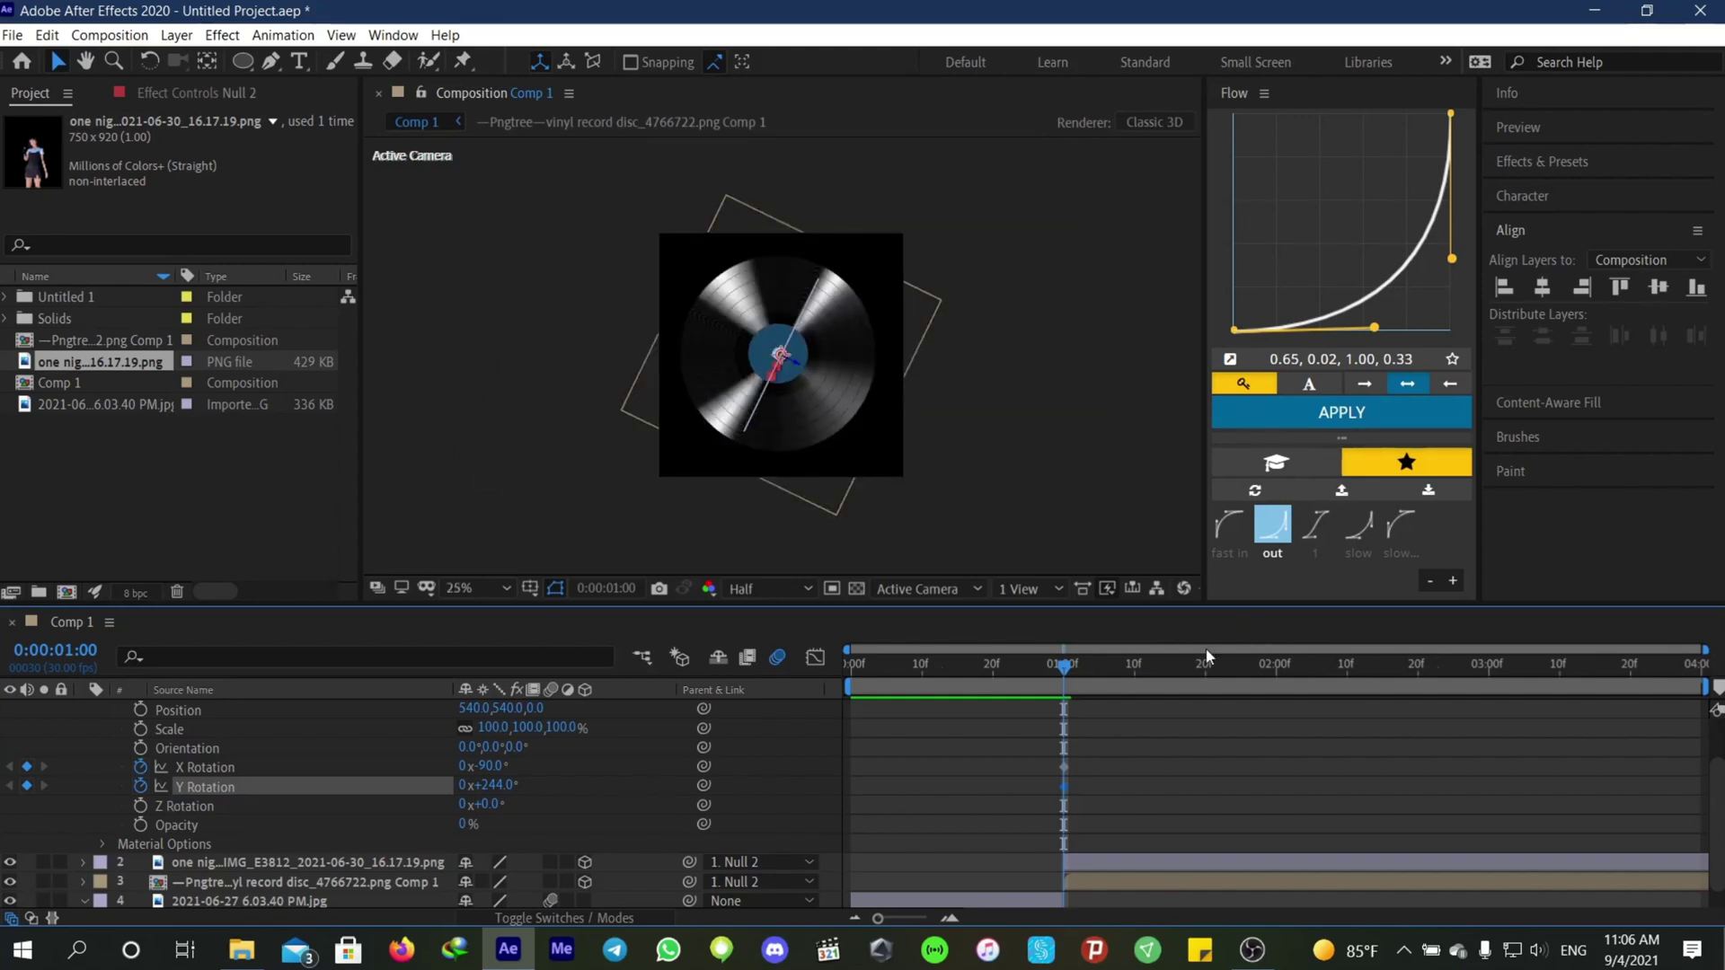
pyautogui.moveTo(503, 786); pyautogui.dragTo(480, 788)
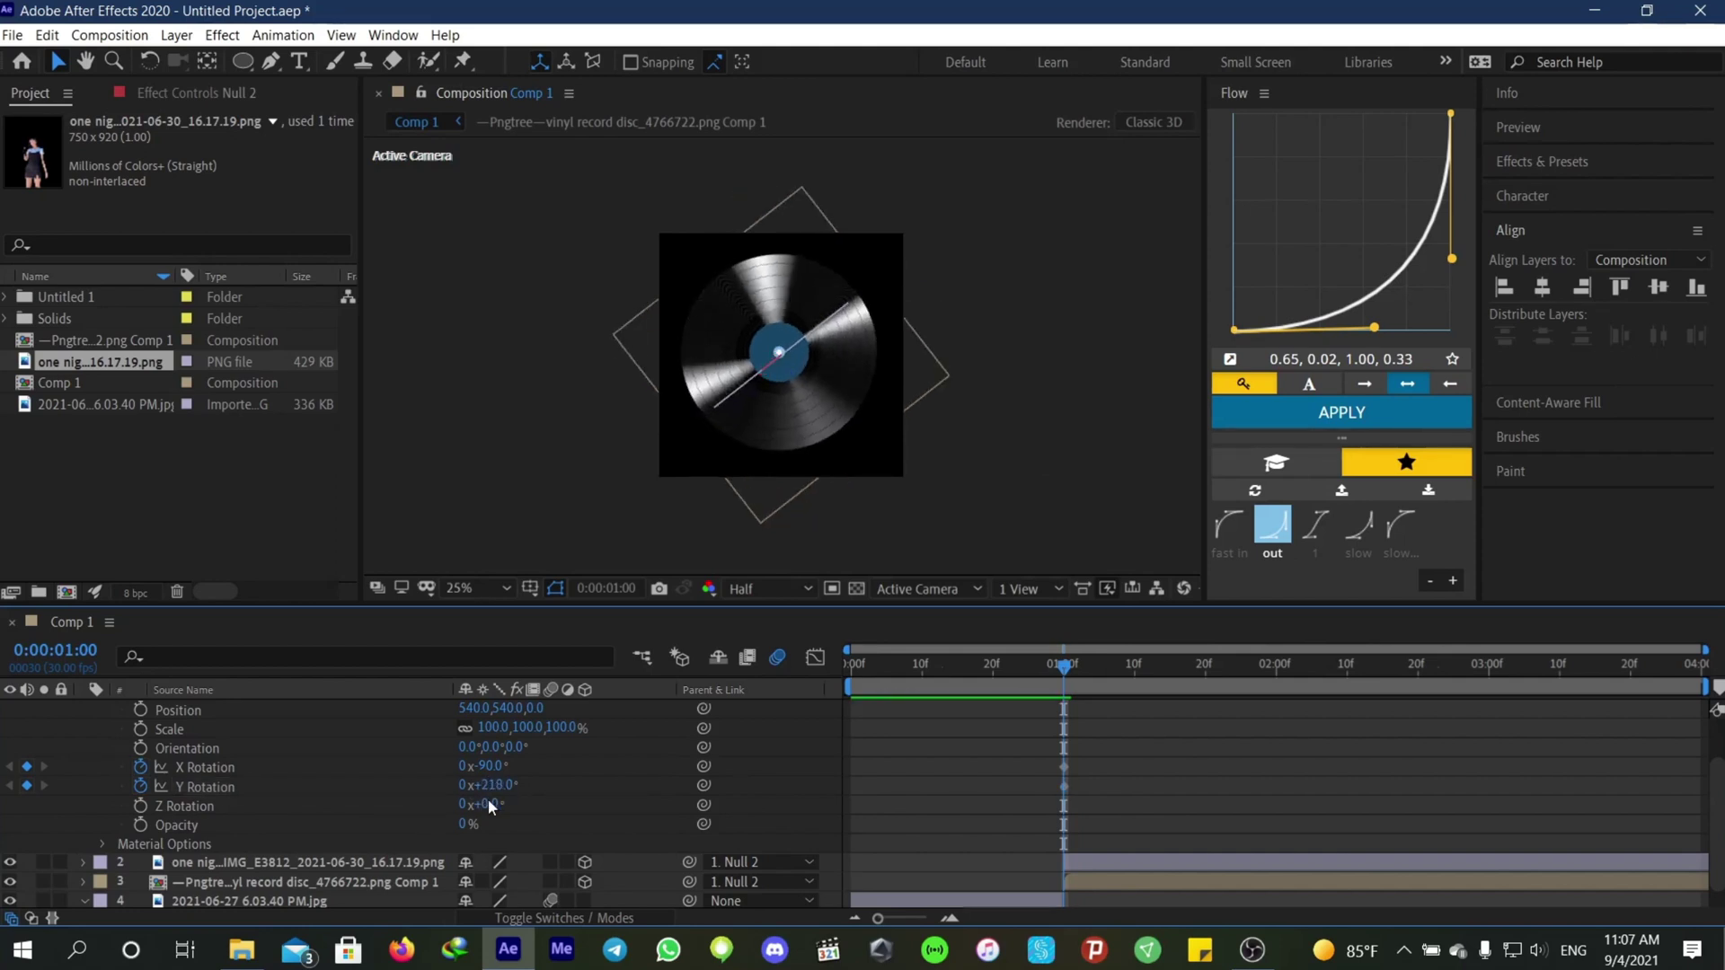
pyautogui.click(492, 804)
# Step: Set the null's Y Rotation to 0° at 0:00:02:01
pyautogui.moveTo(1046, 676); pyautogui.dragTo(1281, 697)
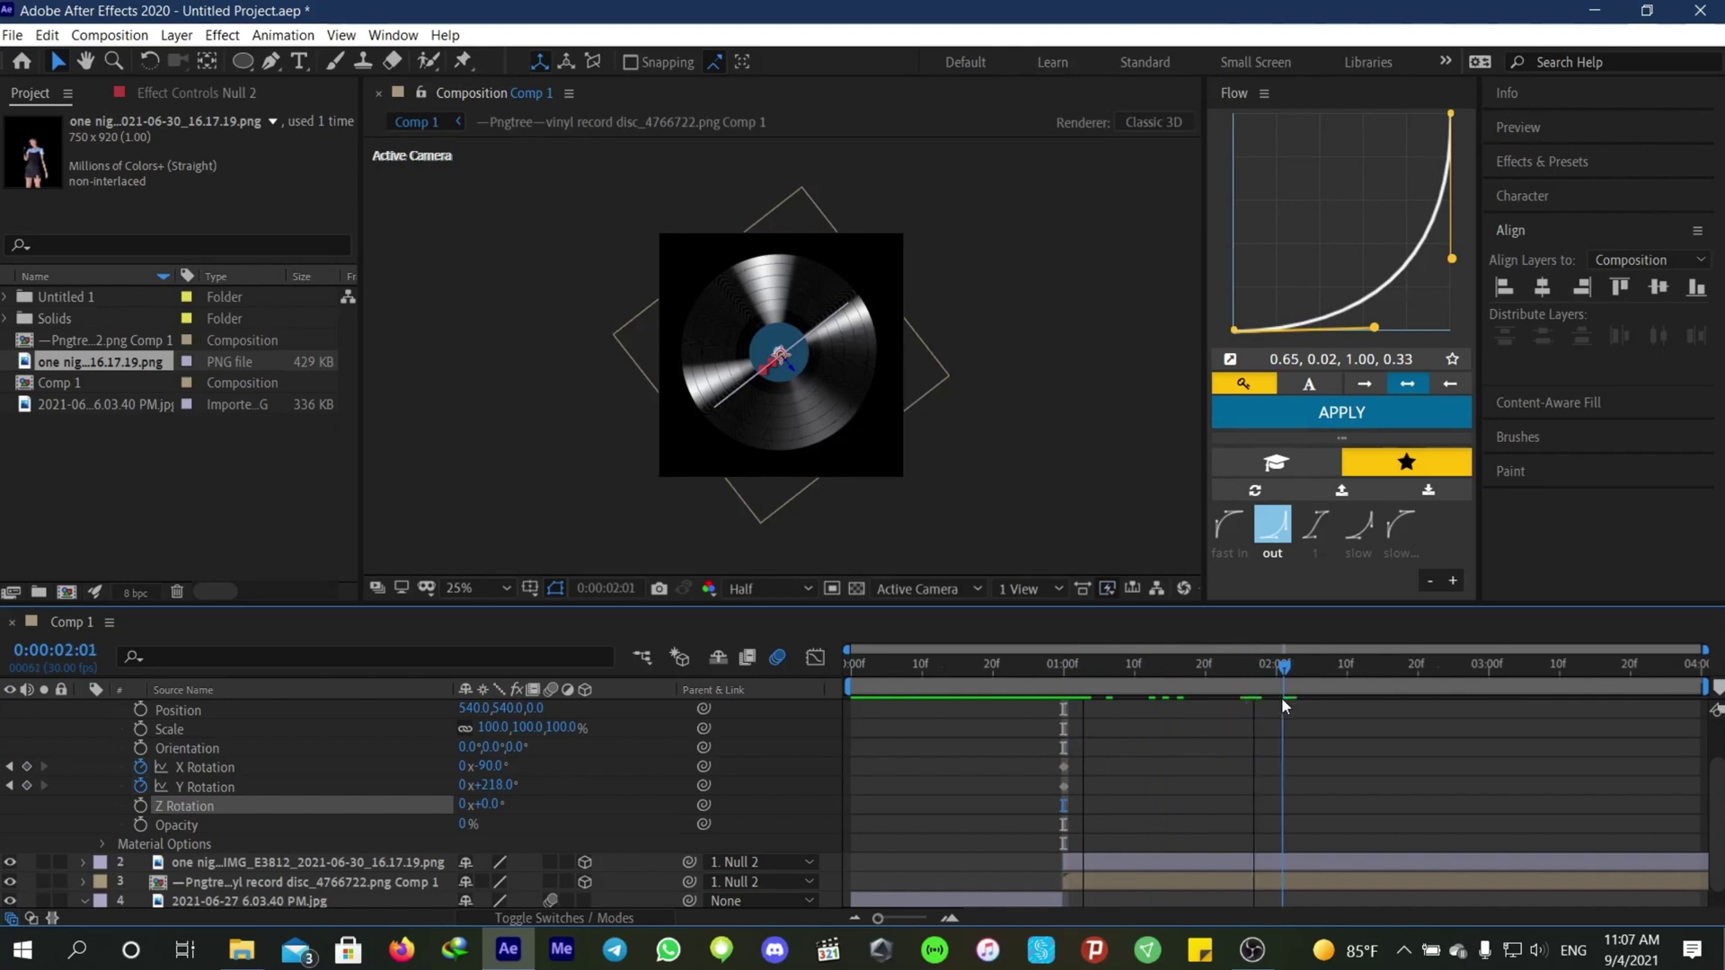
pyautogui.moveTo(492, 785); pyautogui.dragTo(382, 787)
pyautogui.click(496, 784)
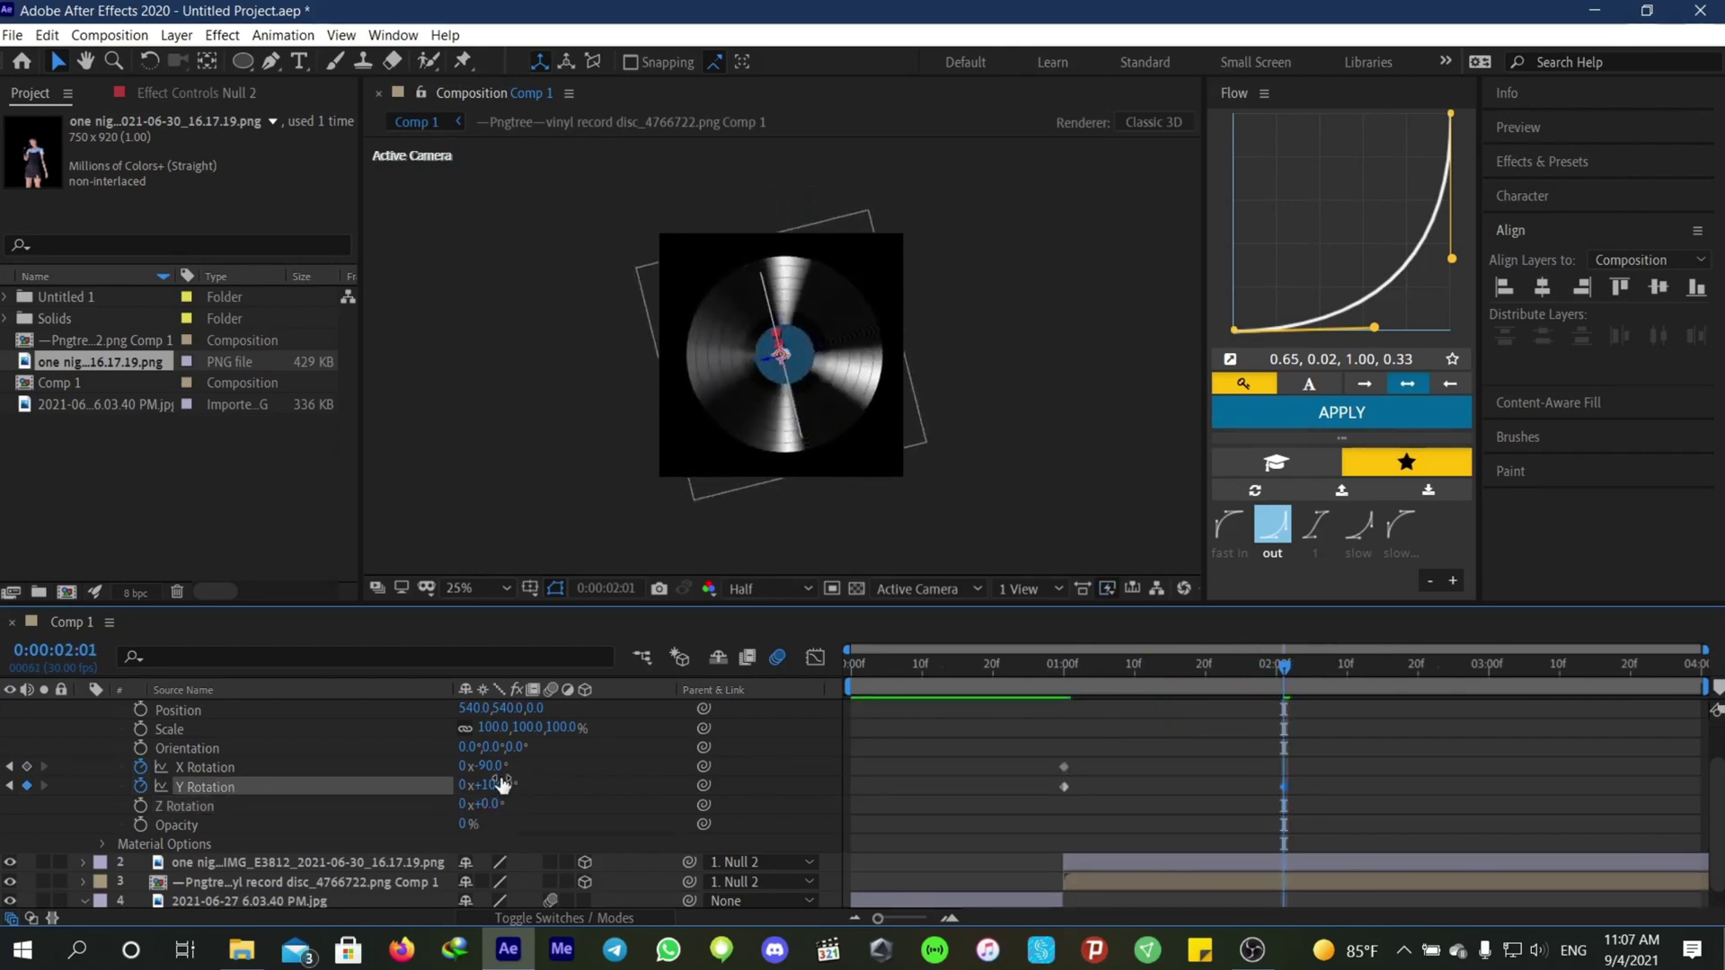
pyautogui.write('0')
pyautogui.press('Return')
# Step: Apply the "fast in" Flow curve to the null's two Y Rotation keyframes and preview the spin
pyautogui.moveTo(1302, 782); pyautogui.dragTo(1033, 821)
pyautogui.click(1229, 526)
pyautogui.click(1287, 413)
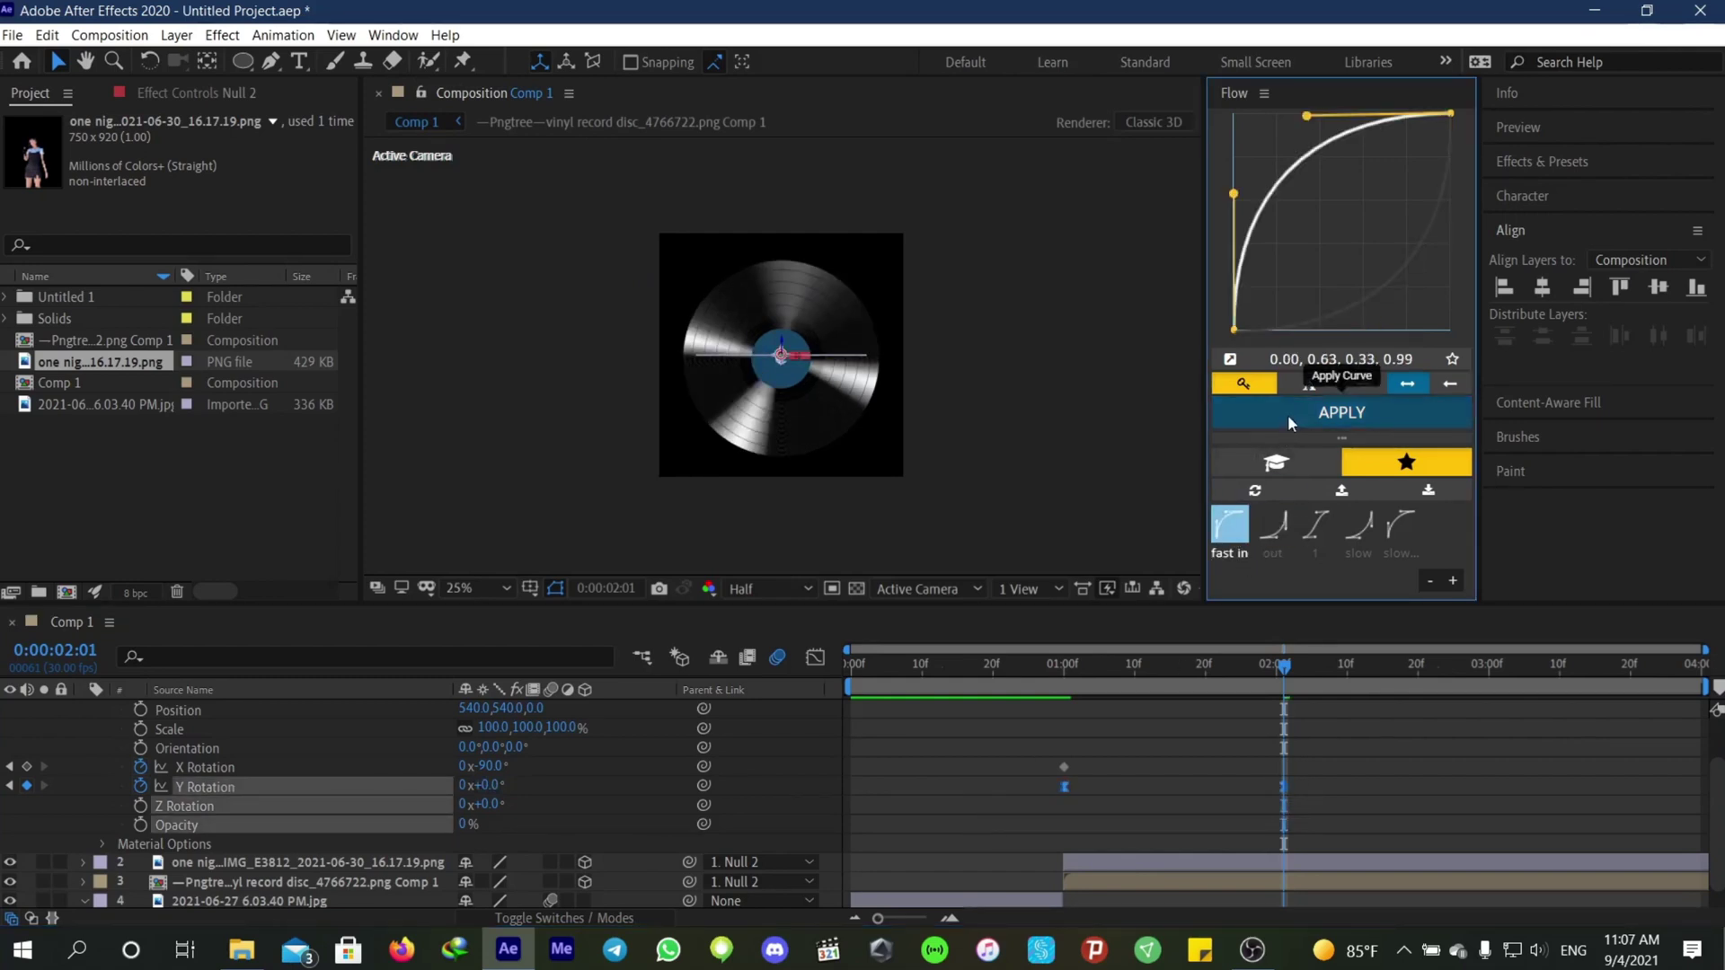
pyautogui.press('space')
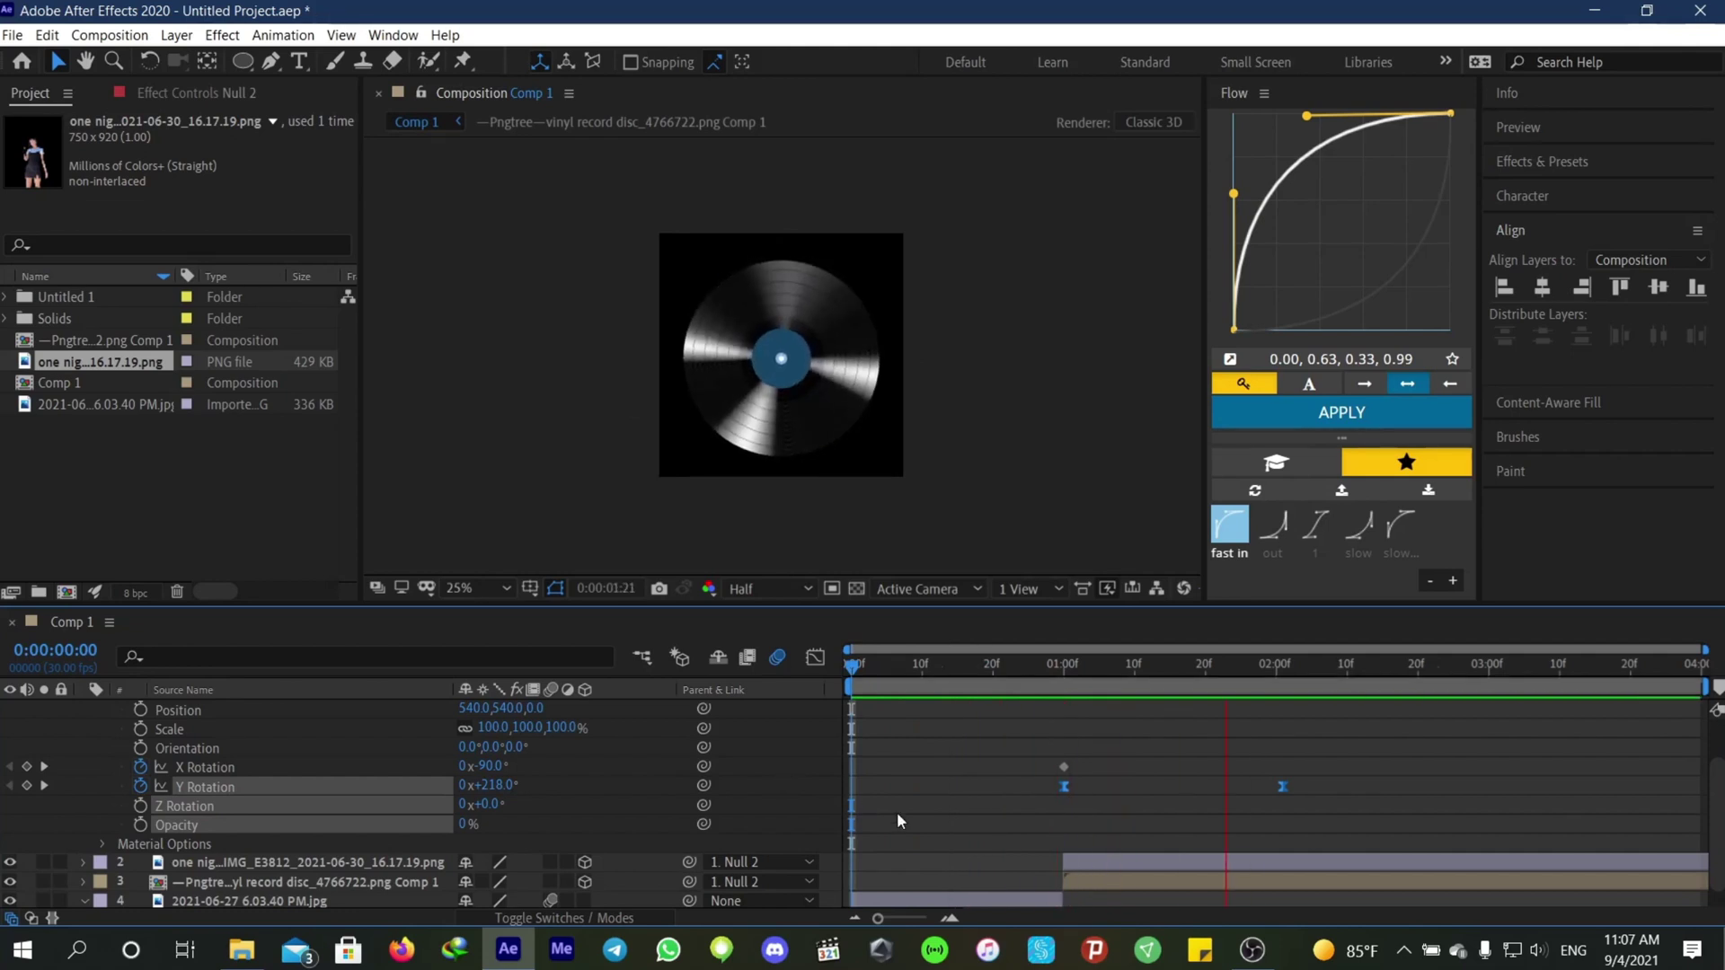
pyautogui.press('space')
# Step: Enable motion blur for the woman cutout and vinyl record layers and preview the transition
pyautogui.scroll(3, 566, 723)
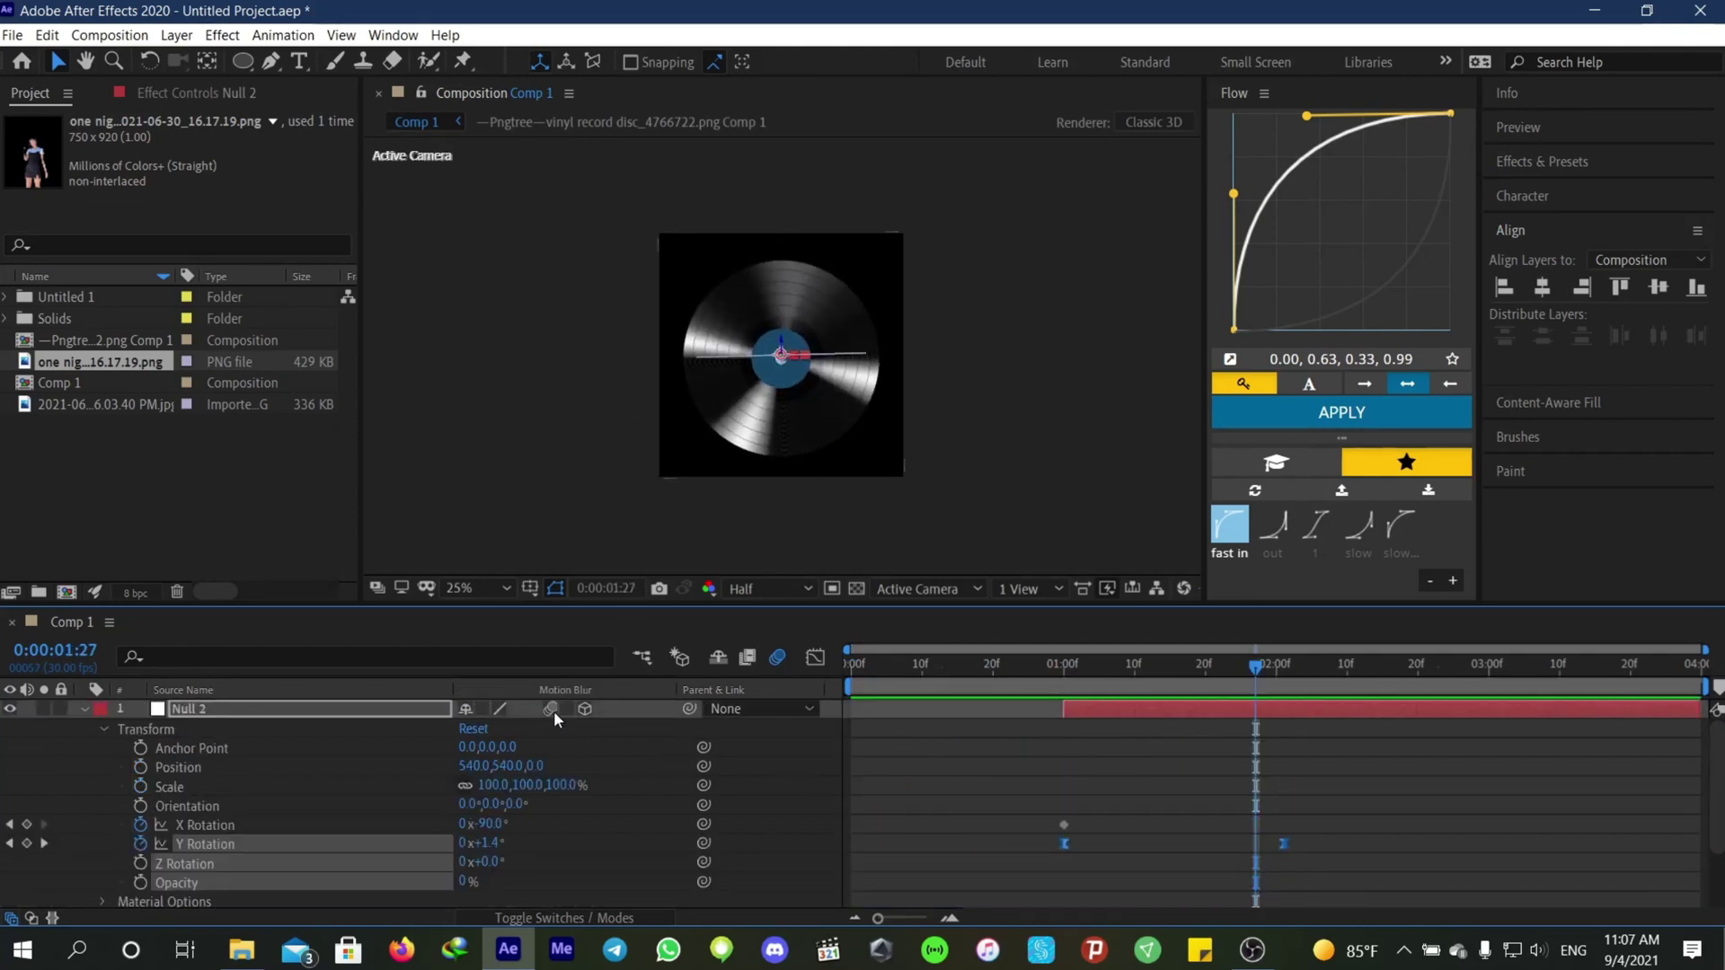
pyautogui.scroll(-2, 566, 809)
pyautogui.moveTo(548, 865); pyautogui.dragTo(548, 876)
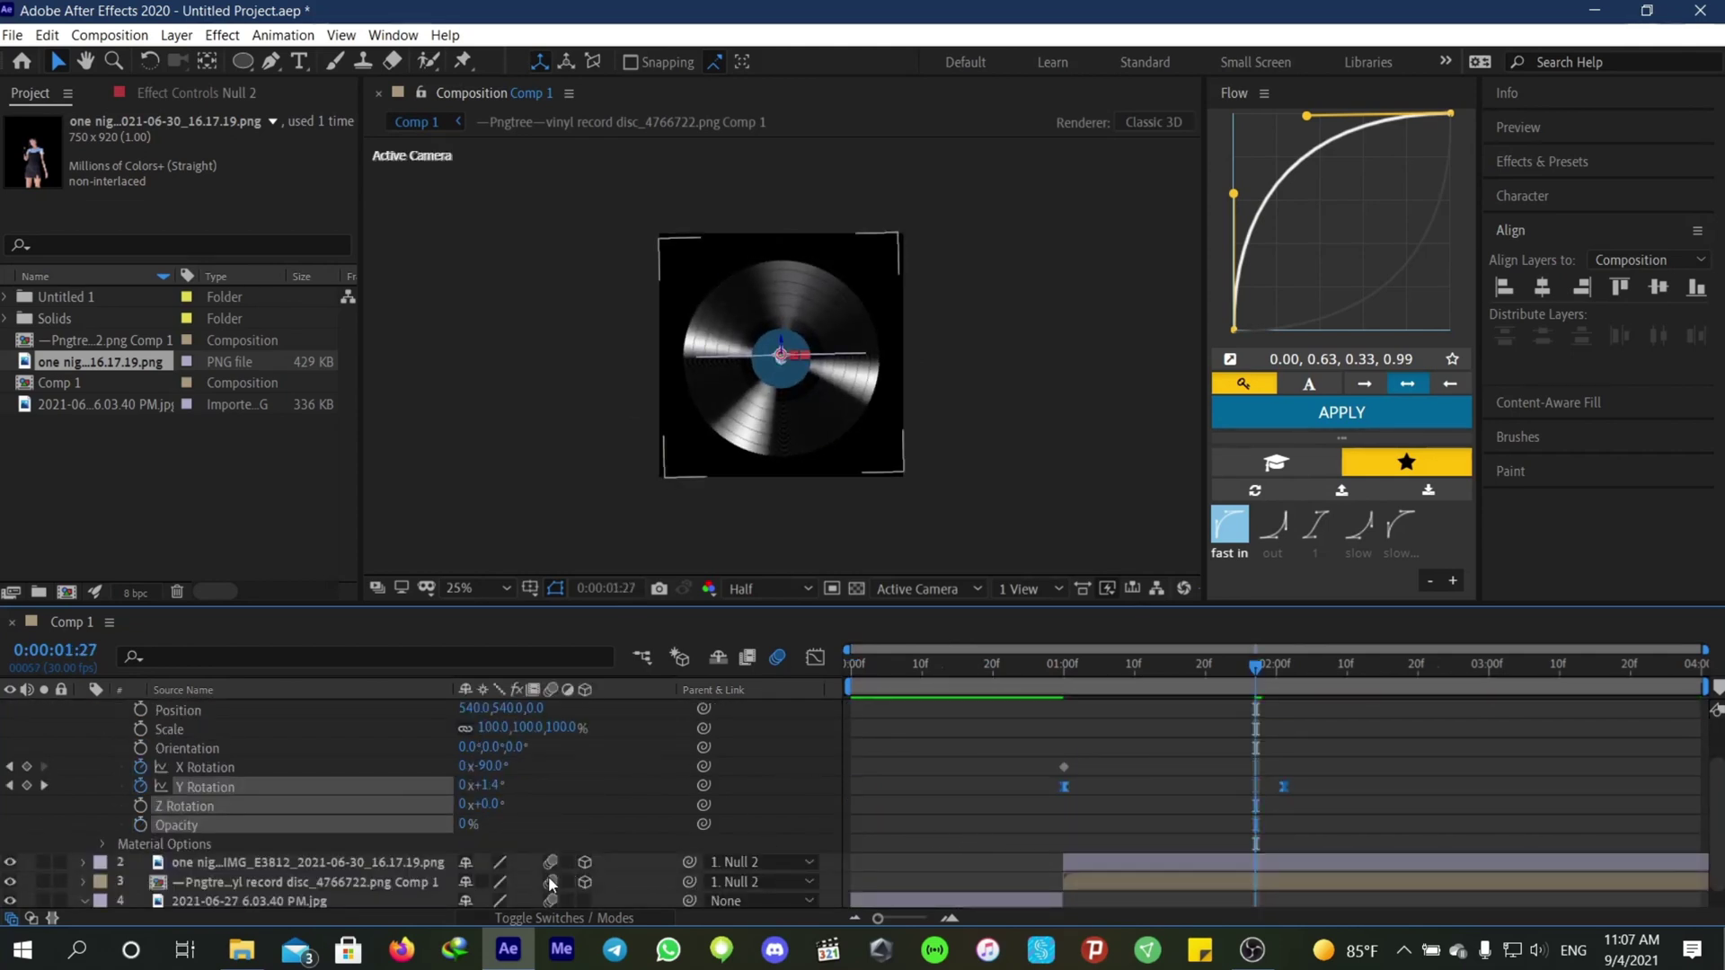
pyautogui.click(1199, 758)
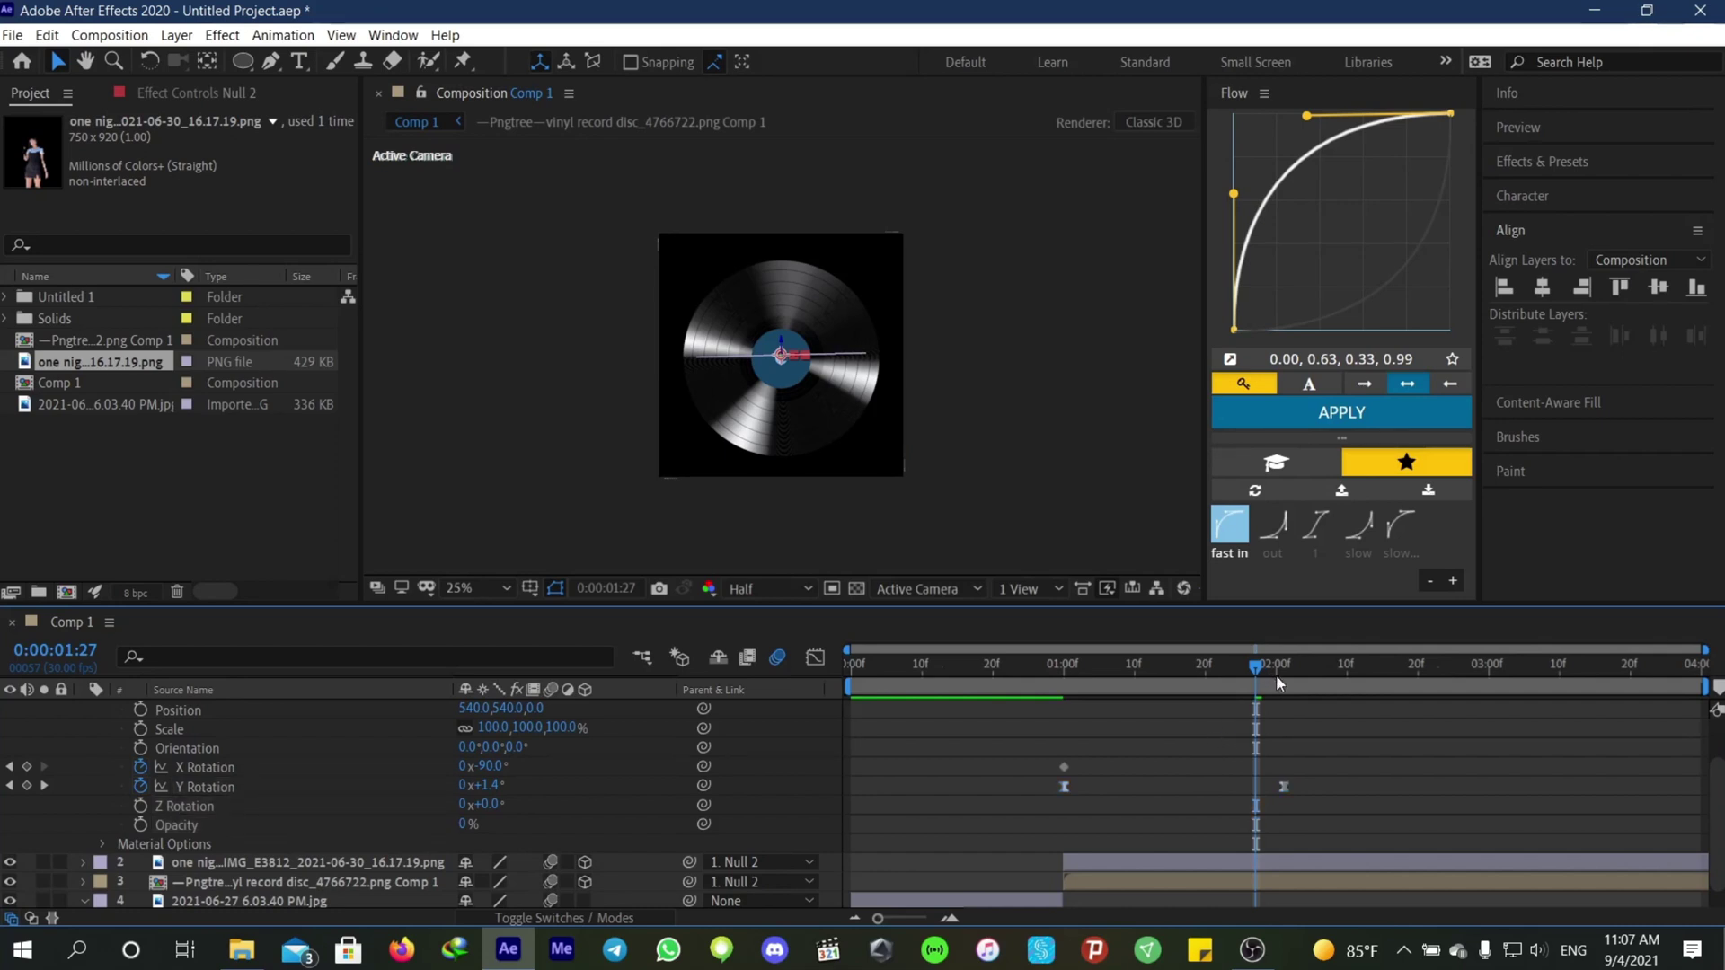
pyautogui.scroll(2, 1279, 665)
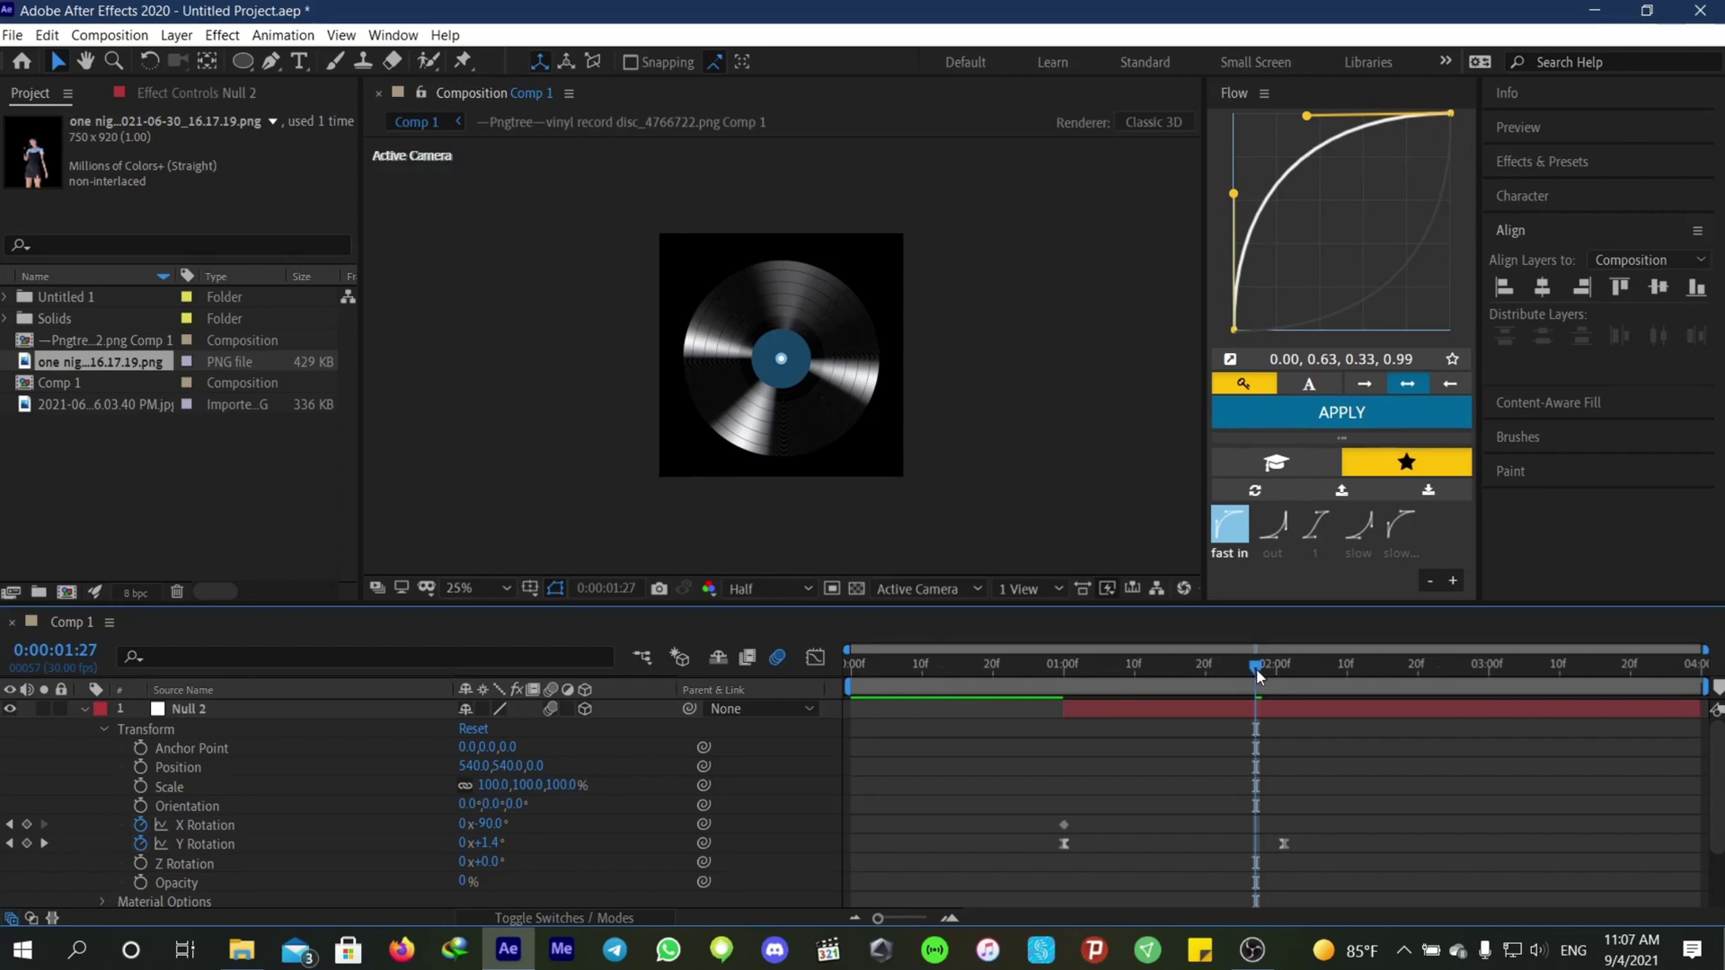
pyautogui.press('space')
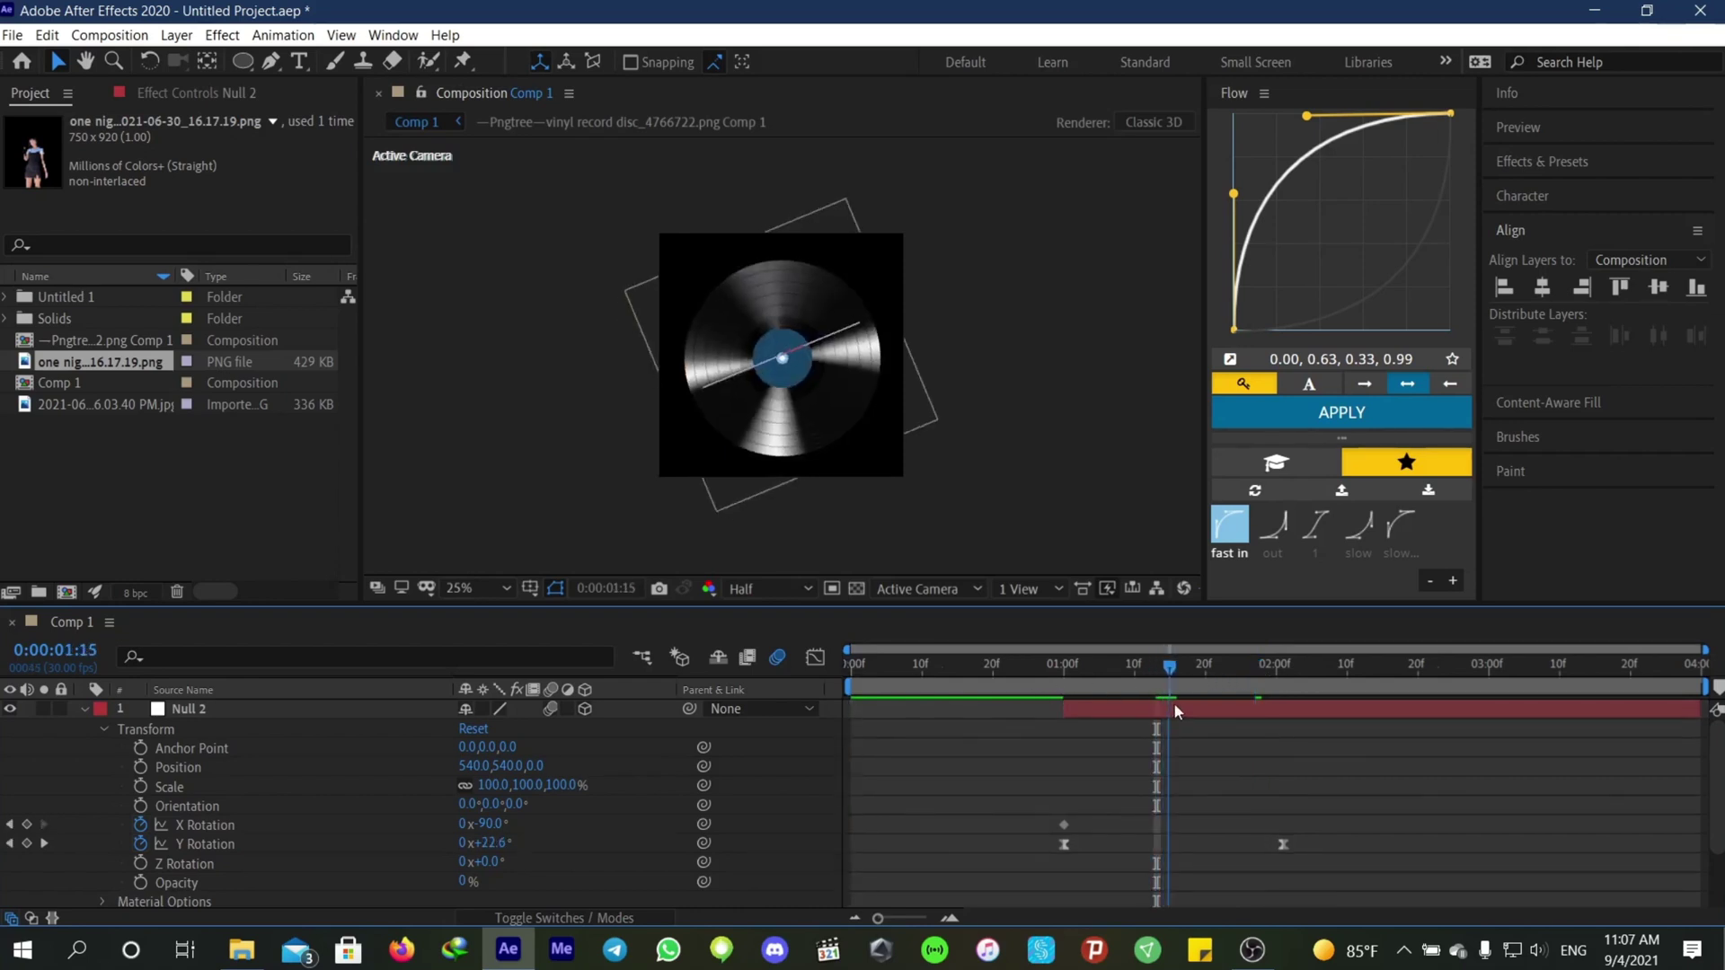
pyautogui.moveTo(1043, 728); pyautogui.dragTo(921, 728)
pyautogui.press('space')
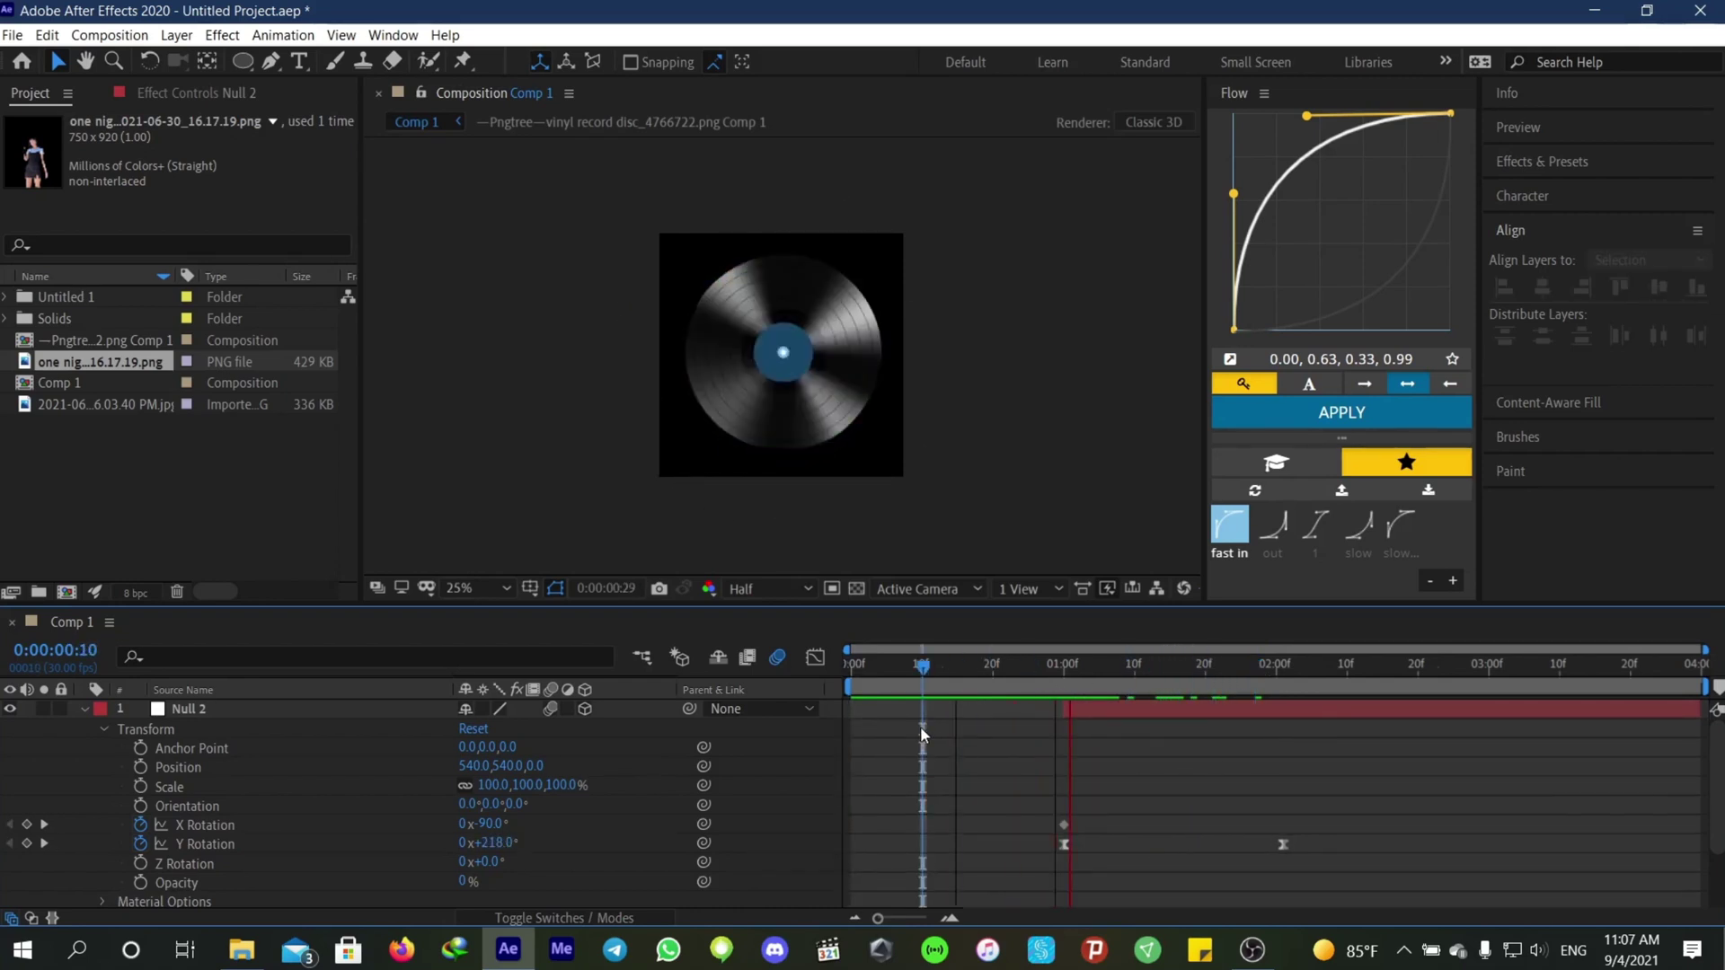
pyautogui.press('space')
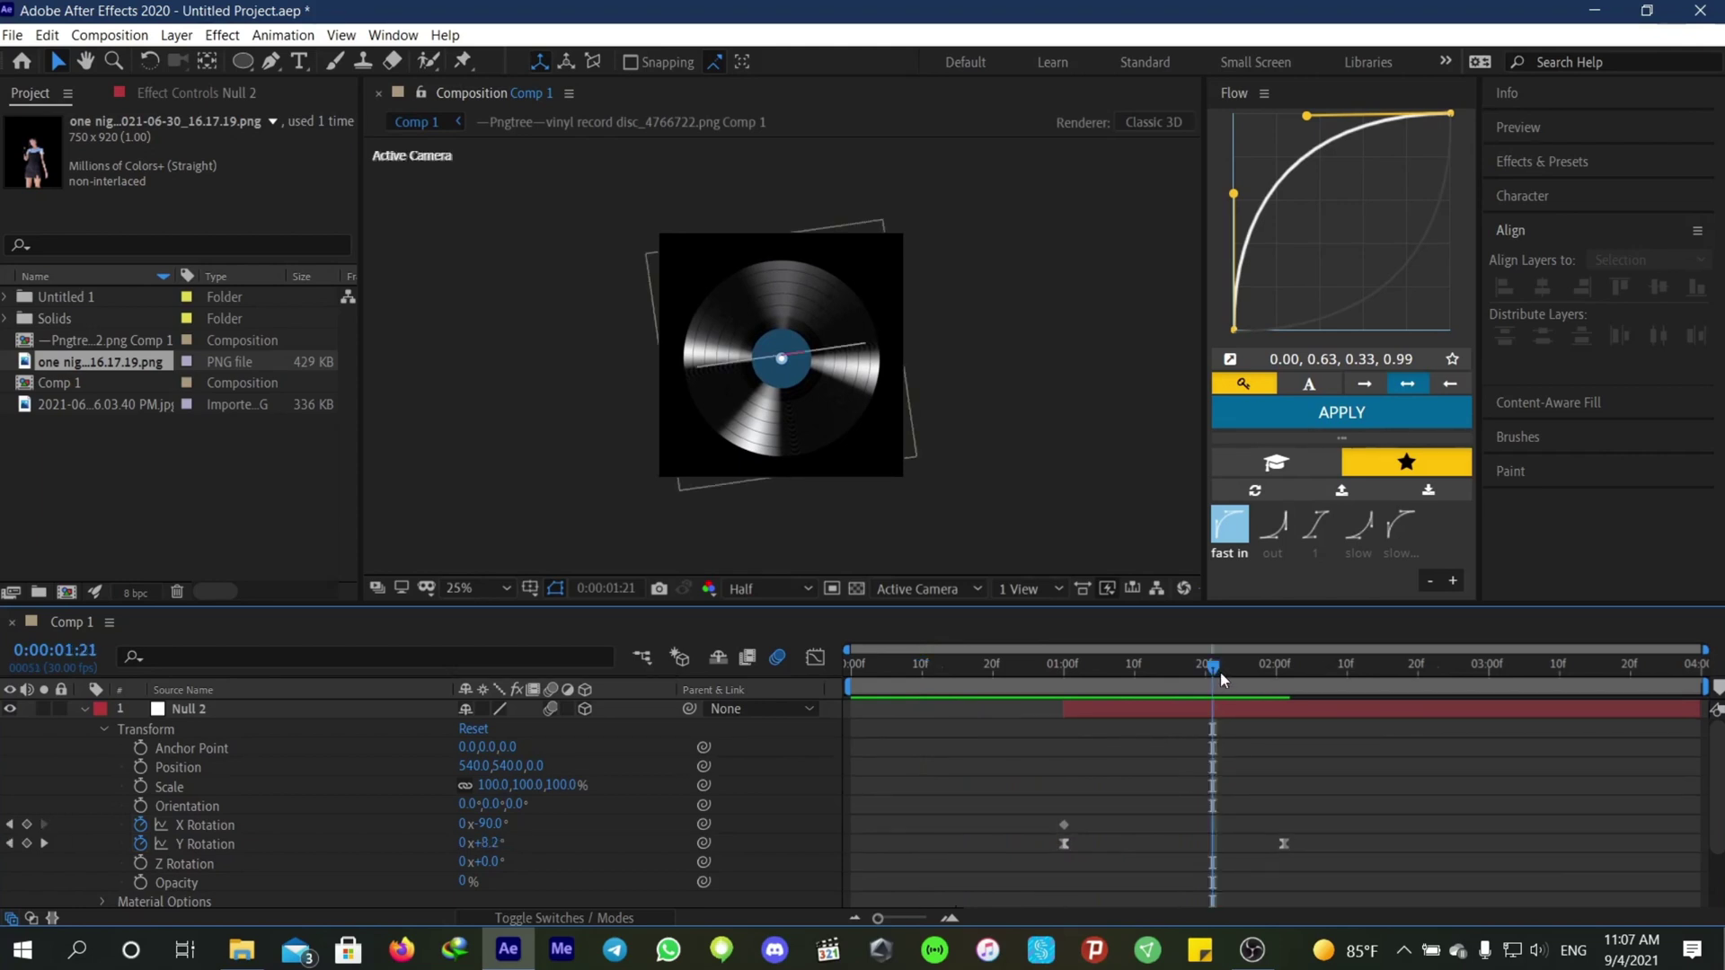
# Step: Set the null's X Rotation to 0° at 0:00:02:01 and move its first X Rotation keyframe to about 0:00:01:14
pyautogui.moveTo(1220, 672); pyautogui.dragTo(1284, 686)
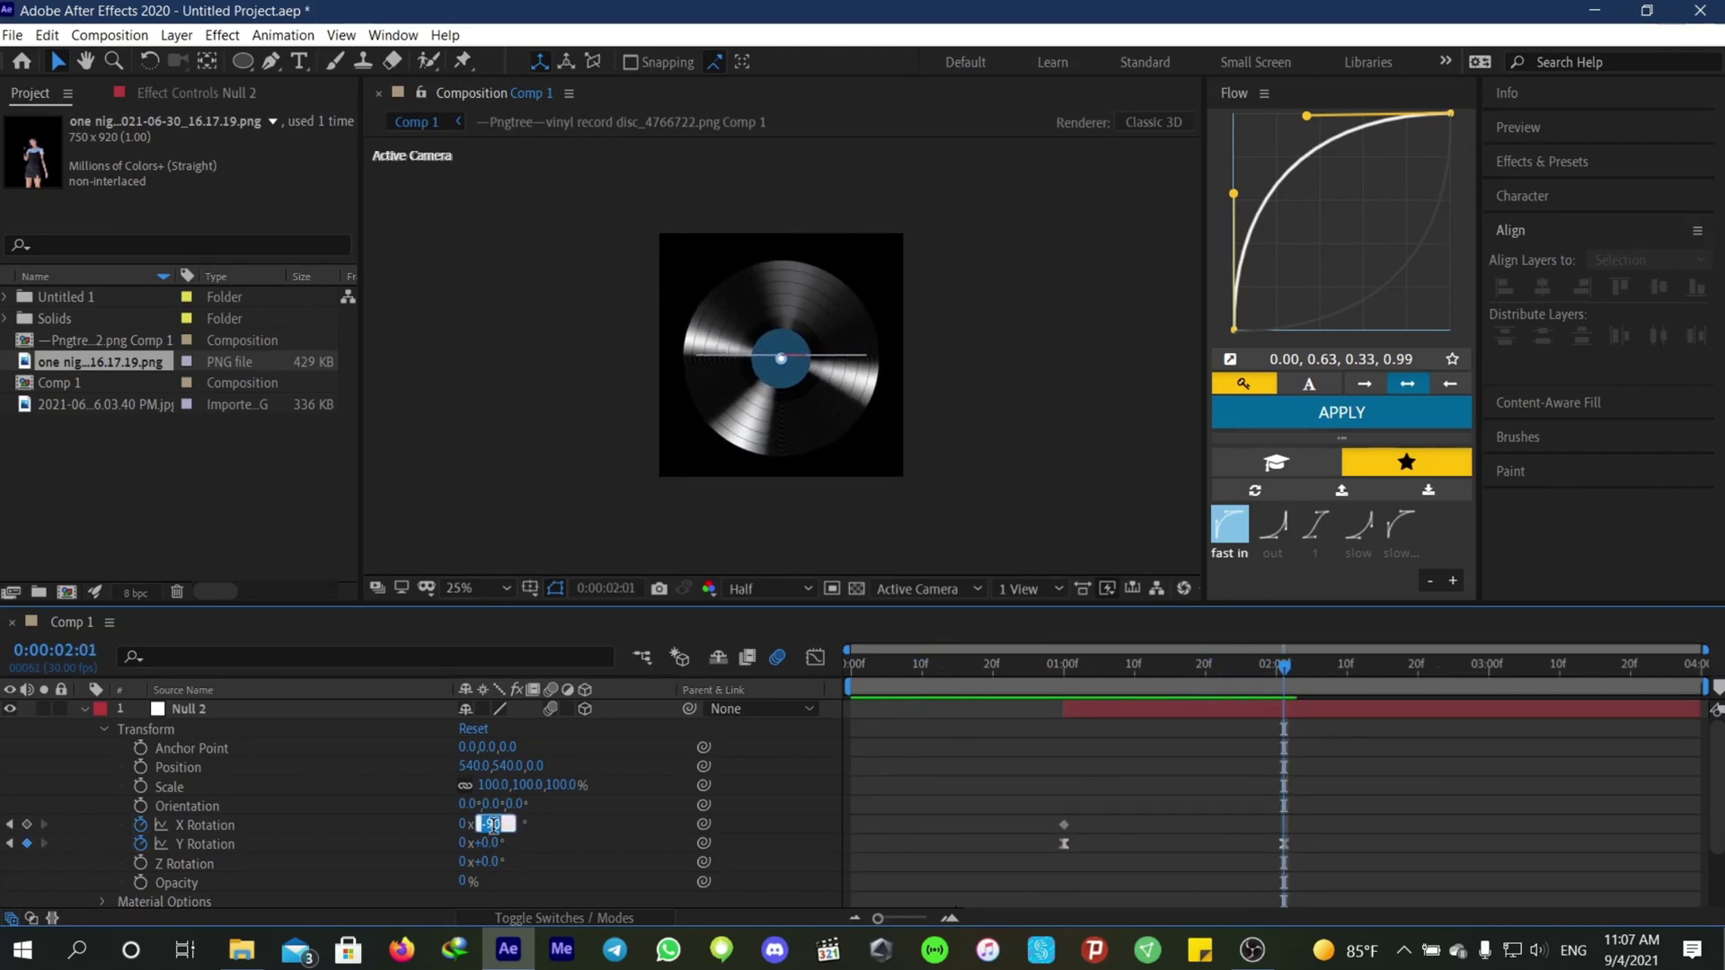
pyautogui.click(493, 827)
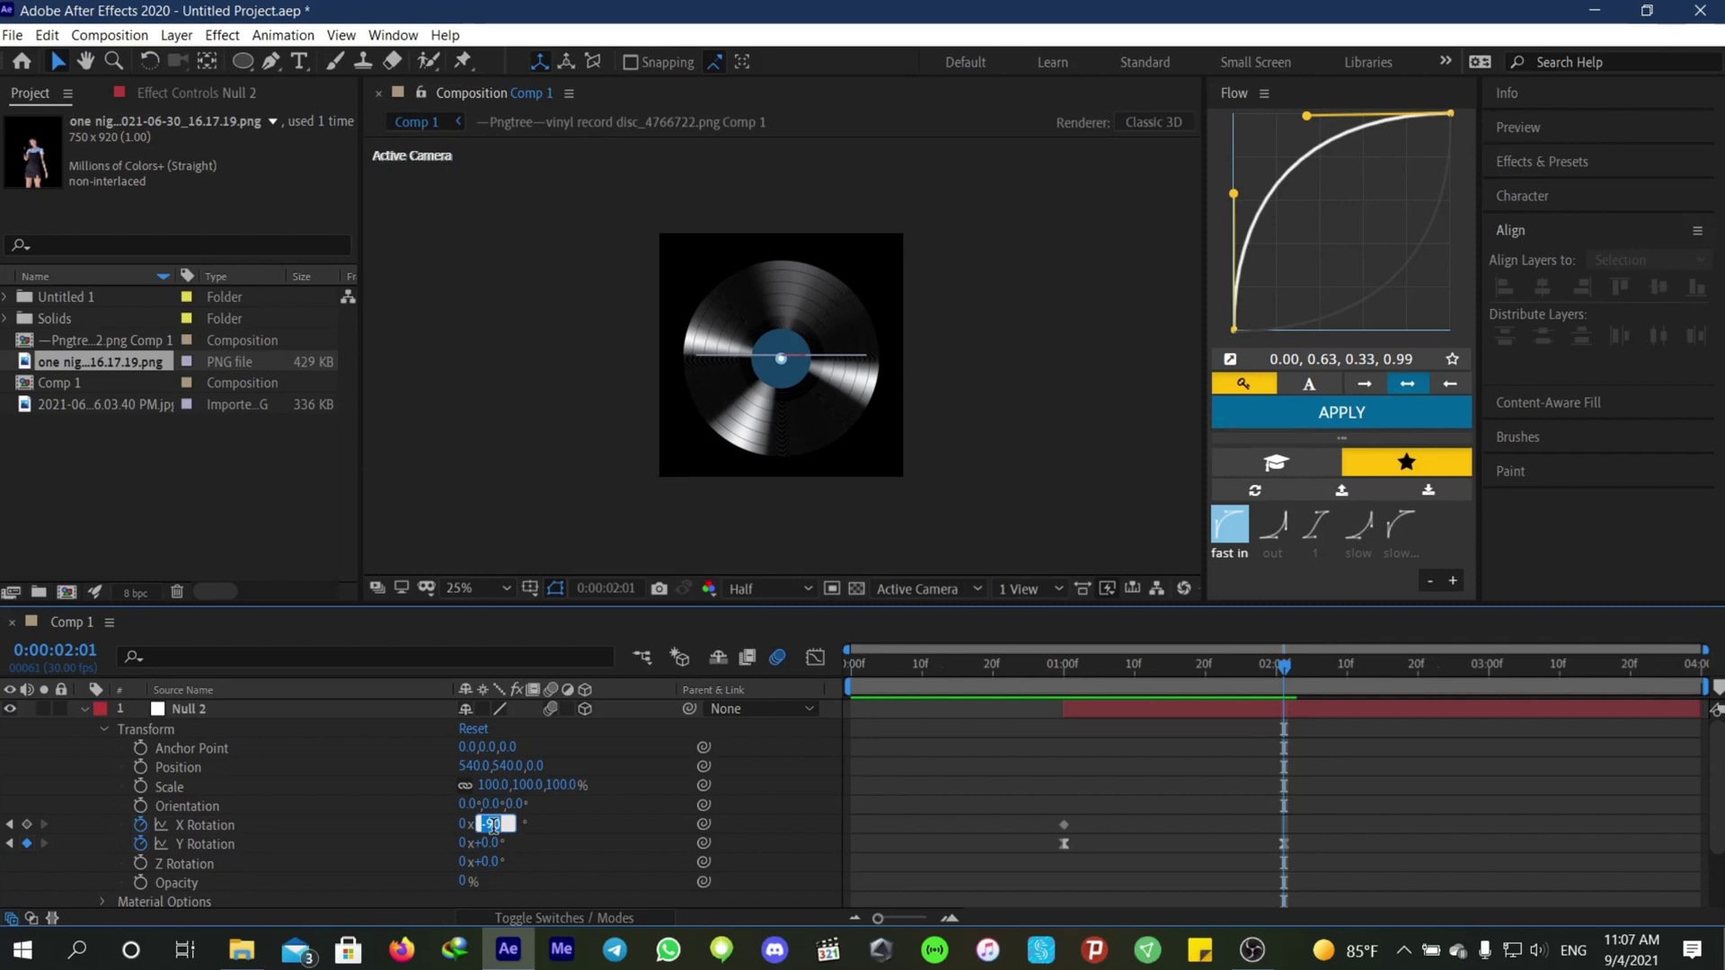
pyautogui.write('0')
pyautogui.click(1253, 708)
pyautogui.moveTo(1063, 824); pyautogui.dragTo(1163, 823)
# Step: Try the "out" Flow curve on the null's X Rotation keyframes and preview the full composition
pyautogui.moveTo(1117, 793); pyautogui.dragTo(1325, 841)
pyautogui.click(1282, 531)
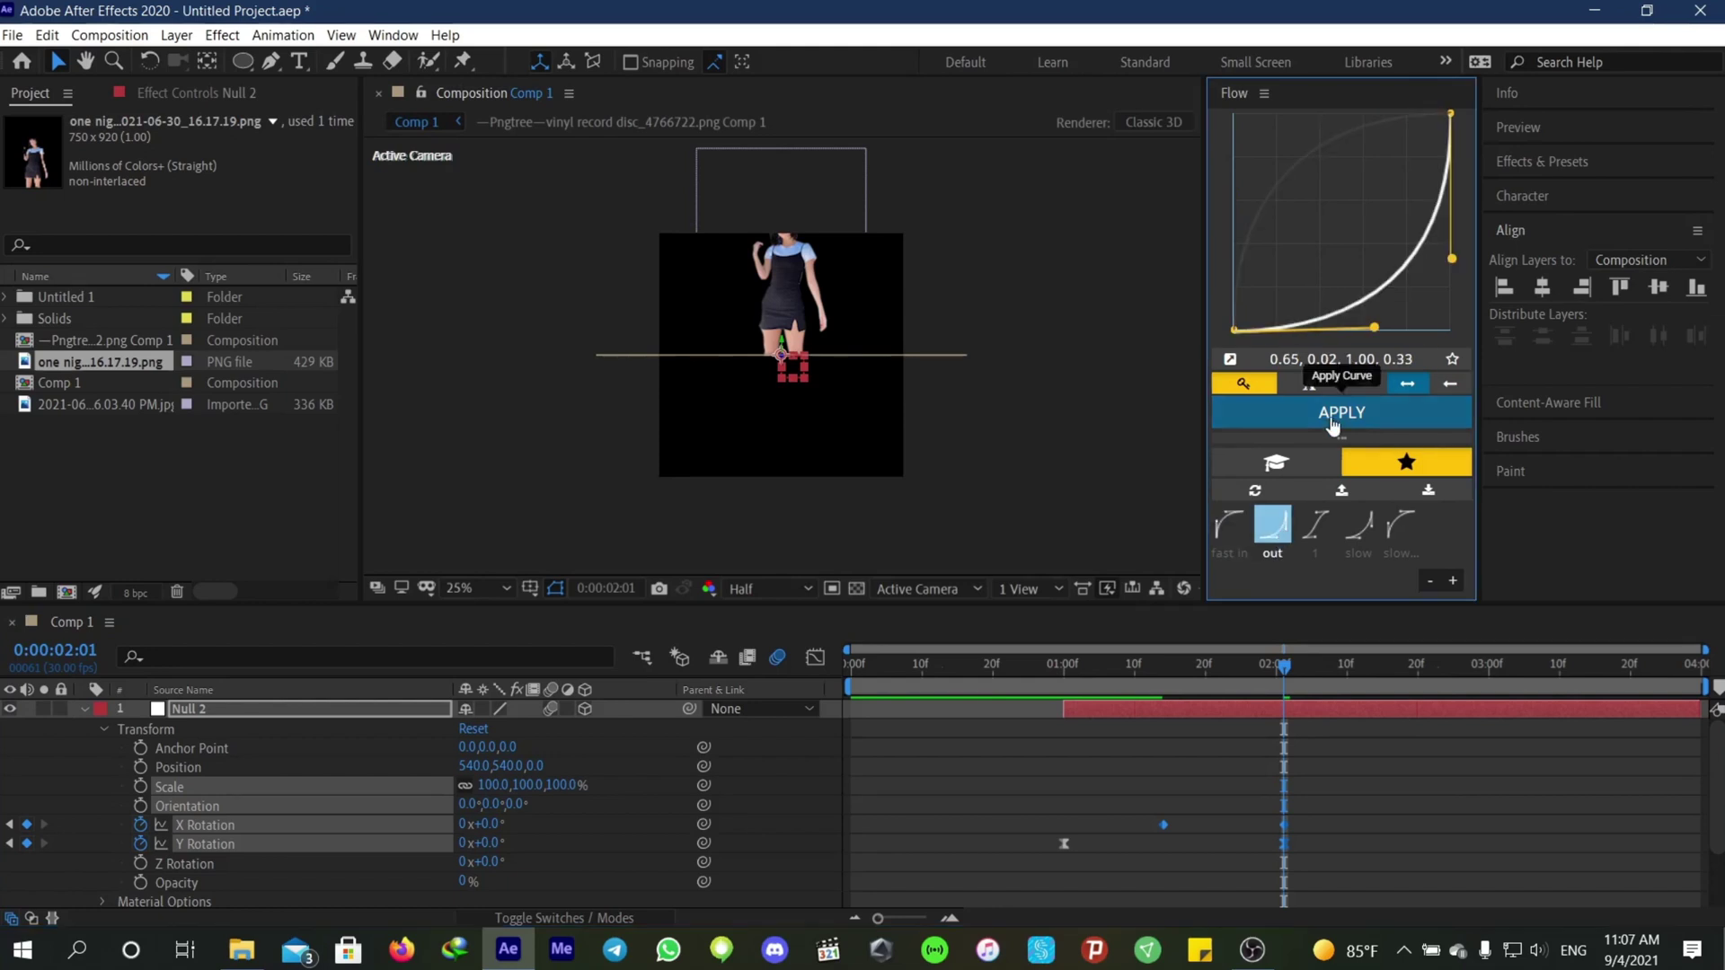
pyautogui.click(1332, 421)
pyautogui.click(1257, 740)
pyautogui.moveTo(1284, 666); pyautogui.dragTo(762, 797)
pyautogui.press('n')
pyautogui.press('space')
pyautogui.press('Return')
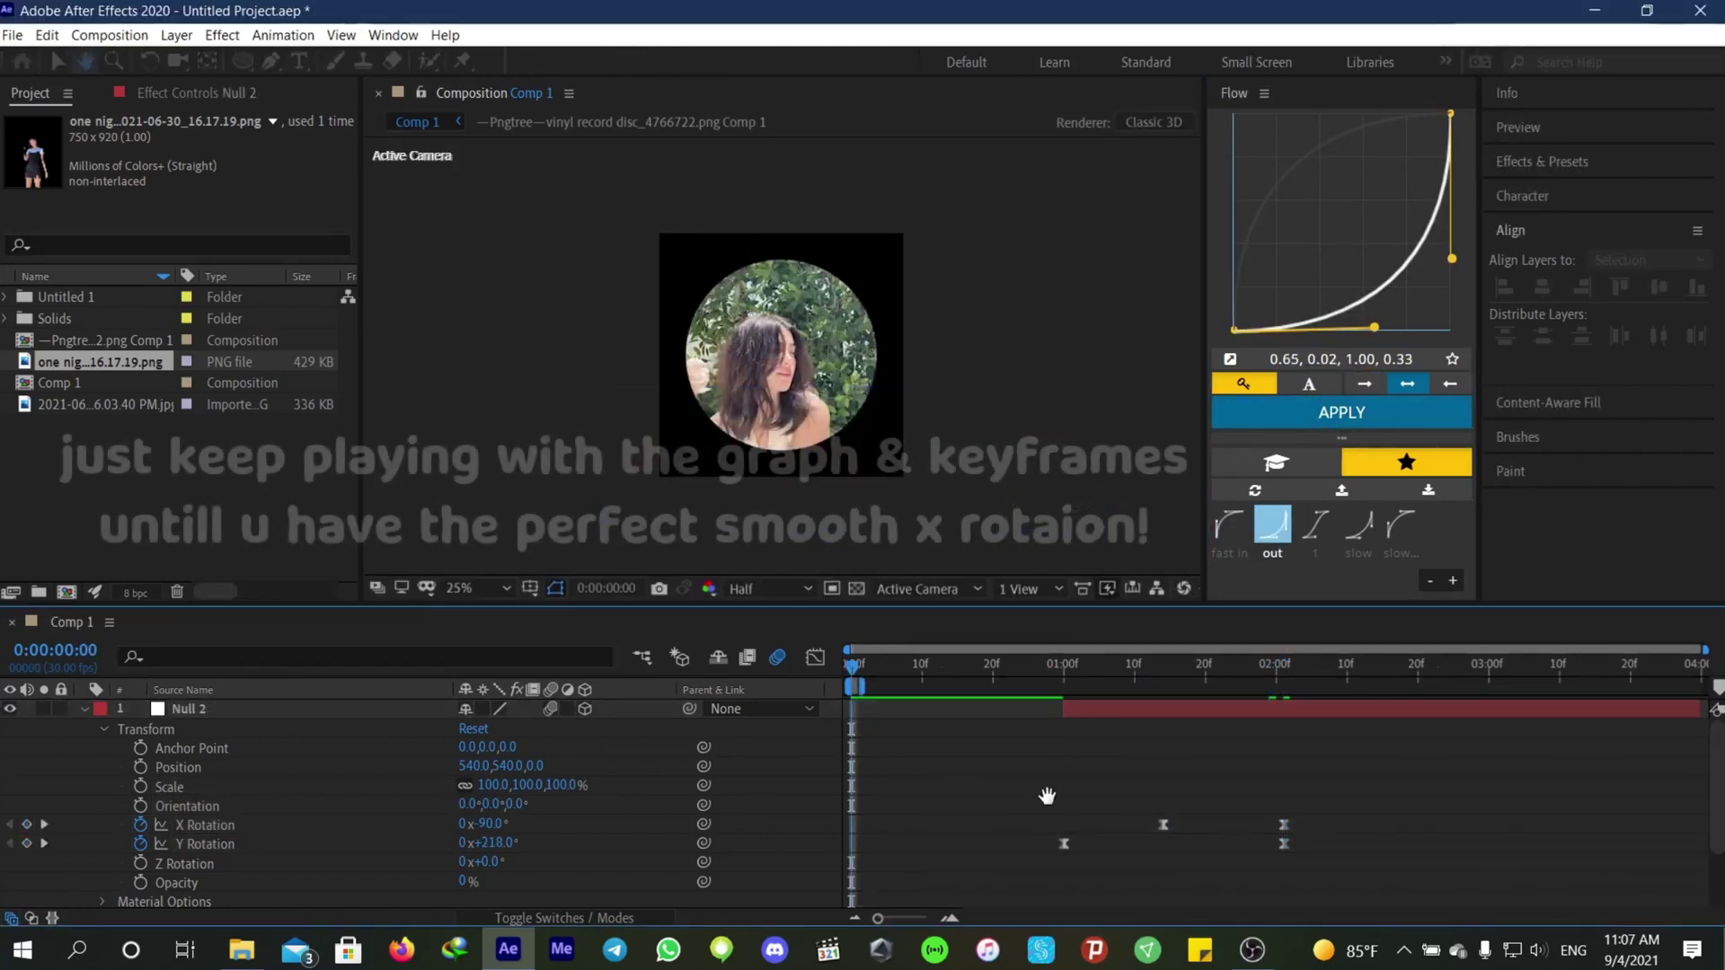
pyautogui.moveTo(861, 686); pyautogui.dragTo(1704, 686)
pyautogui.press('space')
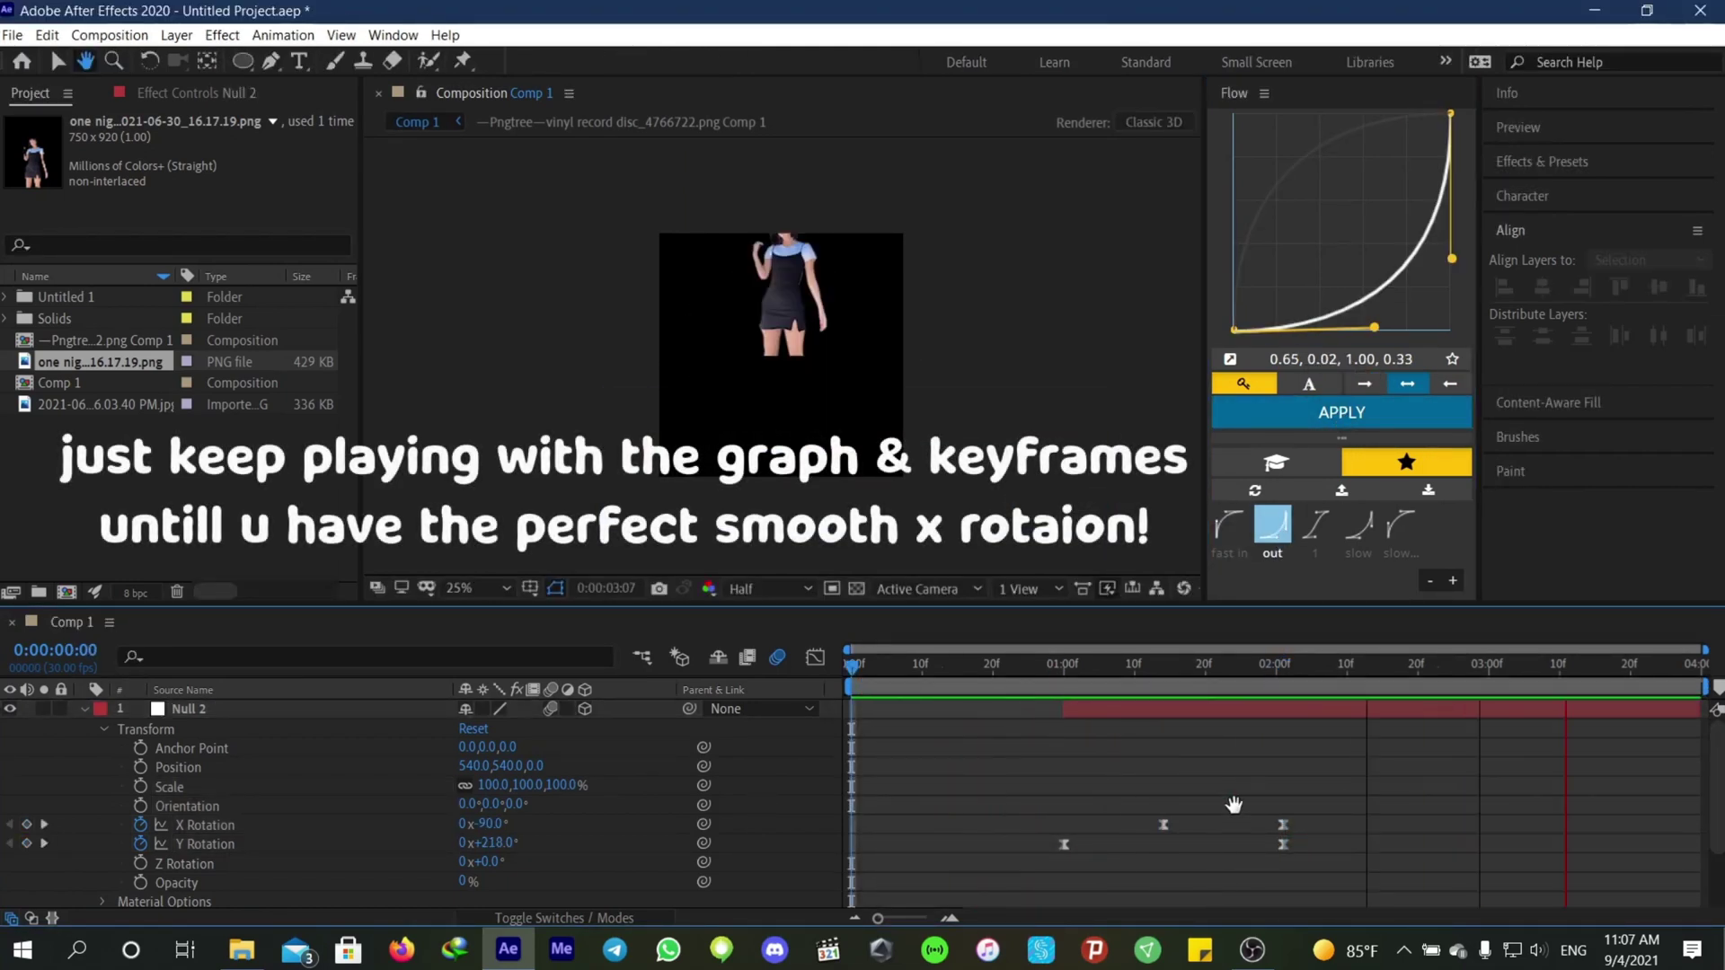
pyautogui.press('space')
# Step: Try moving the last X Rotation keyframe to about 0:00:02:12 with the "fast in" Flow curve, and preview the tilt
pyautogui.click(58, 62)
pyautogui.moveTo(1283, 825); pyautogui.dragTo(1123, 823)
pyautogui.click(1229, 525)
pyautogui.click(1289, 415)
pyautogui.press('space')
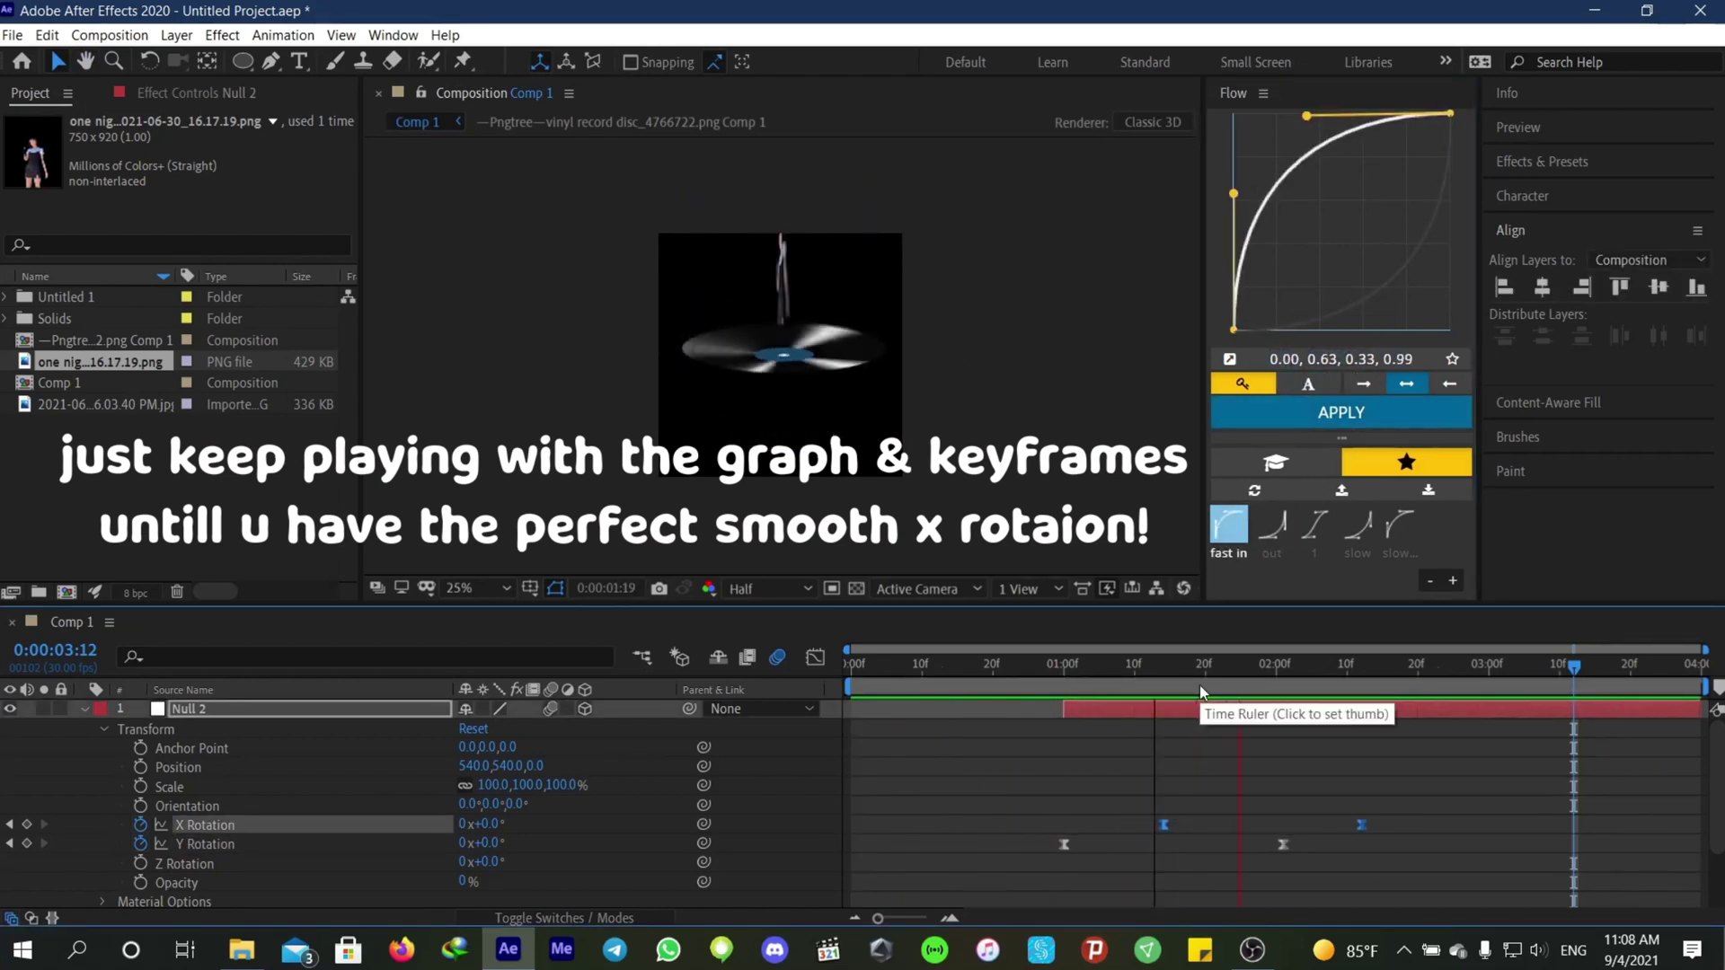
pyautogui.click(1272, 526)
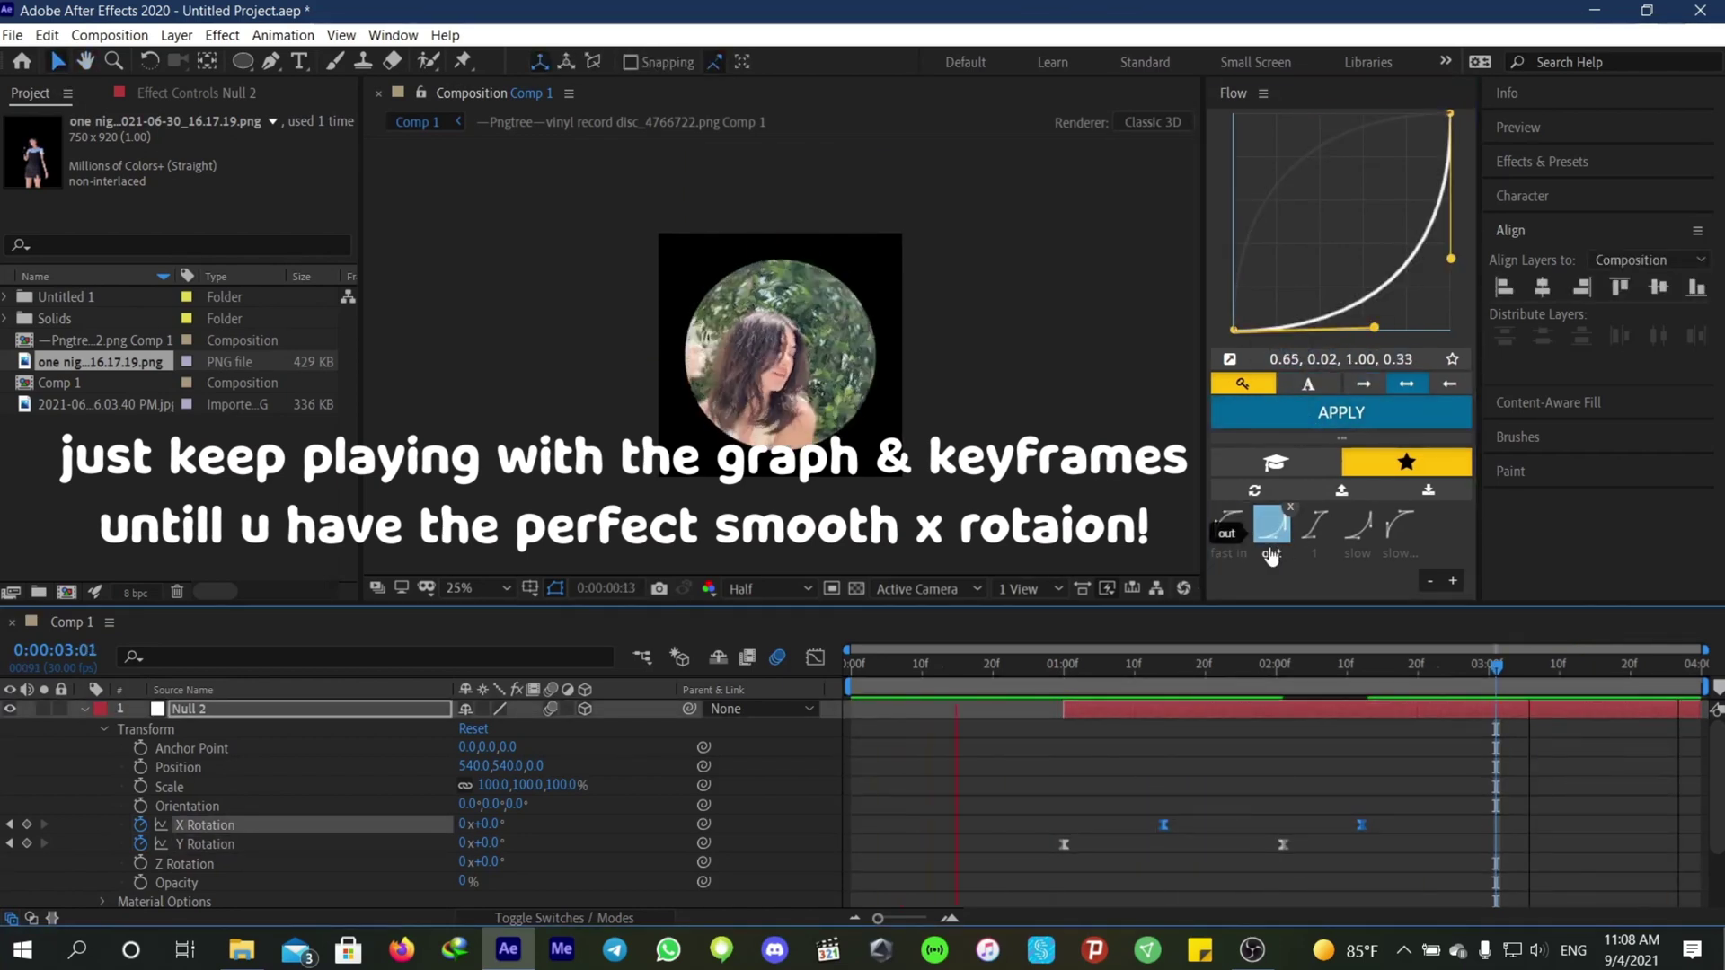
pyautogui.press('space')
# Step: Move both X Rotation keyframes earlier so the last one sits at 0:00:02:01, and apply the "1" Flow curve to them
pyautogui.moveTo(1361, 823); pyautogui.dragTo(1281, 830)
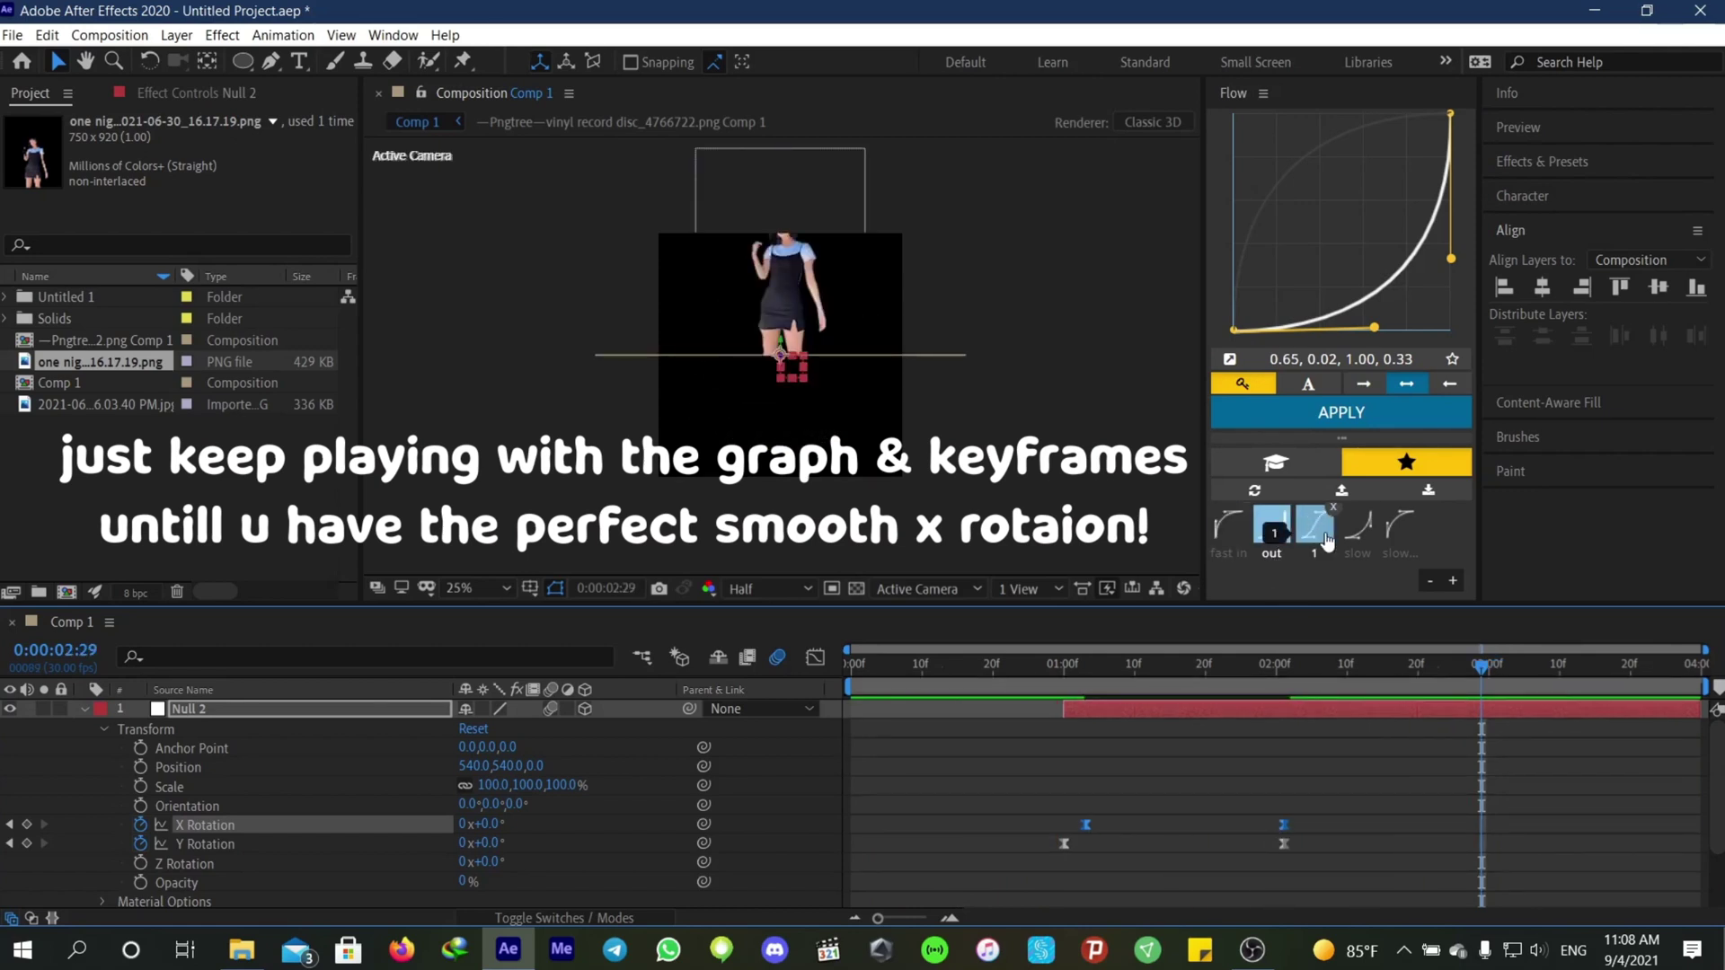
pyautogui.click(1318, 530)
pyautogui.click(1313, 414)
pyautogui.press('space')
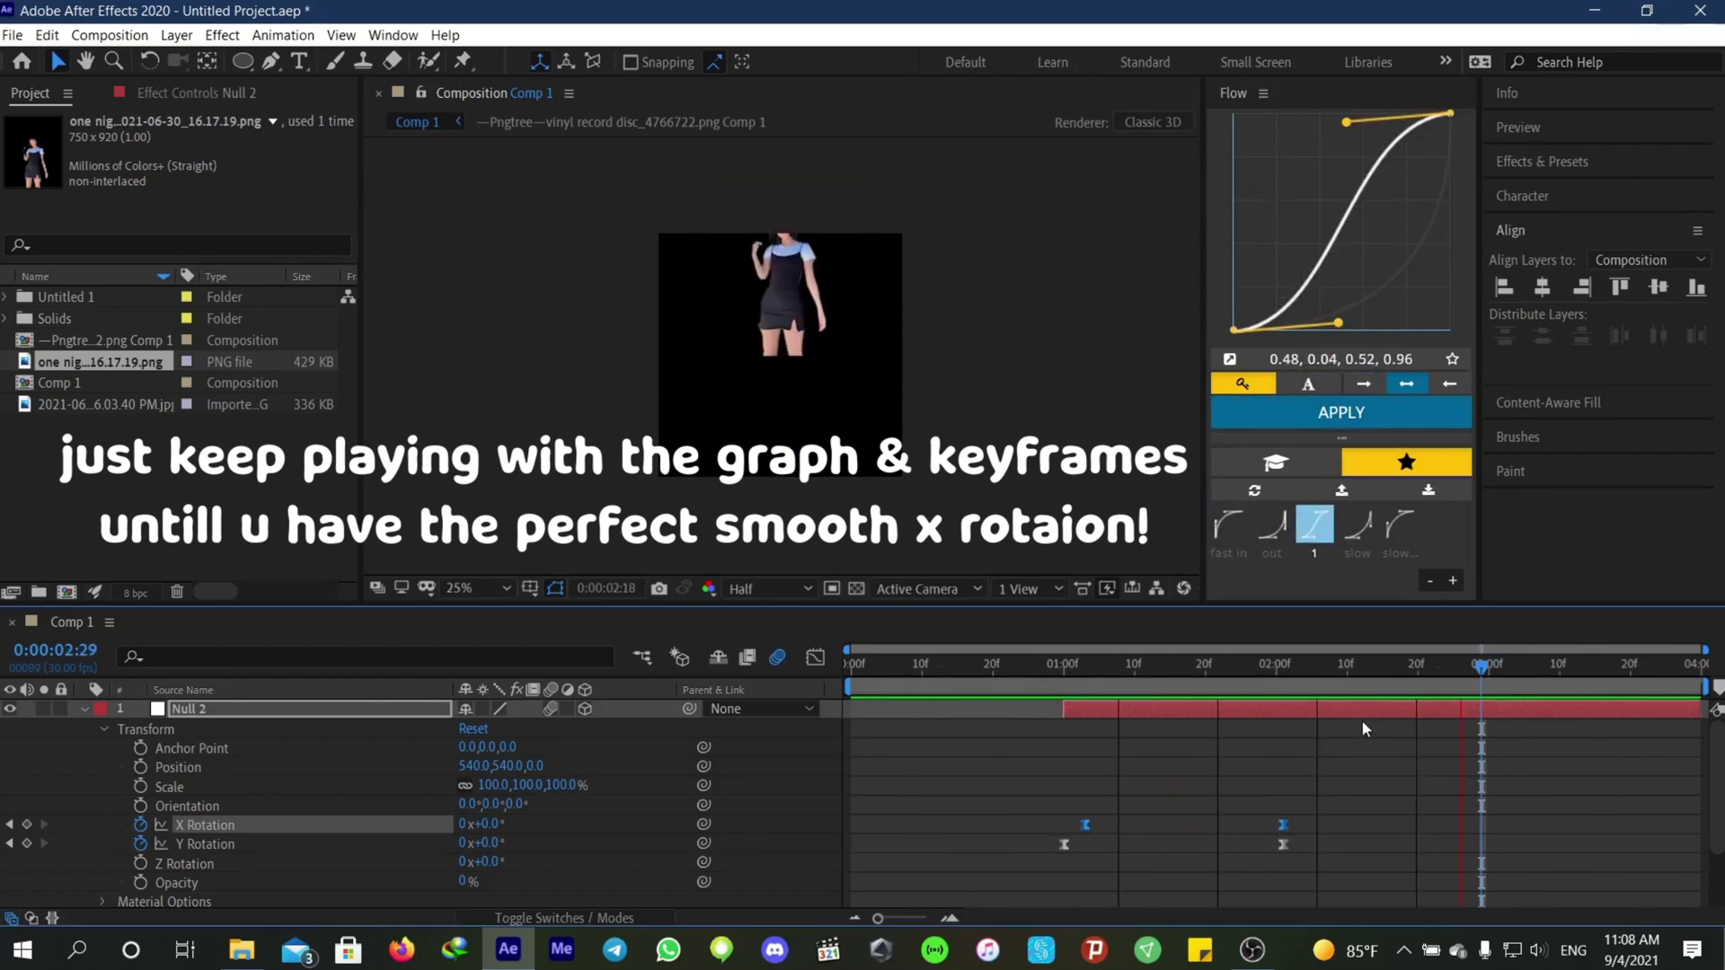
# Step: Move the first X Rotation keyframe to 0:00:01:10 and preview the animation
pyautogui.moveTo(1085, 825); pyautogui.dragTo(1132, 827)
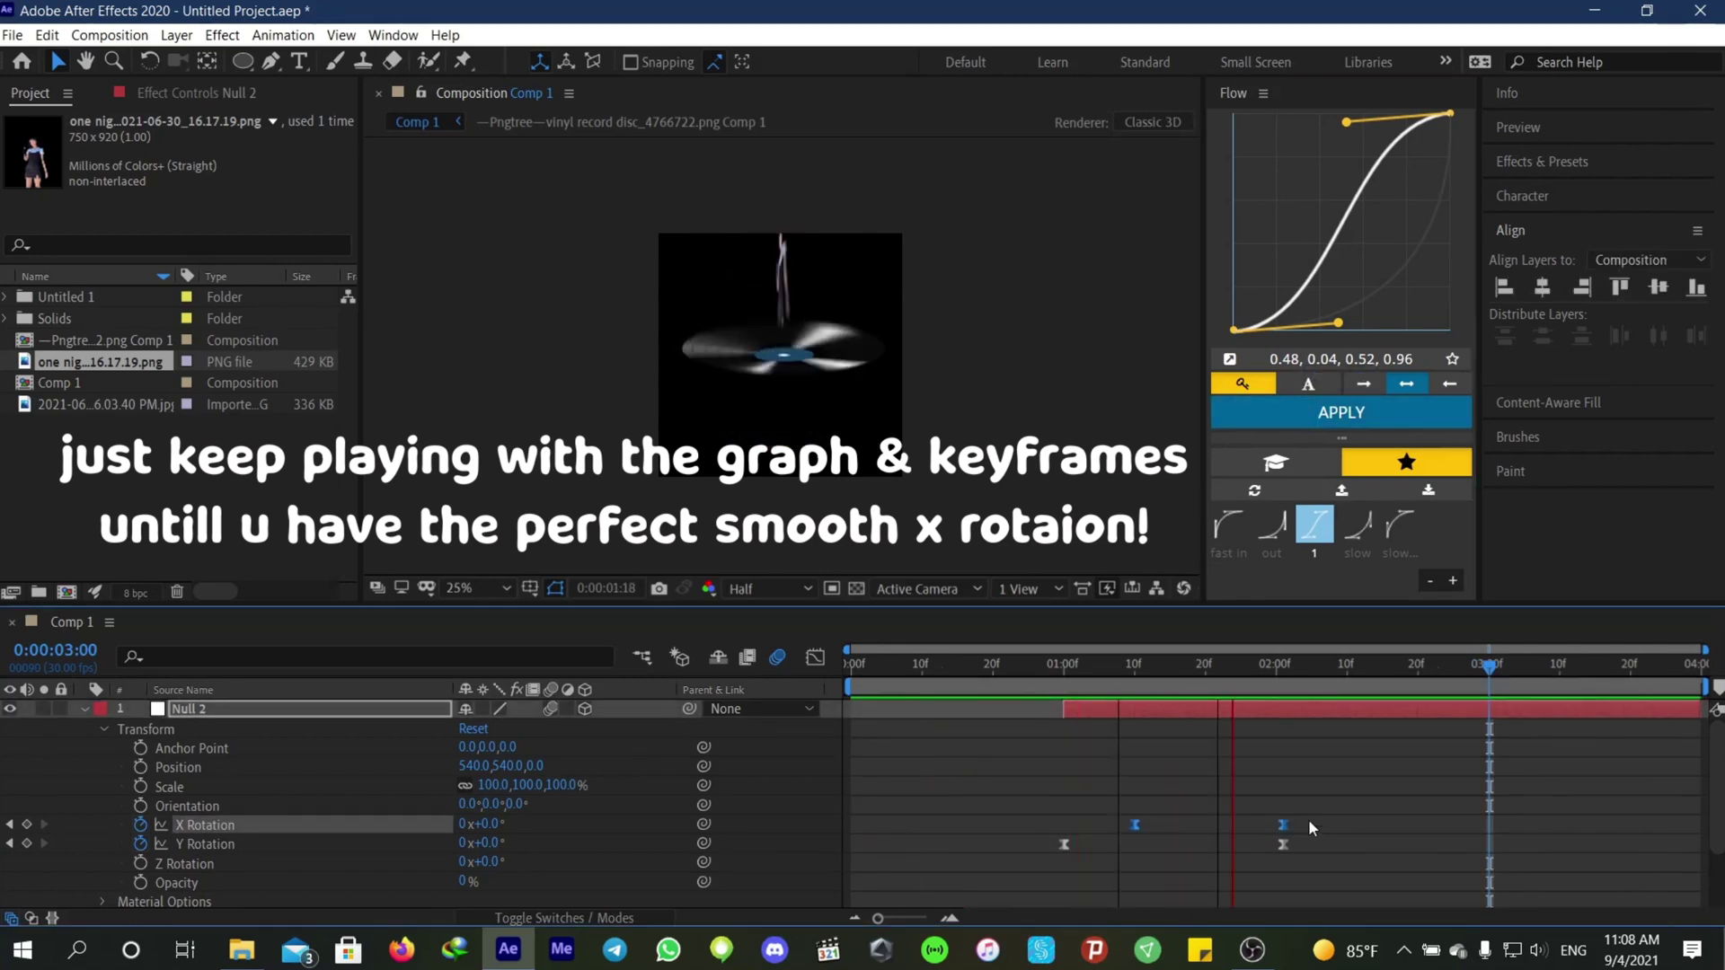
pyautogui.moveTo(1488, 792); pyautogui.dragTo(937, 811)
pyautogui.press('space')
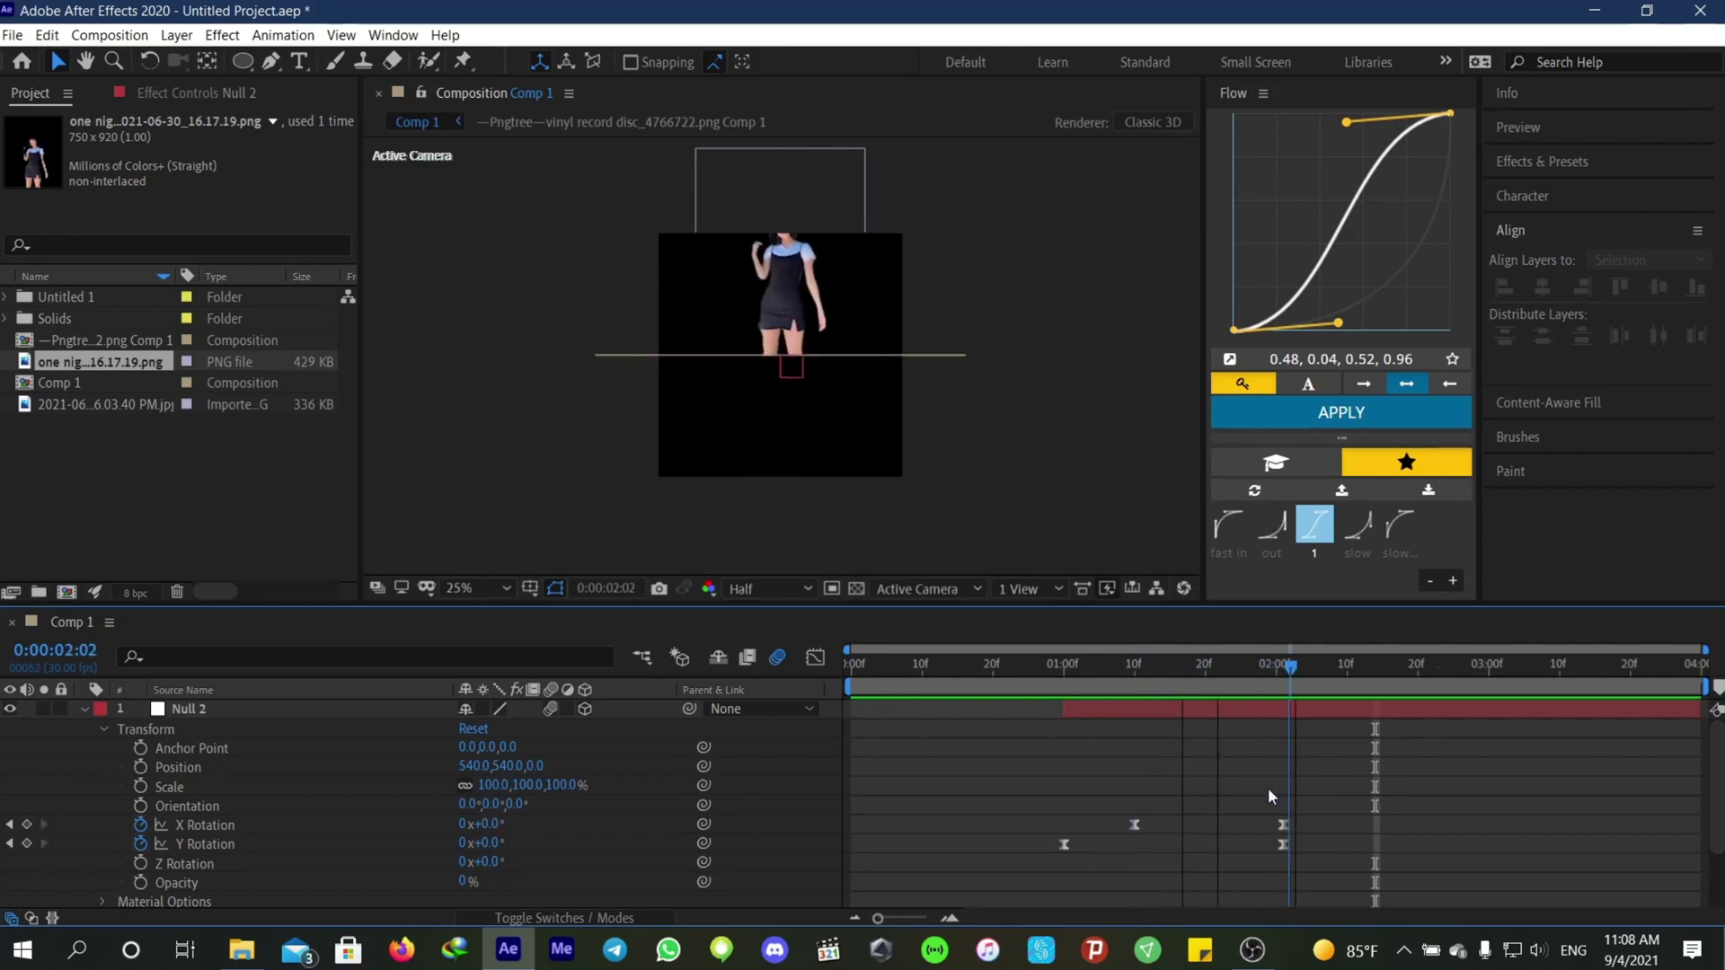
# Step: Keyframe the null's Position at 0:00:01:10 and lower it to about 540, 784, 0 at 0:00:02:01
pyautogui.moveTo(1274, 782); pyautogui.dragTo(1130, 799)
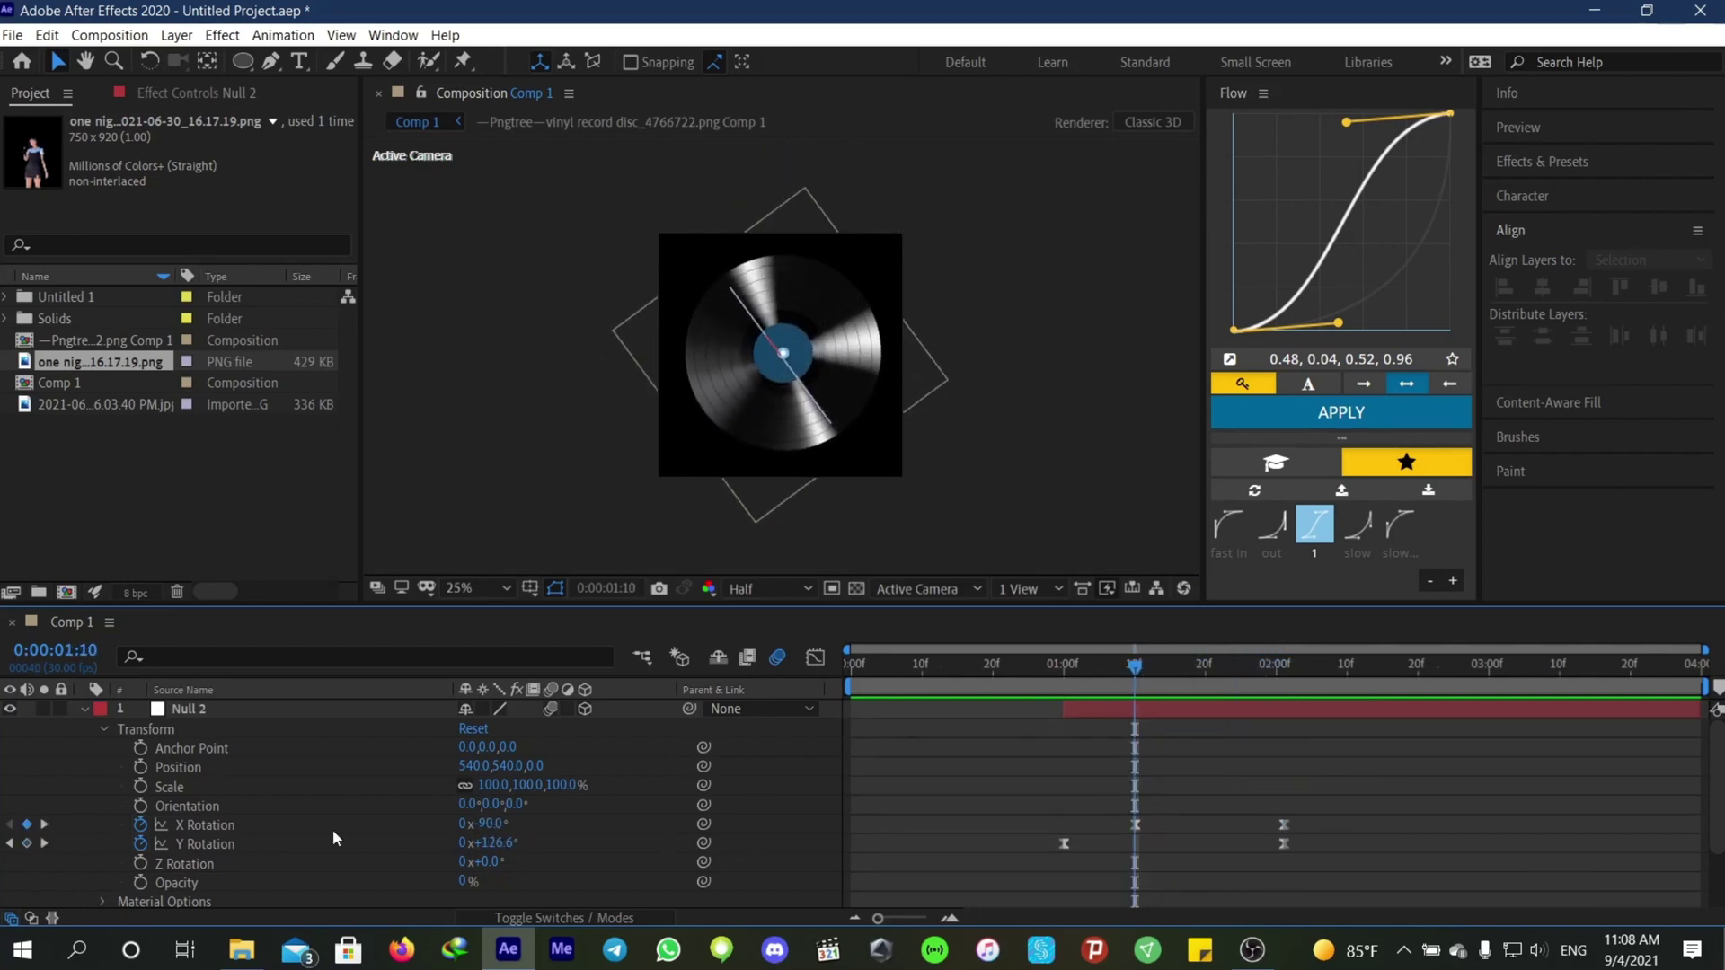
pyautogui.click(140, 766)
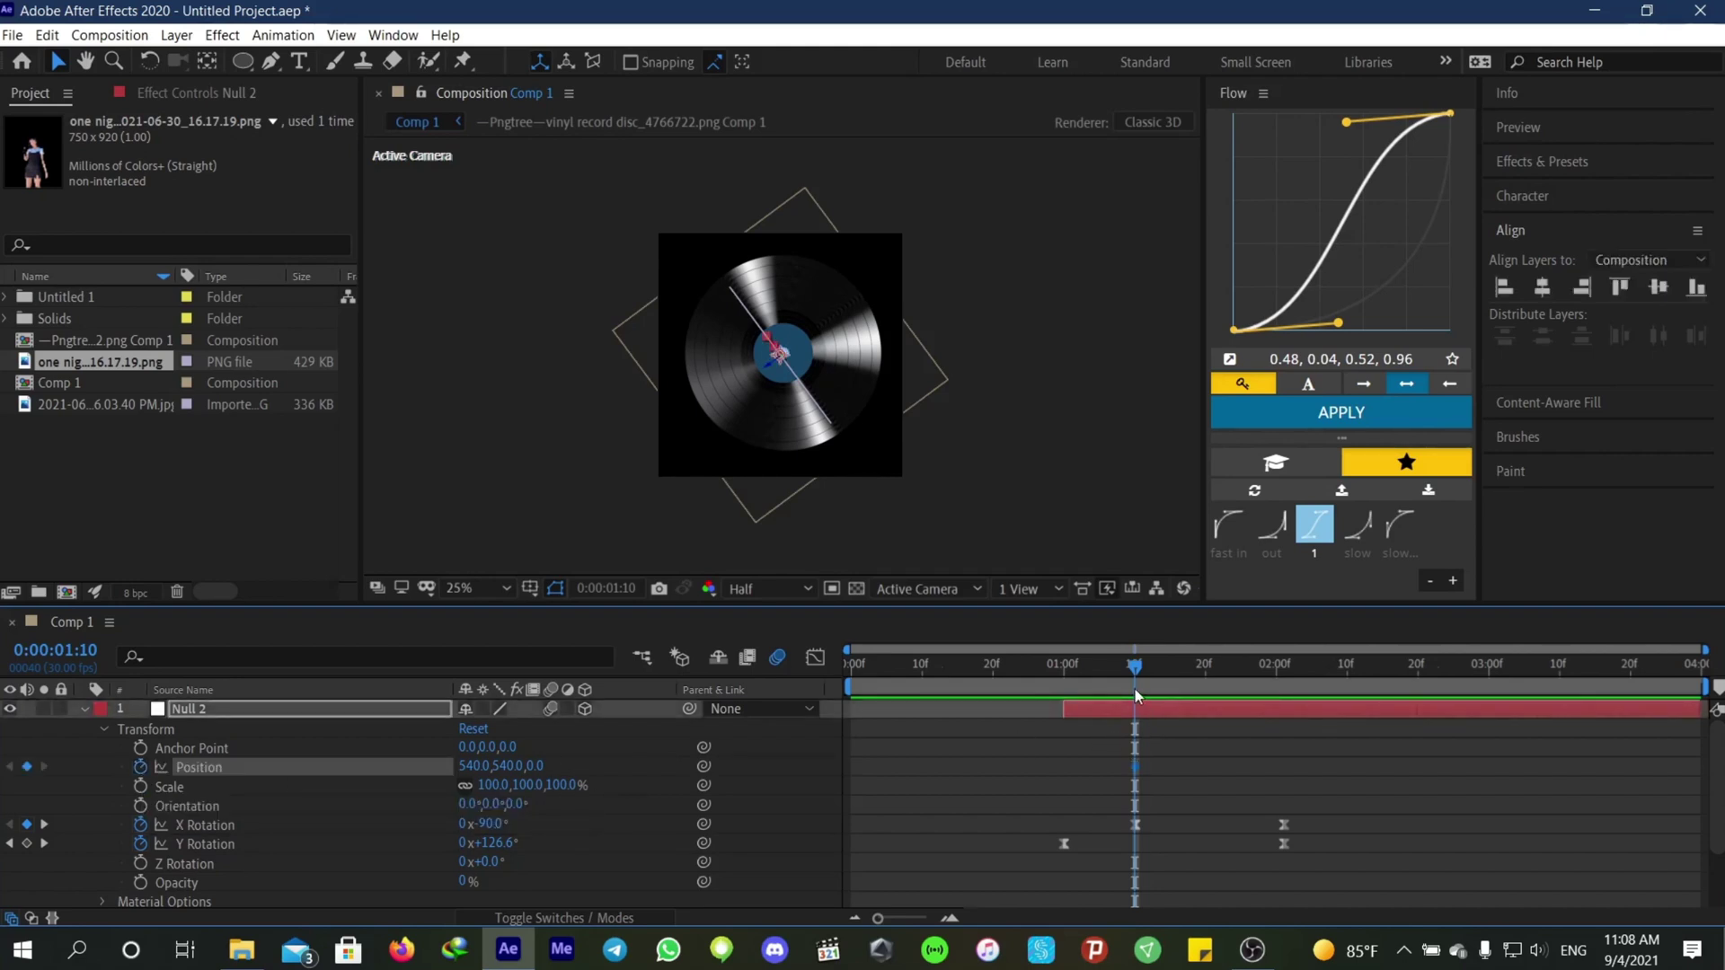
pyautogui.press('k')
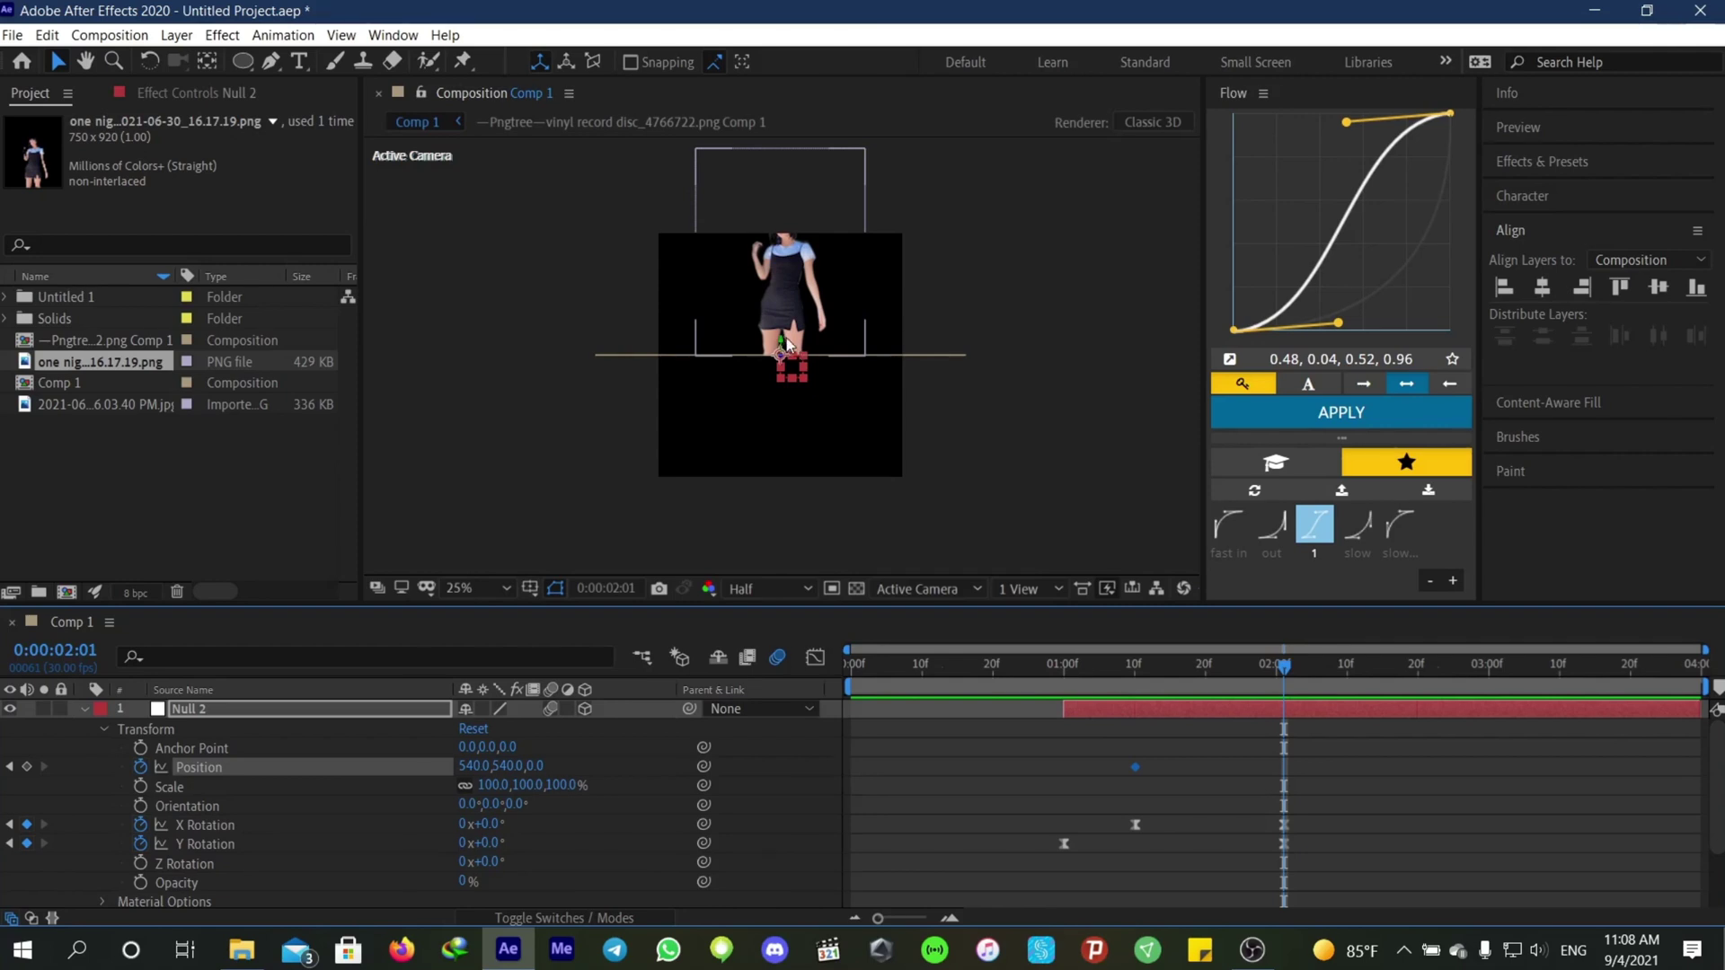
pyautogui.moveTo(780, 343); pyautogui.dragTo(775, 398)
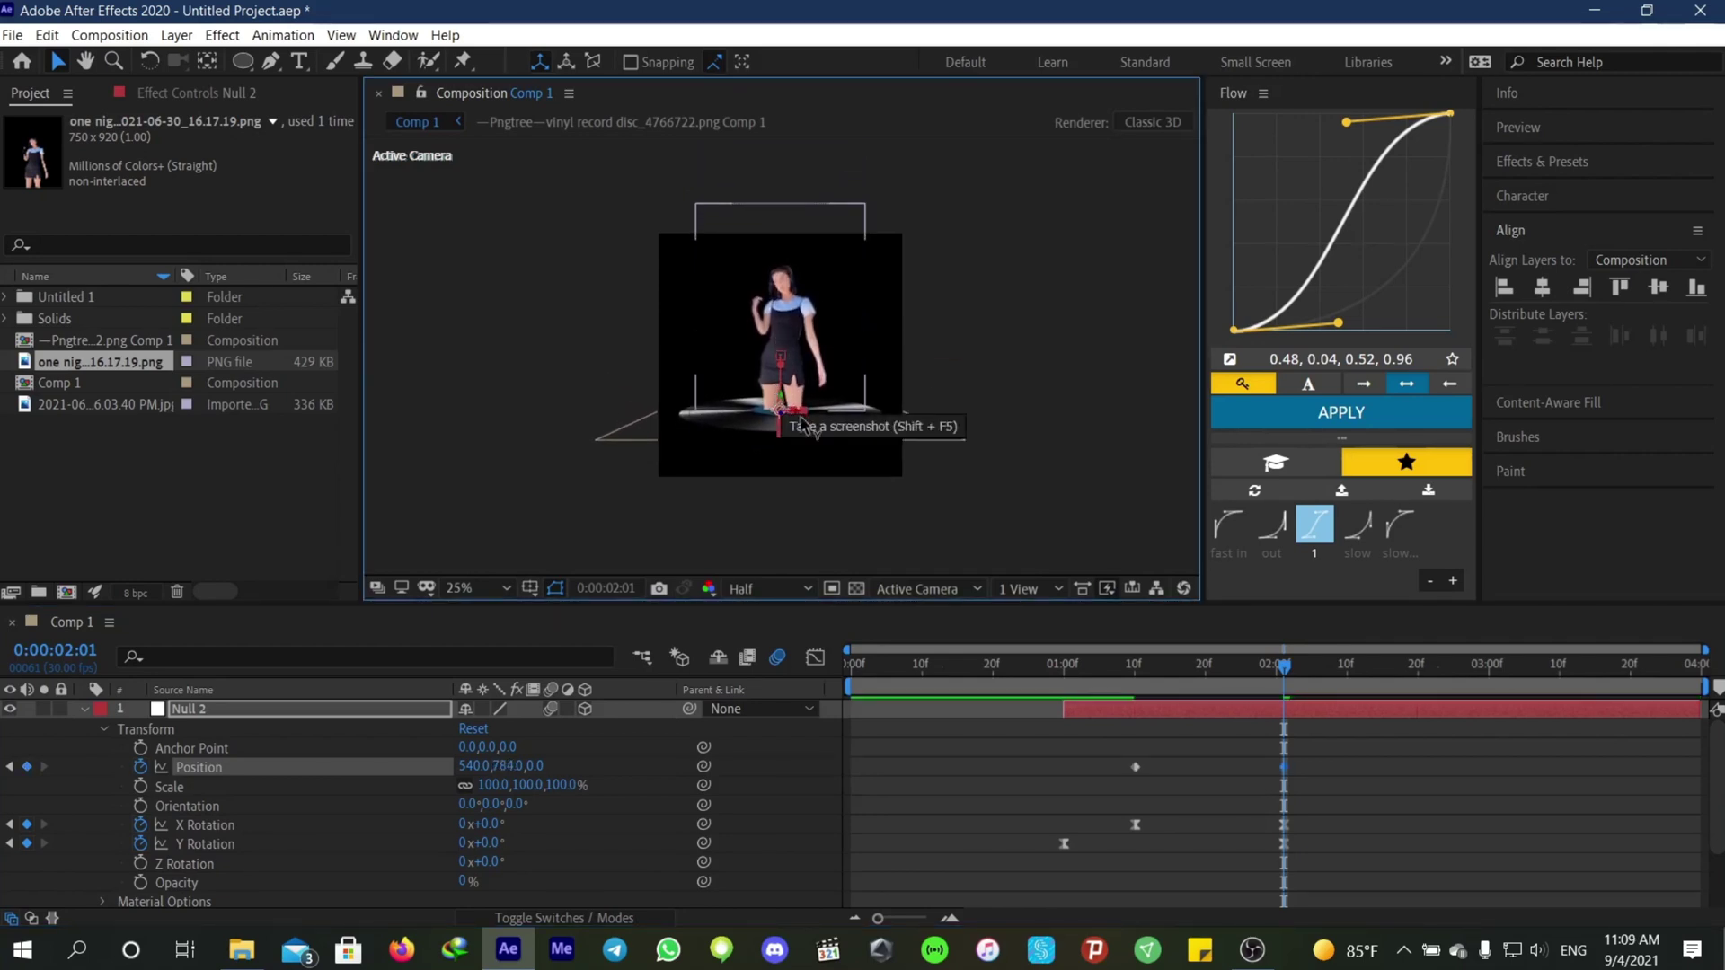
# Step: Apply the "1" Flow curve to the null's two Position keyframes and preview from the start
pyautogui.click(1231, 783)
pyautogui.moveTo(1087, 746); pyautogui.dragTo(1276, 772)
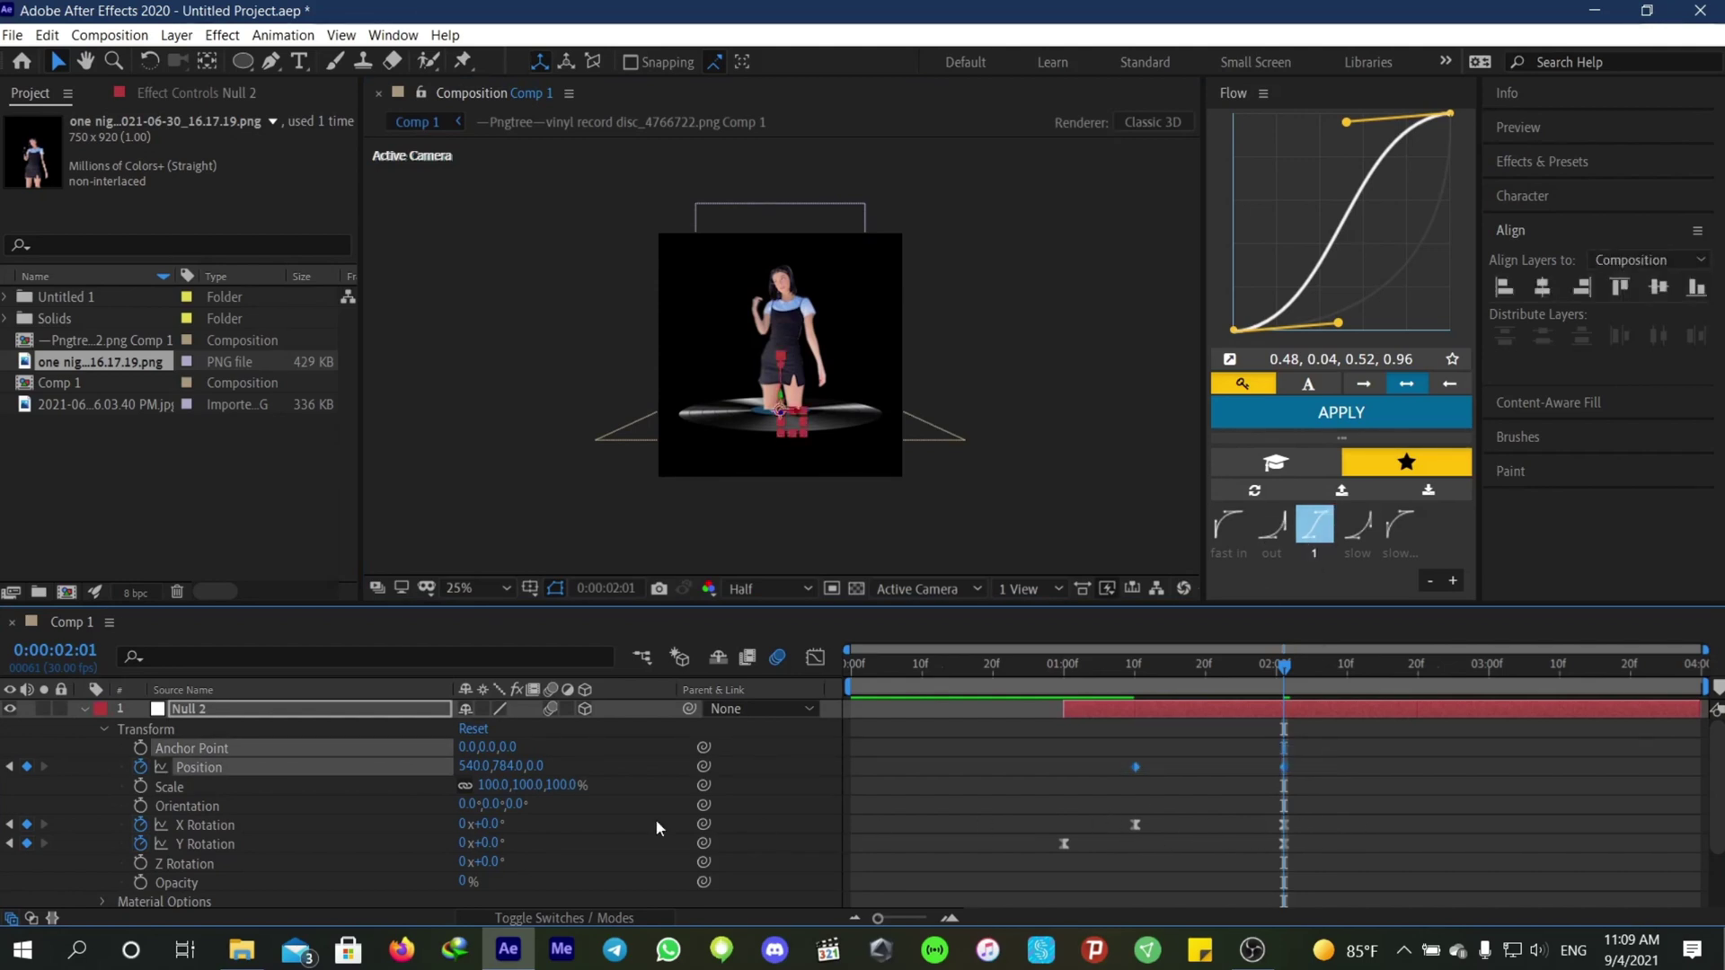
pyautogui.click(1341, 412)
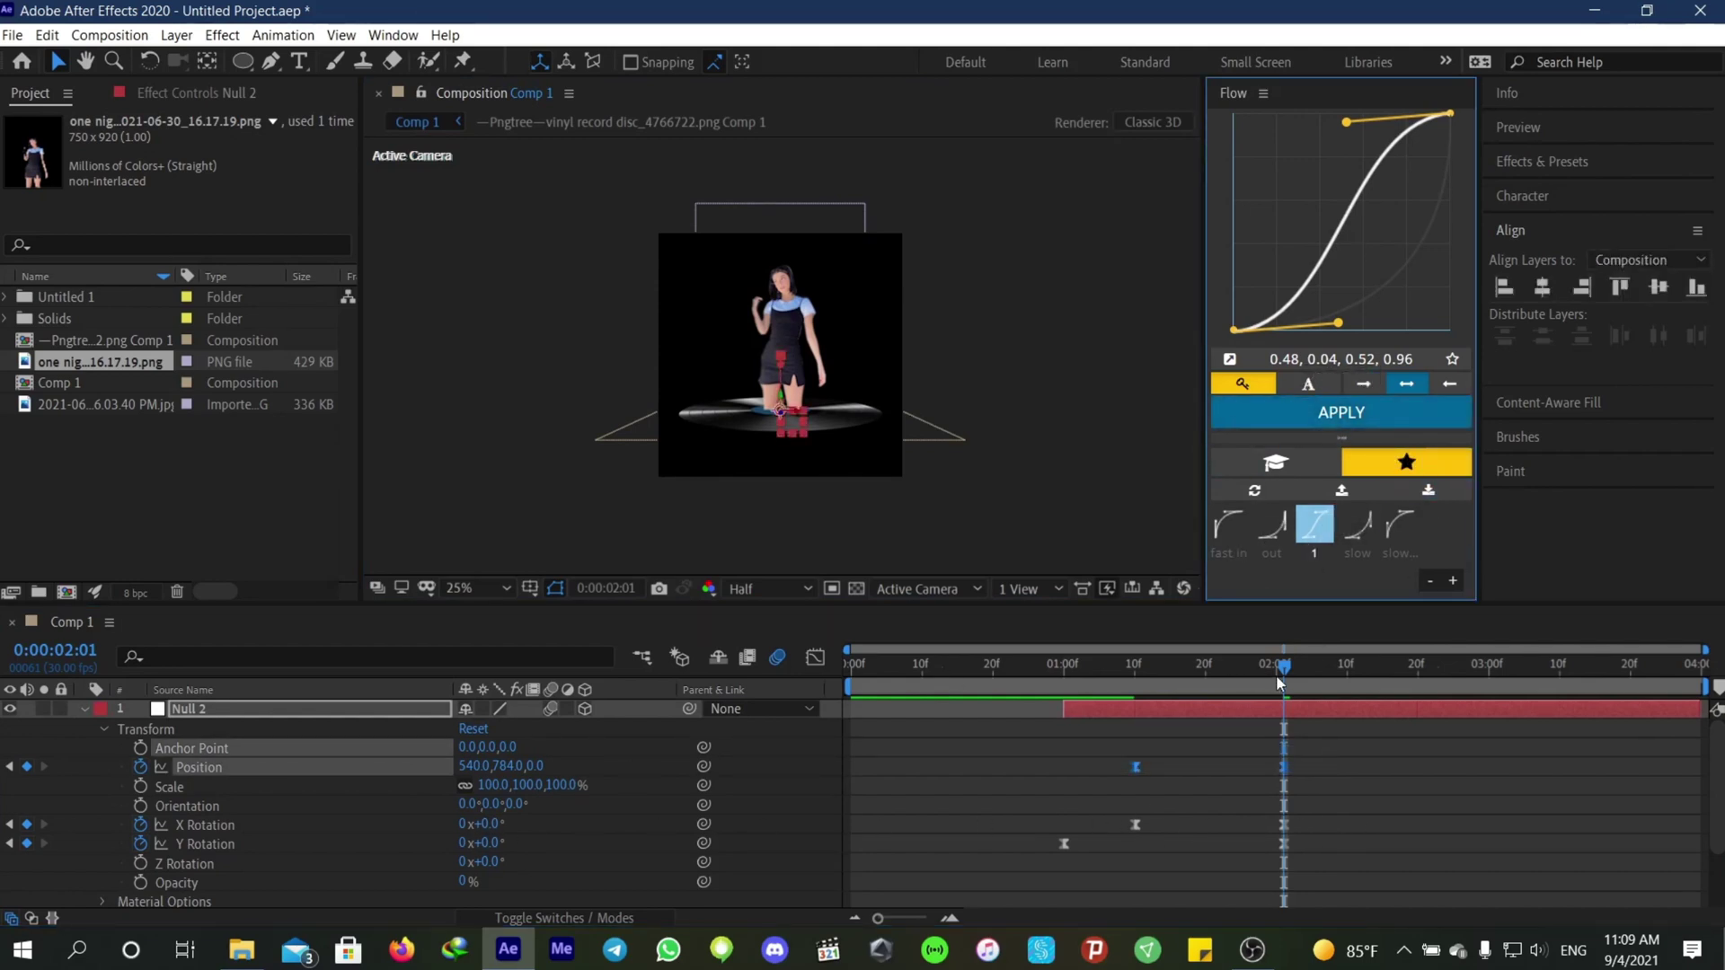
pyautogui.click(979, 665)
pyautogui.press('space')
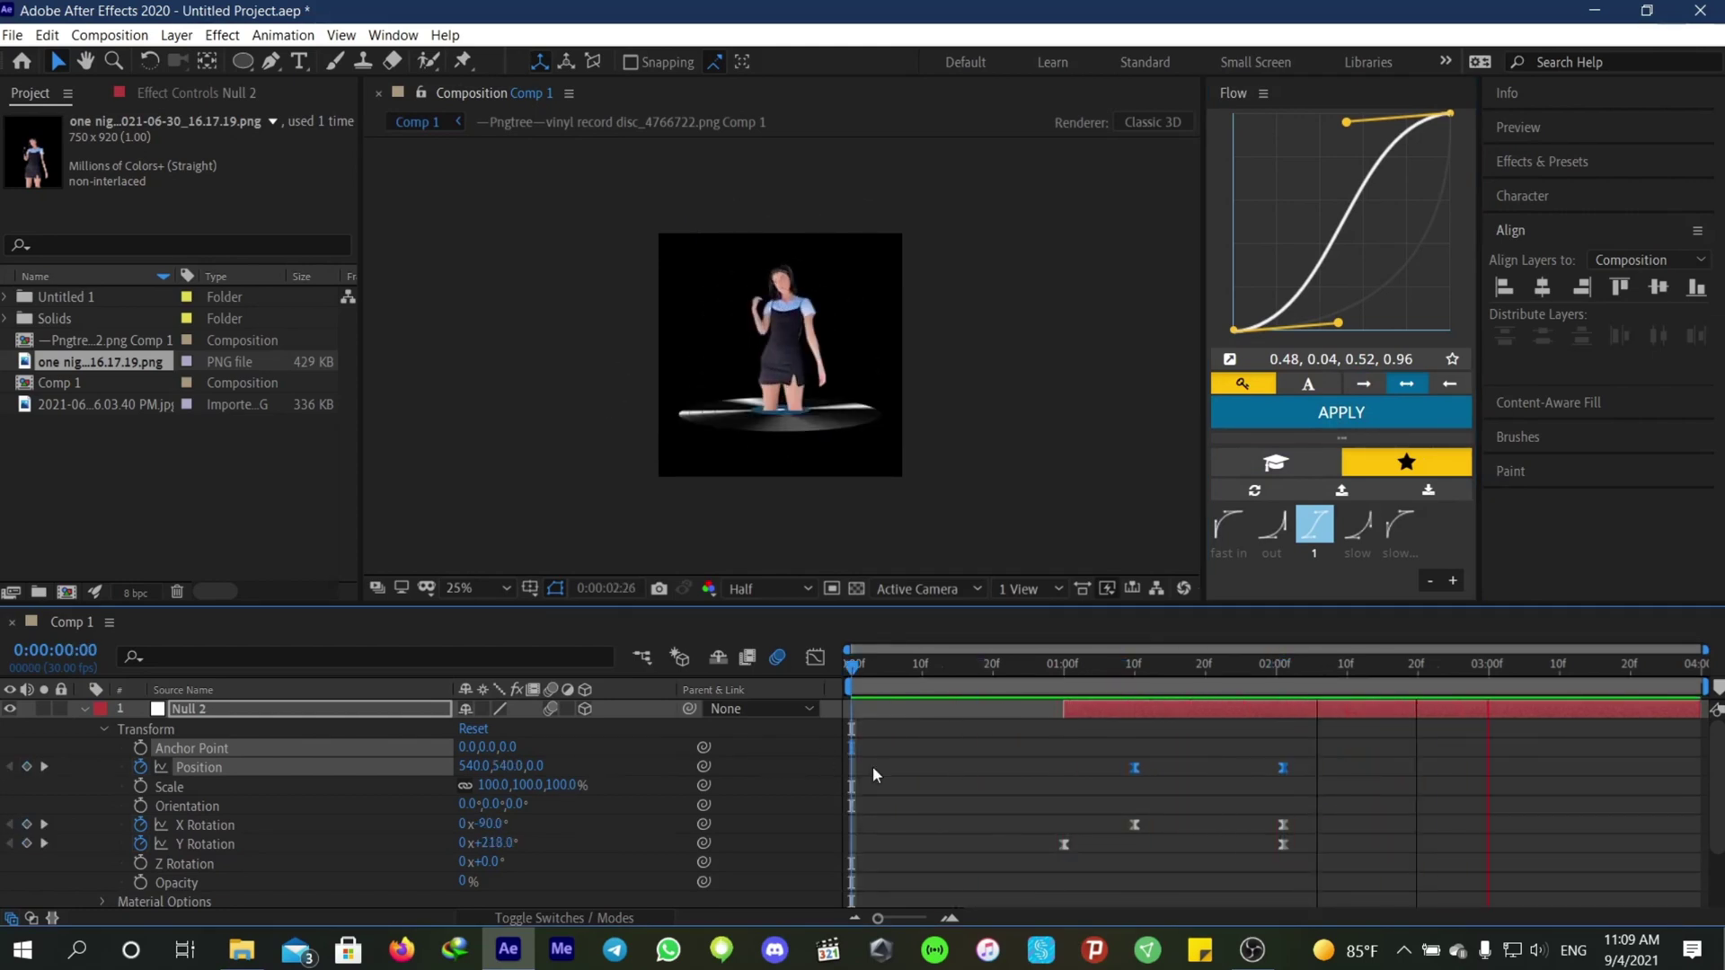
# Step: Try the last Y Rotation keyframe at about 0:00:02:15, preview it, and move the keyframe back to 0:00:02:01
pyautogui.moveTo(1285, 849); pyautogui.dragTo(1394, 855)
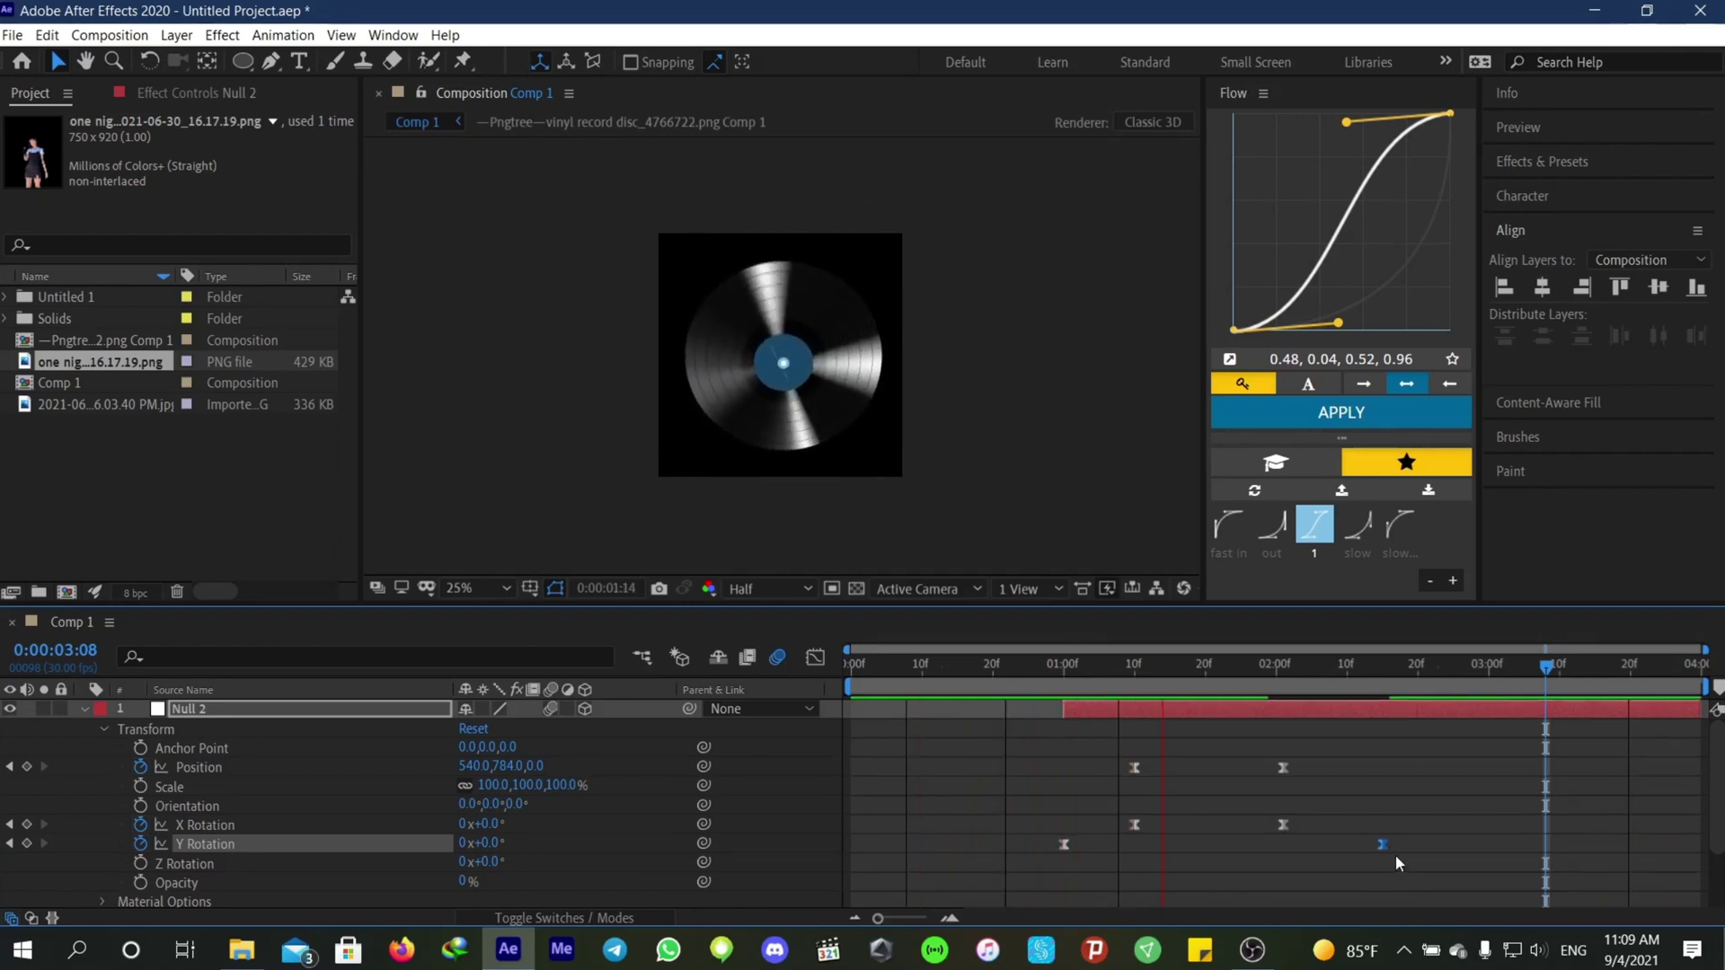
pyautogui.press('space')
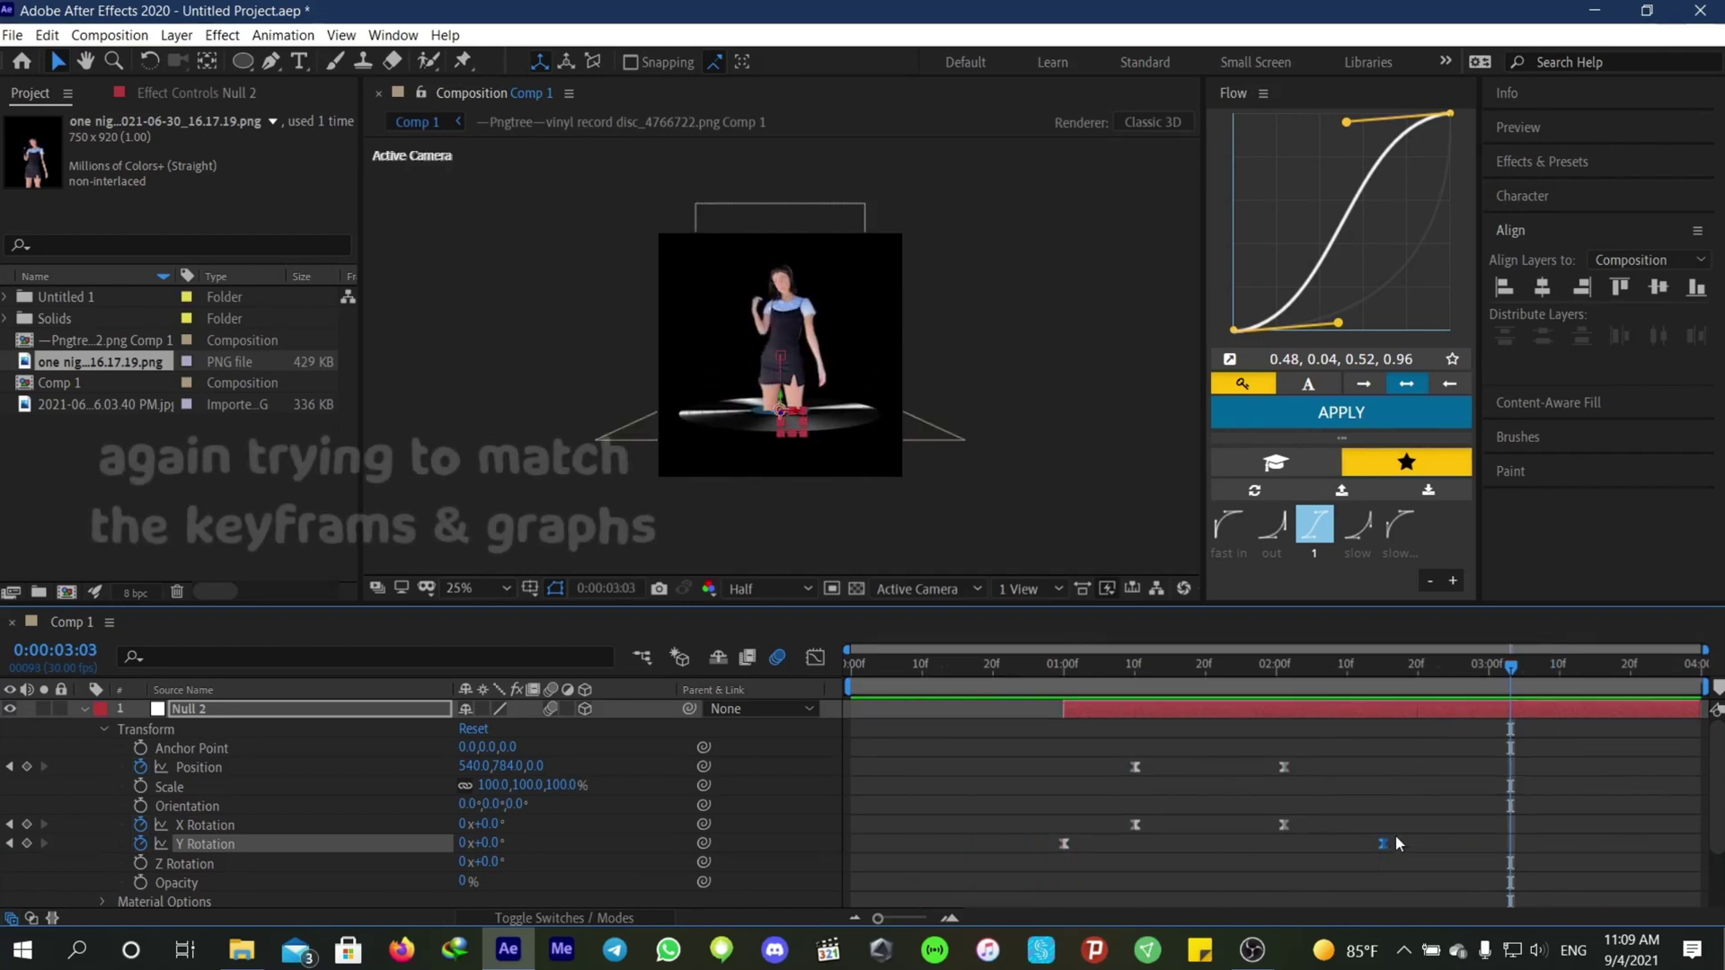
pyautogui.click(1396, 838)
pyautogui.moveTo(1382, 844); pyautogui.dragTo(1280, 865)
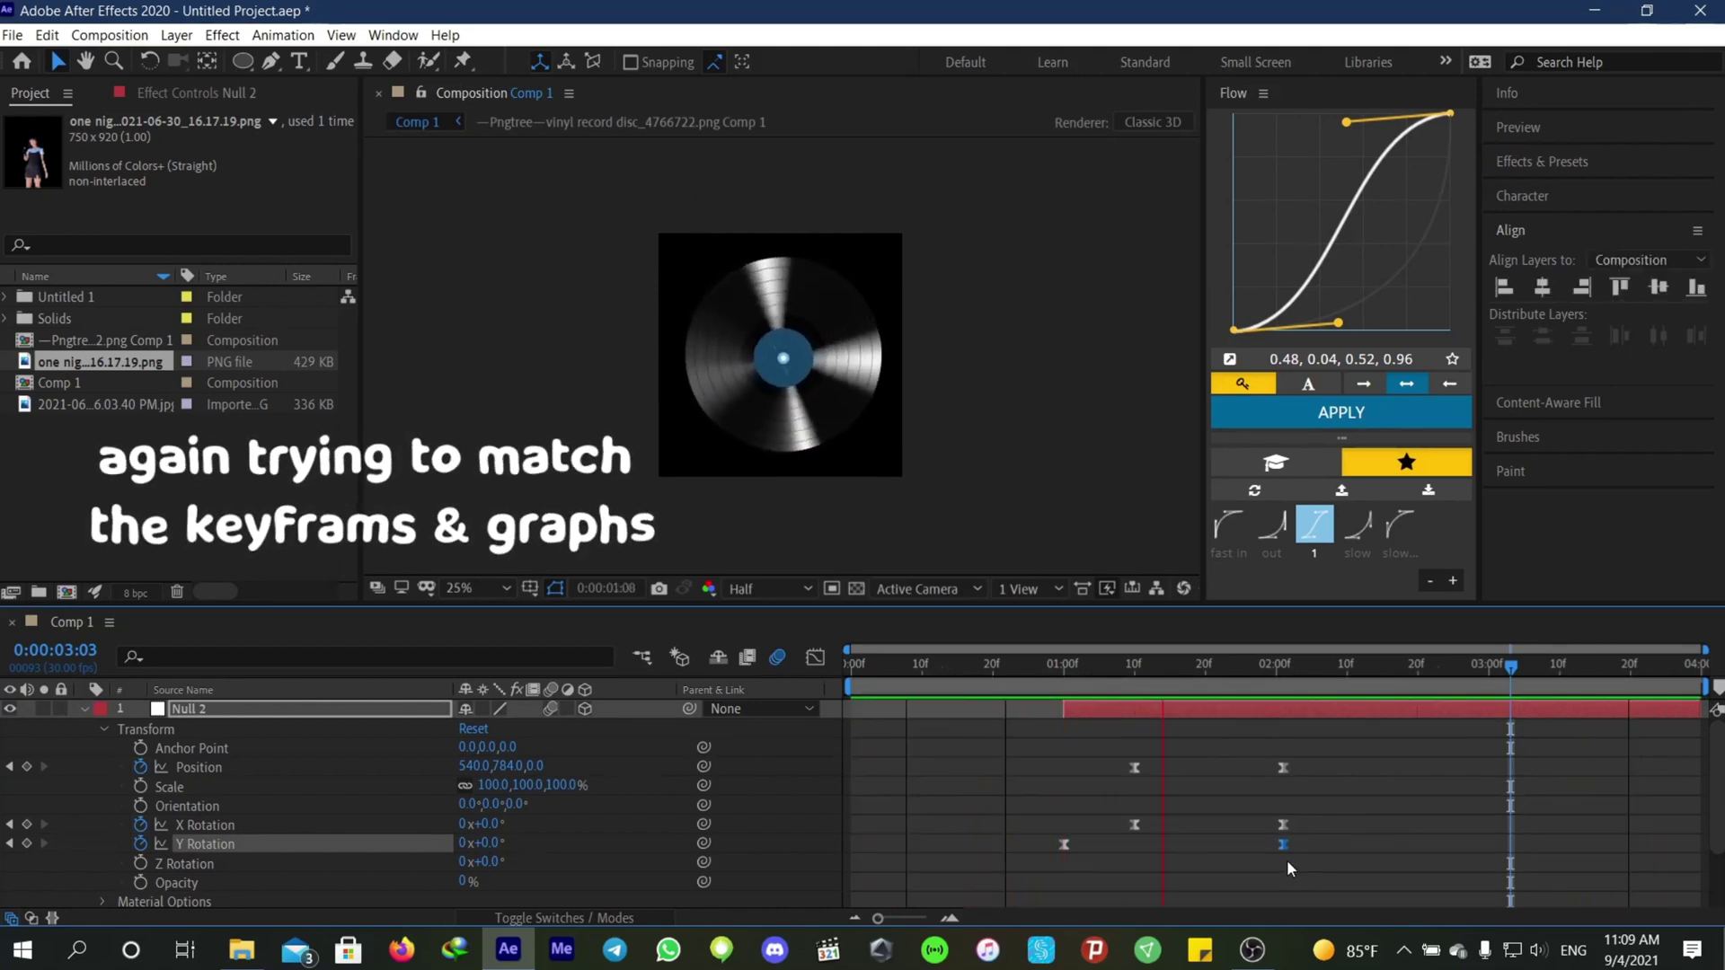
# Step: Move the circular photo layer's last Rotation keyframe to 0:00:01:00
pyautogui.press('space')
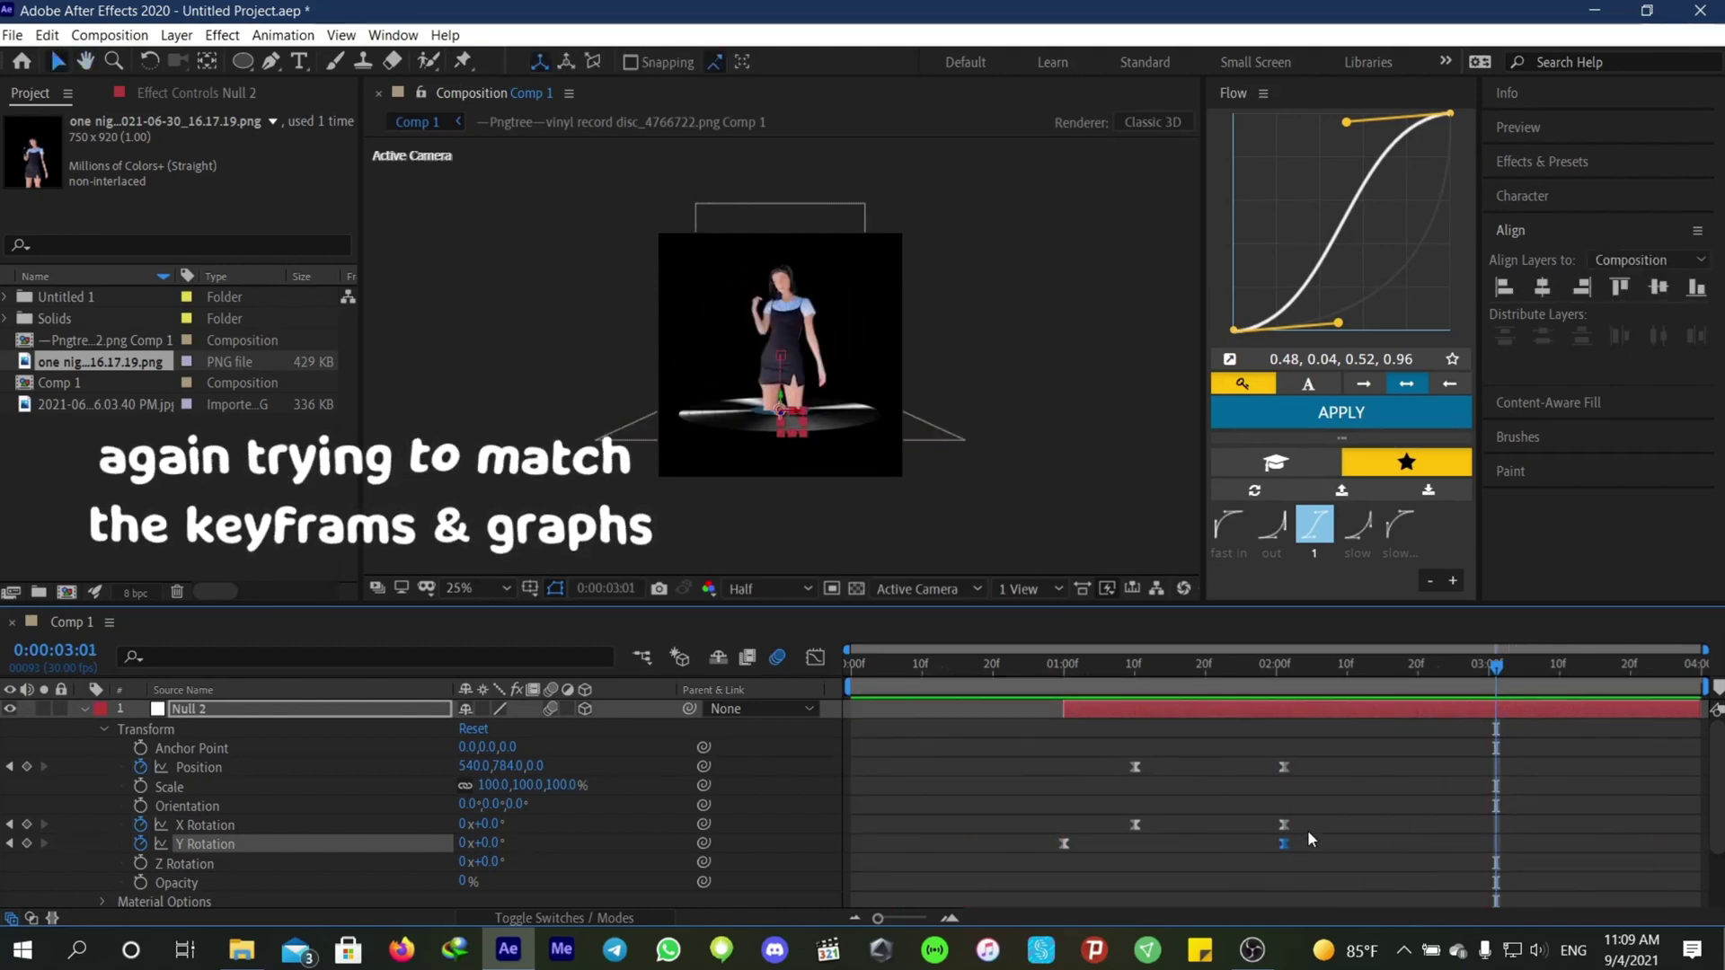
pyautogui.moveTo(1471, 661); pyautogui.dragTo(1048, 796)
pyautogui.moveTo(1057, 702); pyautogui.dragTo(1057, 672)
pyautogui.scroll(-4, 988, 801)
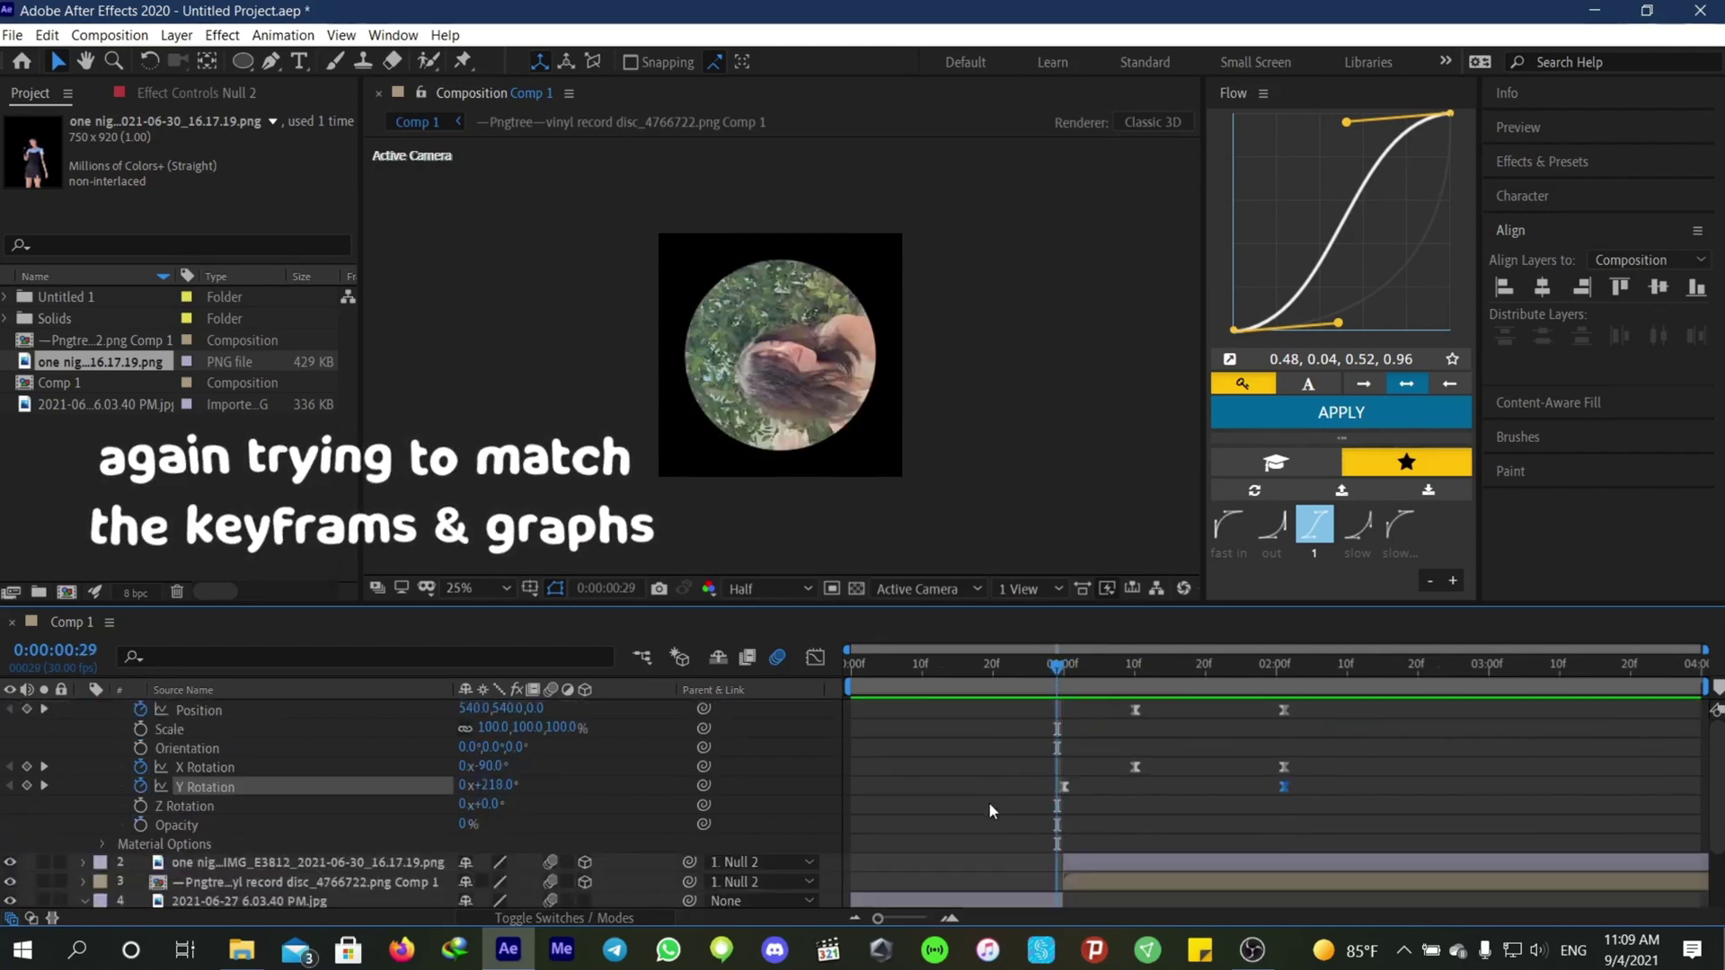
pyautogui.moveTo(1058, 897); pyautogui.dragTo(1064, 898)
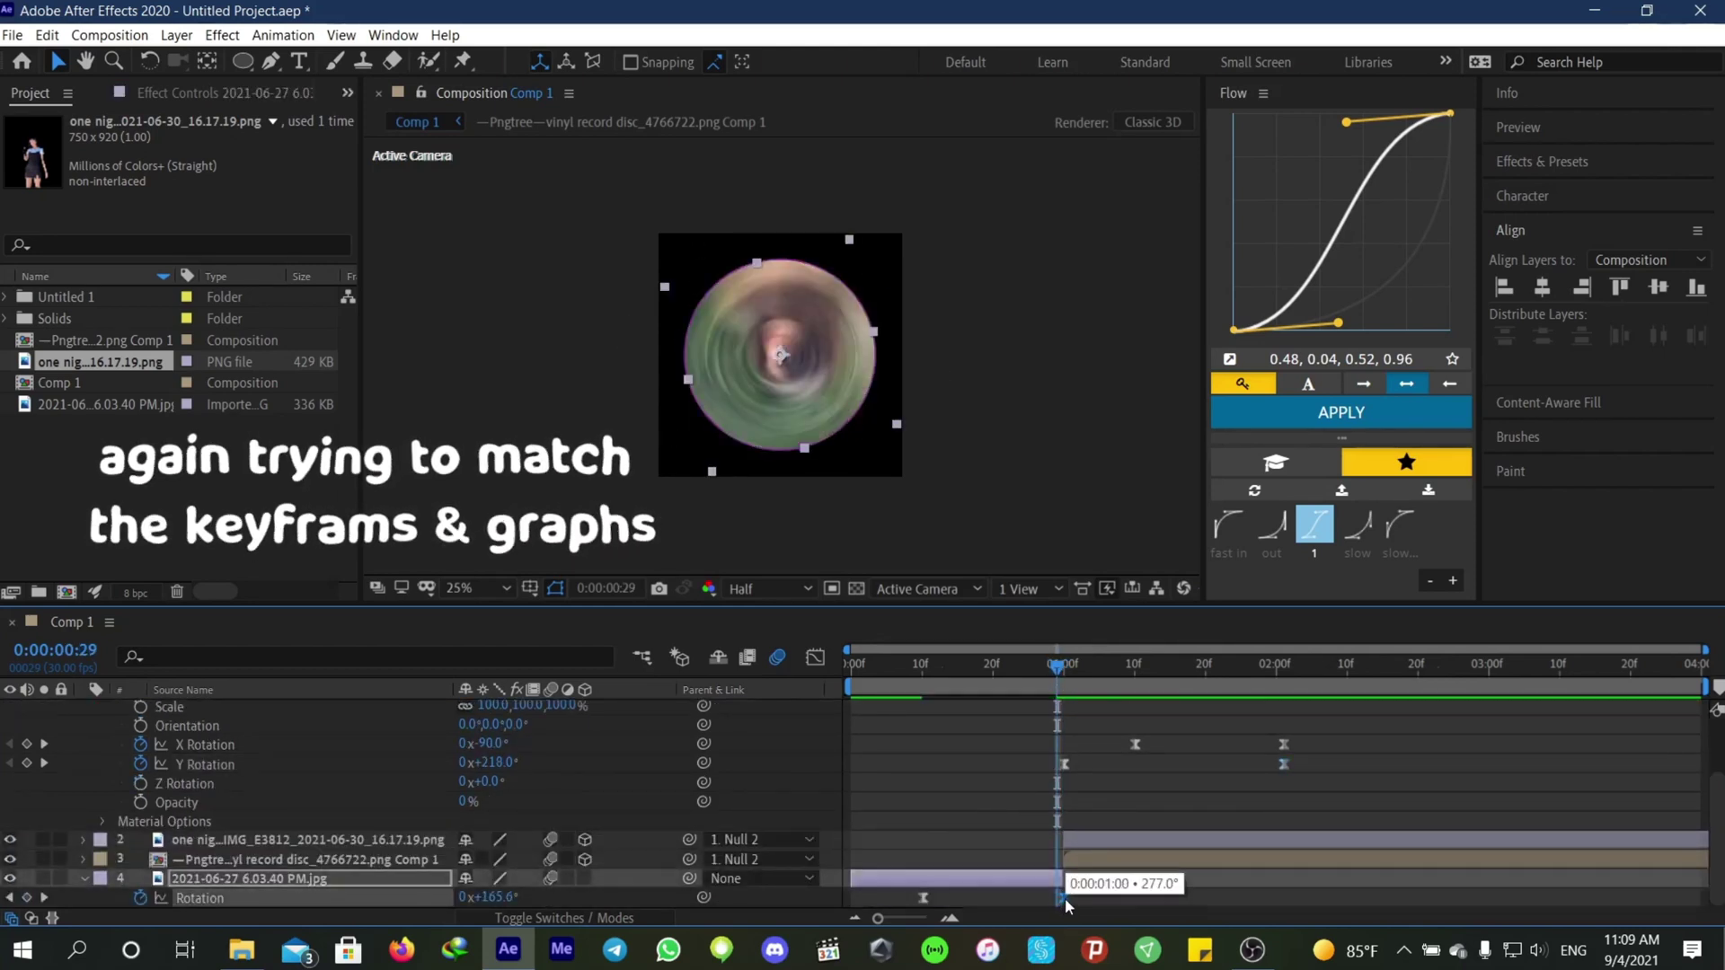
pyautogui.scroll(4, 1021, 822)
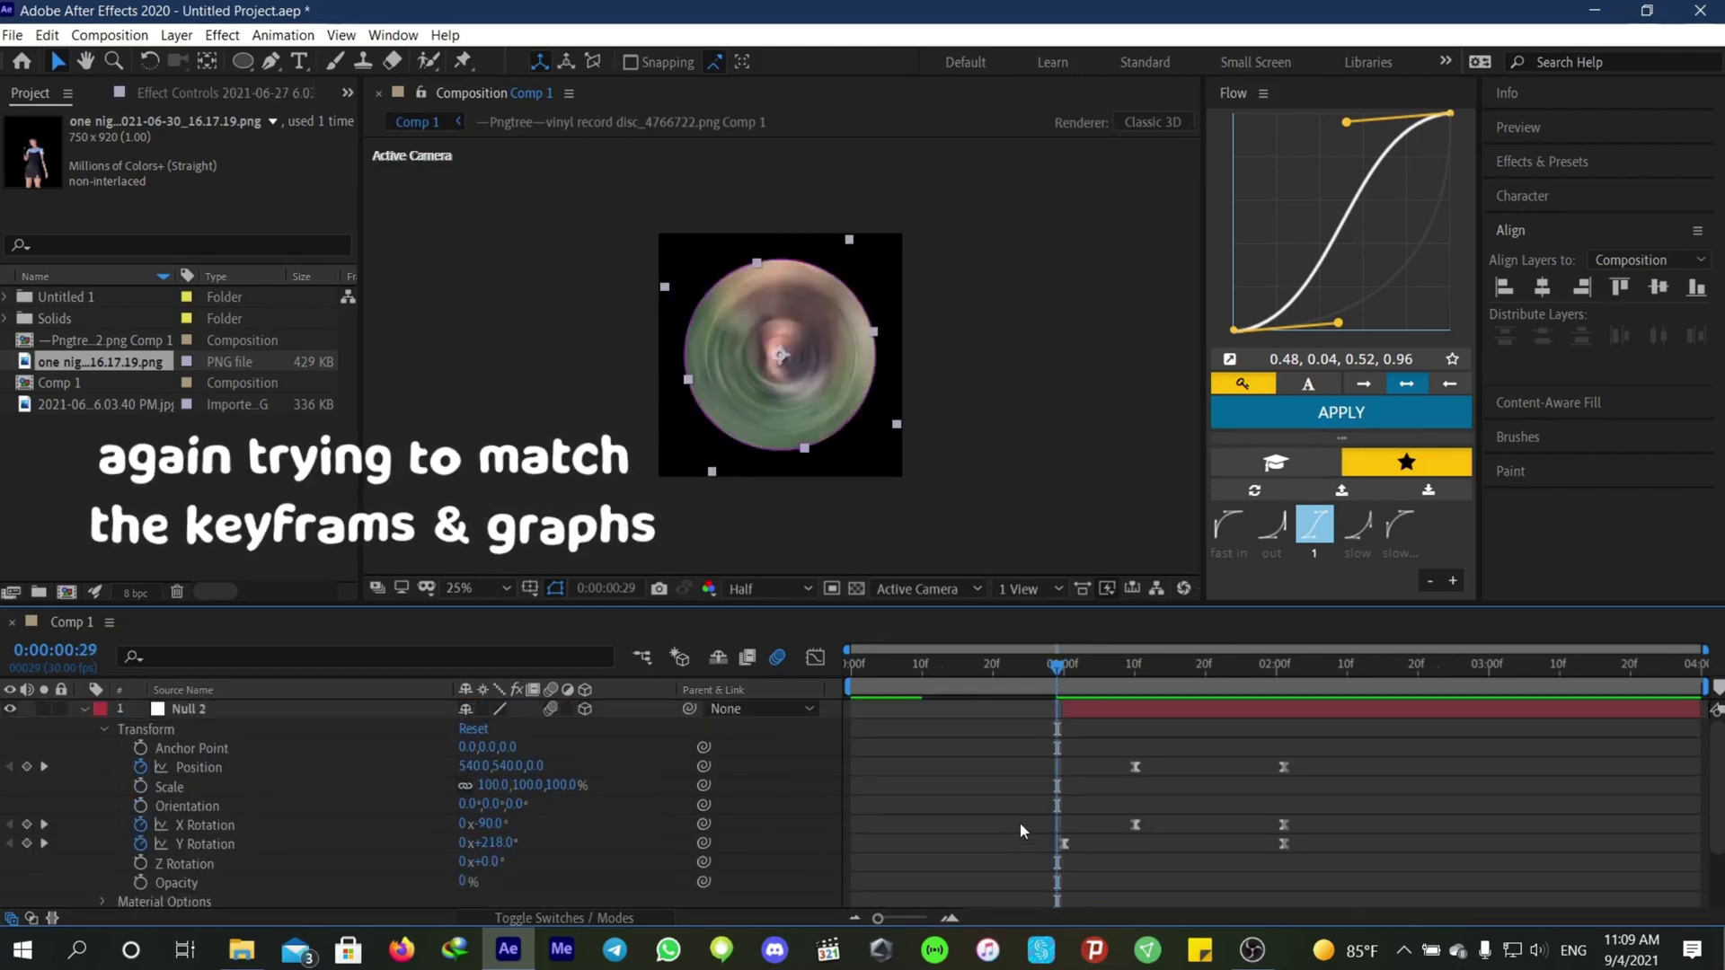
# Step: Set the null's Y Rotation to 1x+6.0° at 0:00:01:00 and preview the animation from the start
pyautogui.click(1064, 672)
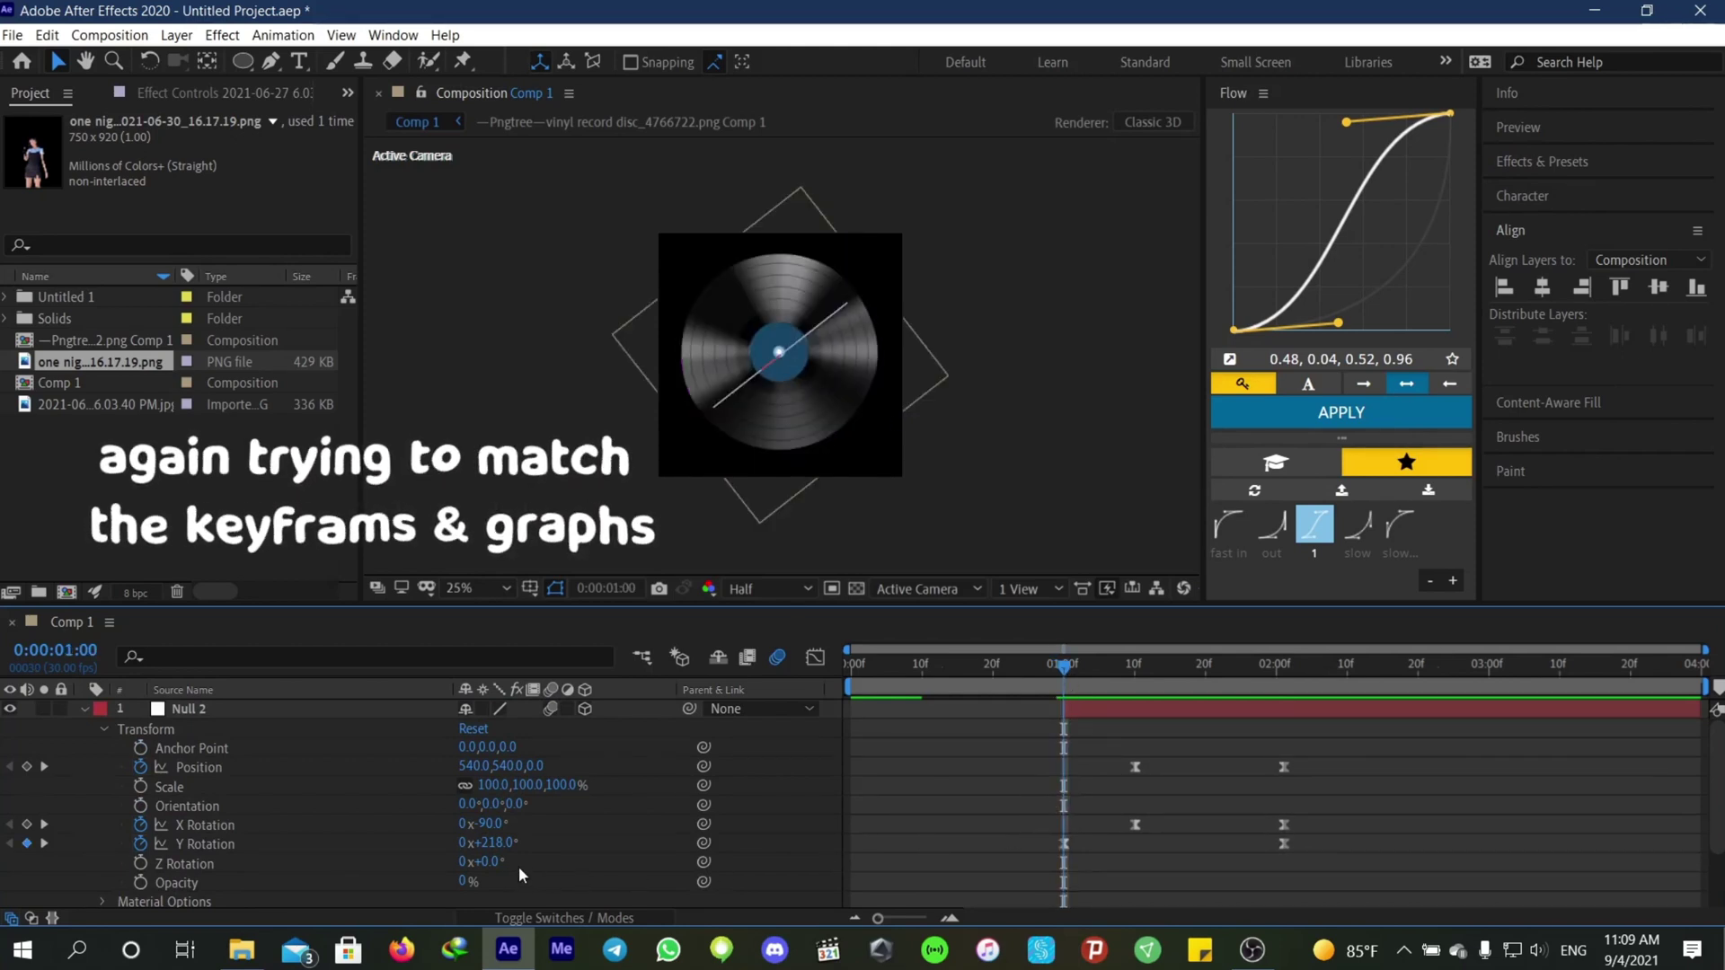
pyautogui.moveTo(497, 851); pyautogui.dragTo(655, 836)
pyautogui.press('space')
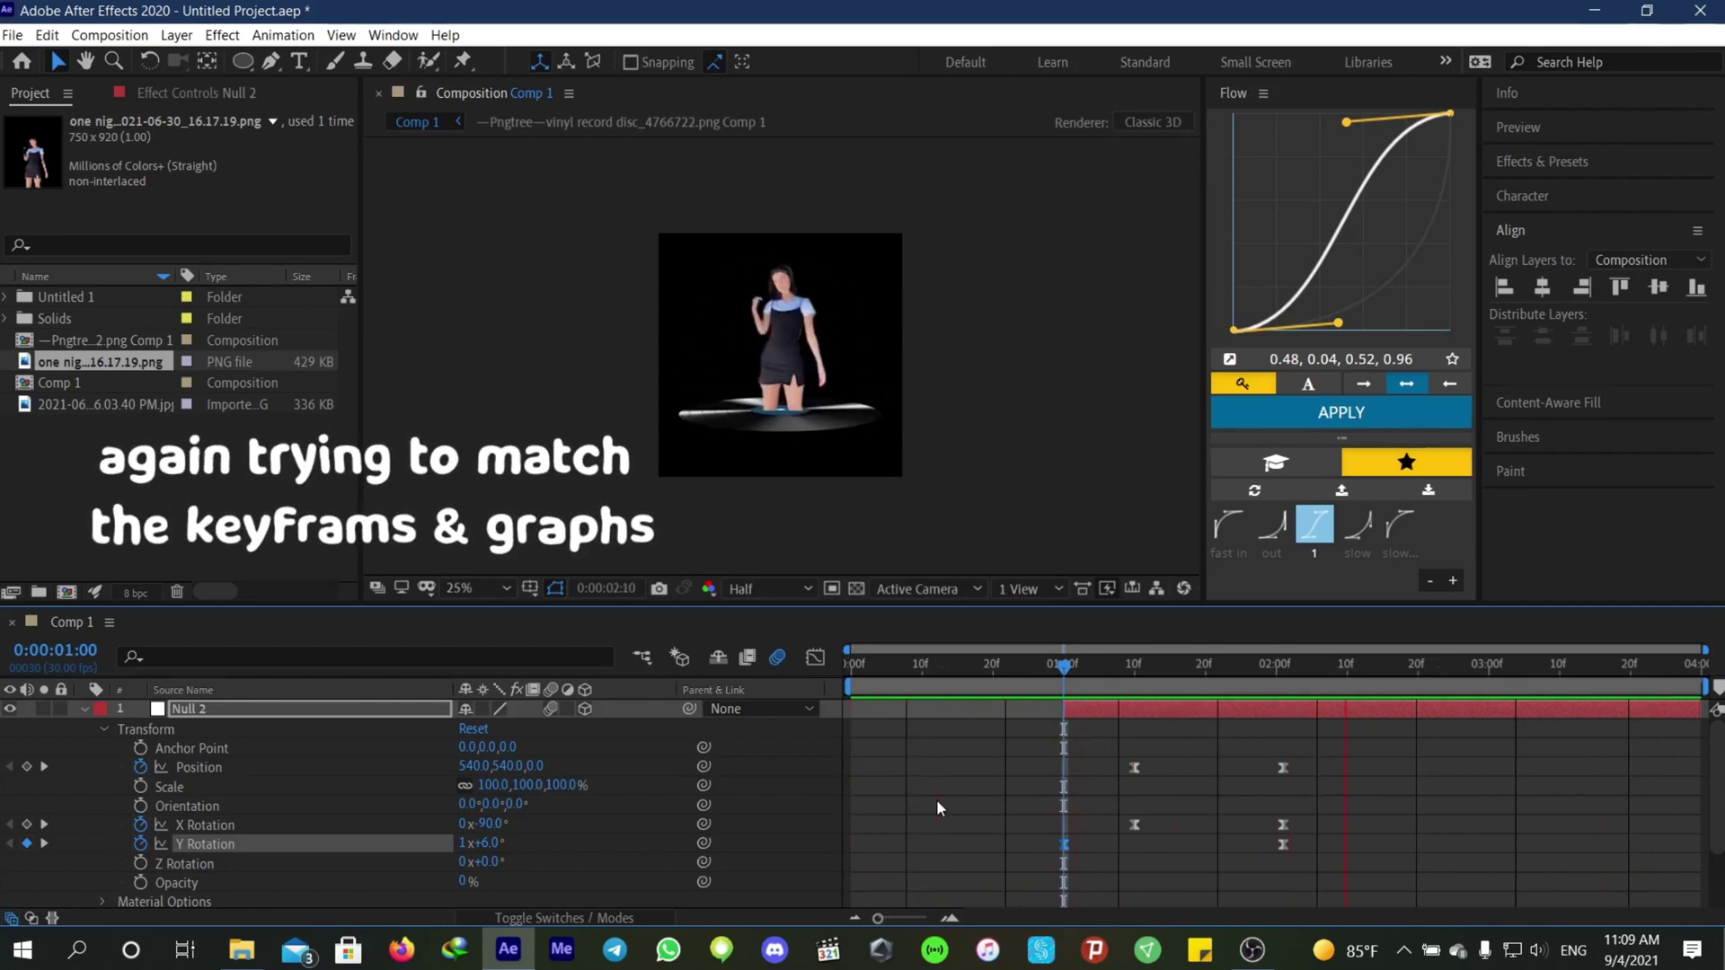
pyautogui.click(1474, 670)
pyautogui.press('Home')
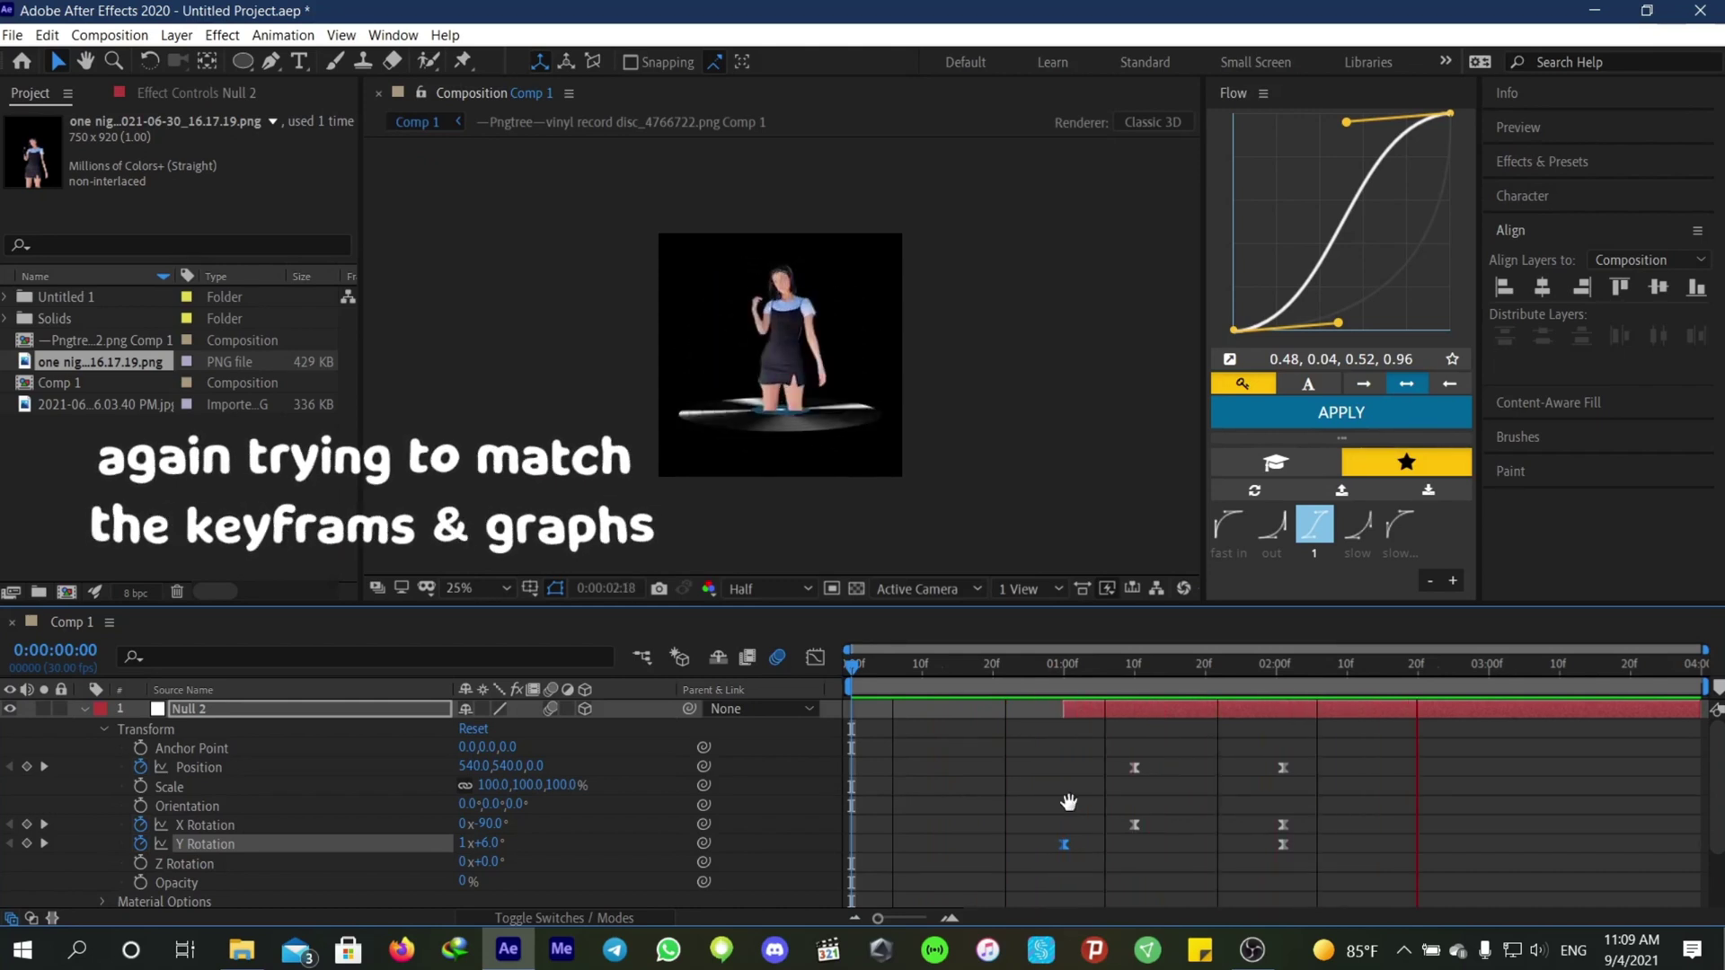
pyautogui.press('space')
# Step: Try the "fast in" Flow curve on the null's Position and X Rotation keyframes and preview it from the start
pyautogui.moveTo(1403, 672); pyautogui.dragTo(1304, 808)
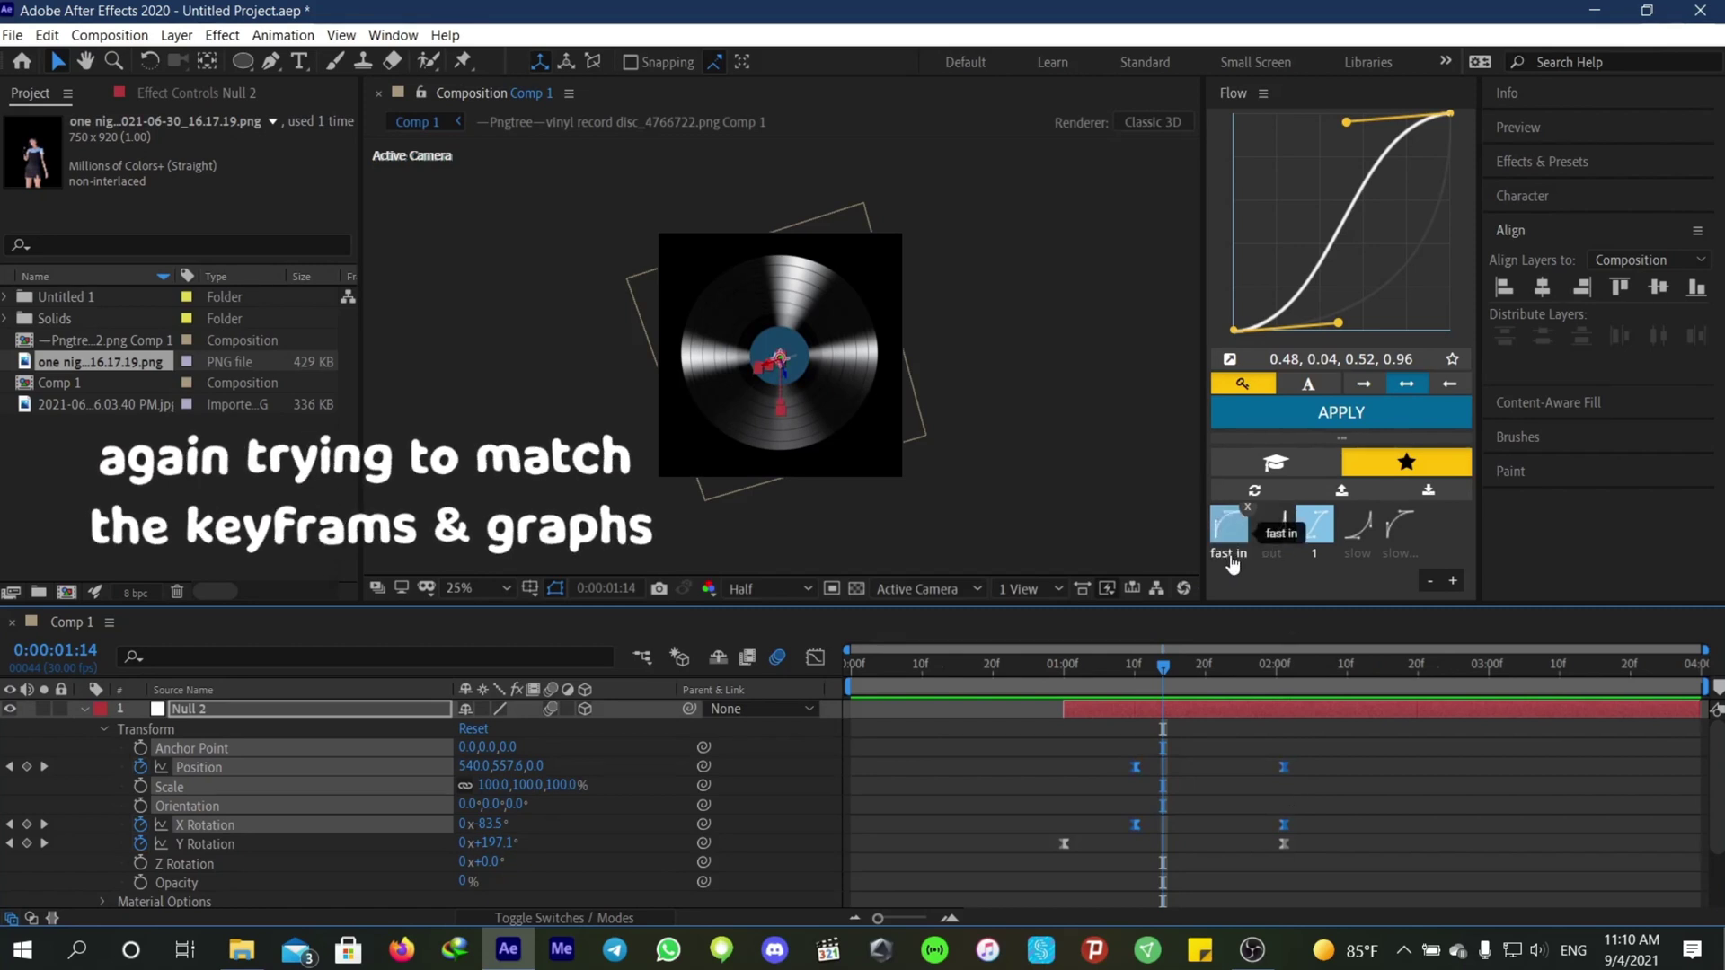
pyautogui.click(1229, 525)
pyautogui.click(1289, 414)
pyautogui.press('space')
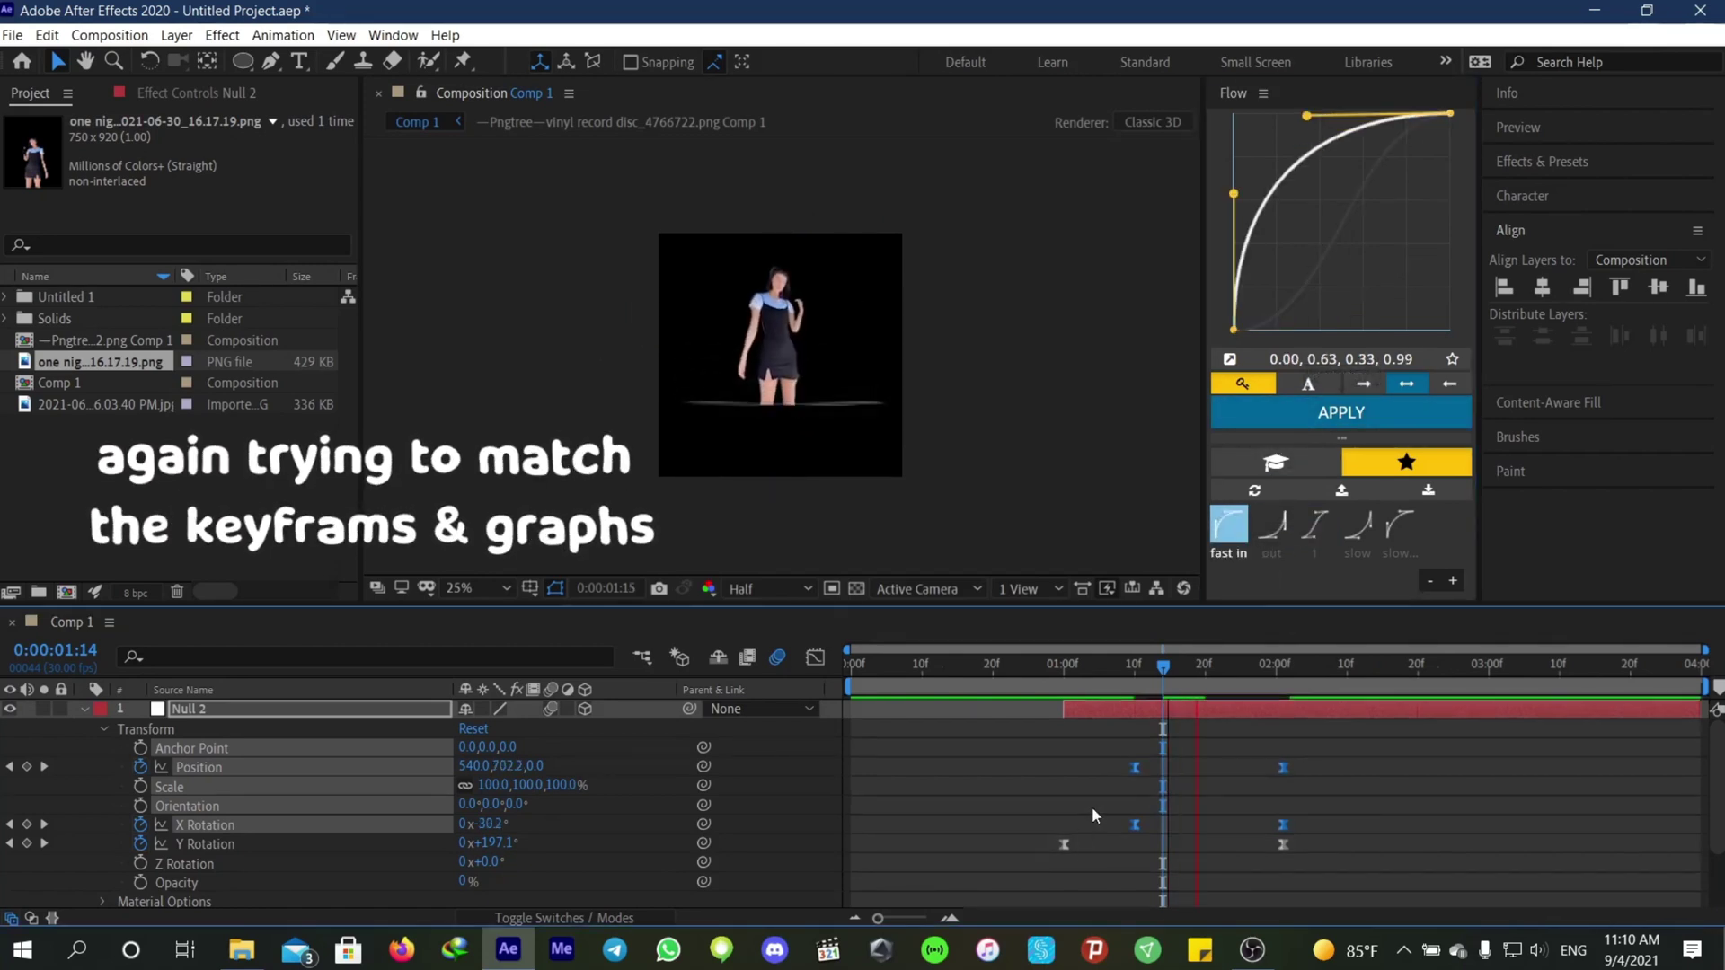
pyautogui.moveTo(1372, 674); pyautogui.dragTo(774, 791)
pyautogui.press('space')
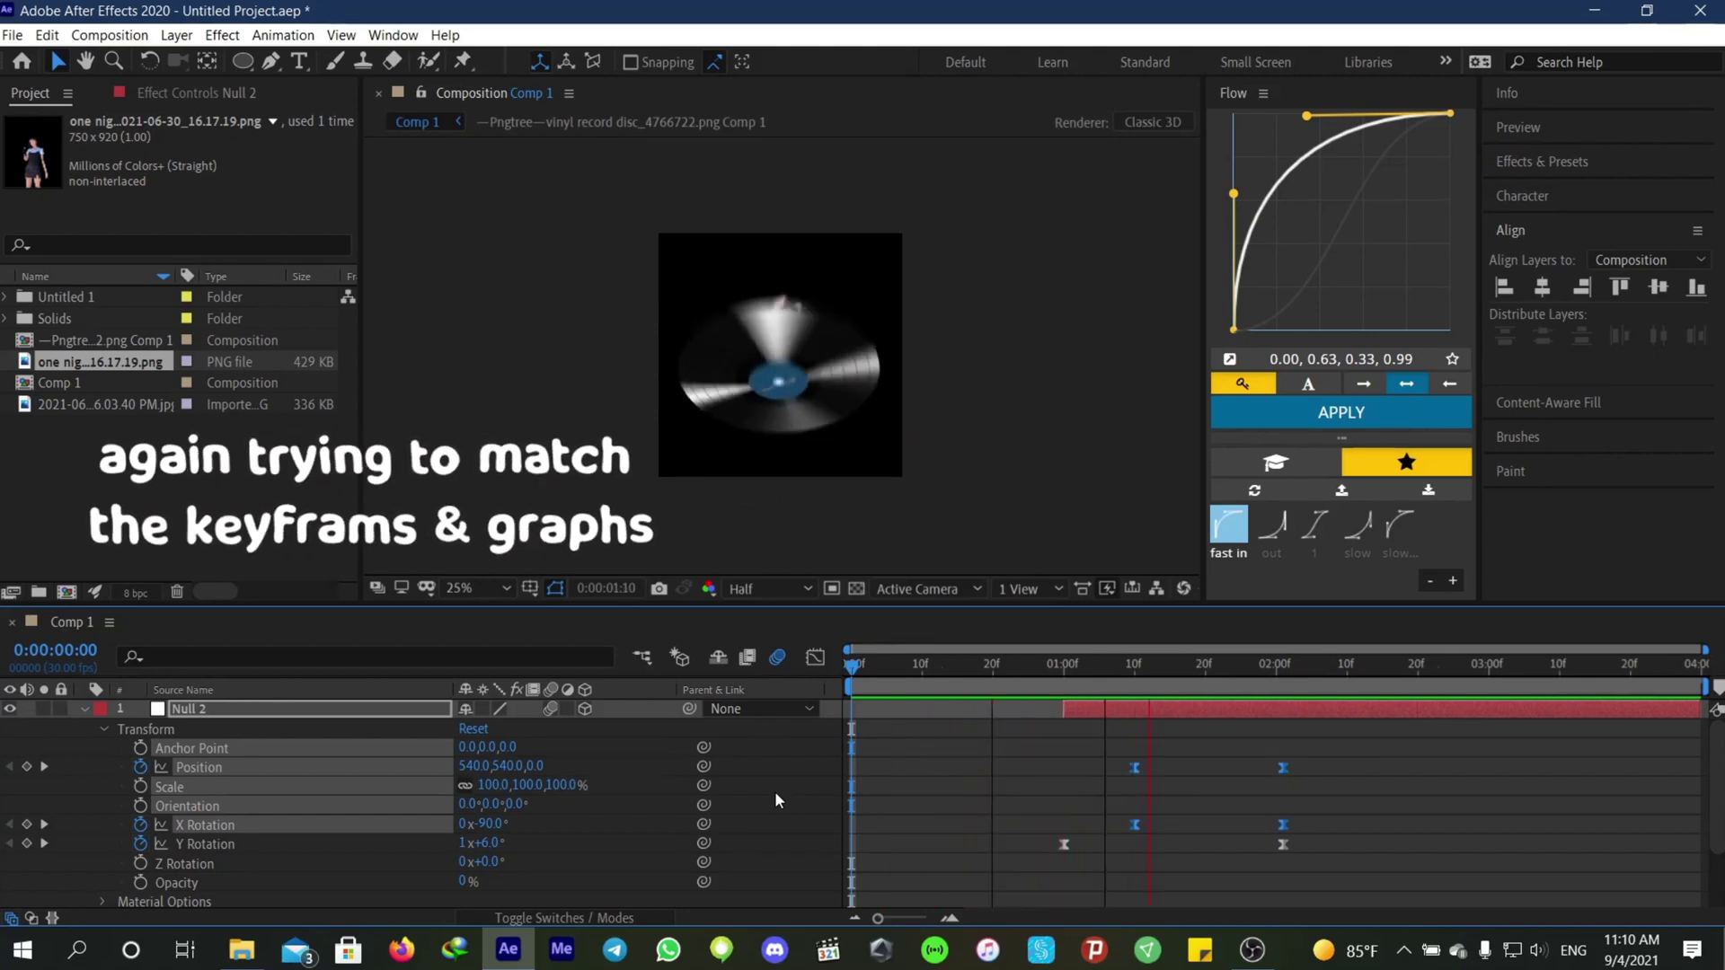
pyautogui.press('space')
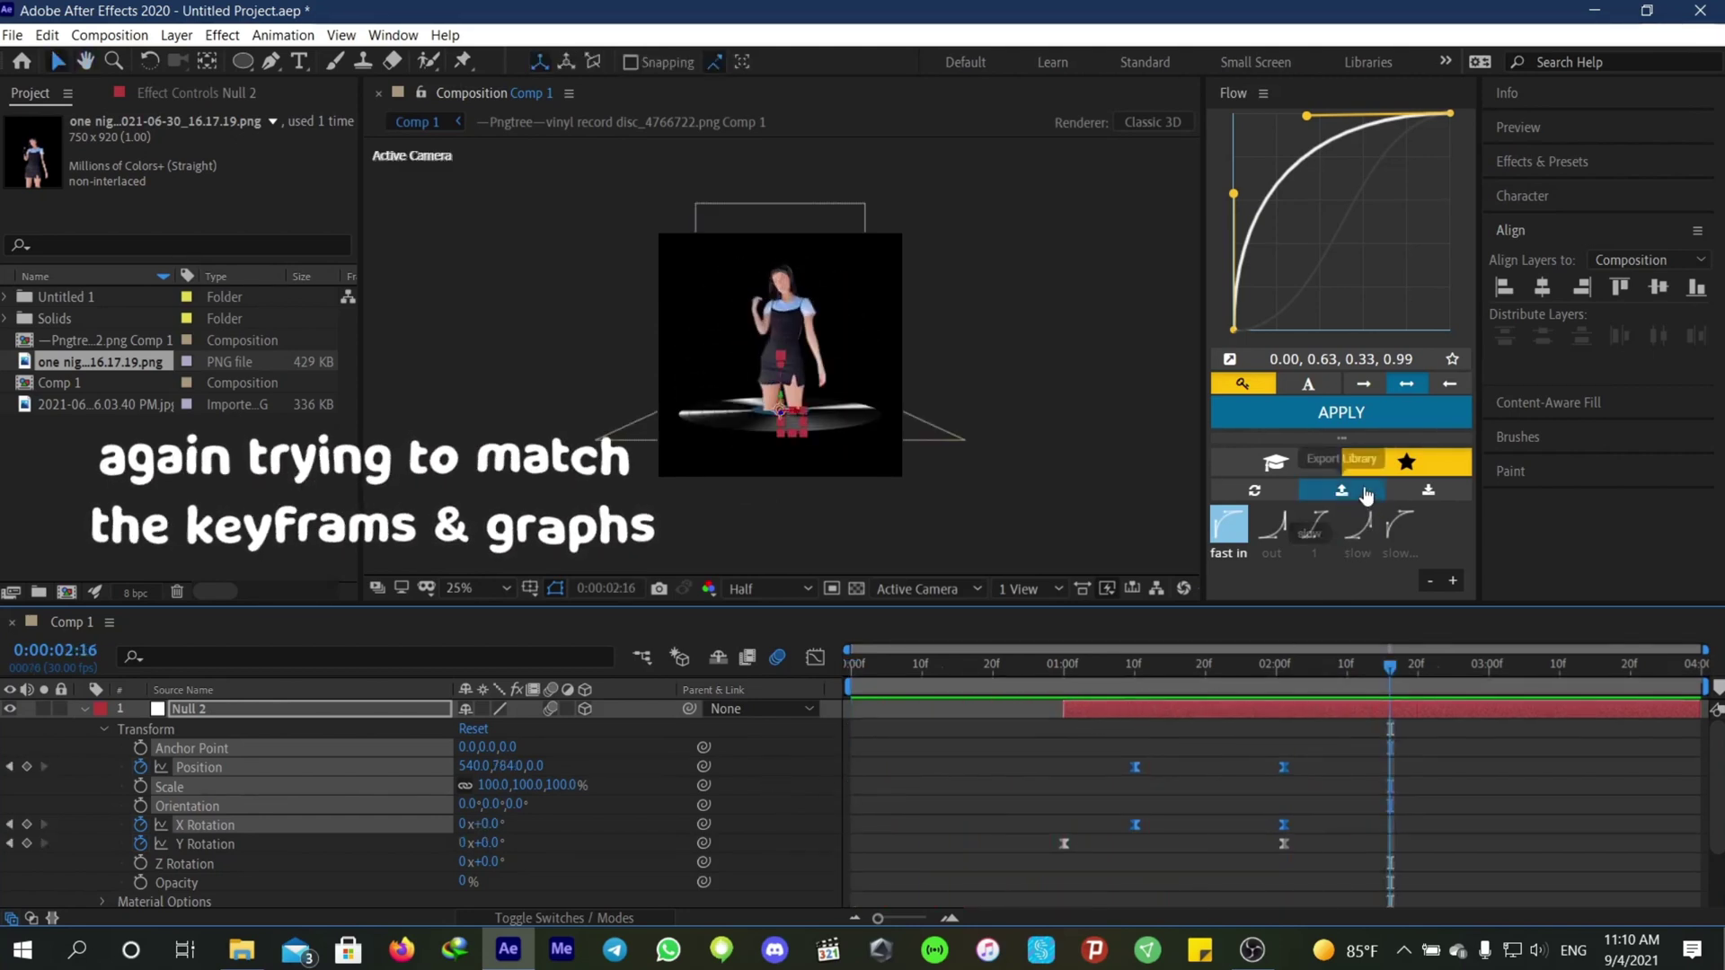
# Step: Try the "out" and "slow" Flow curves on the Position and X Rotation keyframes and preview the animation
pyautogui.click(1272, 525)
pyautogui.click(1342, 412)
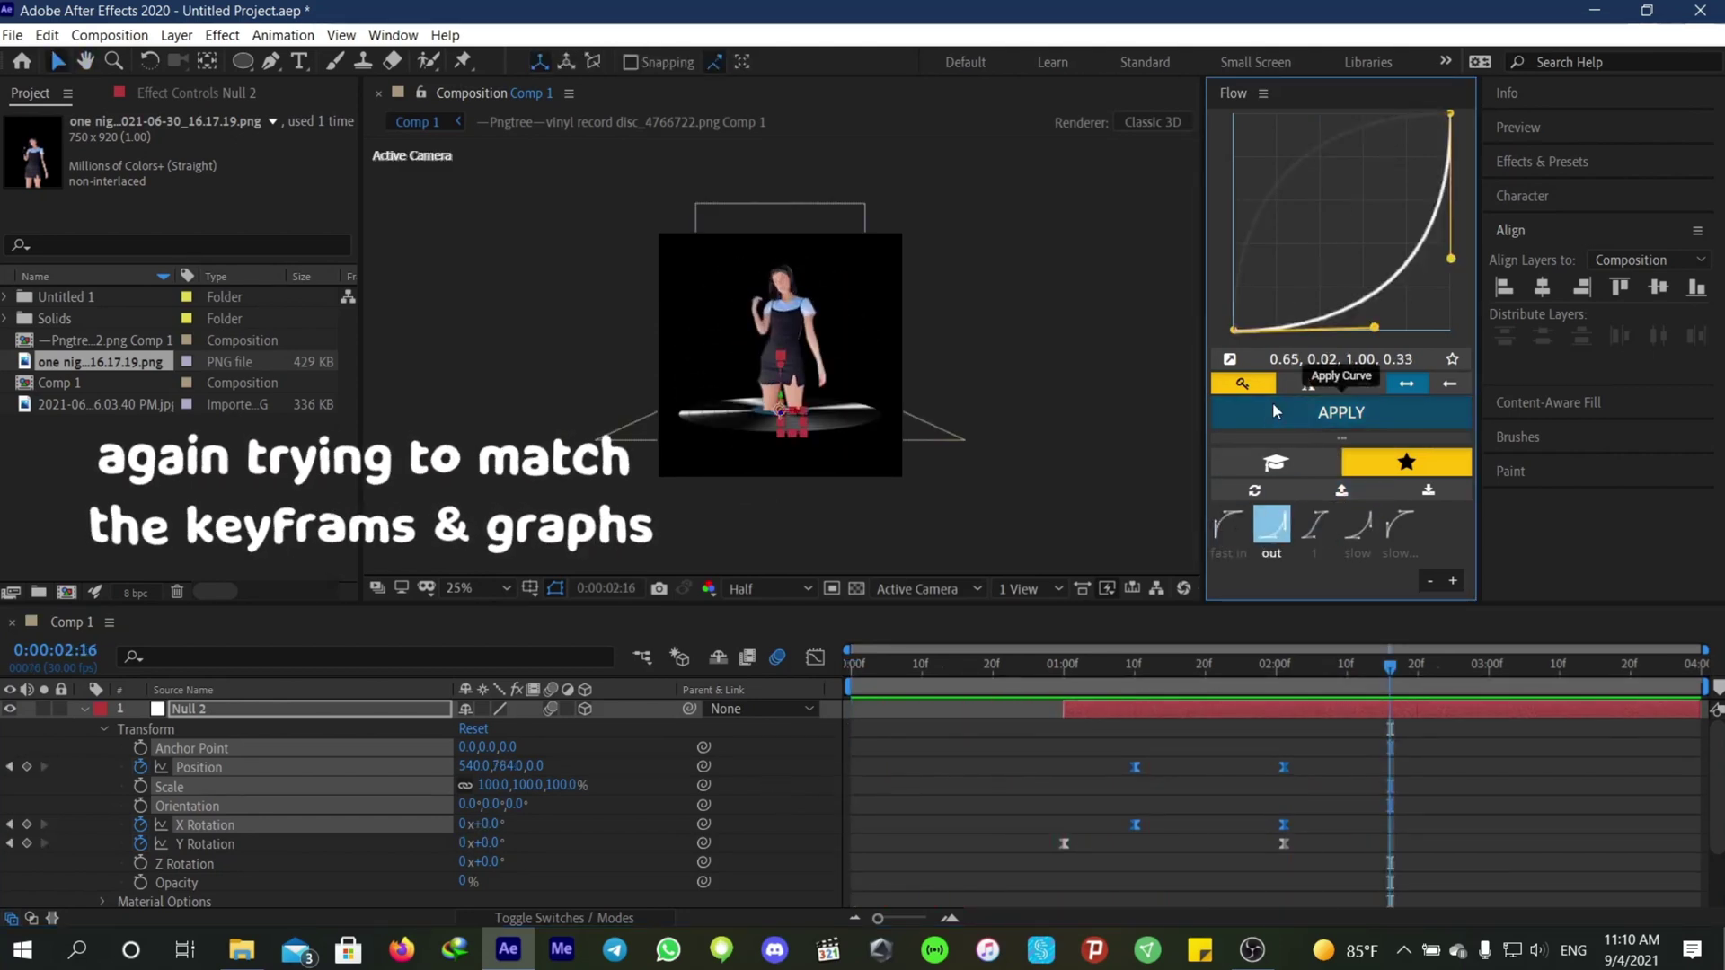
pyautogui.click(1357, 525)
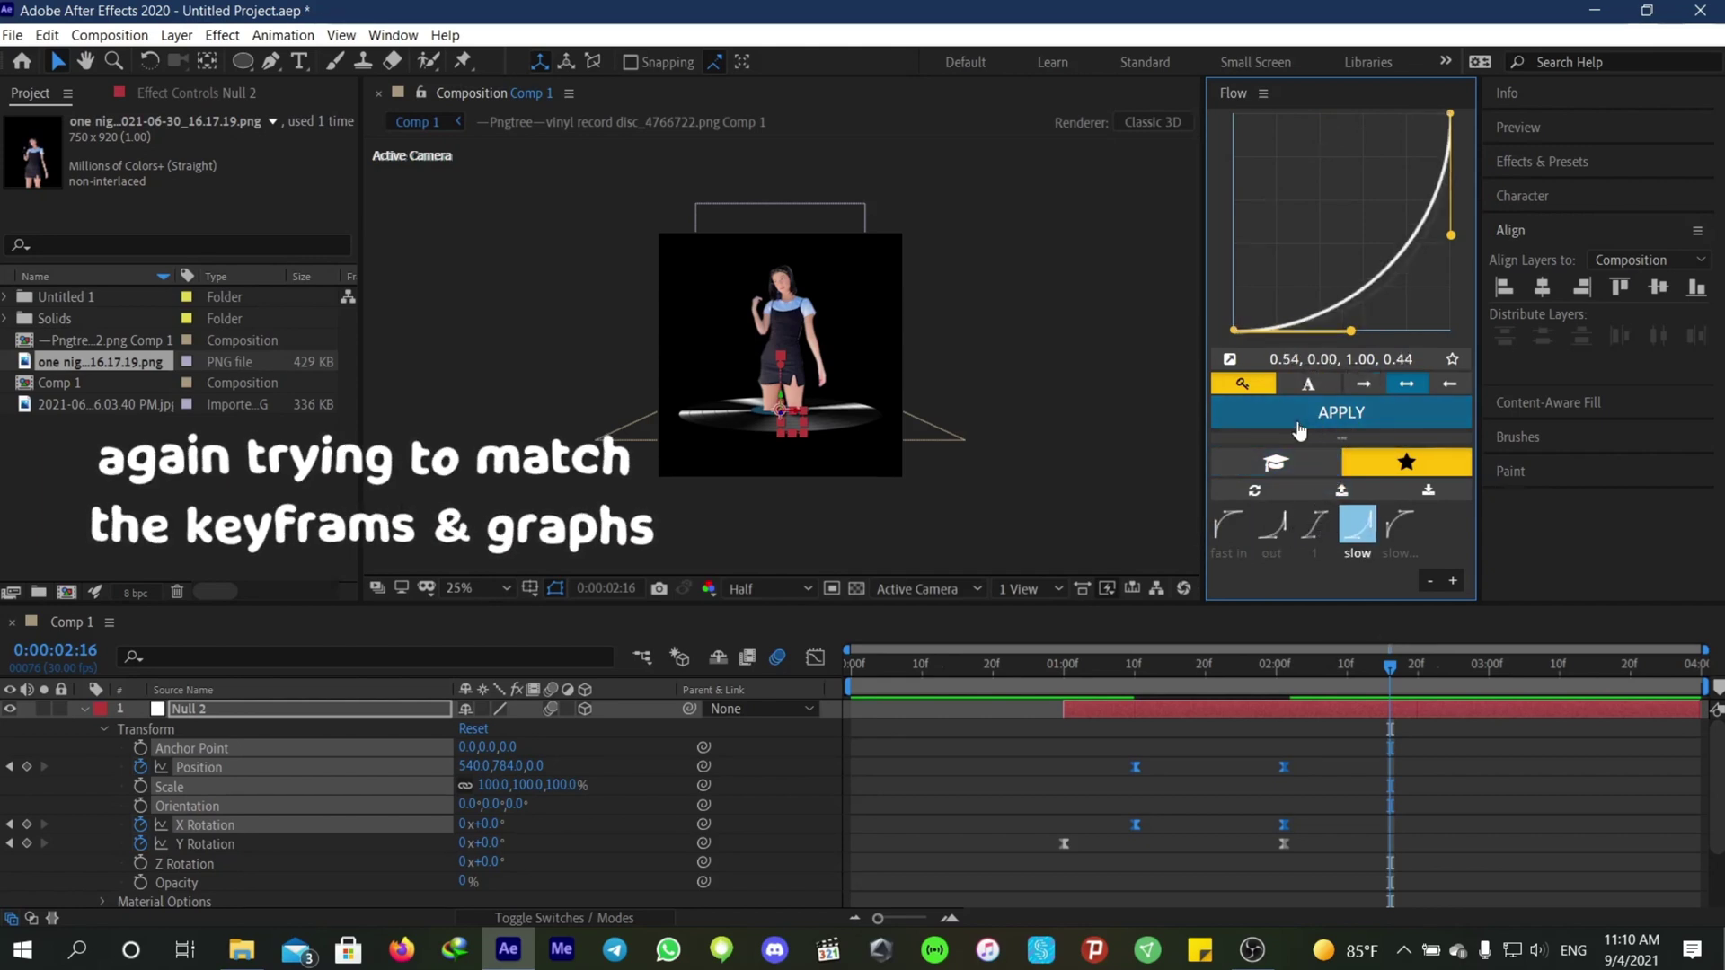
pyautogui.click(1341, 412)
pyautogui.press('space')
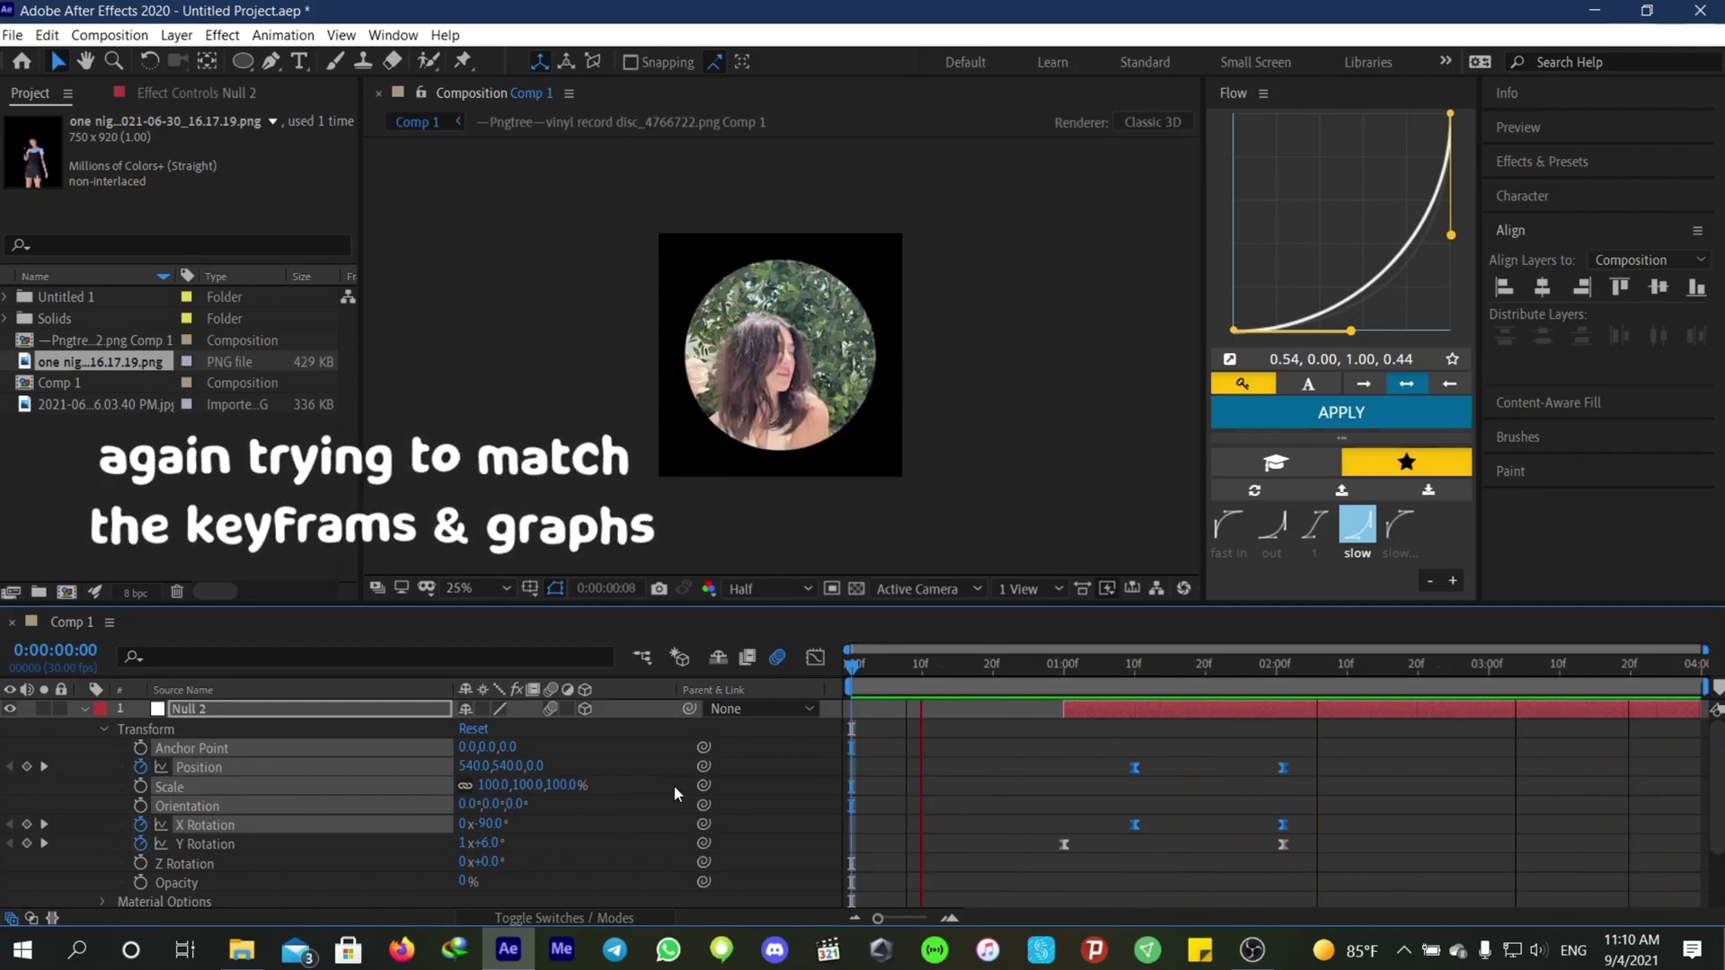
pyautogui.press('space')
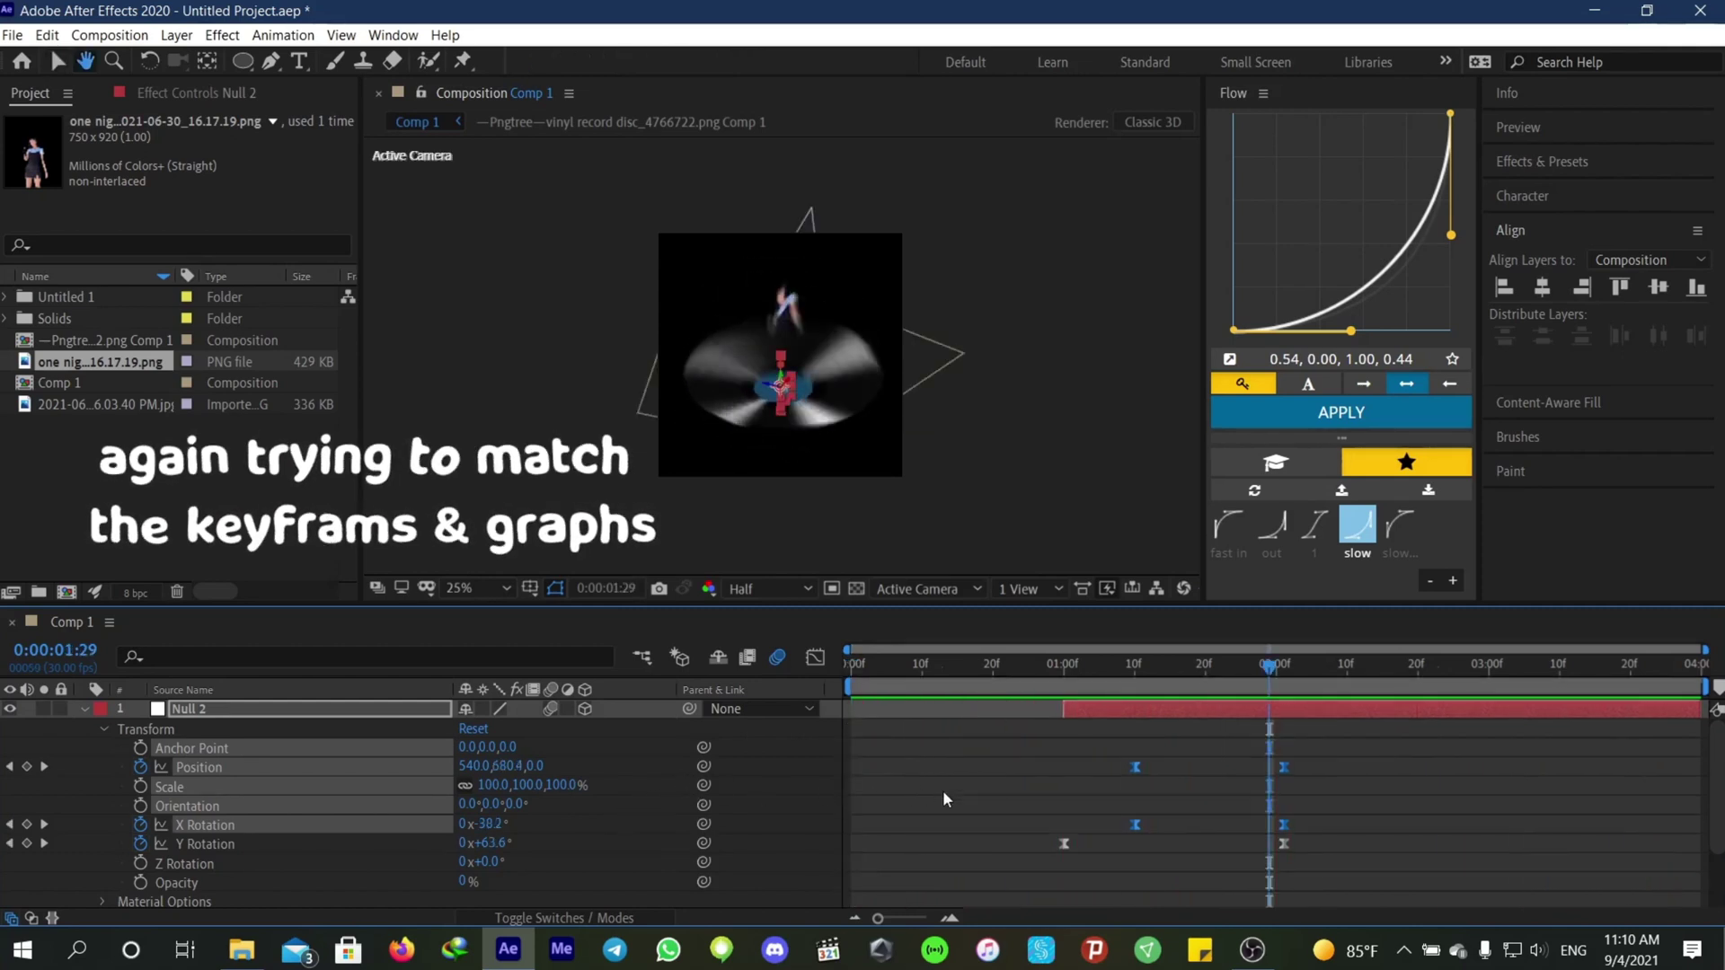
# Step: Try shifting the Position and X Rotation keyframes to start at about 0:00:01:23 with the "fast in" curve, and preview
pyautogui.moveTo(1130, 768); pyautogui.dragTo(1220, 779)
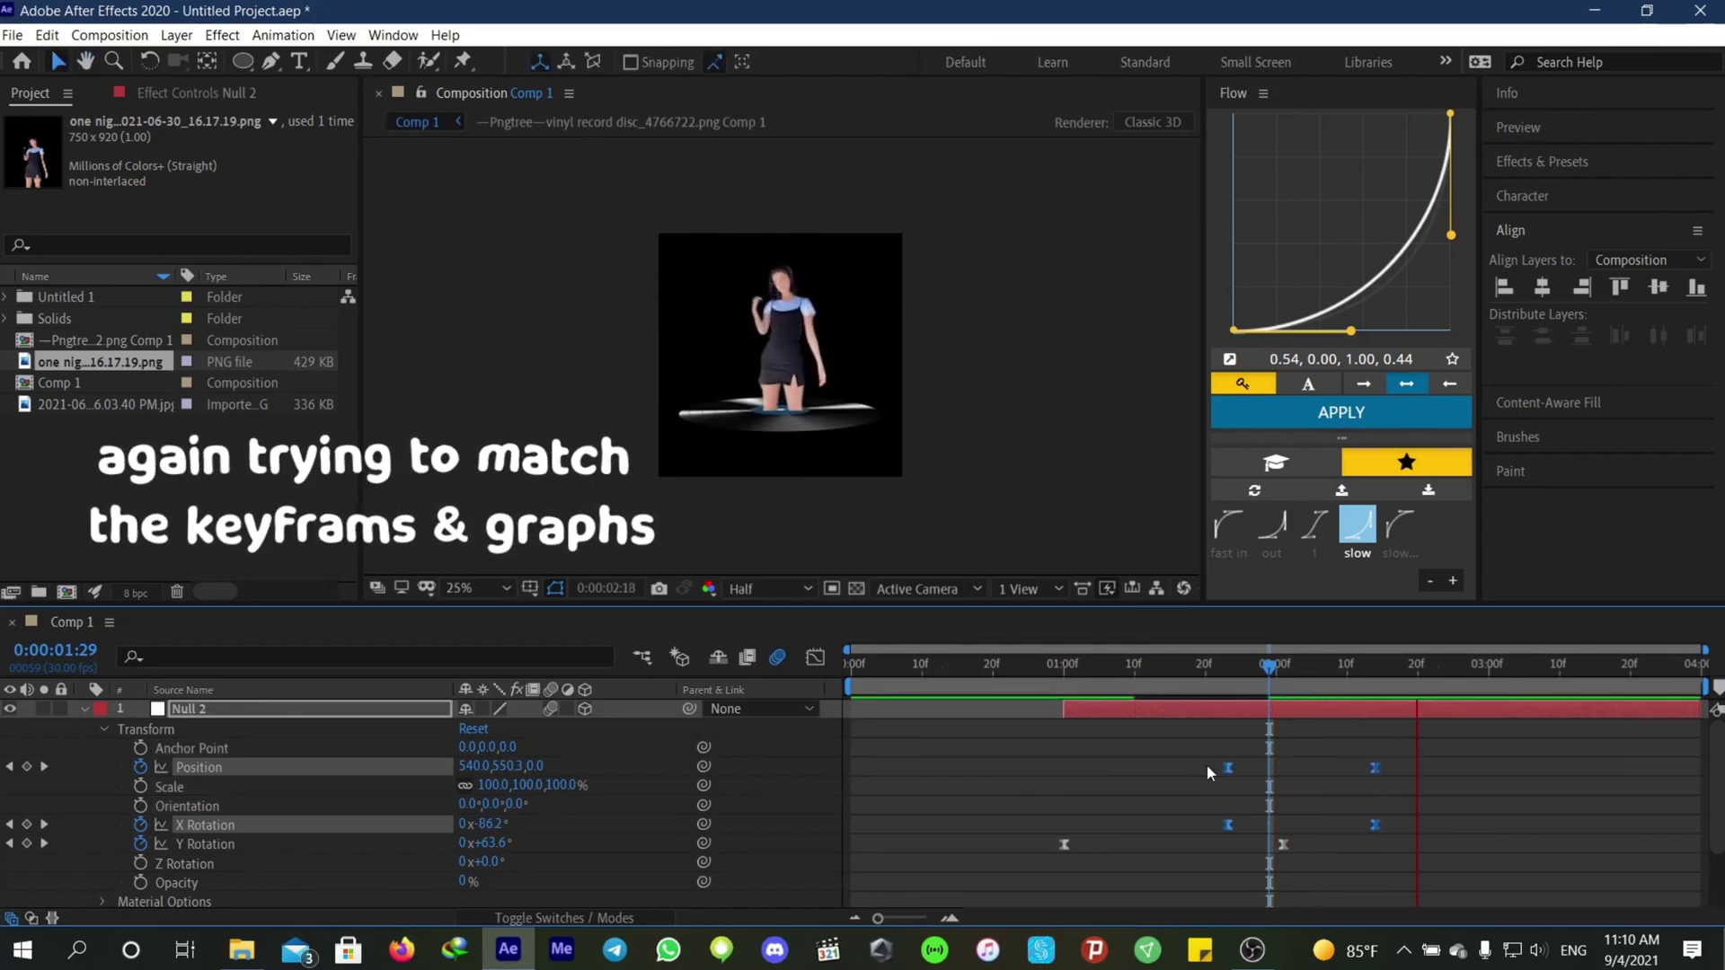
pyautogui.click(1233, 526)
pyautogui.click(1253, 415)
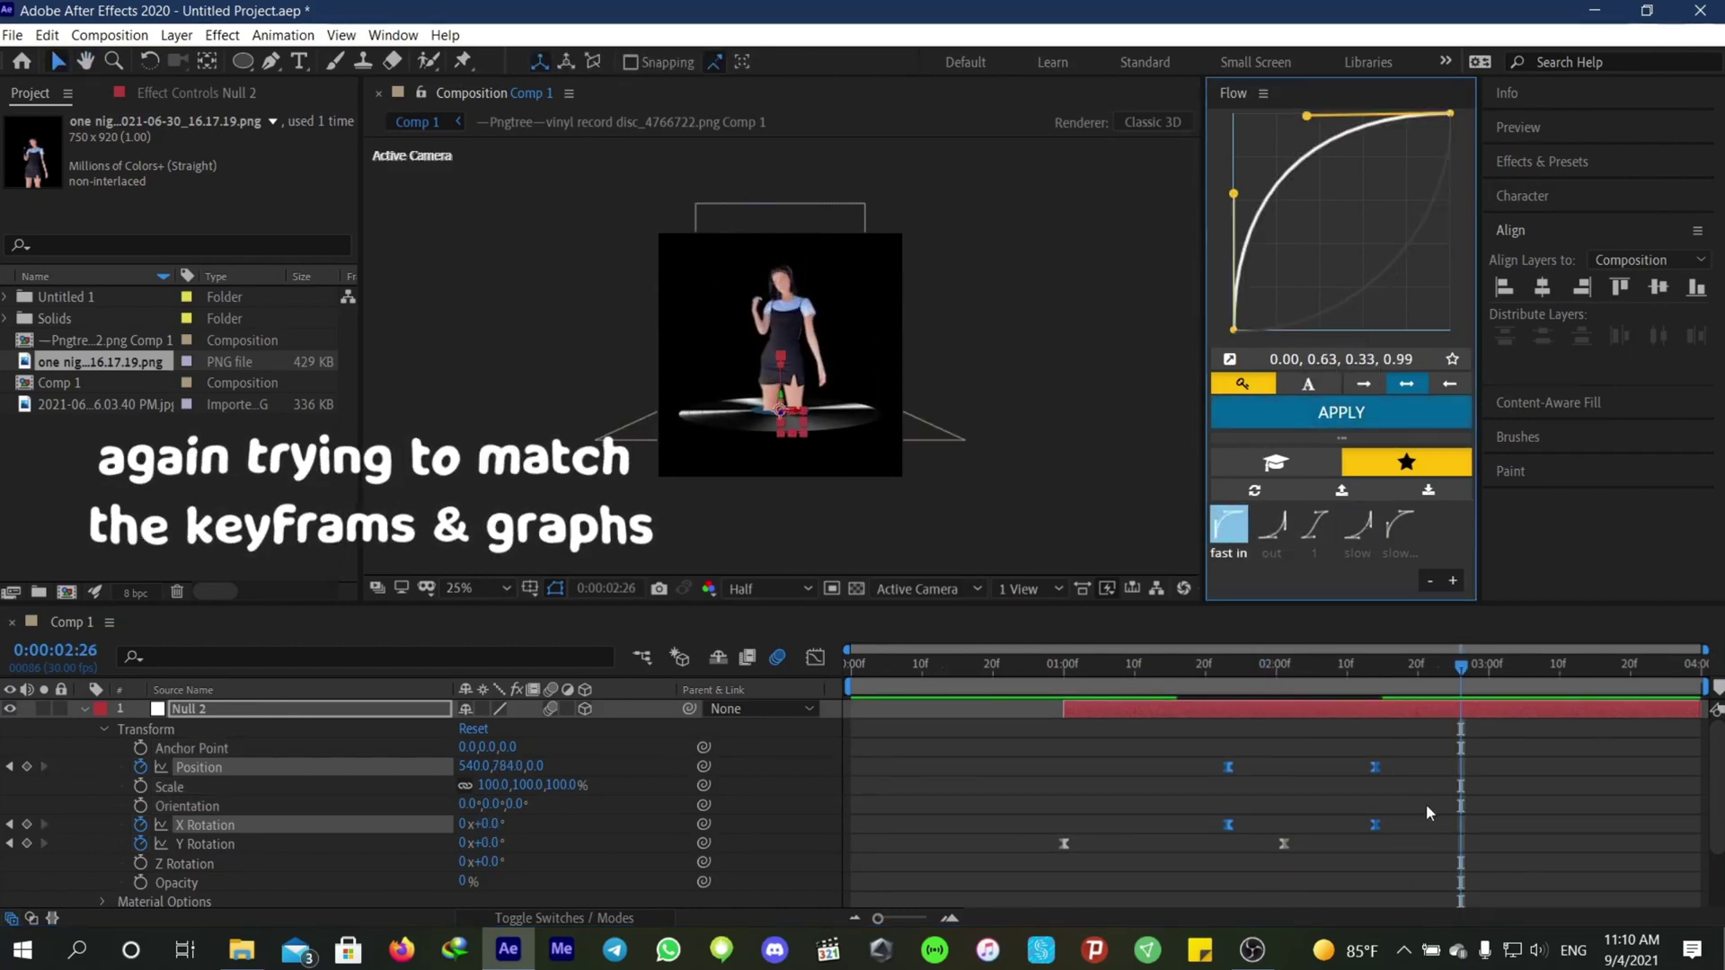
pyautogui.moveTo(1442, 656); pyautogui.dragTo(778, 762)
pyautogui.press('space')
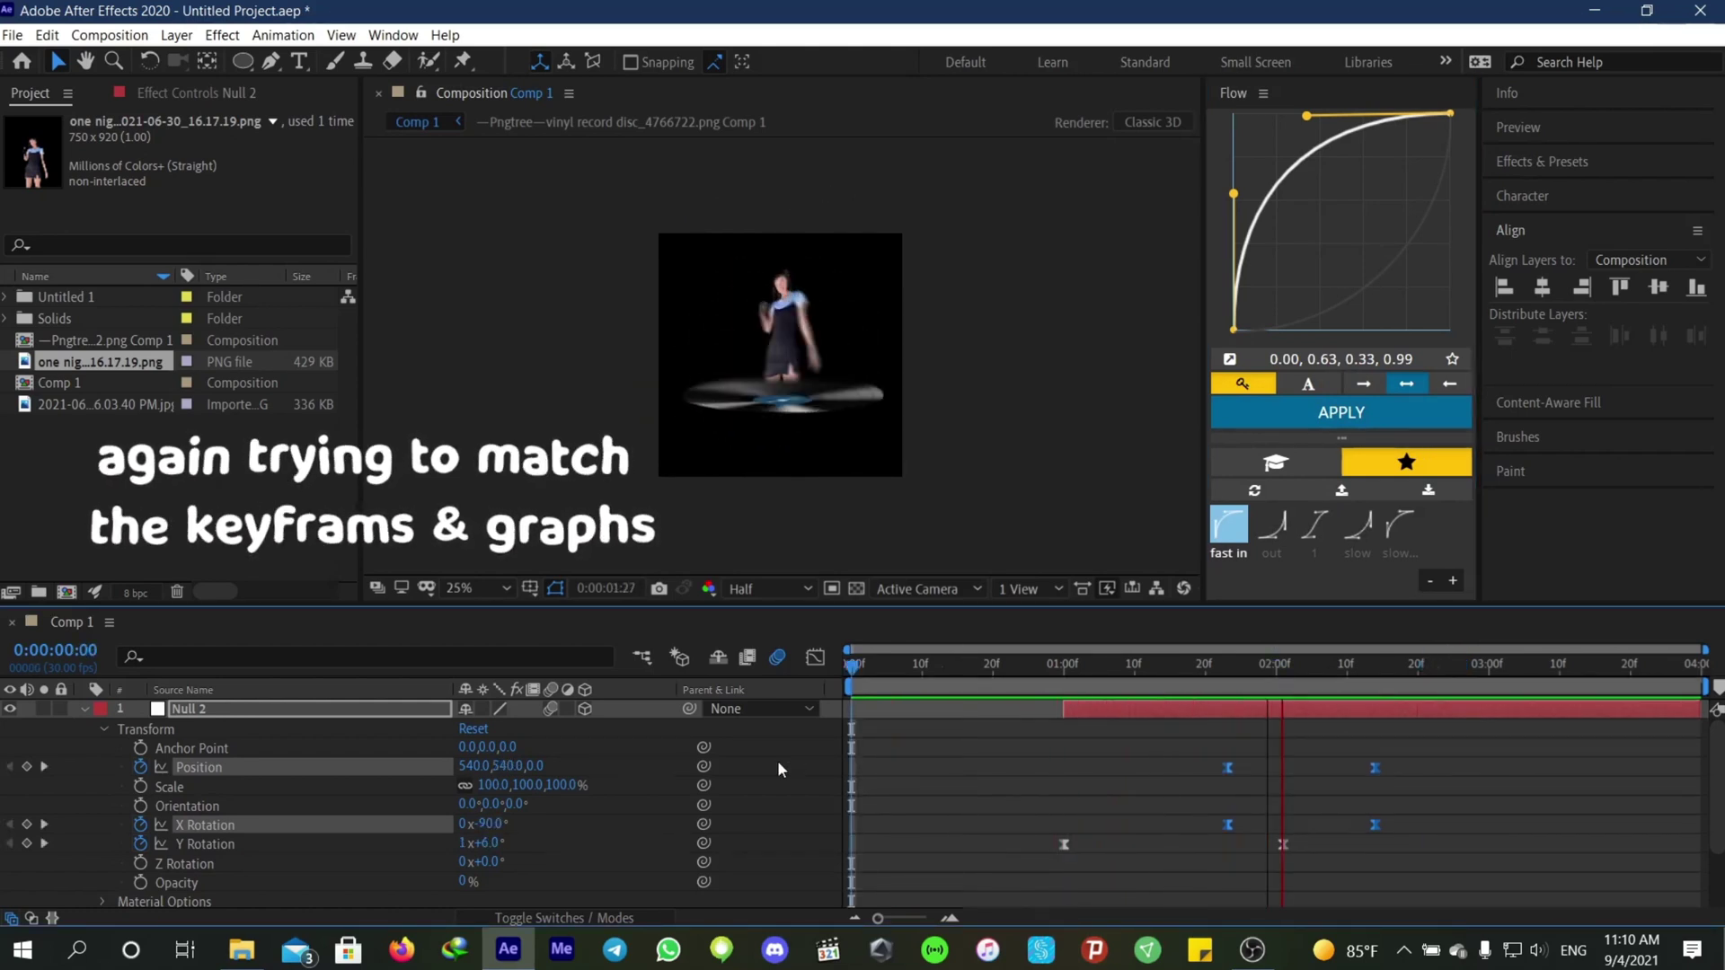
pyautogui.press('space')
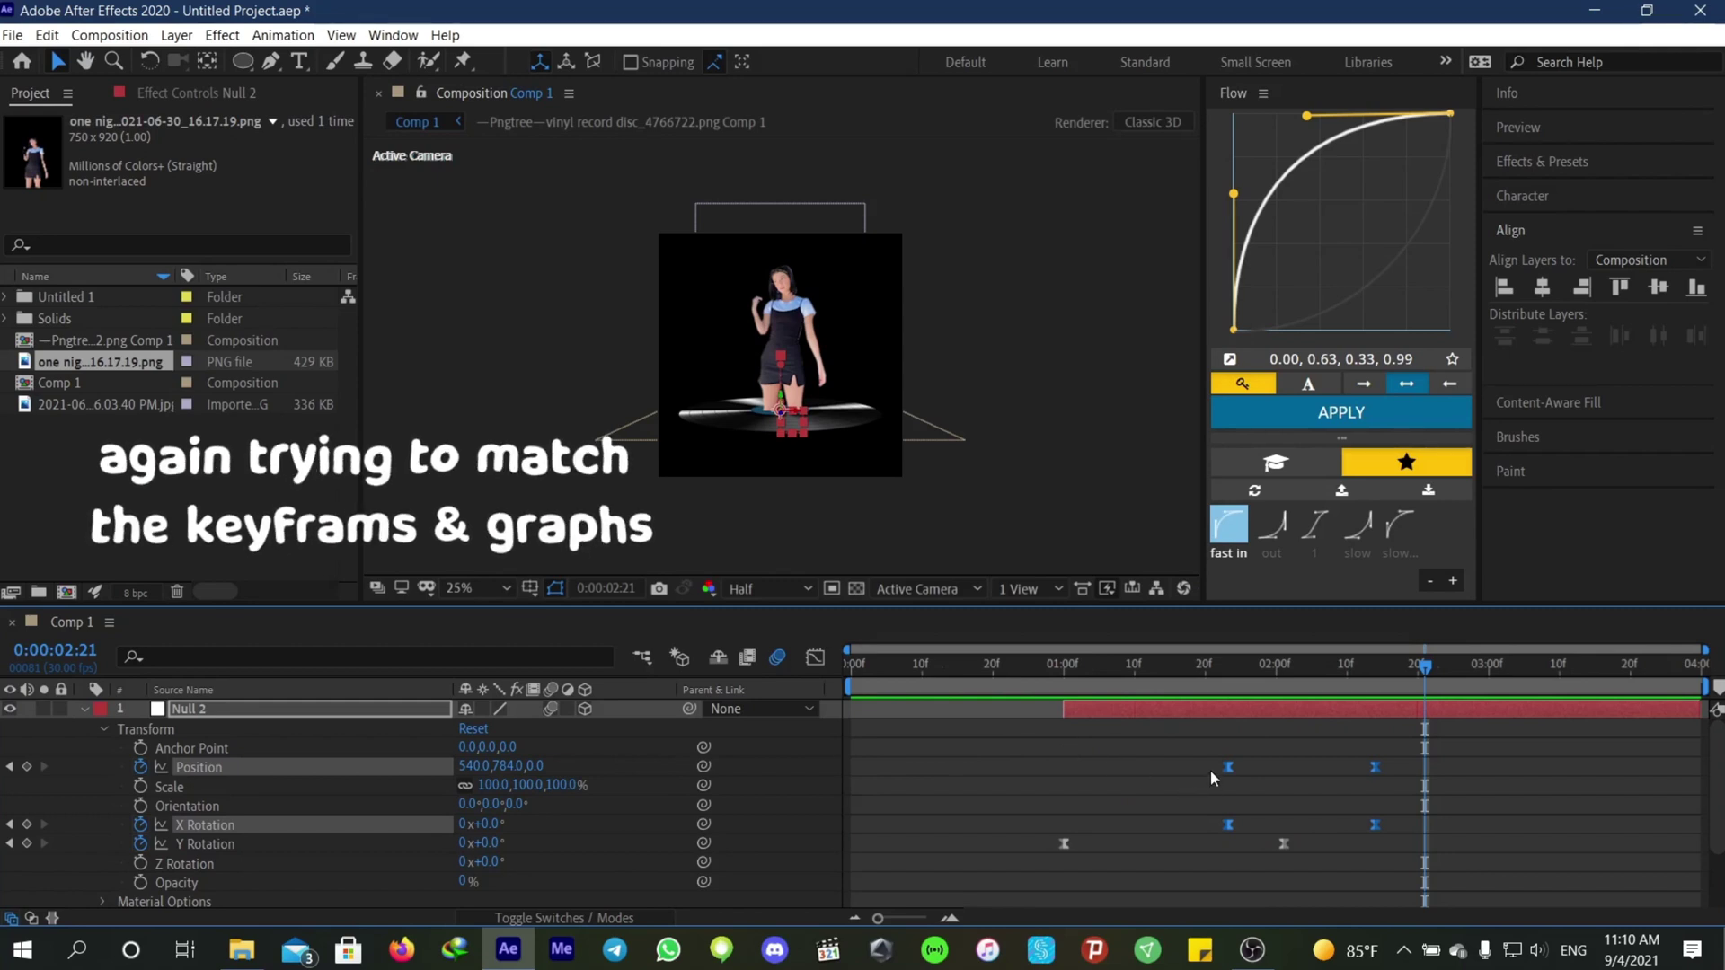
# Step: Move the Position and X Rotation keyframes back to start at 0:00:01:10, apply the "1" Flow curve, and preview from the start
pyautogui.moveTo(1227, 769); pyautogui.dragTo(1136, 791)
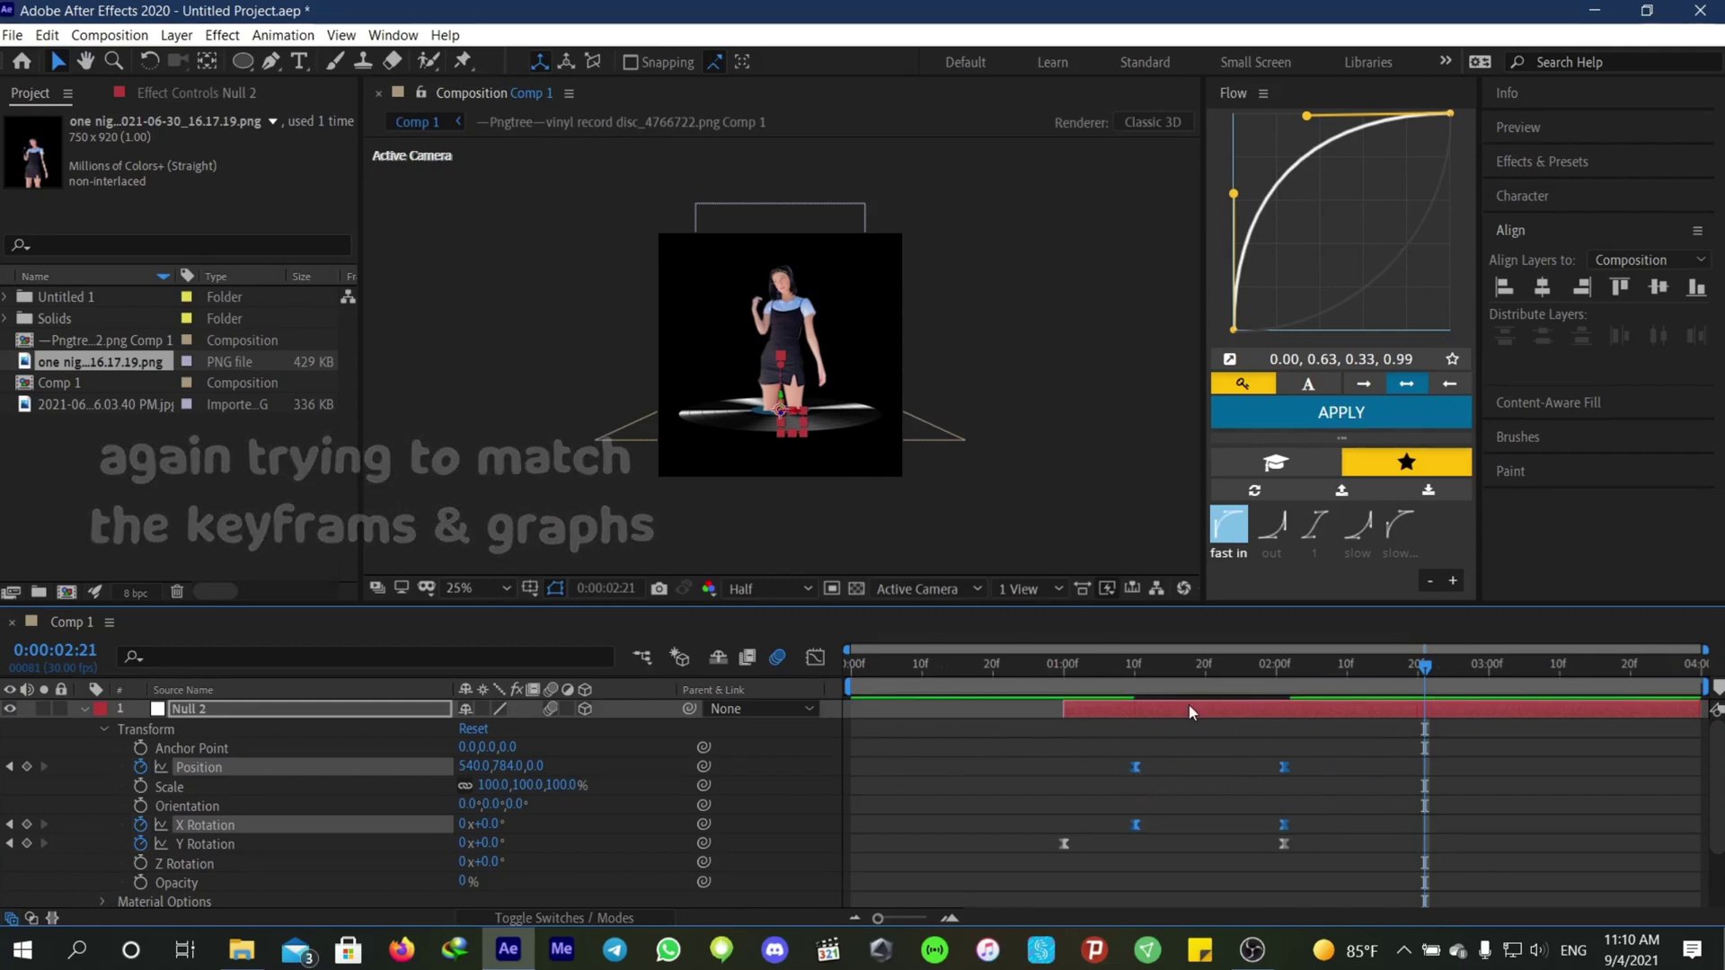
pyautogui.click(1316, 529)
pyautogui.click(1340, 412)
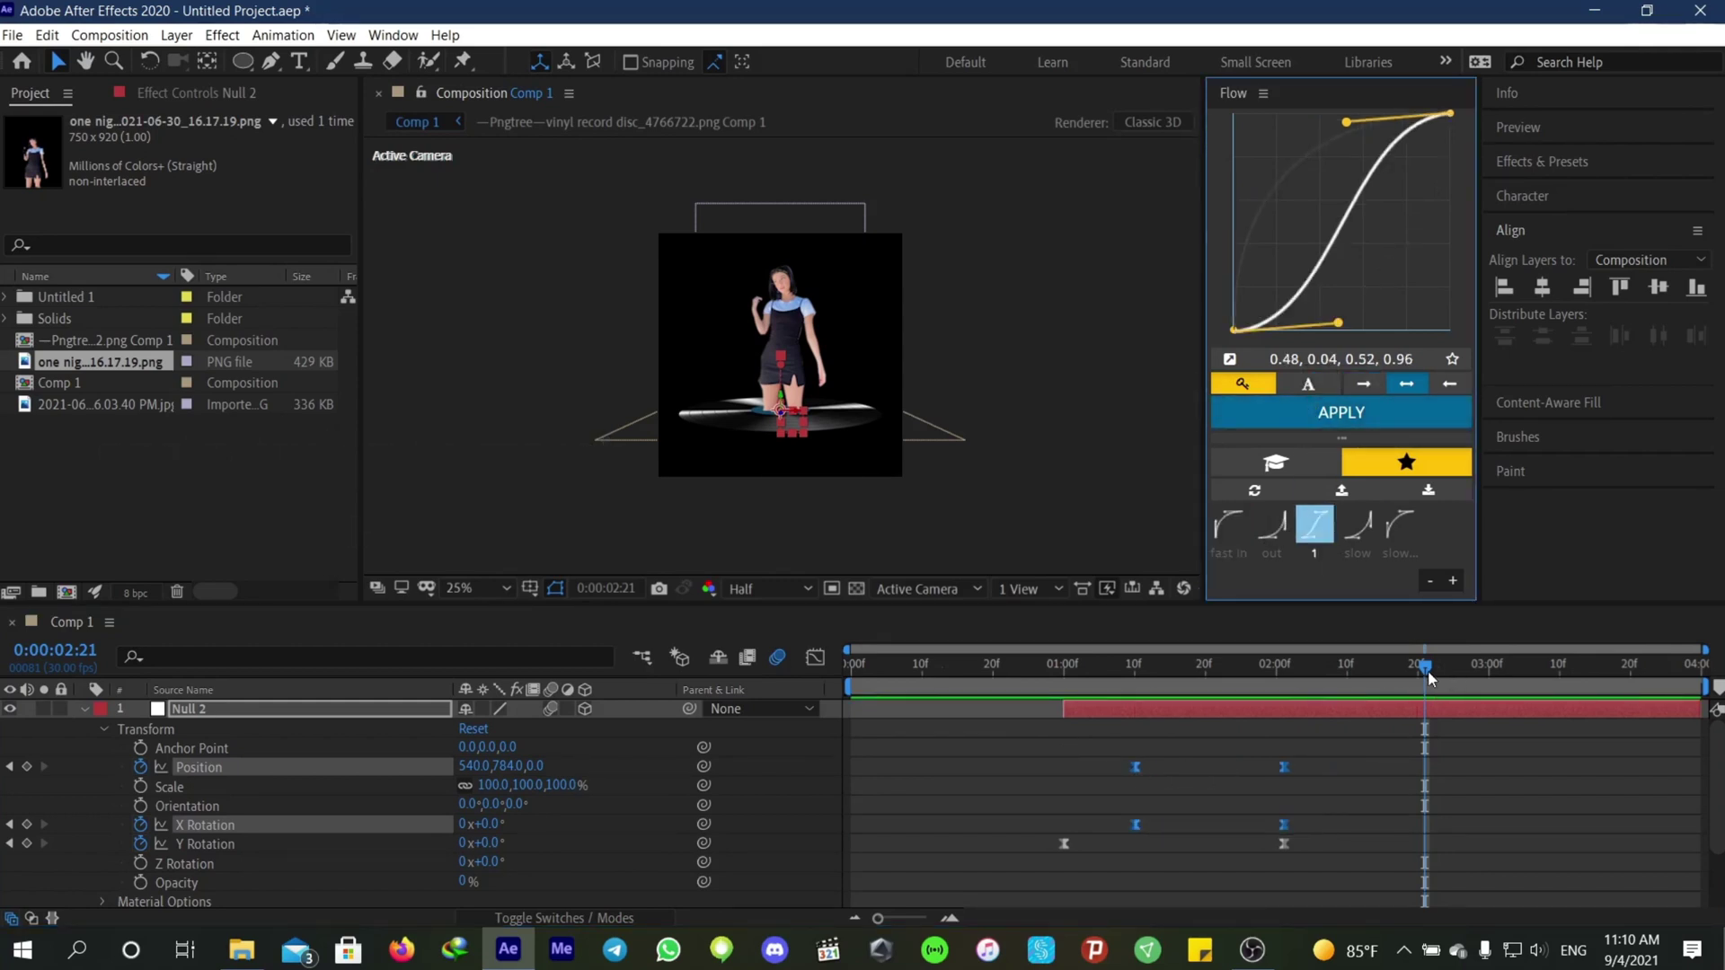
pyautogui.press('Home')
pyautogui.press('space')
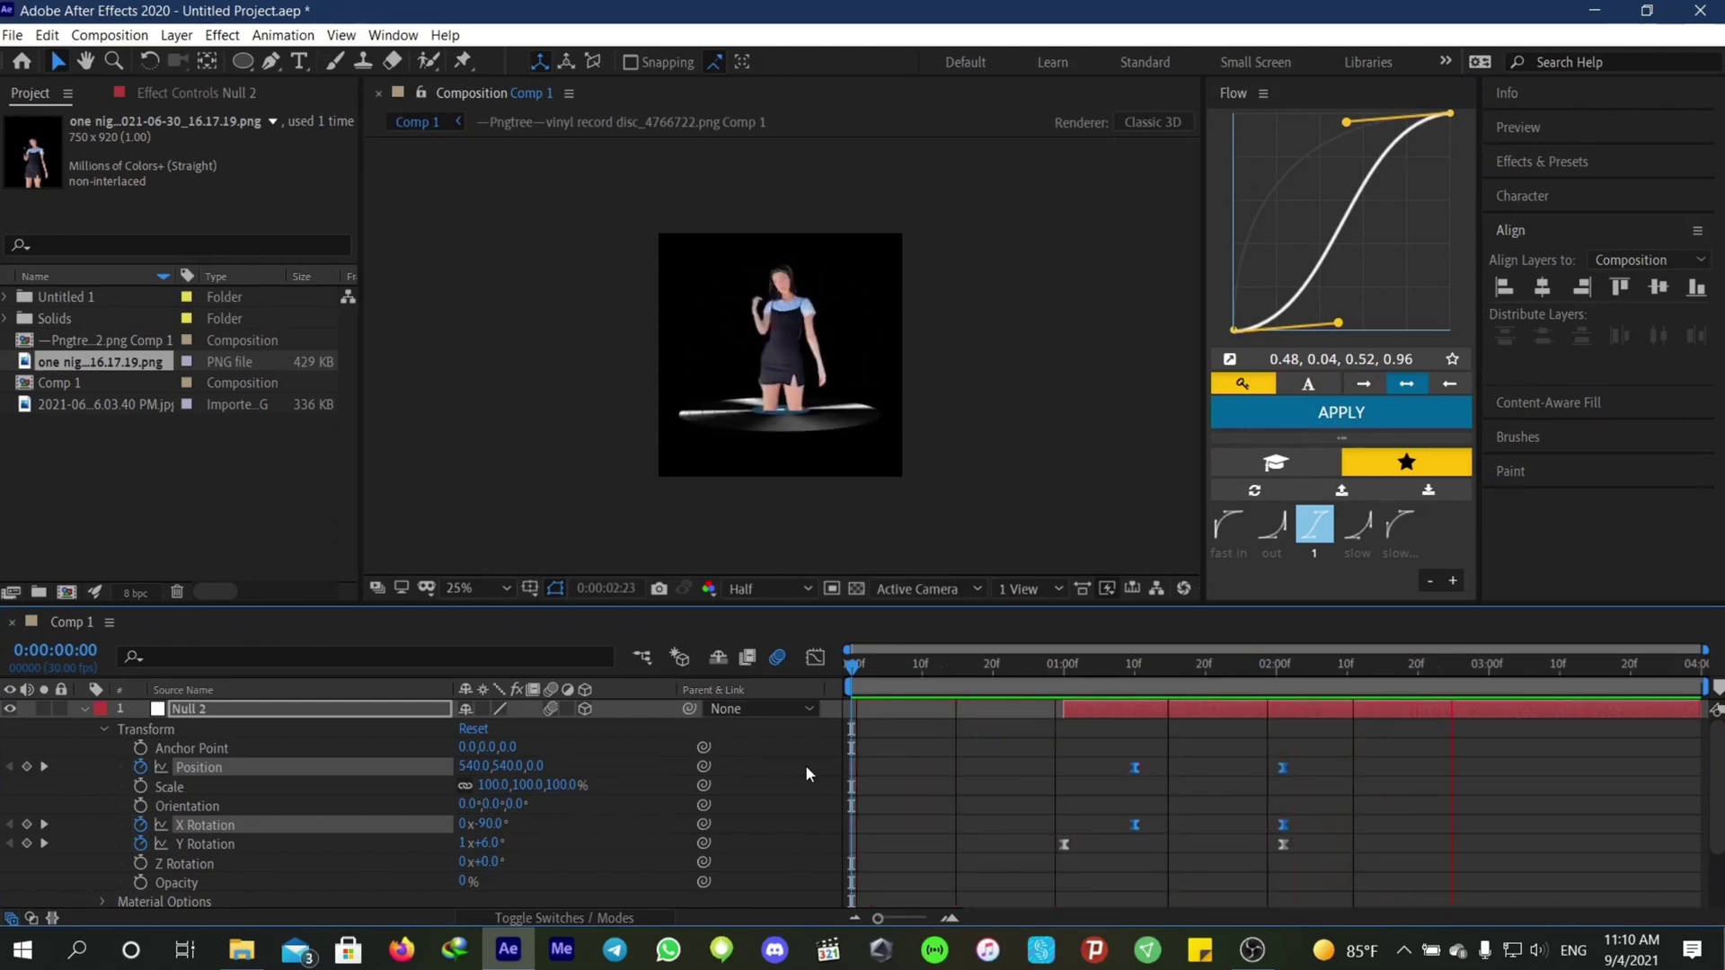
pyautogui.press('space')
# Step: Trim the composition's work area to end at about 0:00:02:10 and preview it
pyautogui.moveTo(1473, 676); pyautogui.dragTo(1275, 715)
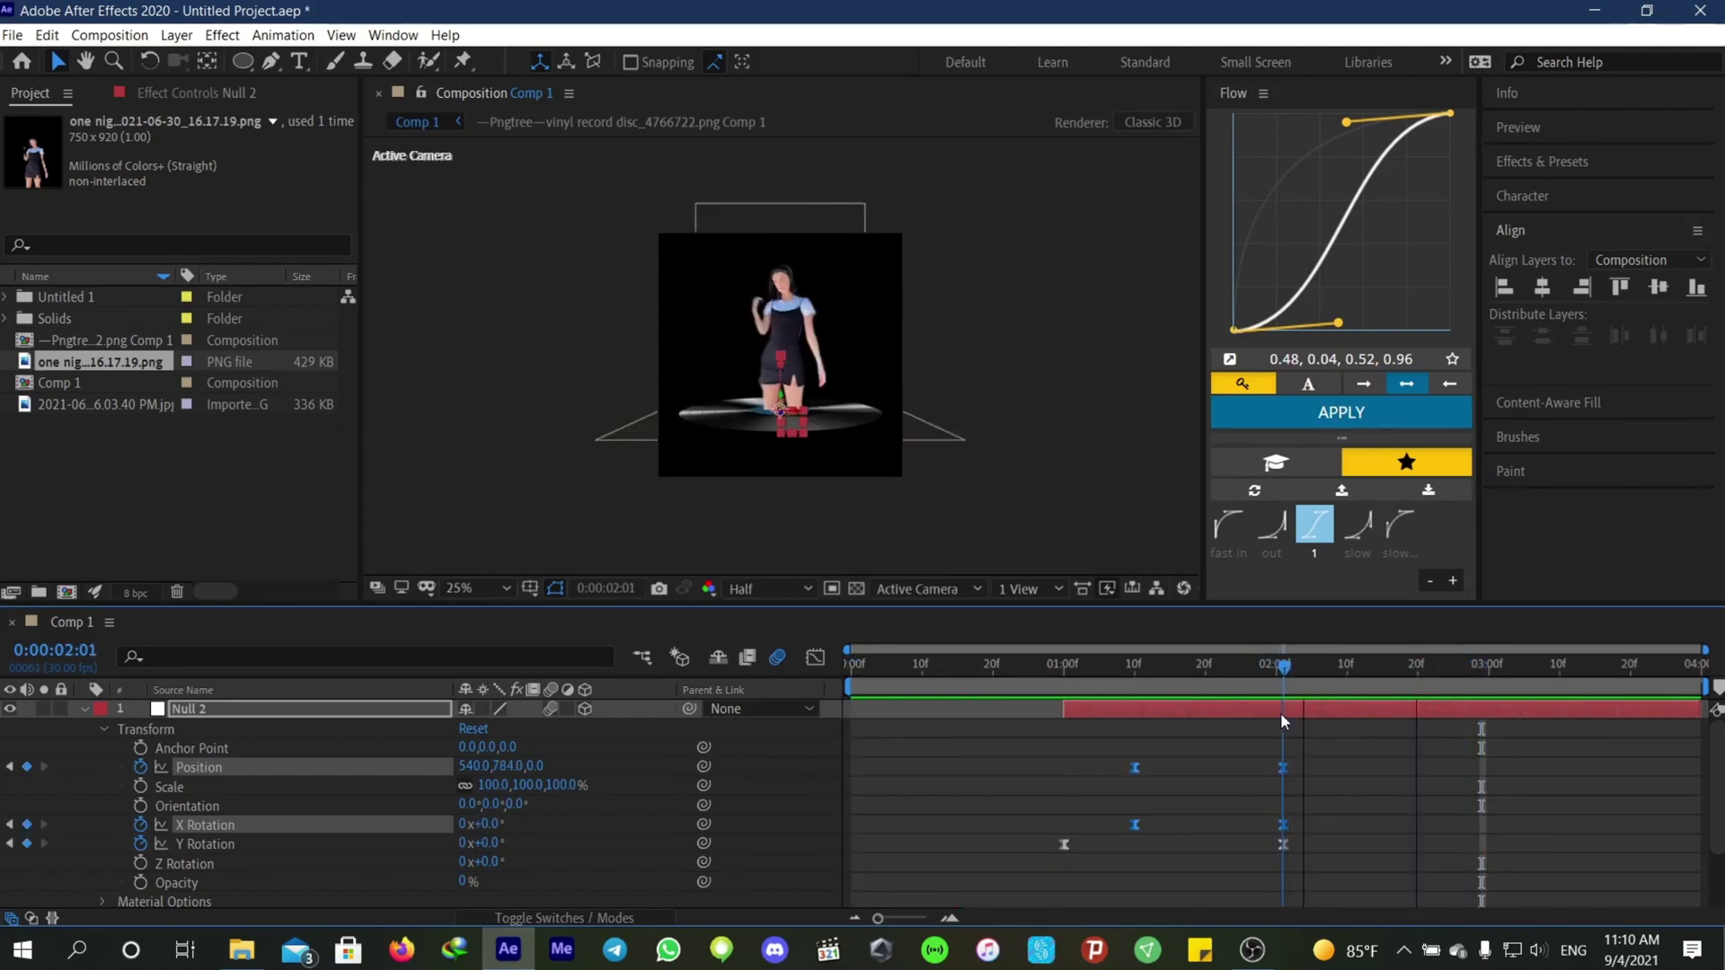
pyautogui.press('n')
pyautogui.click(1349, 782)
pyautogui.press('space')
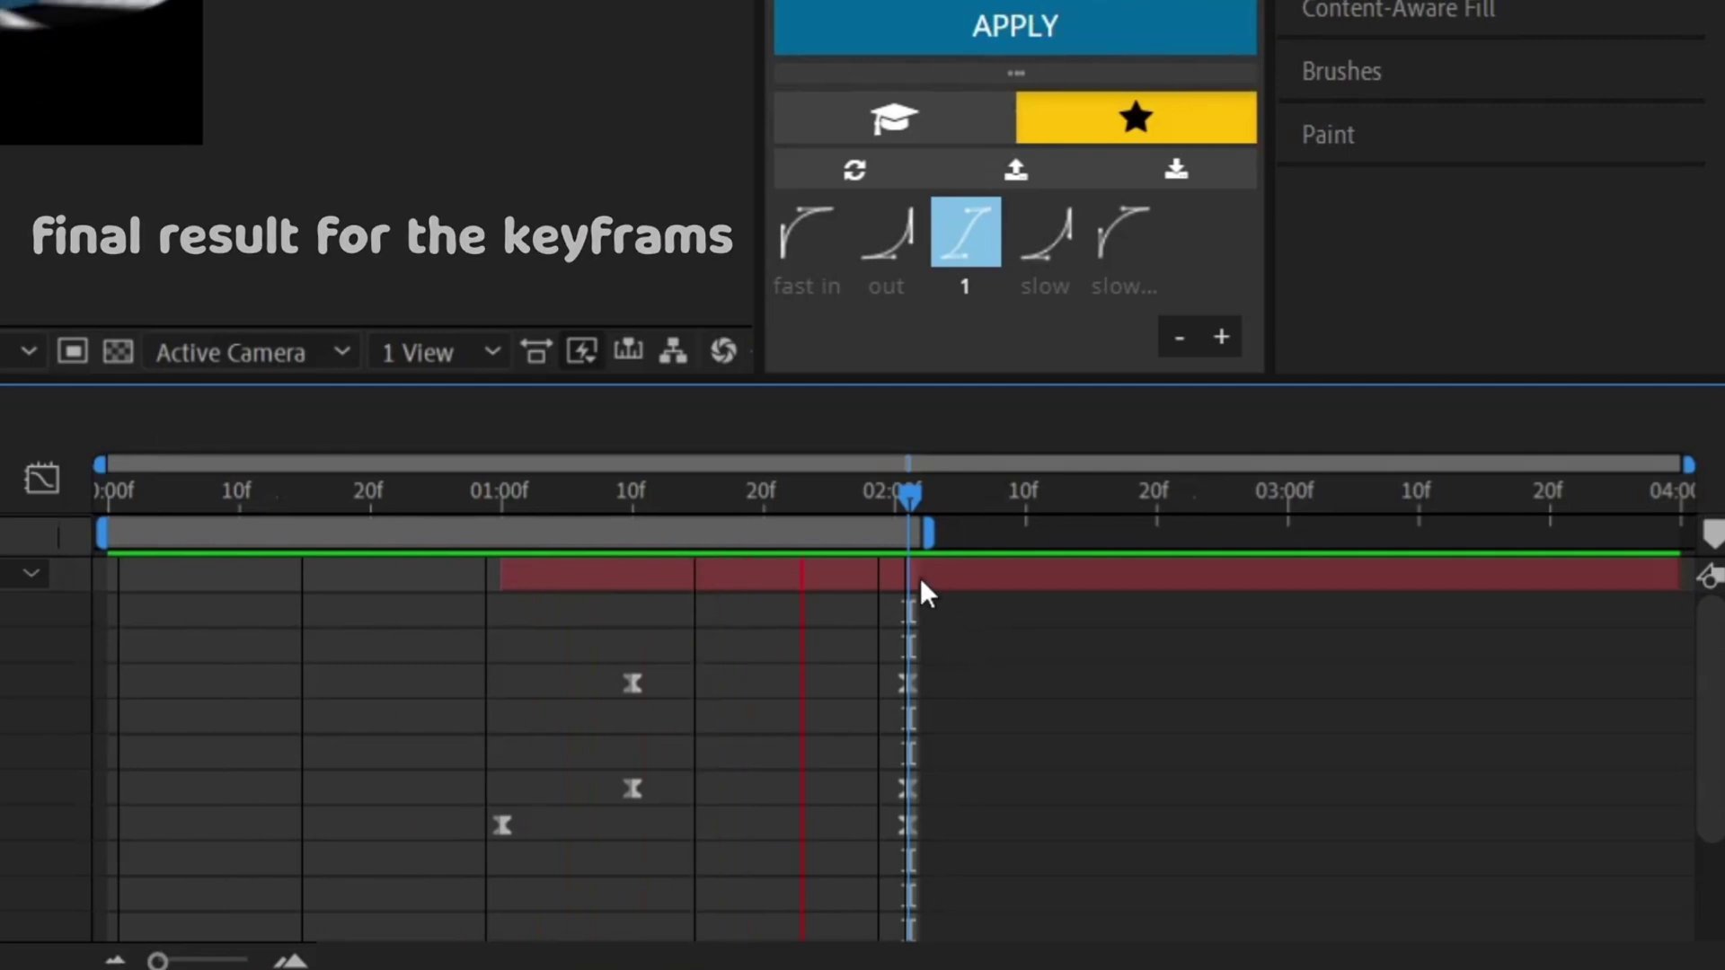
pyautogui.press('space')
pyautogui.moveTo(928, 534); pyautogui.dragTo(1032, 532)
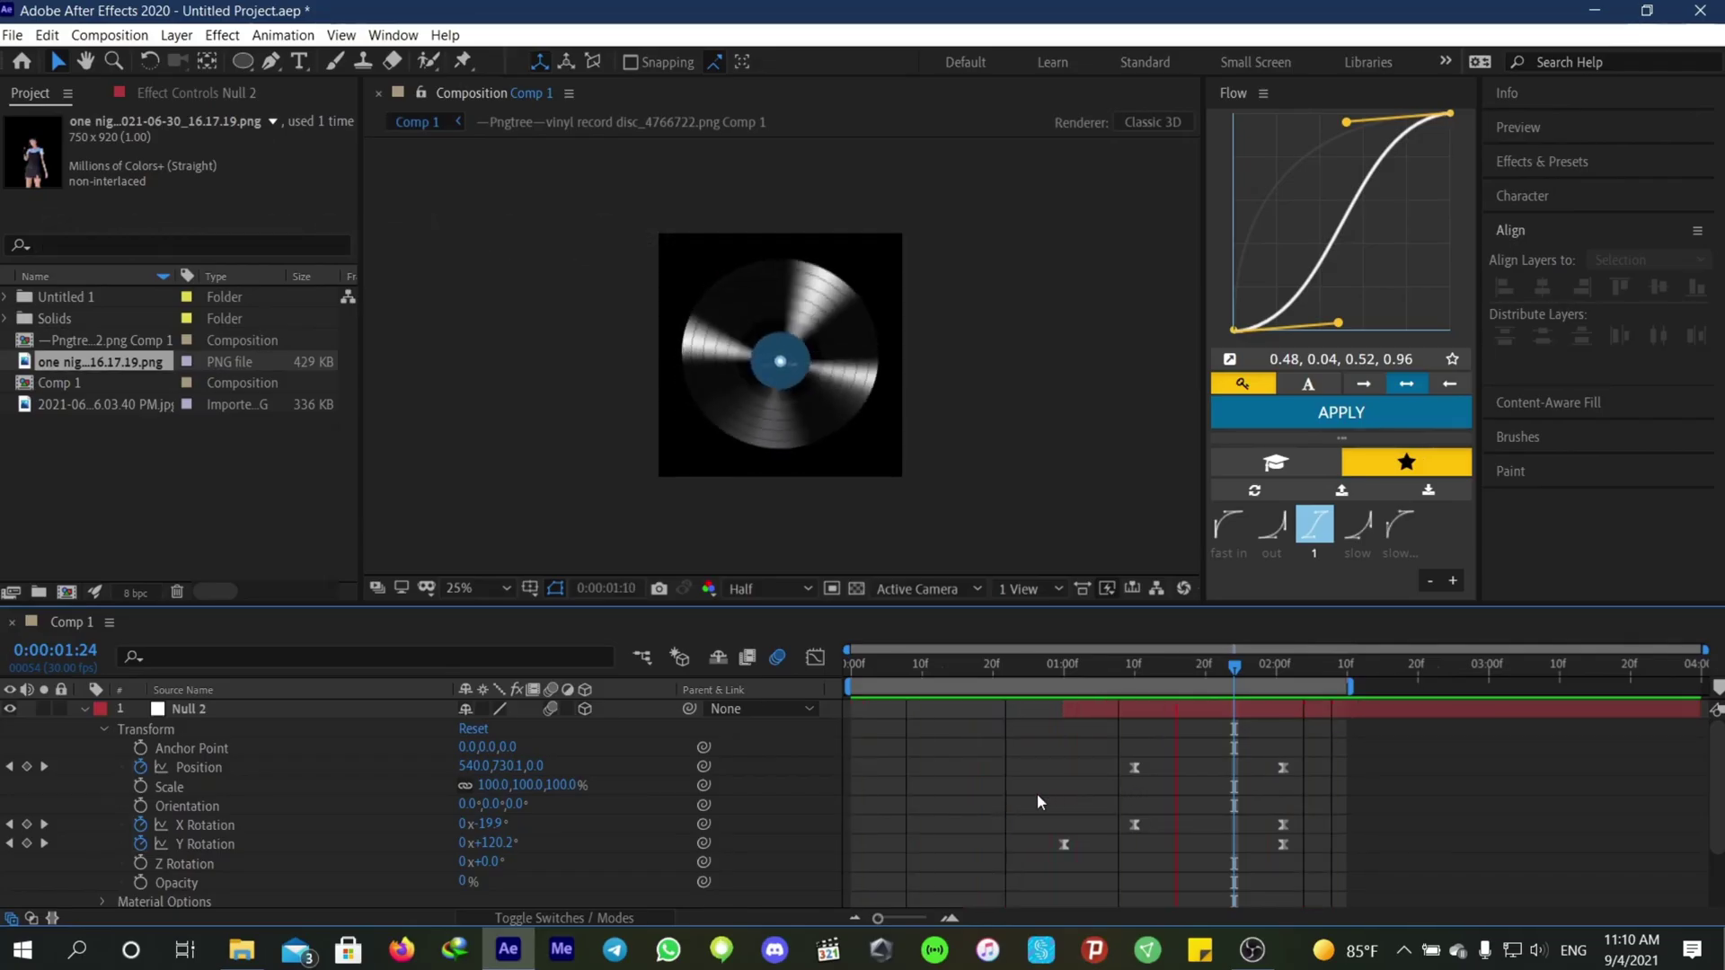
pyautogui.press('space')
# Step: Collapse the properties of all layers and return to the start of the composition
pyautogui.click(923, 789)
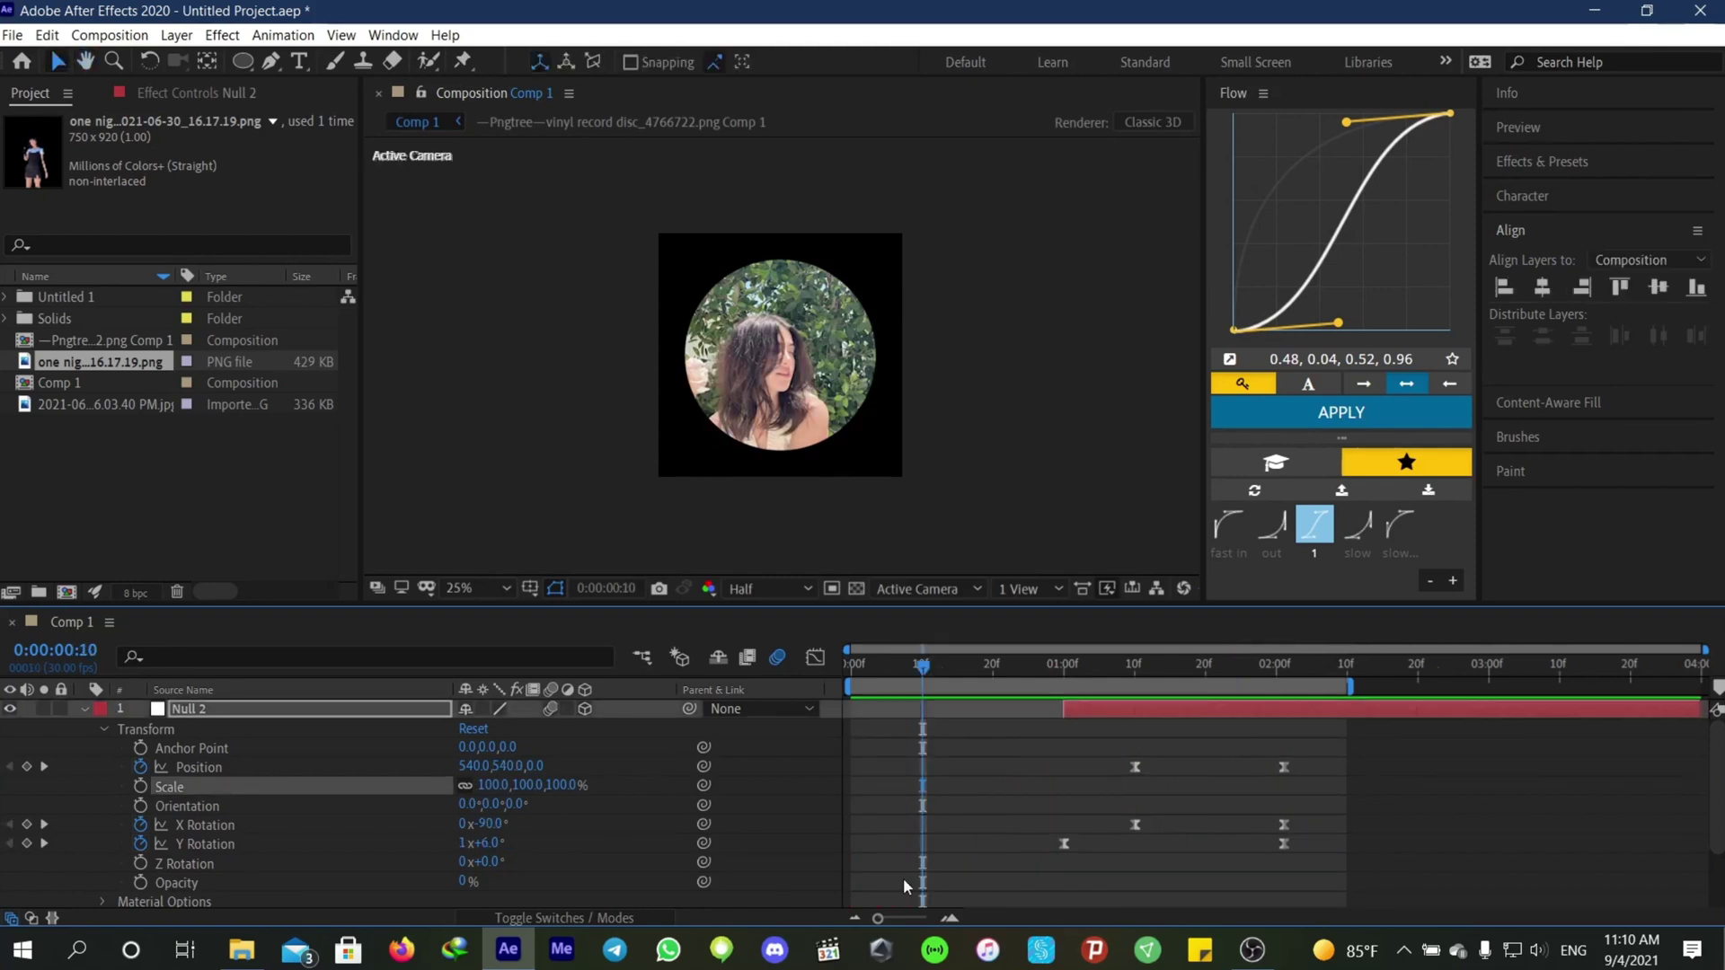
pyautogui.press('s')
pyautogui.click(1007, 860)
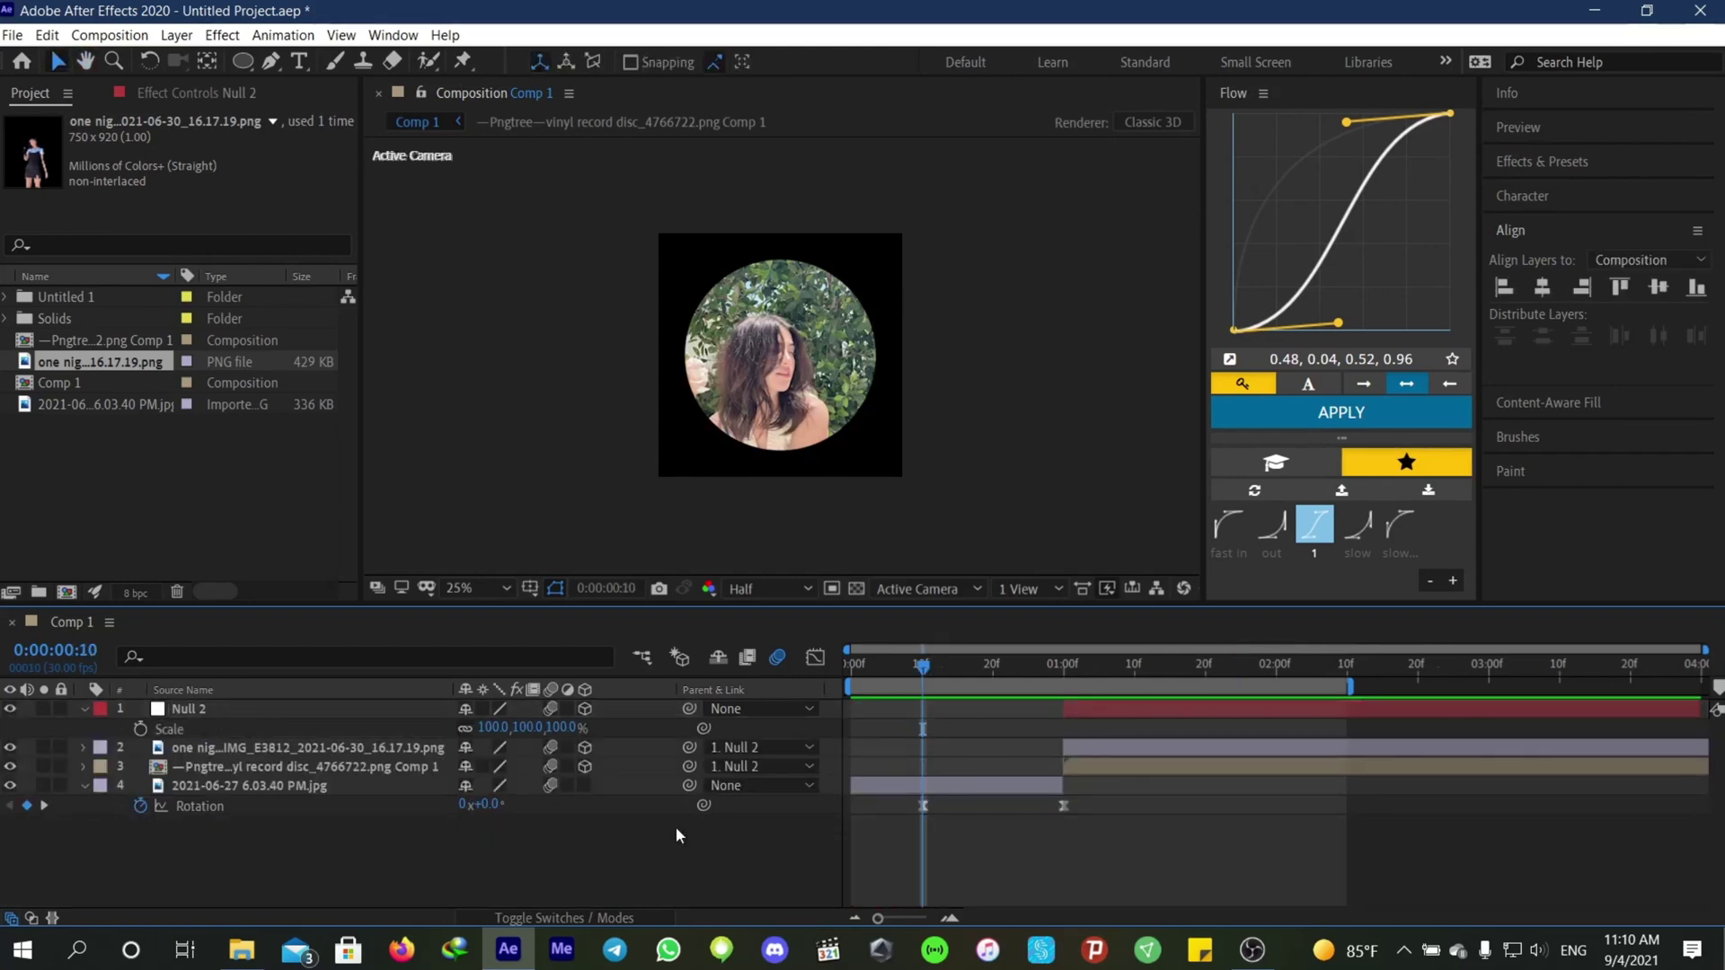
pyautogui.press('u')
pyautogui.press('Home')
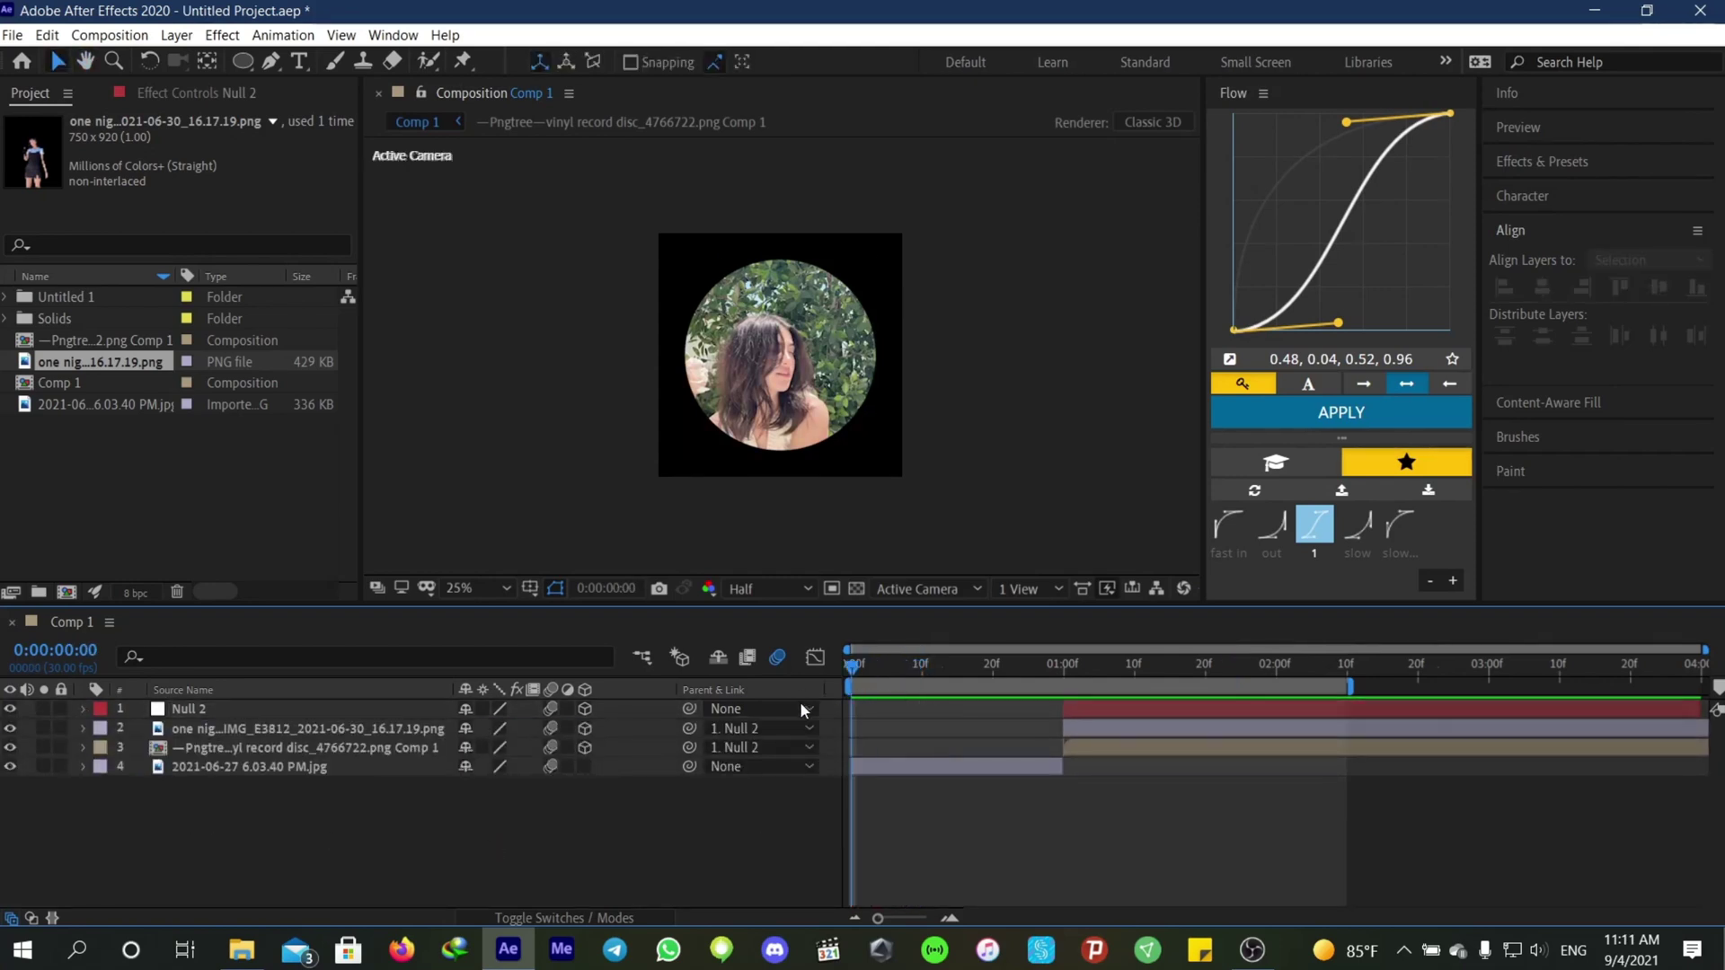
pyautogui.press('space')
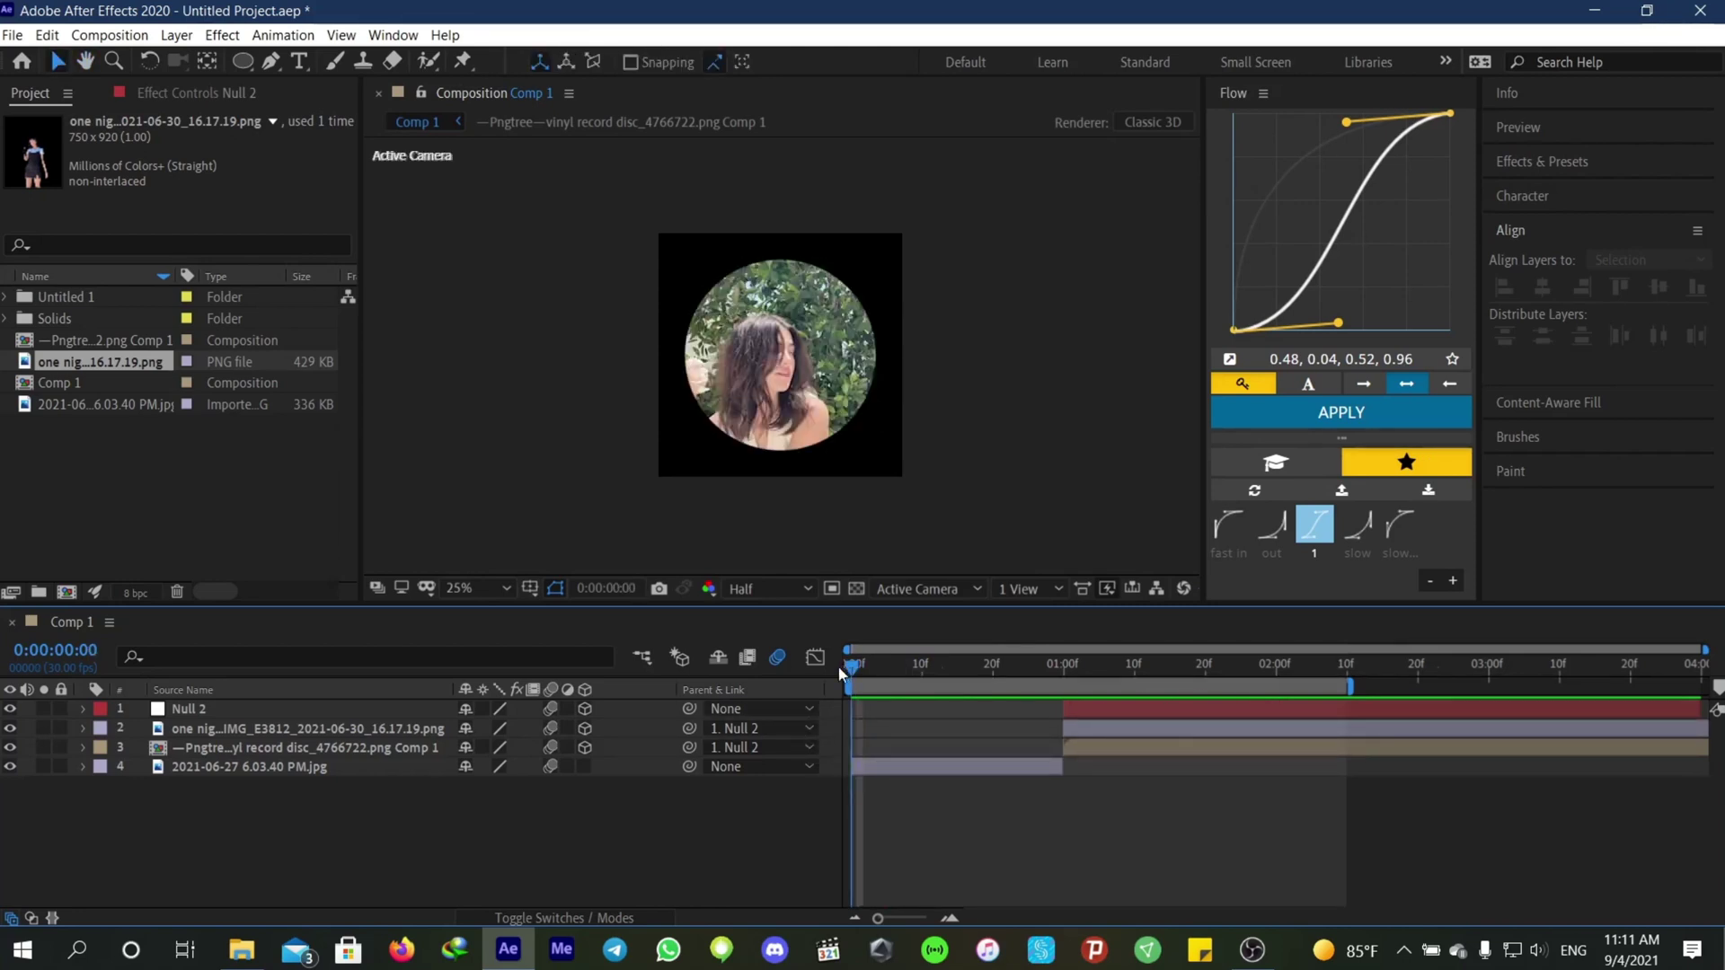
# Step: Create a 1080 x 1080 px solid in royal blue (0091FF) and place it beneath all other layers
pyautogui.rightClick(910, 639)
pyautogui.moveTo(960, 656)
pyautogui.click(1242, 701)
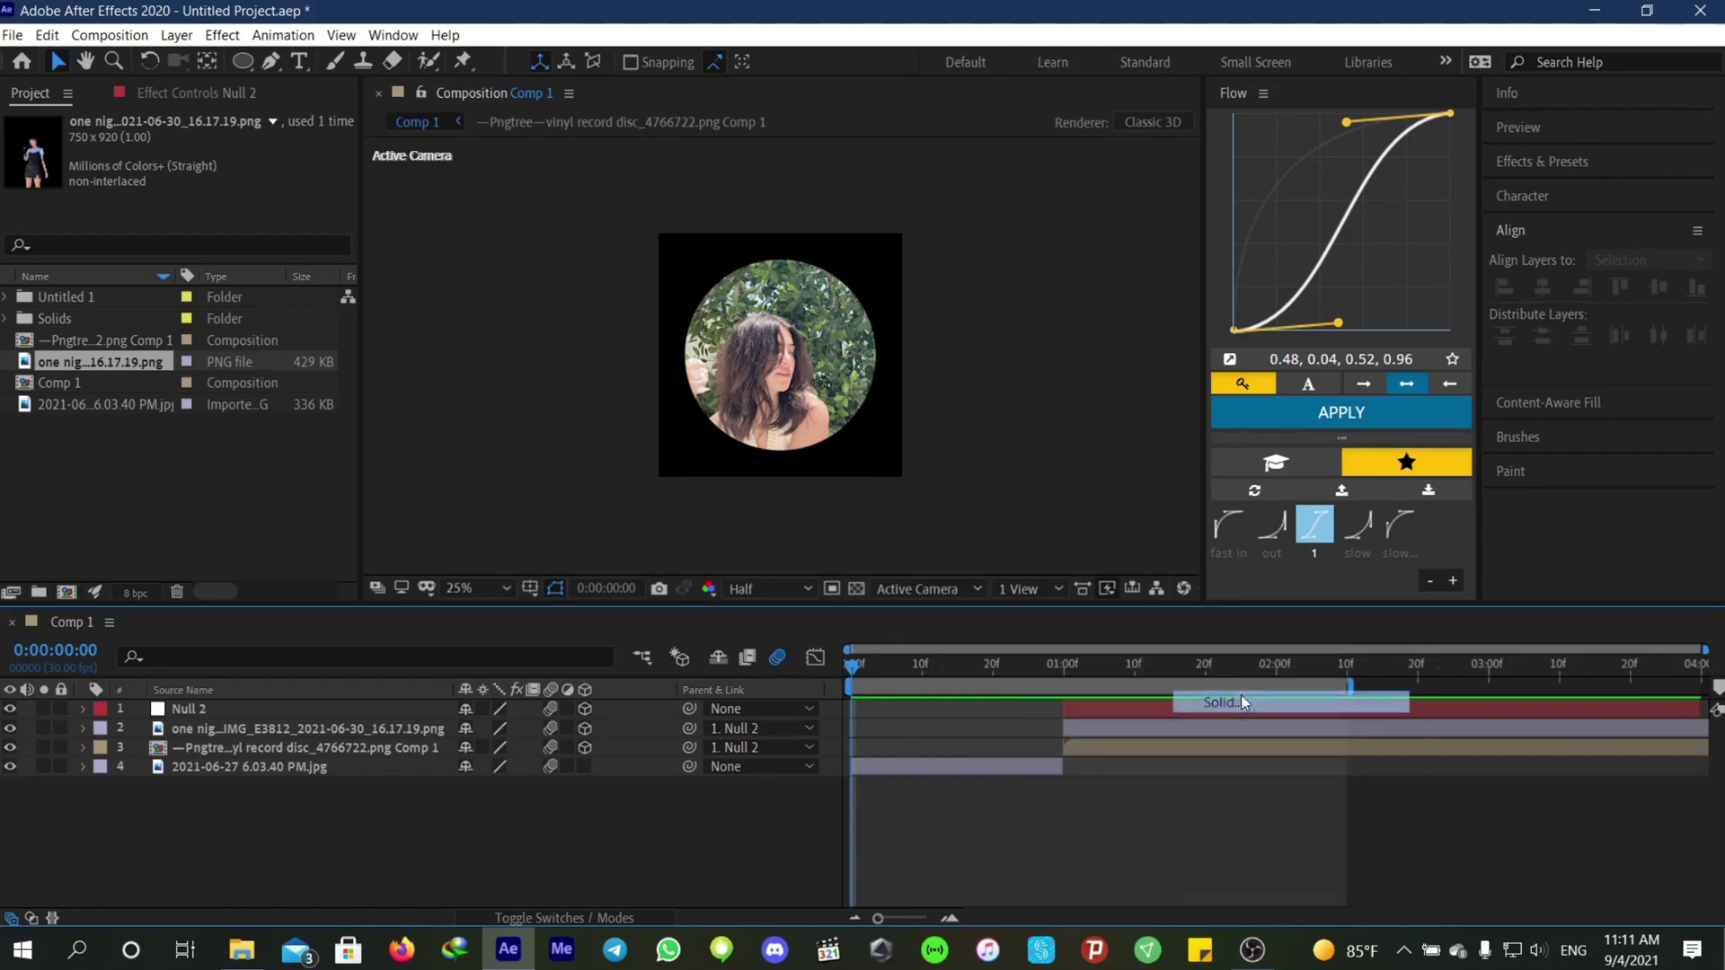
pyautogui.click(1188, 701)
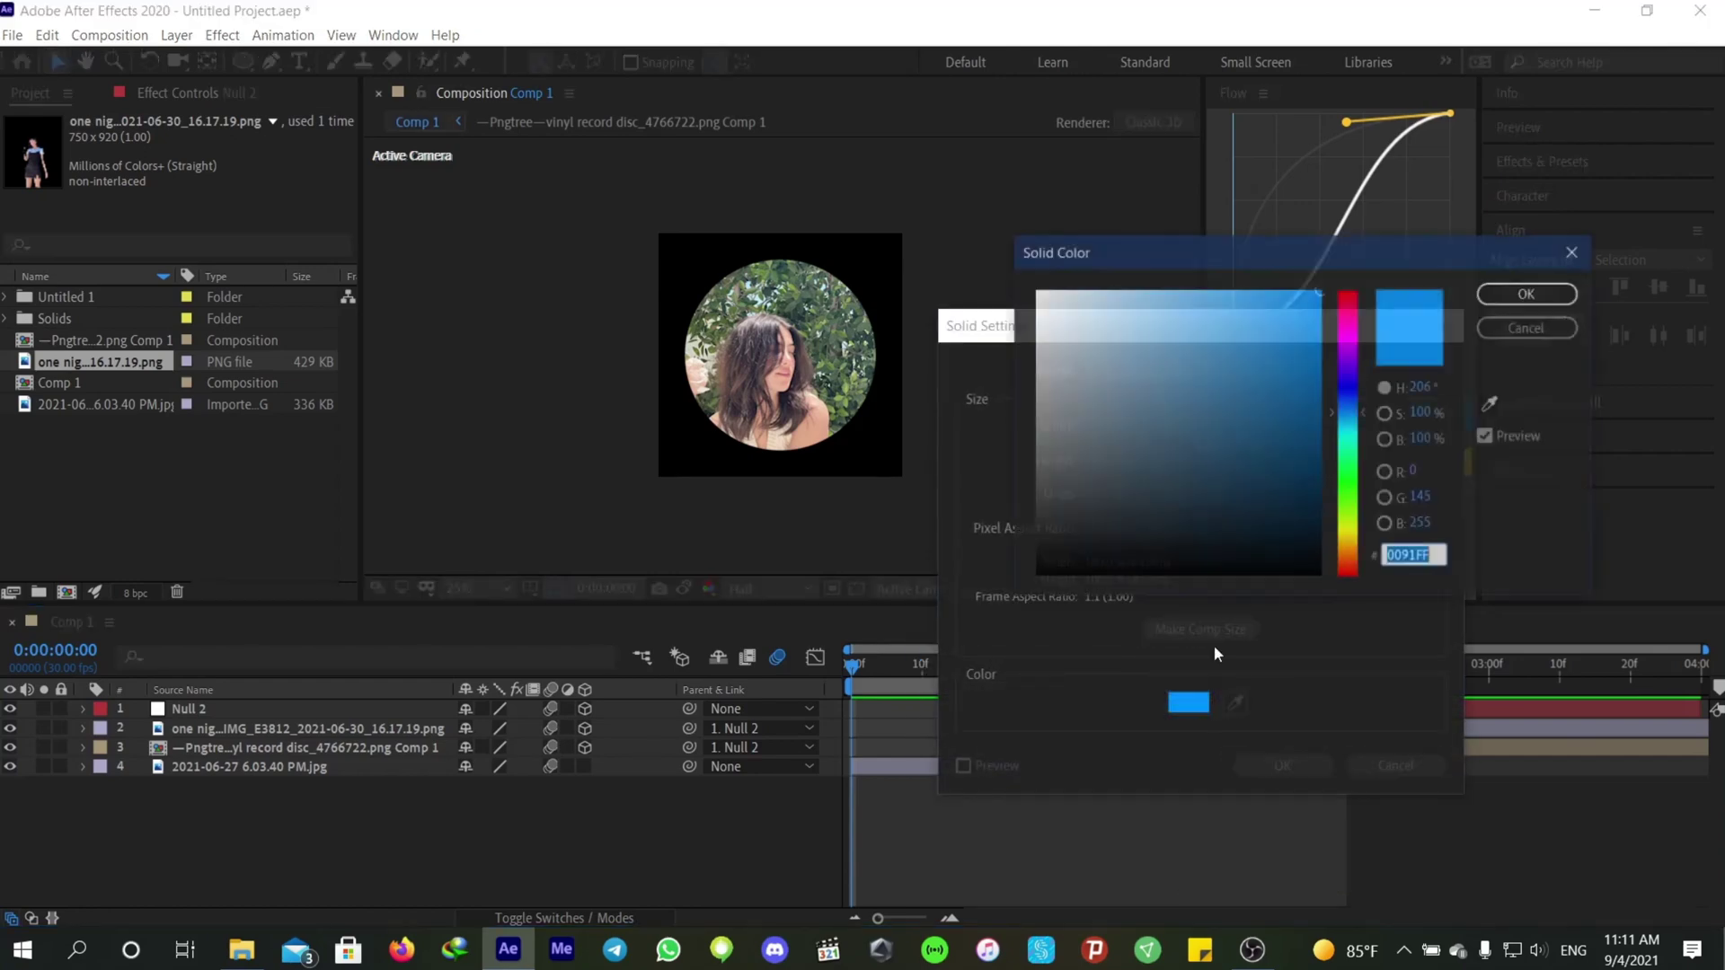
pyautogui.click(1514, 327)
pyautogui.click(1528, 293)
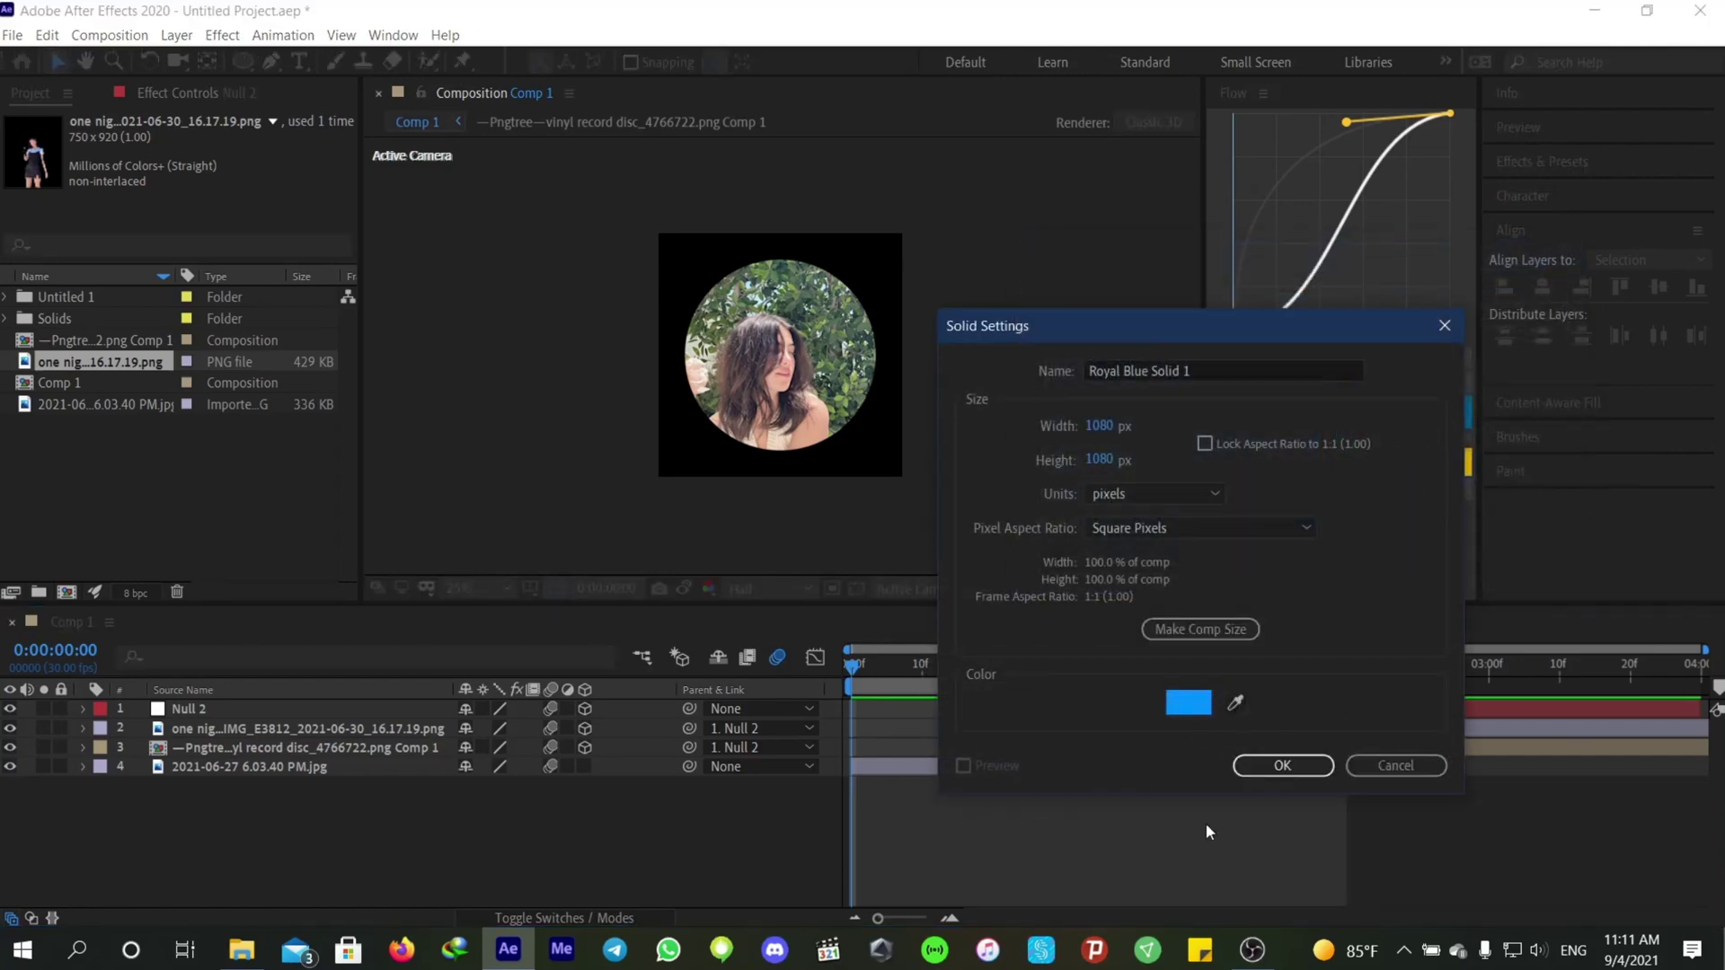
pyautogui.click(1282, 767)
pyautogui.moveTo(361, 719); pyautogui.dragTo(320, 792)
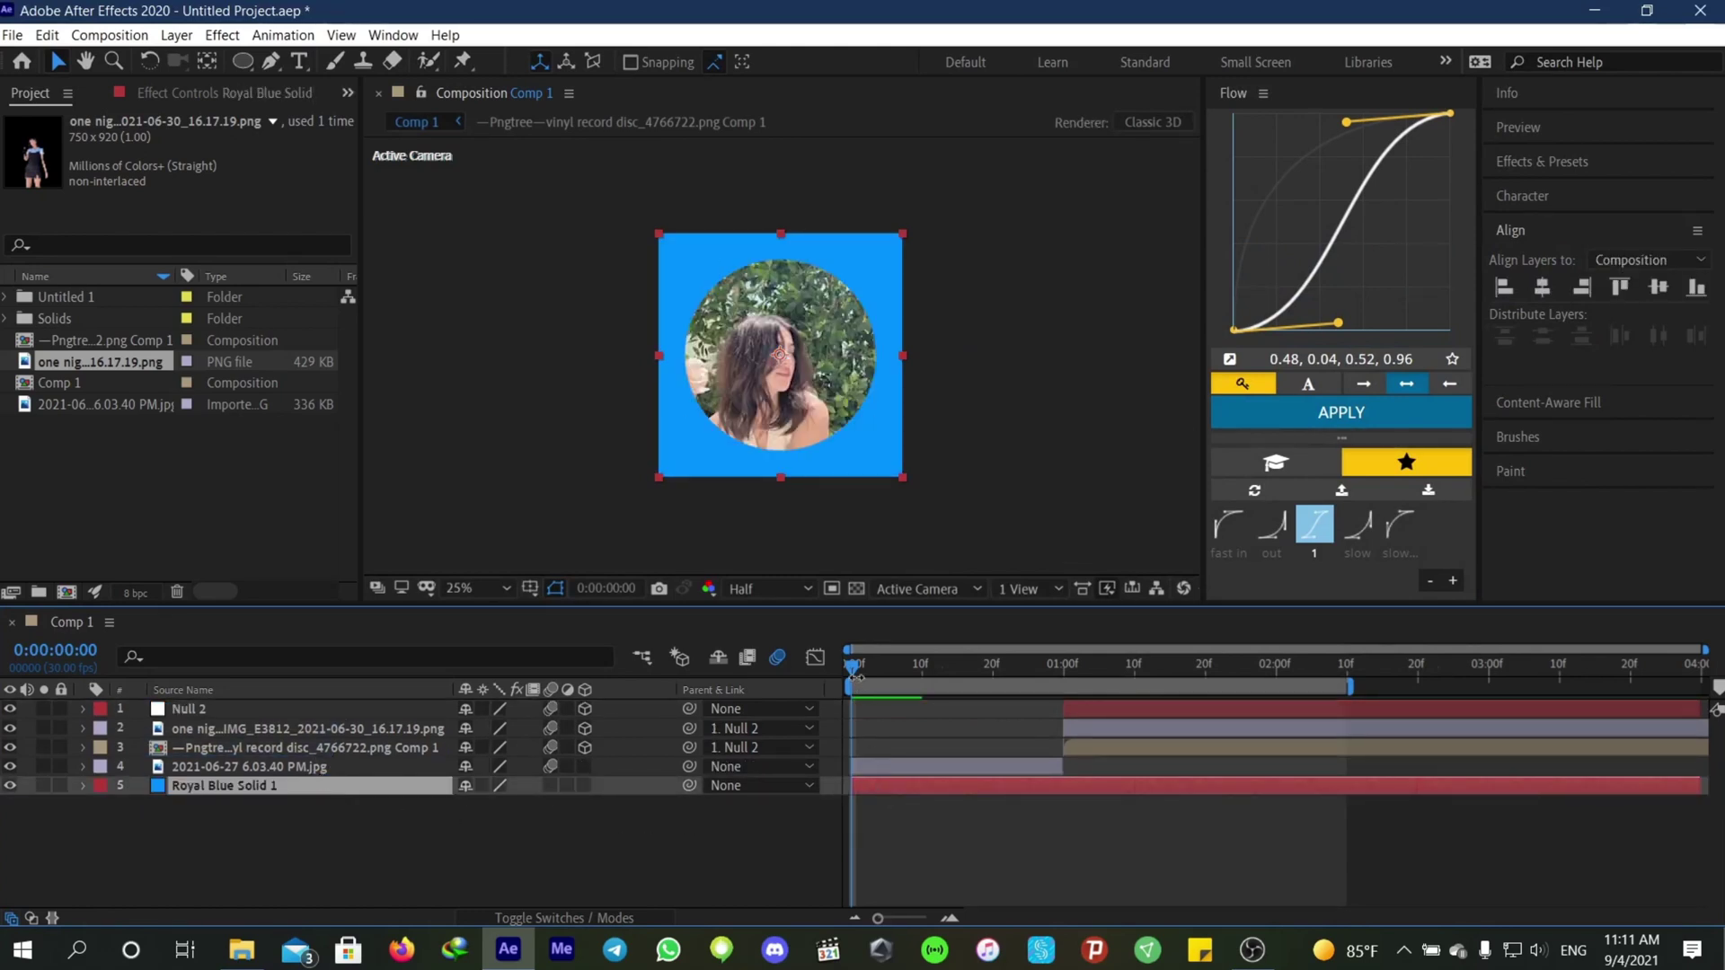
# Step: Change the background solid's color to light blue (7BC4FC)
pyautogui.moveTo(867, 676); pyautogui.dragTo(834, 766)
pyautogui.hotkey('ctrl', 'shift', 'y')
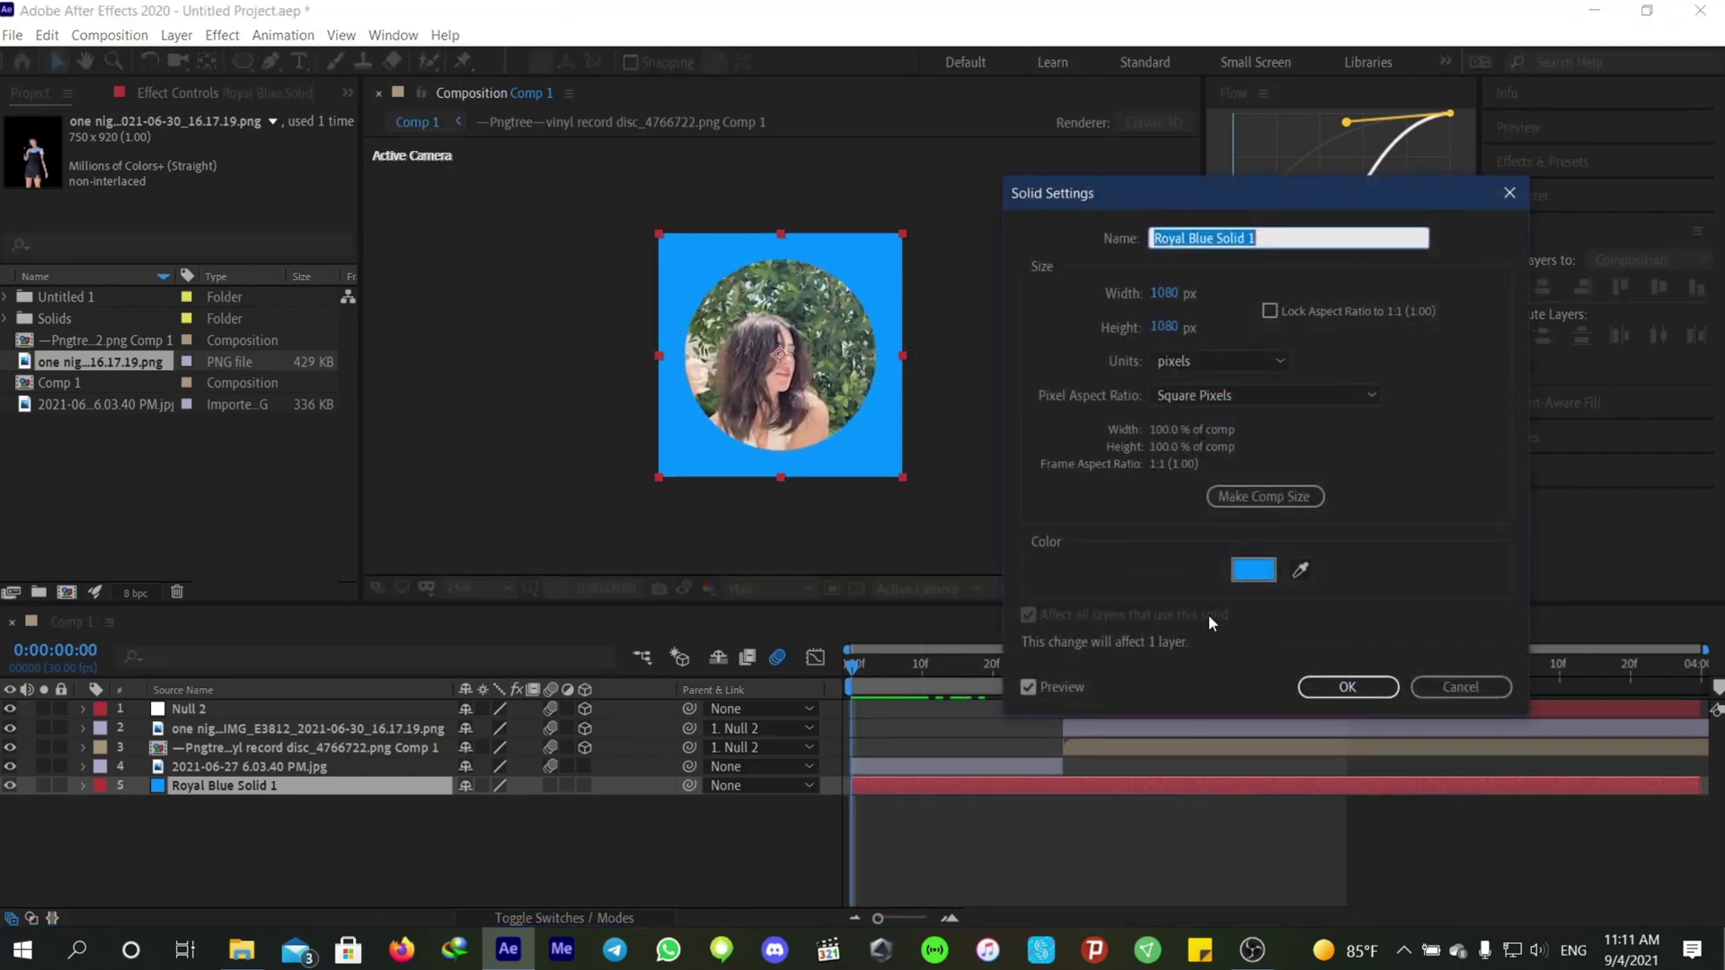
pyautogui.click(1251, 570)
pyautogui.click(1171, 291)
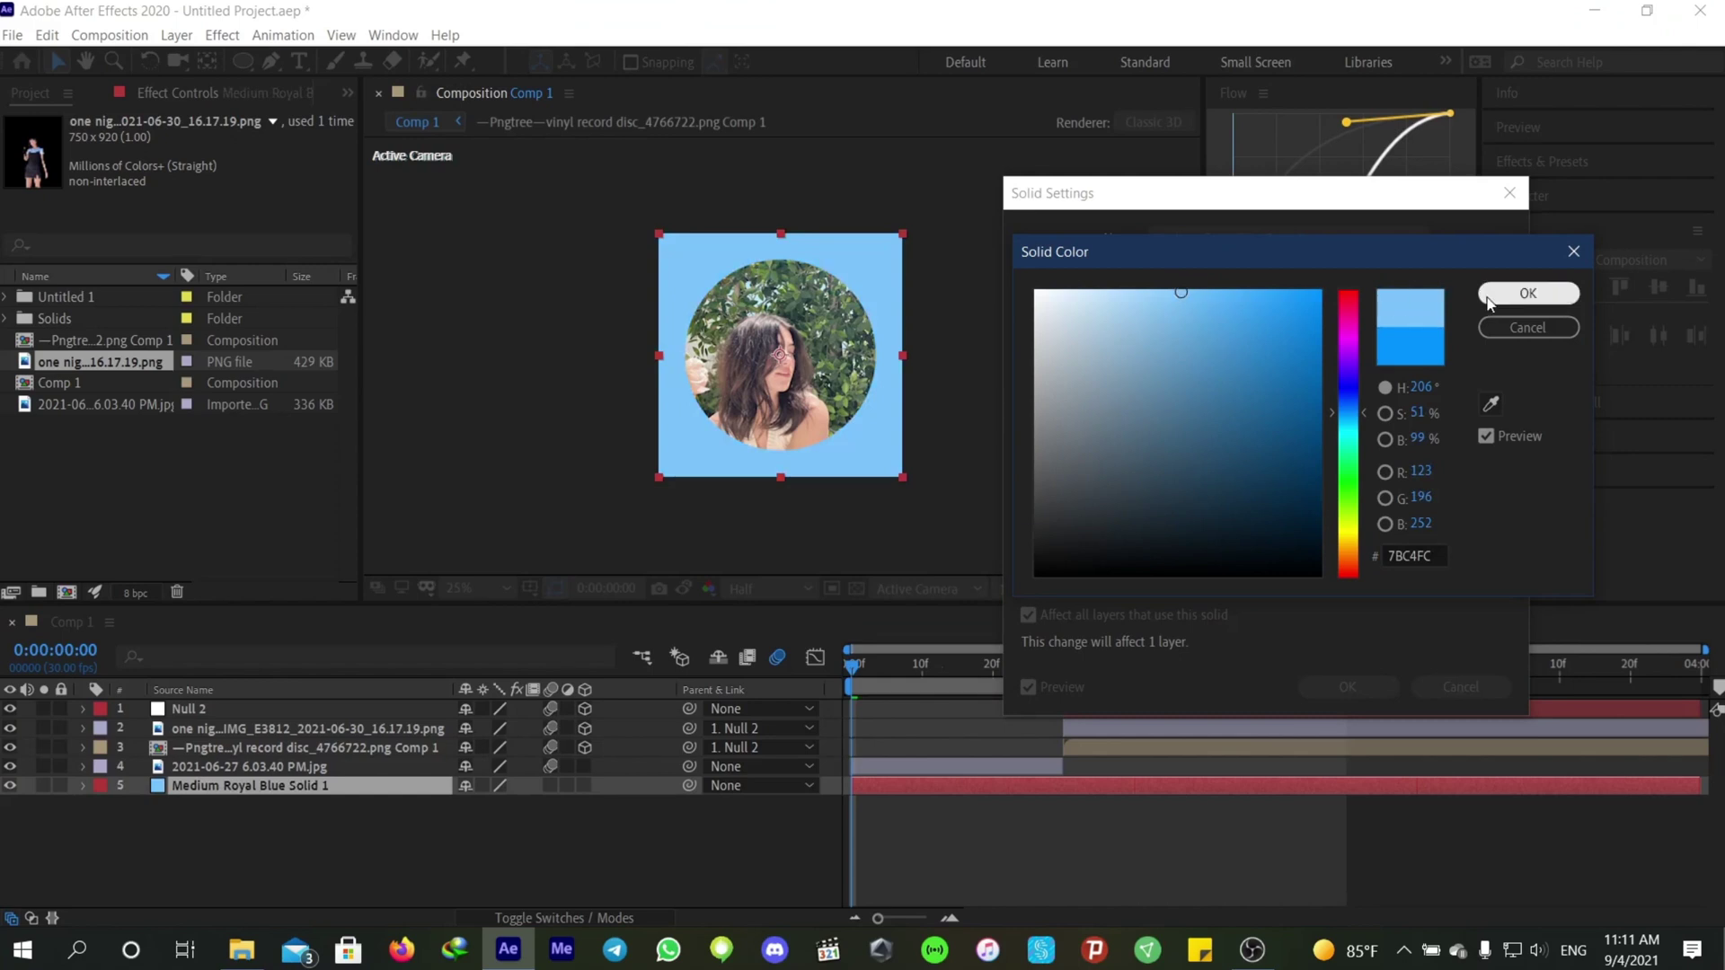
pyautogui.click(1527, 293)
pyautogui.click(1355, 687)
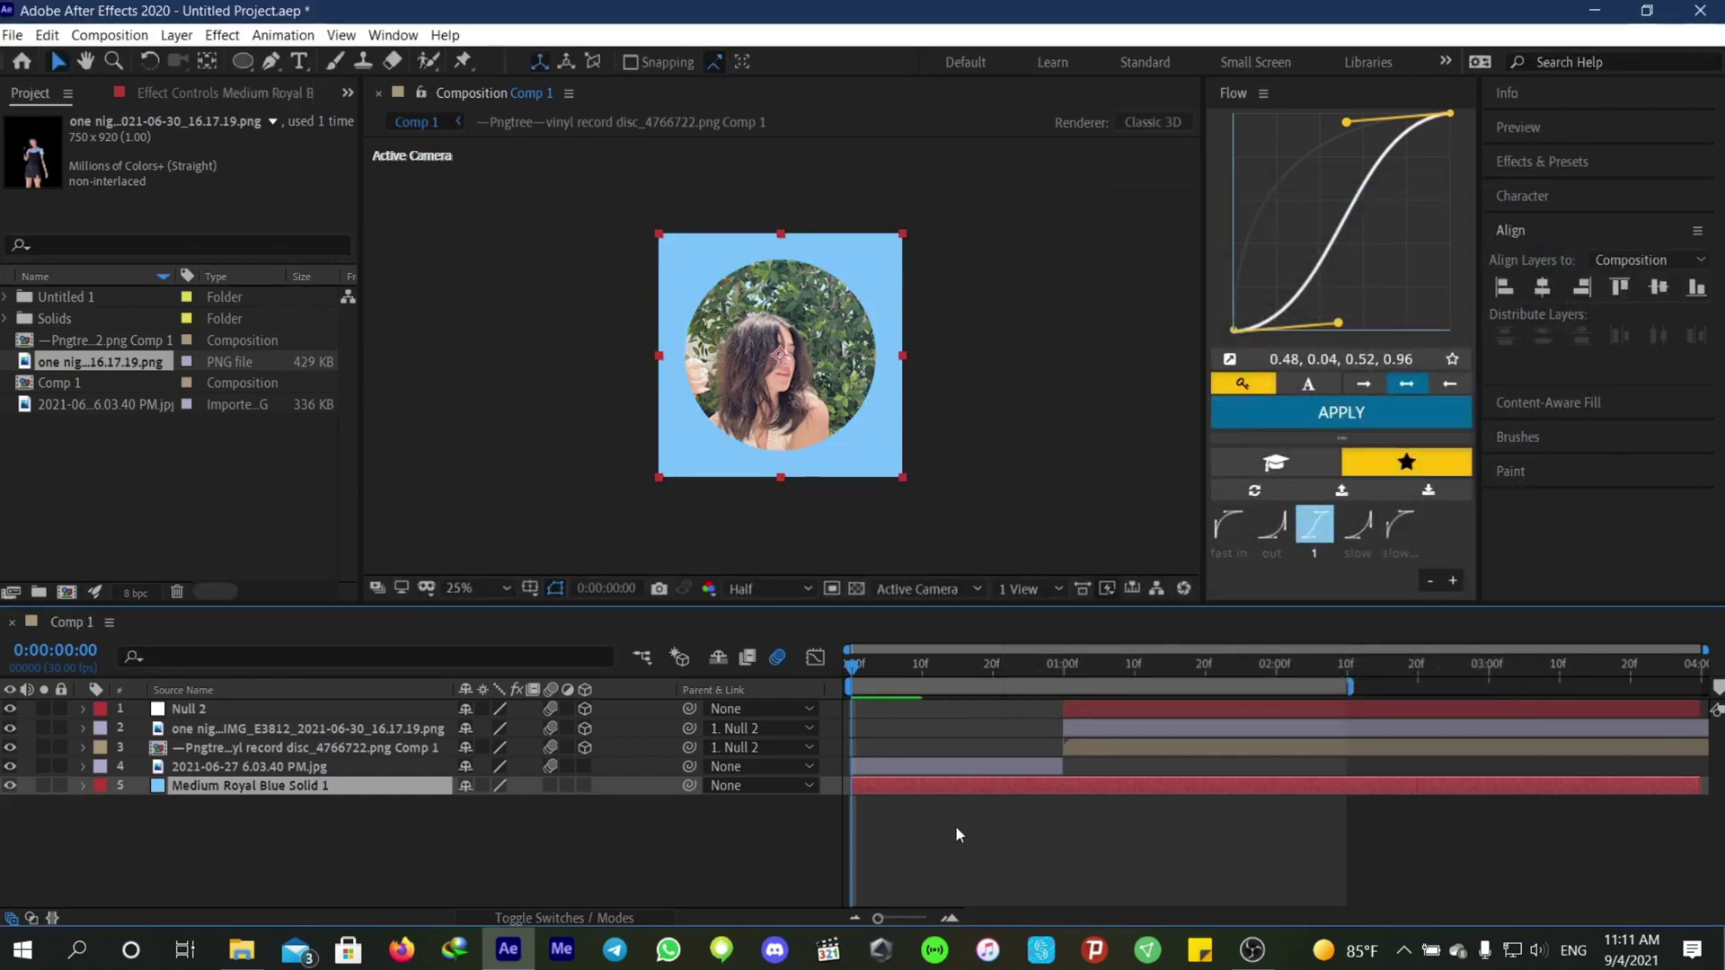
# Step: Duplicate the light blue solid and recolor the upper copy as a new solid in deeper blue (0085EA)
pyautogui.hotkey('ctrl', 'd')
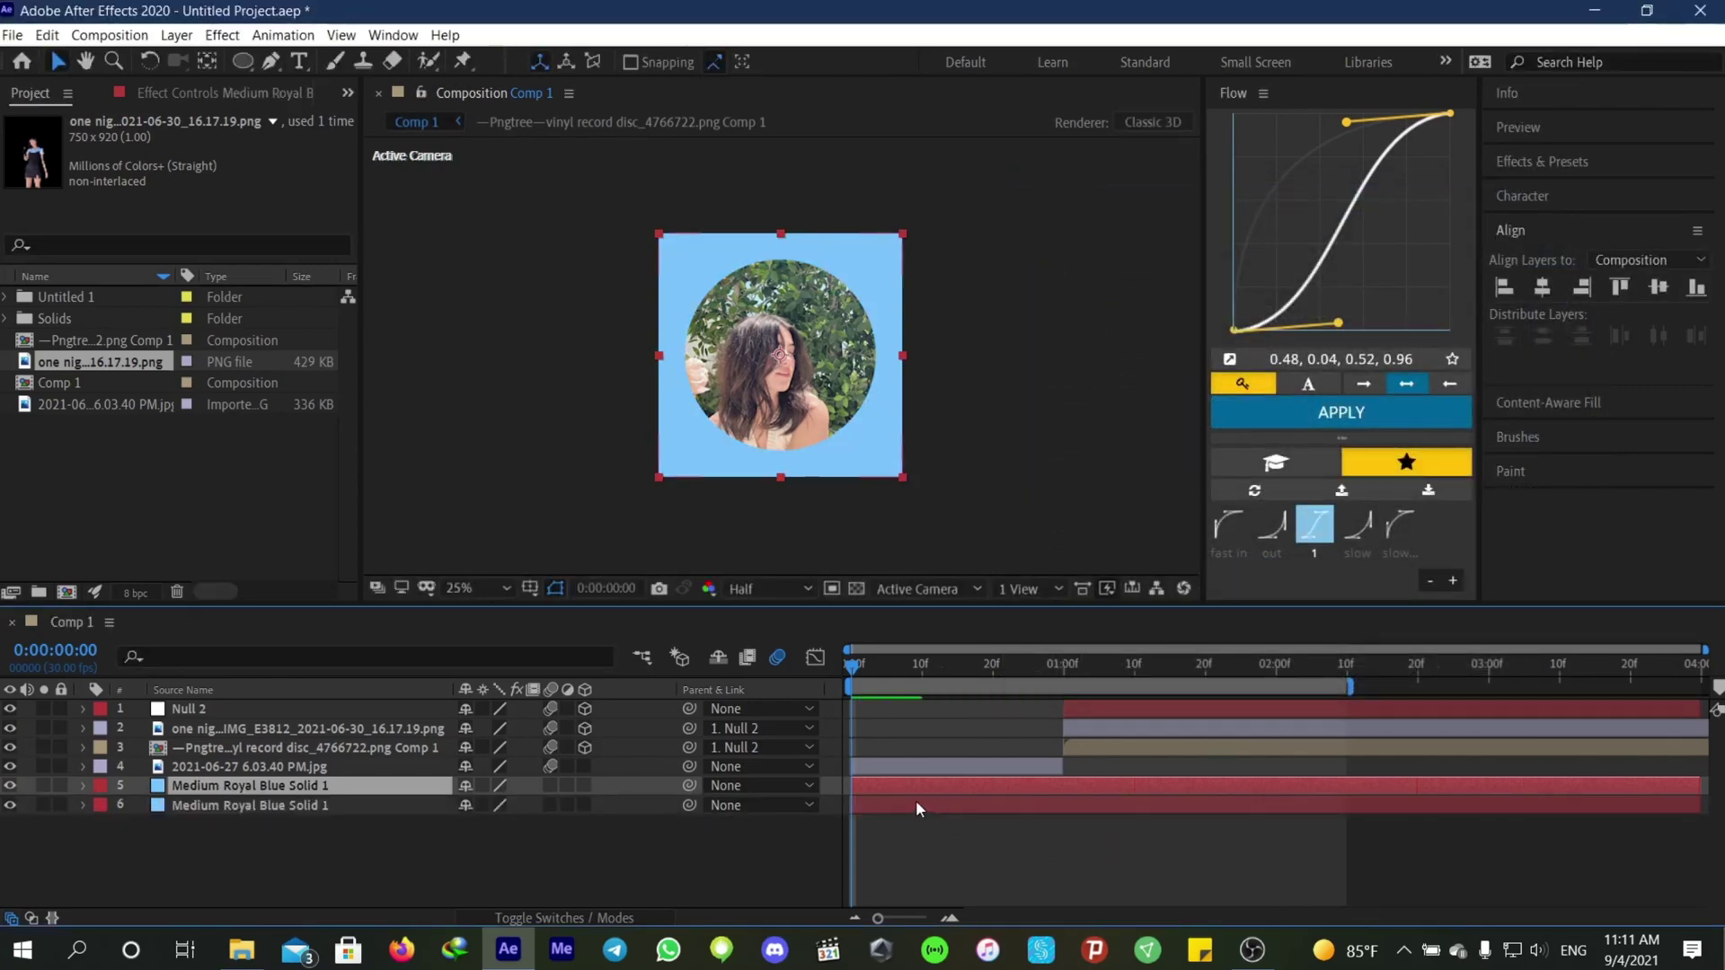
pyautogui.hotkey('ctrl', 'shift', 'y')
pyautogui.click(1244, 568)
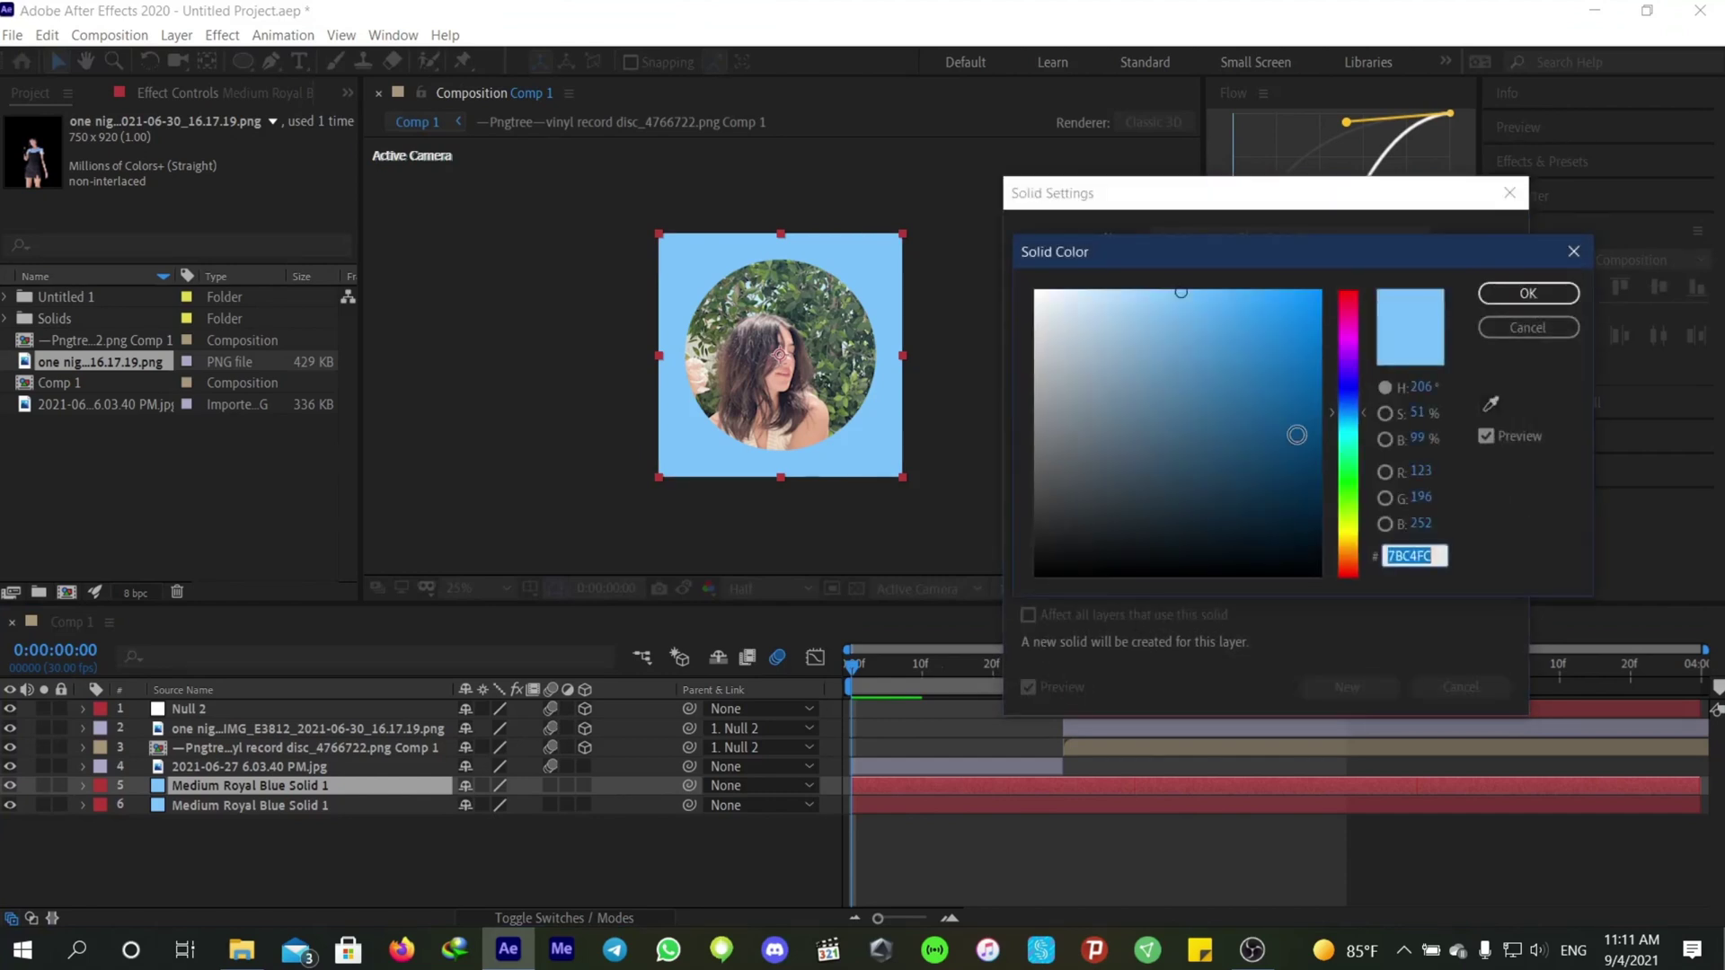
pyautogui.moveTo(1301, 353)
pyautogui.mouseDown()
pyautogui.moveTo(1330, 360)
pyautogui.moveTo(1322, 314)
pyautogui.mouseUp()
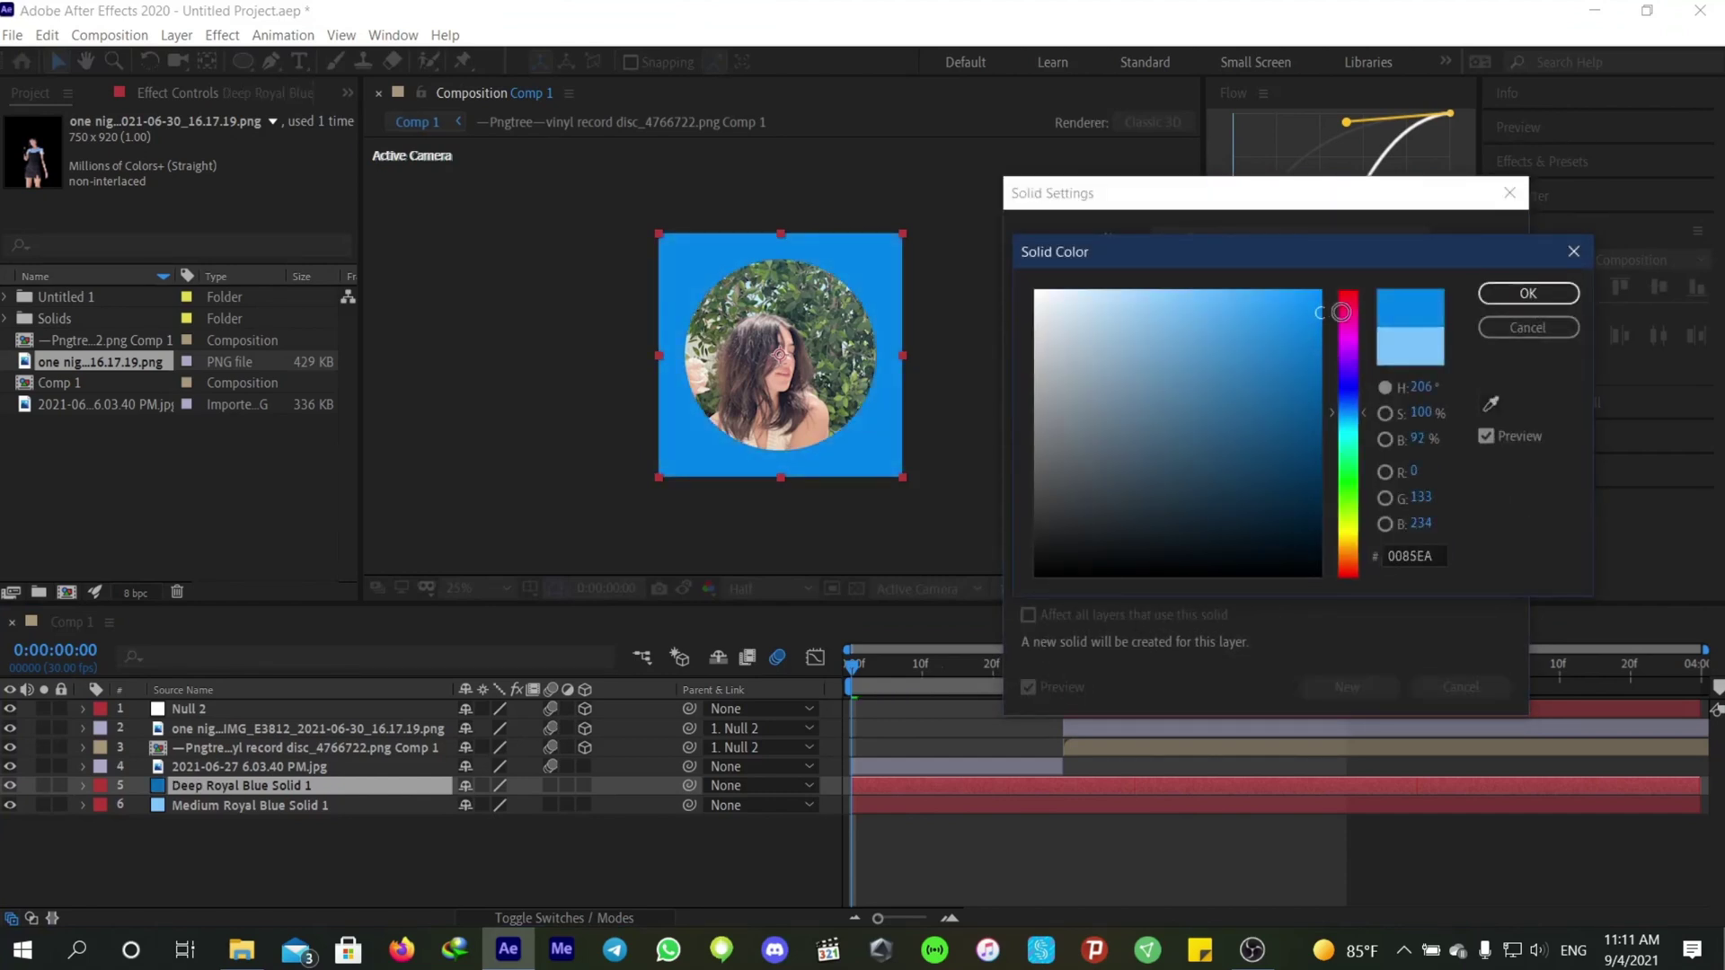
pyautogui.click(1528, 293)
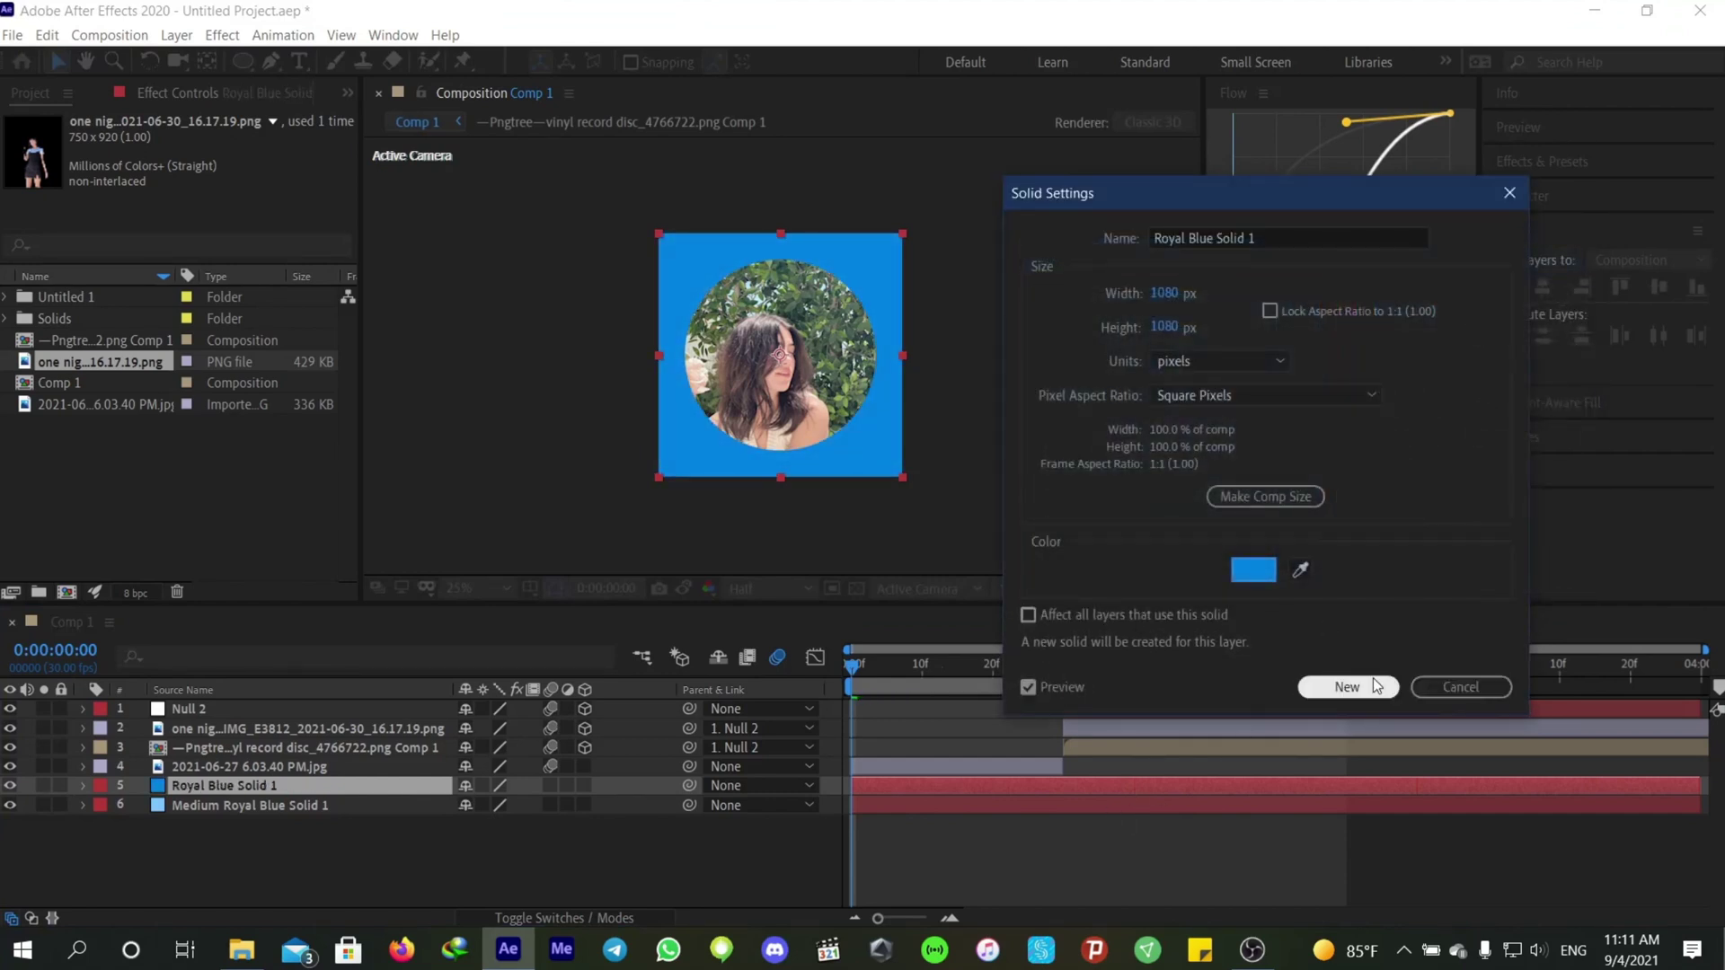
pyautogui.click(1373, 679)
# Step: Apply S_WipeCircle to the upper blue solid and keyframe Wipe Percent from 100% at 0:00:00:25 to 0% at 0:00:01:15
pyautogui.click(1527, 164)
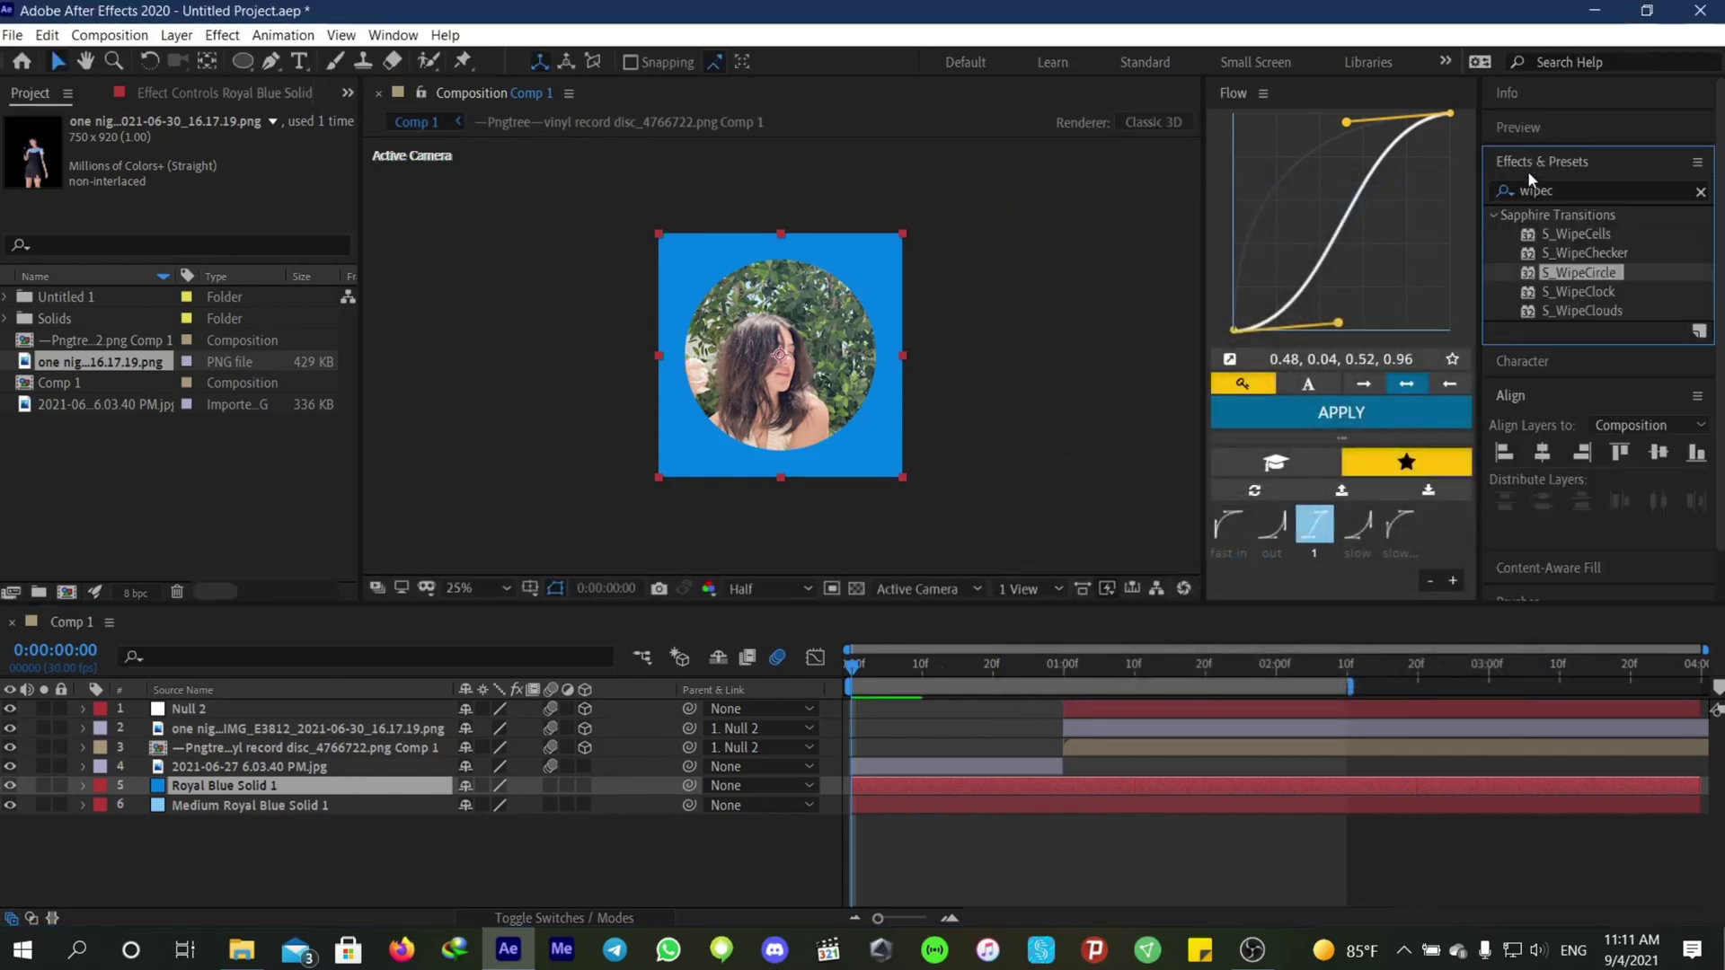
pyautogui.doubleClick(1558, 271)
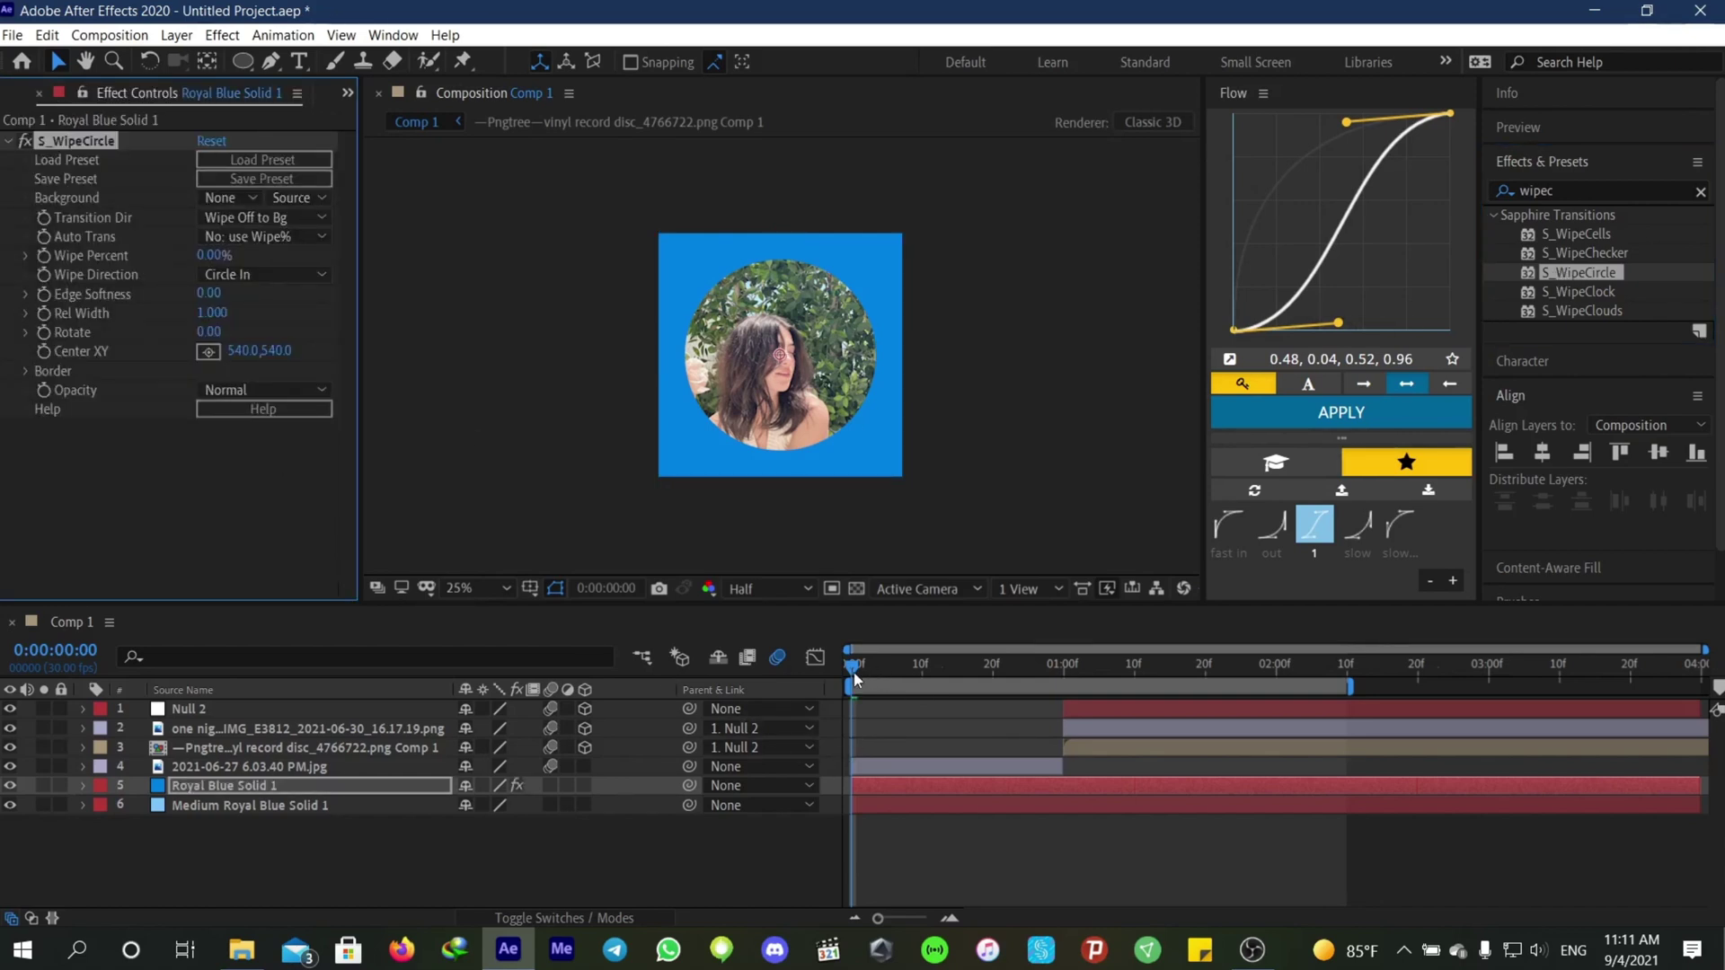
pyautogui.moveTo(856, 679); pyautogui.dragTo(1033, 713)
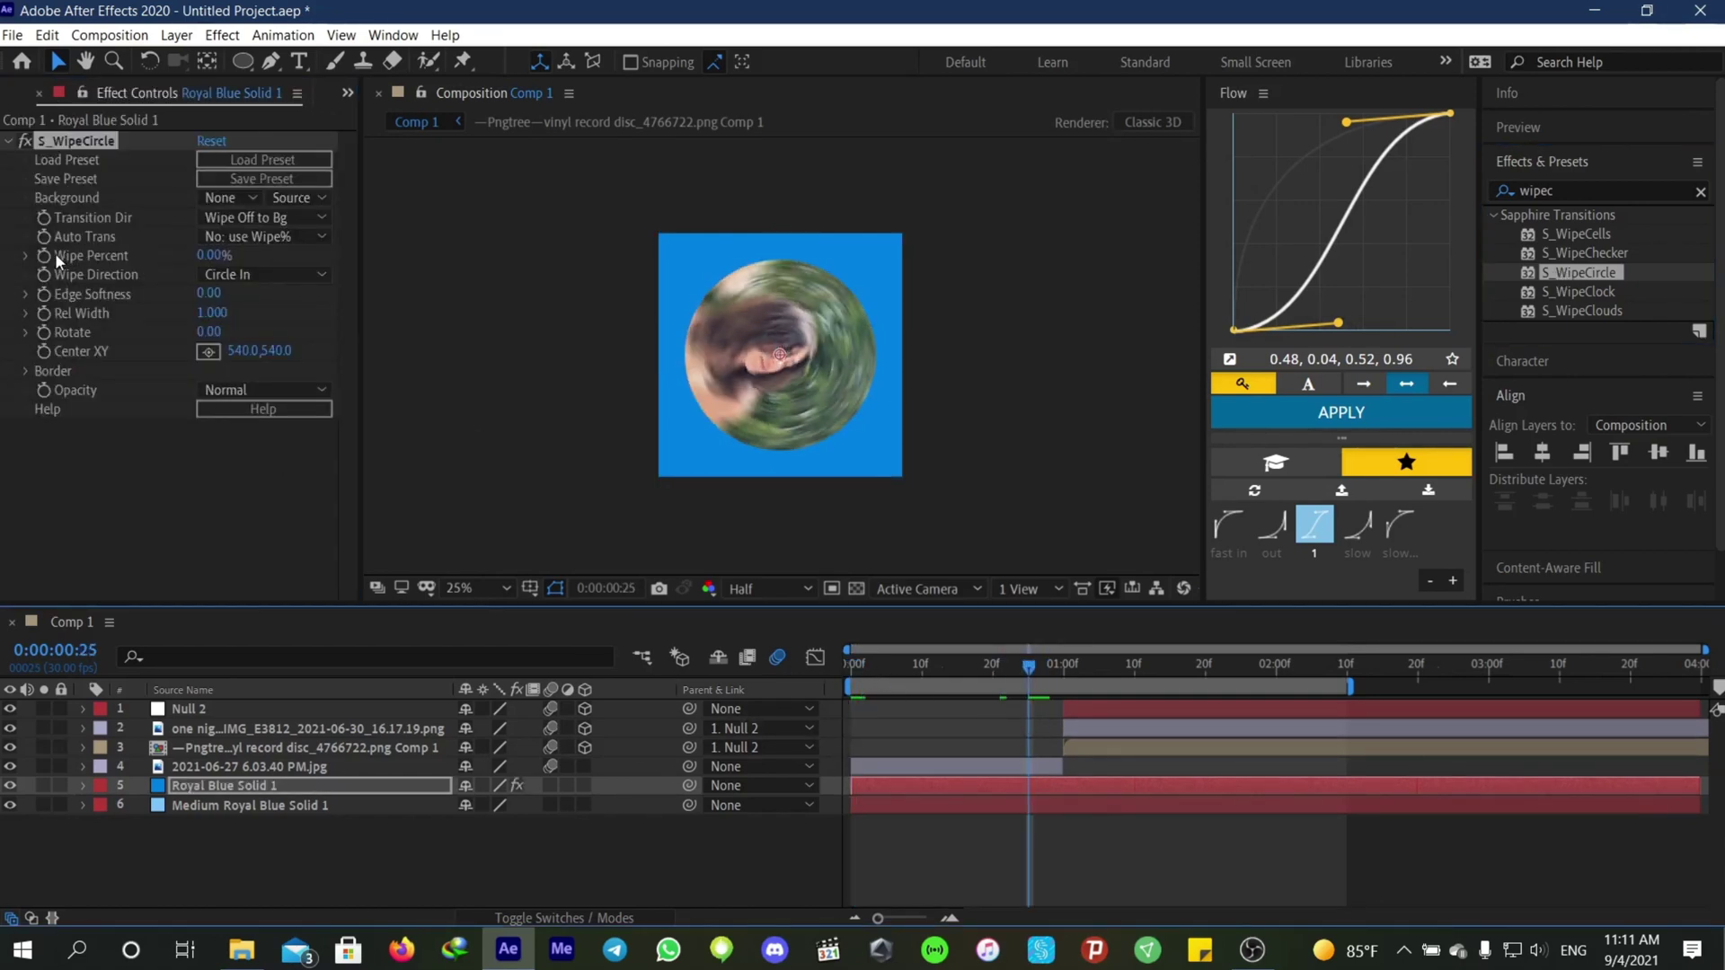
pyautogui.moveTo(208, 256); pyautogui.dragTo(321, 271)
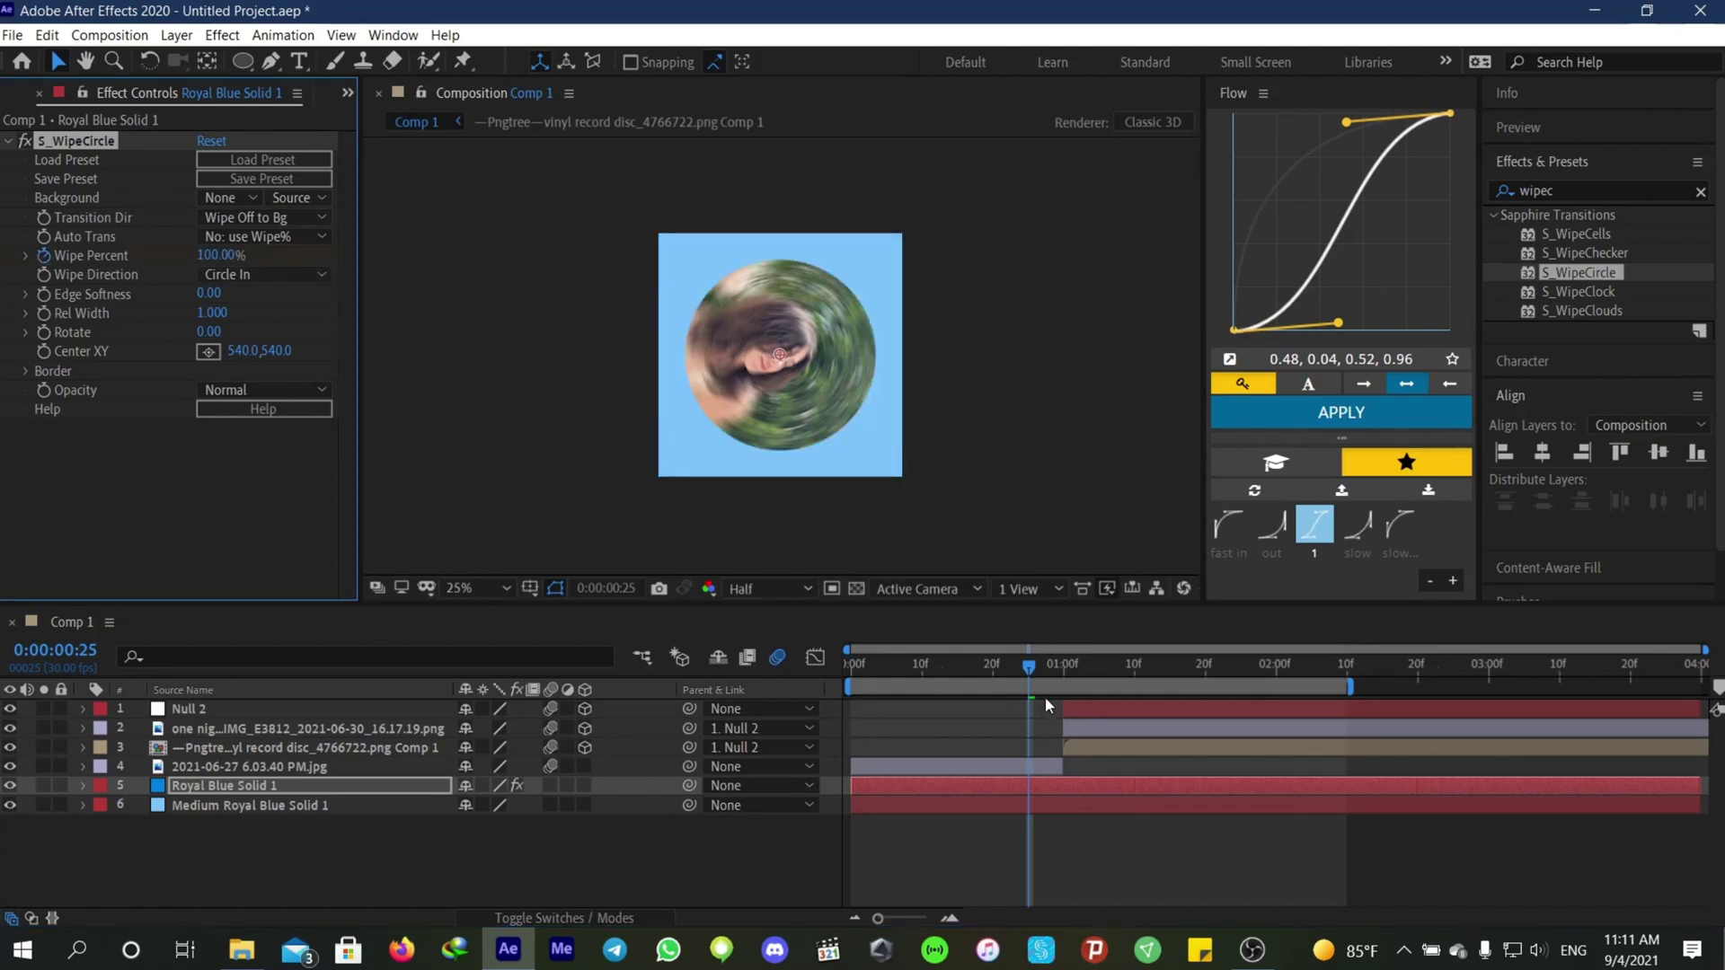
pyautogui.moveTo(1040, 675); pyautogui.dragTo(1170, 673)
pyautogui.moveTo(219, 256); pyautogui.dragTo(34, 287)
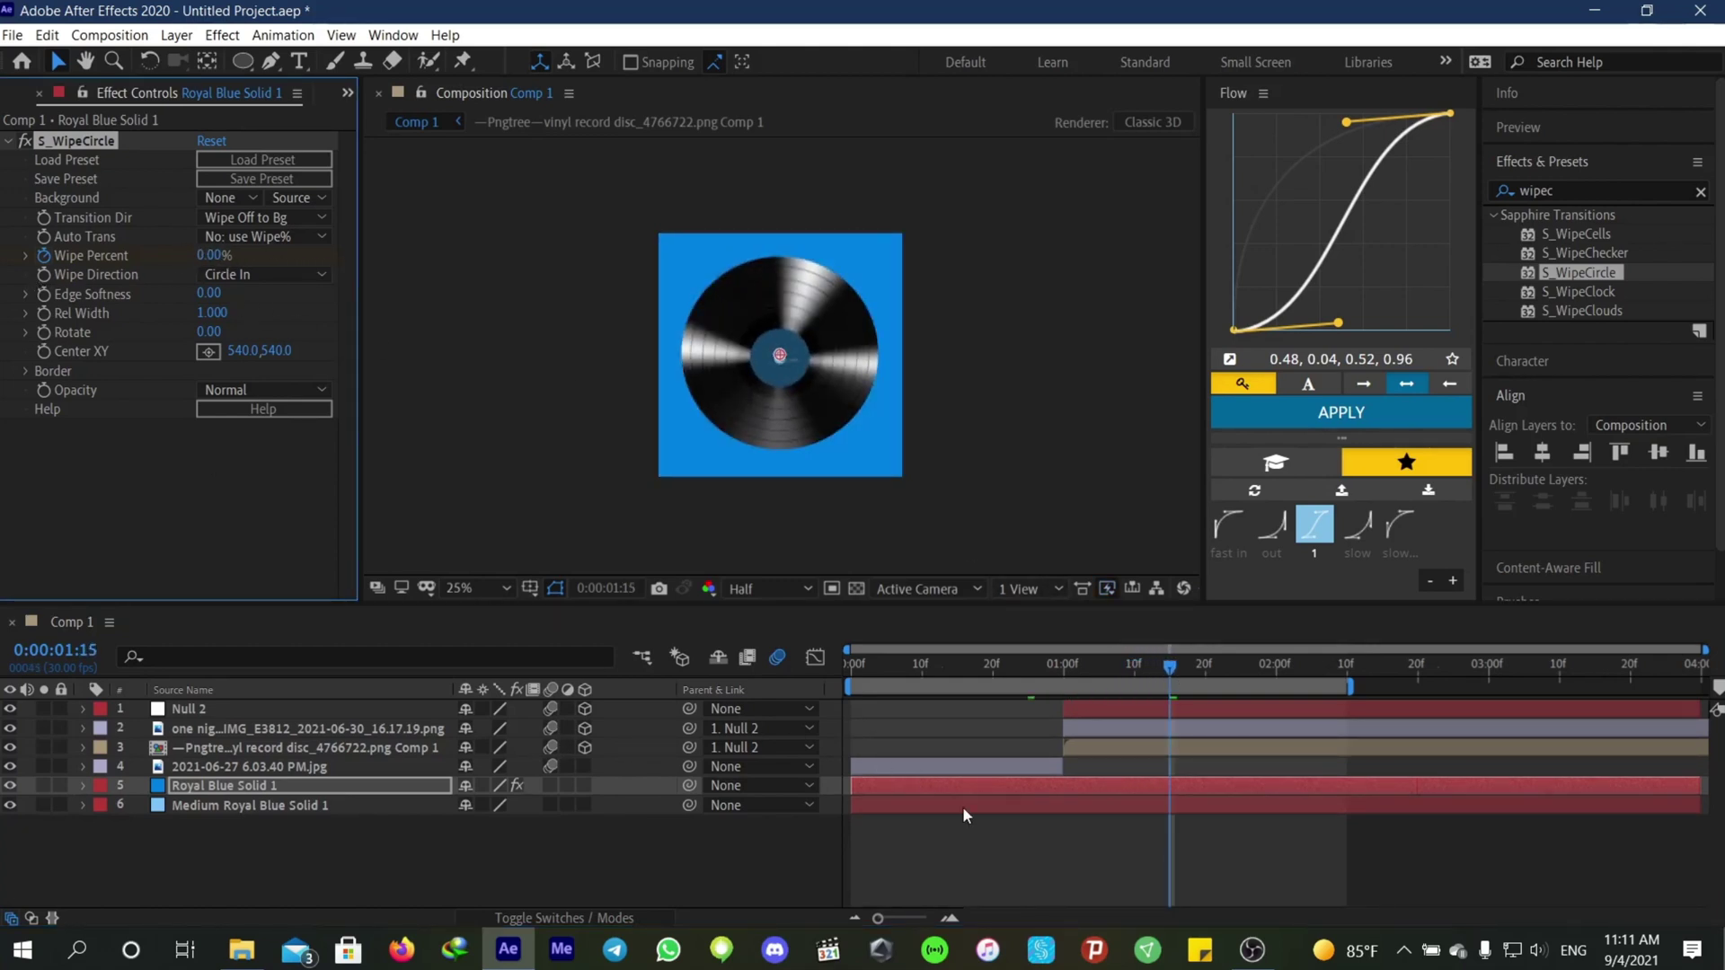
# Step: Apply the "out" Flow curve to both Wipe Percent keyframes and preview from the start of the composition
pyautogui.press('u')
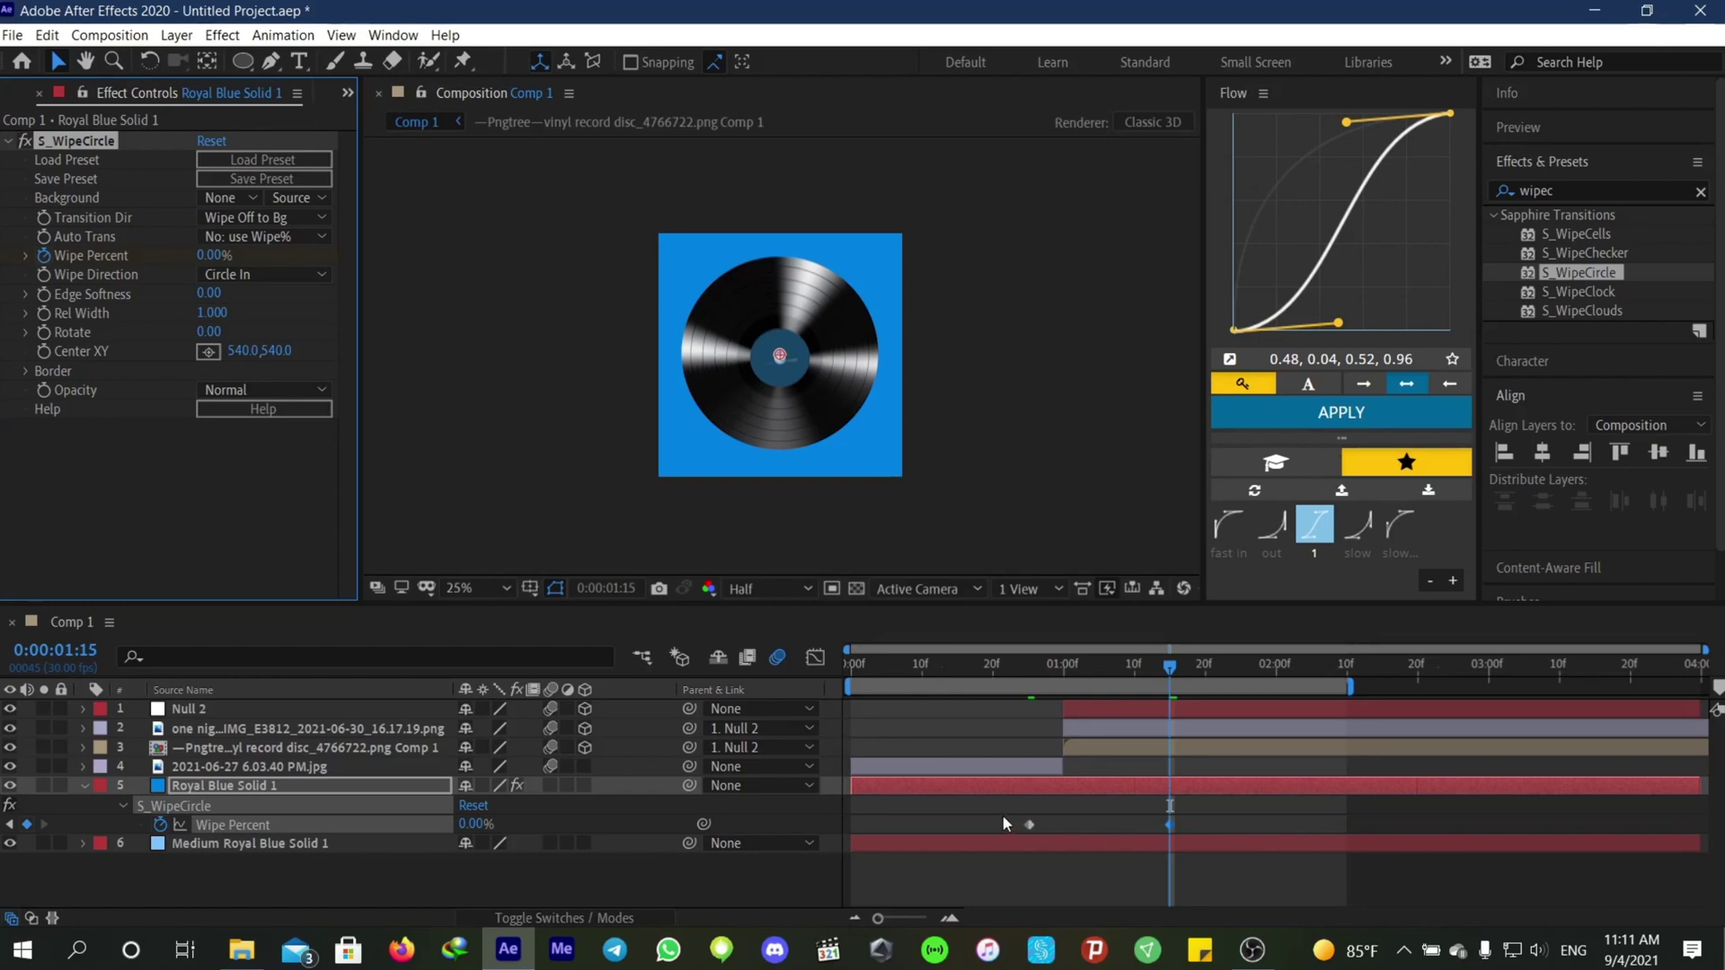
pyautogui.moveTo(1003, 816); pyautogui.dragTo(1173, 847)
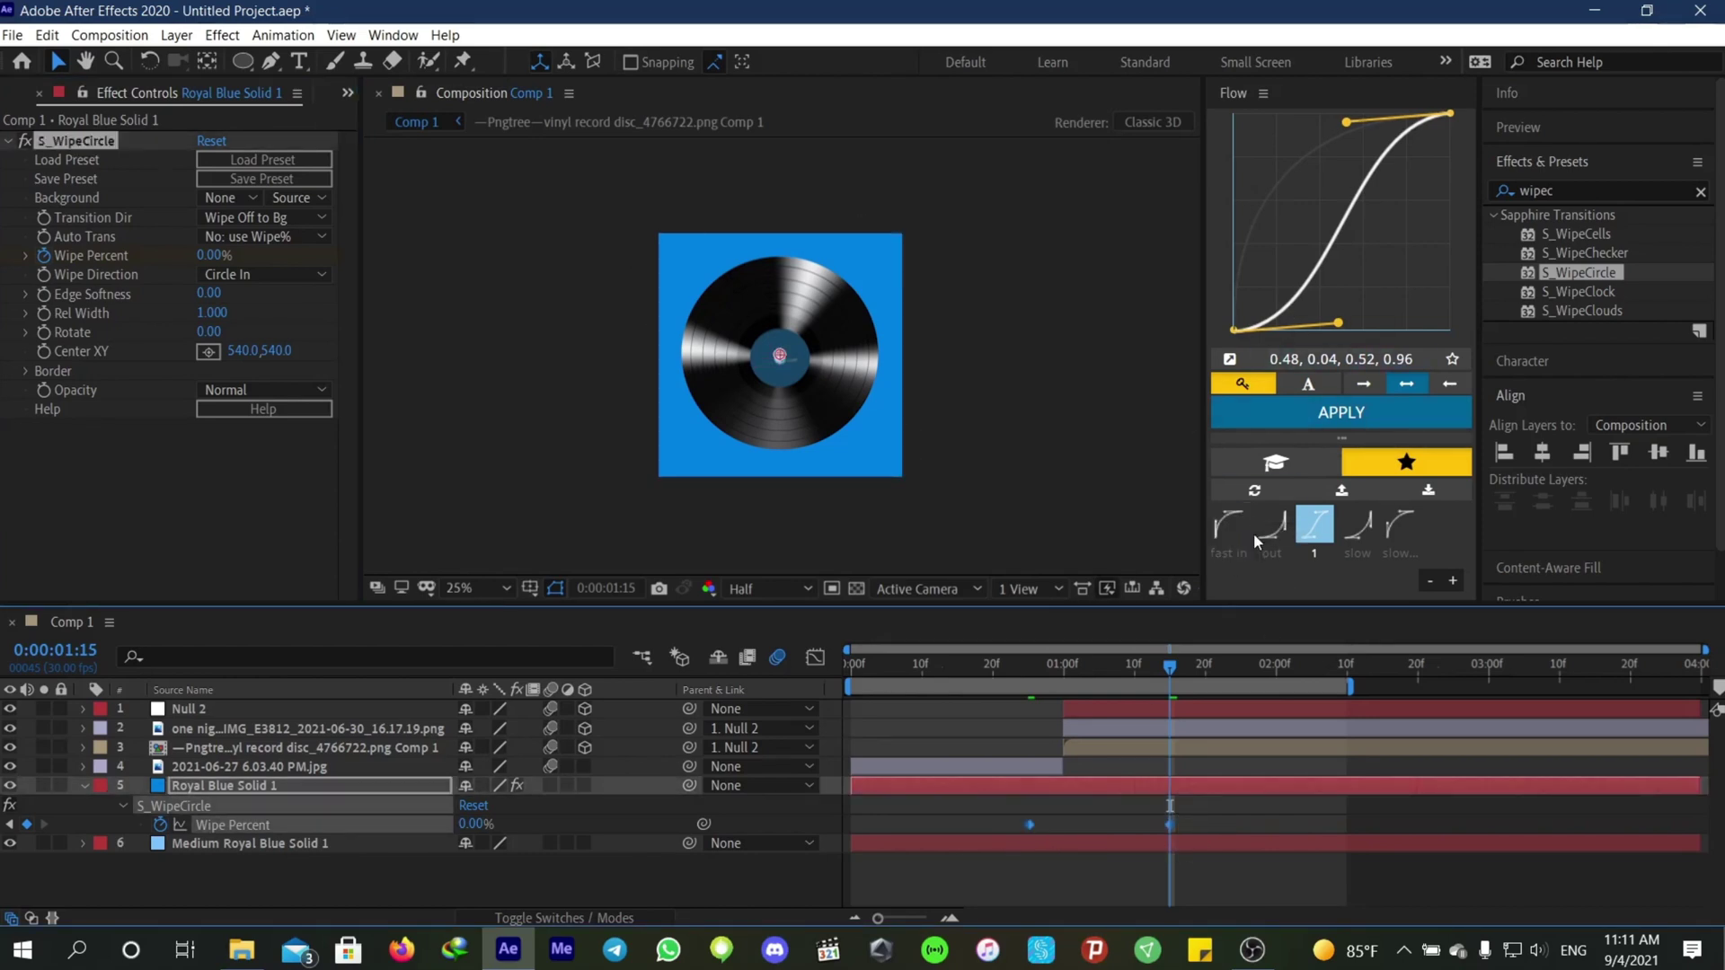
pyautogui.click(1269, 529)
pyautogui.click(1348, 414)
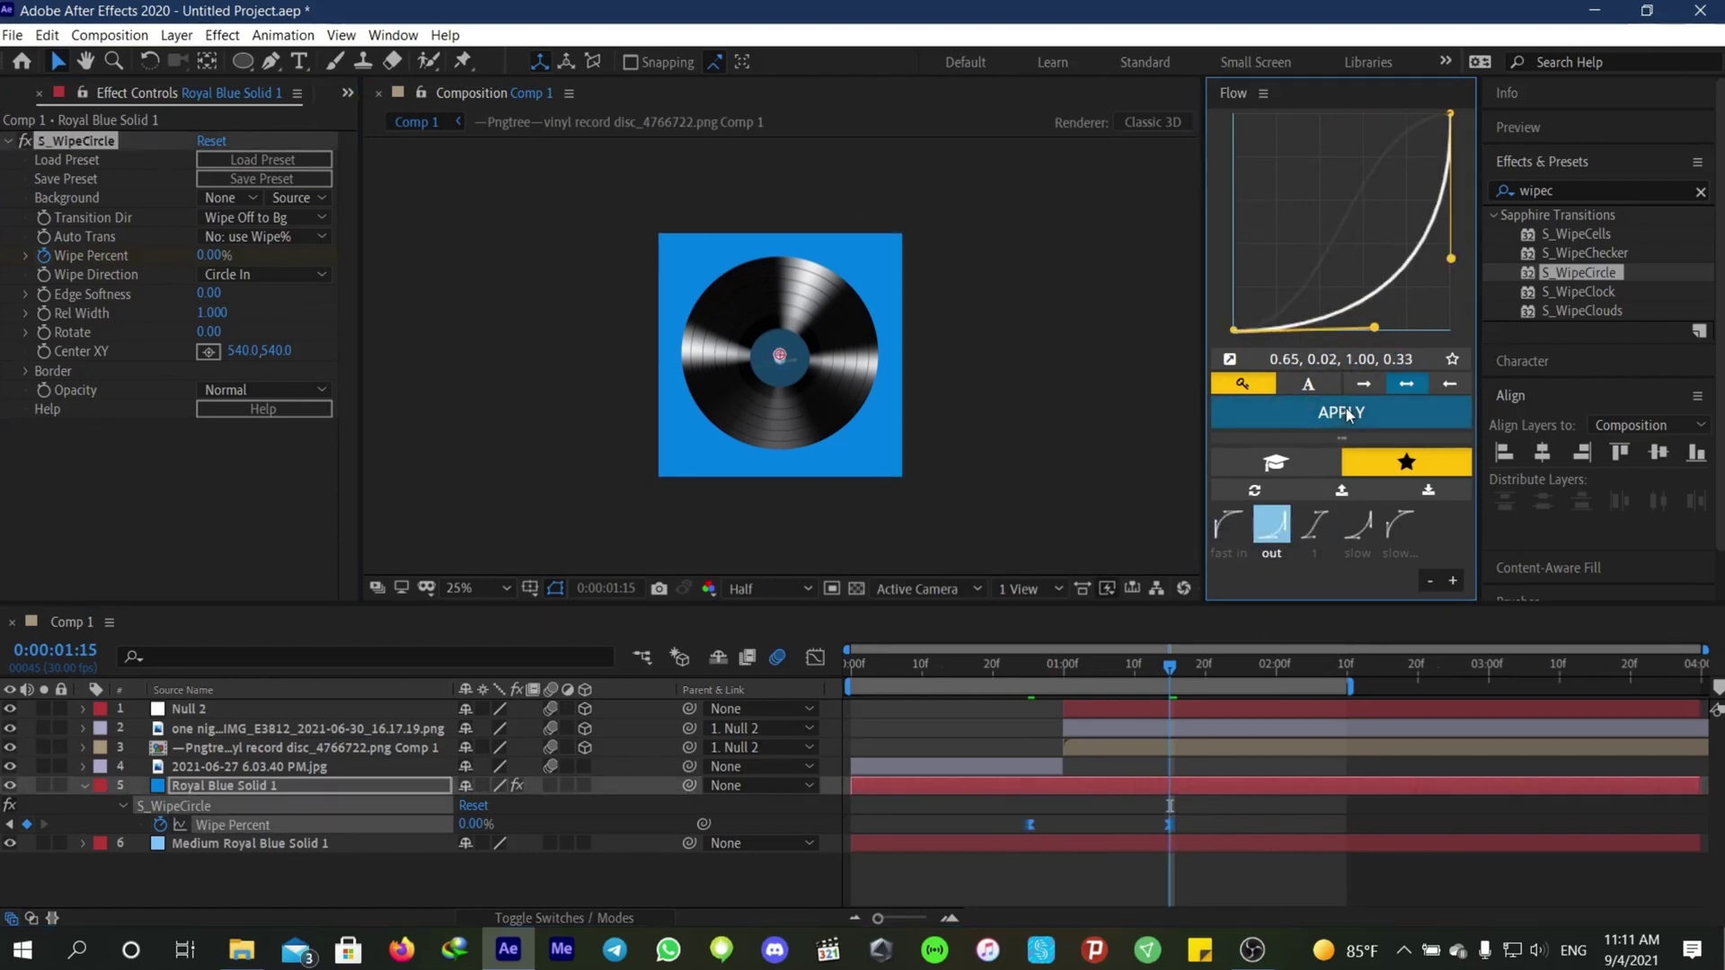
pyautogui.moveTo(1172, 667); pyautogui.dragTo(721, 785)
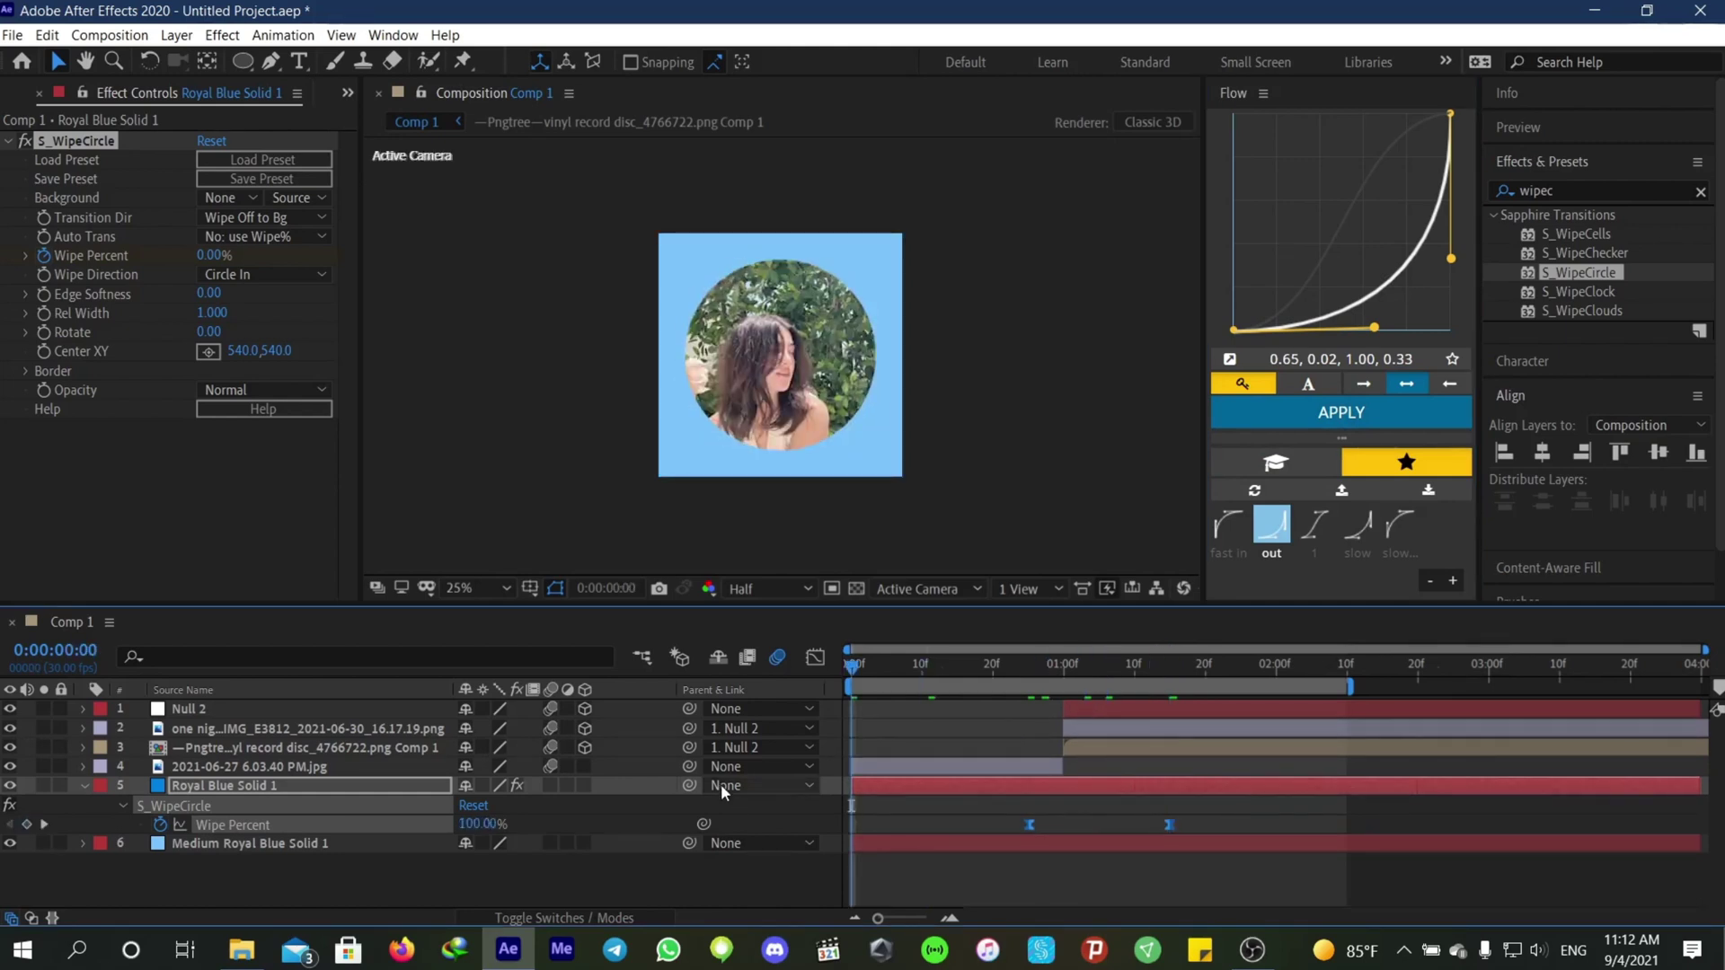
pyautogui.press('space')
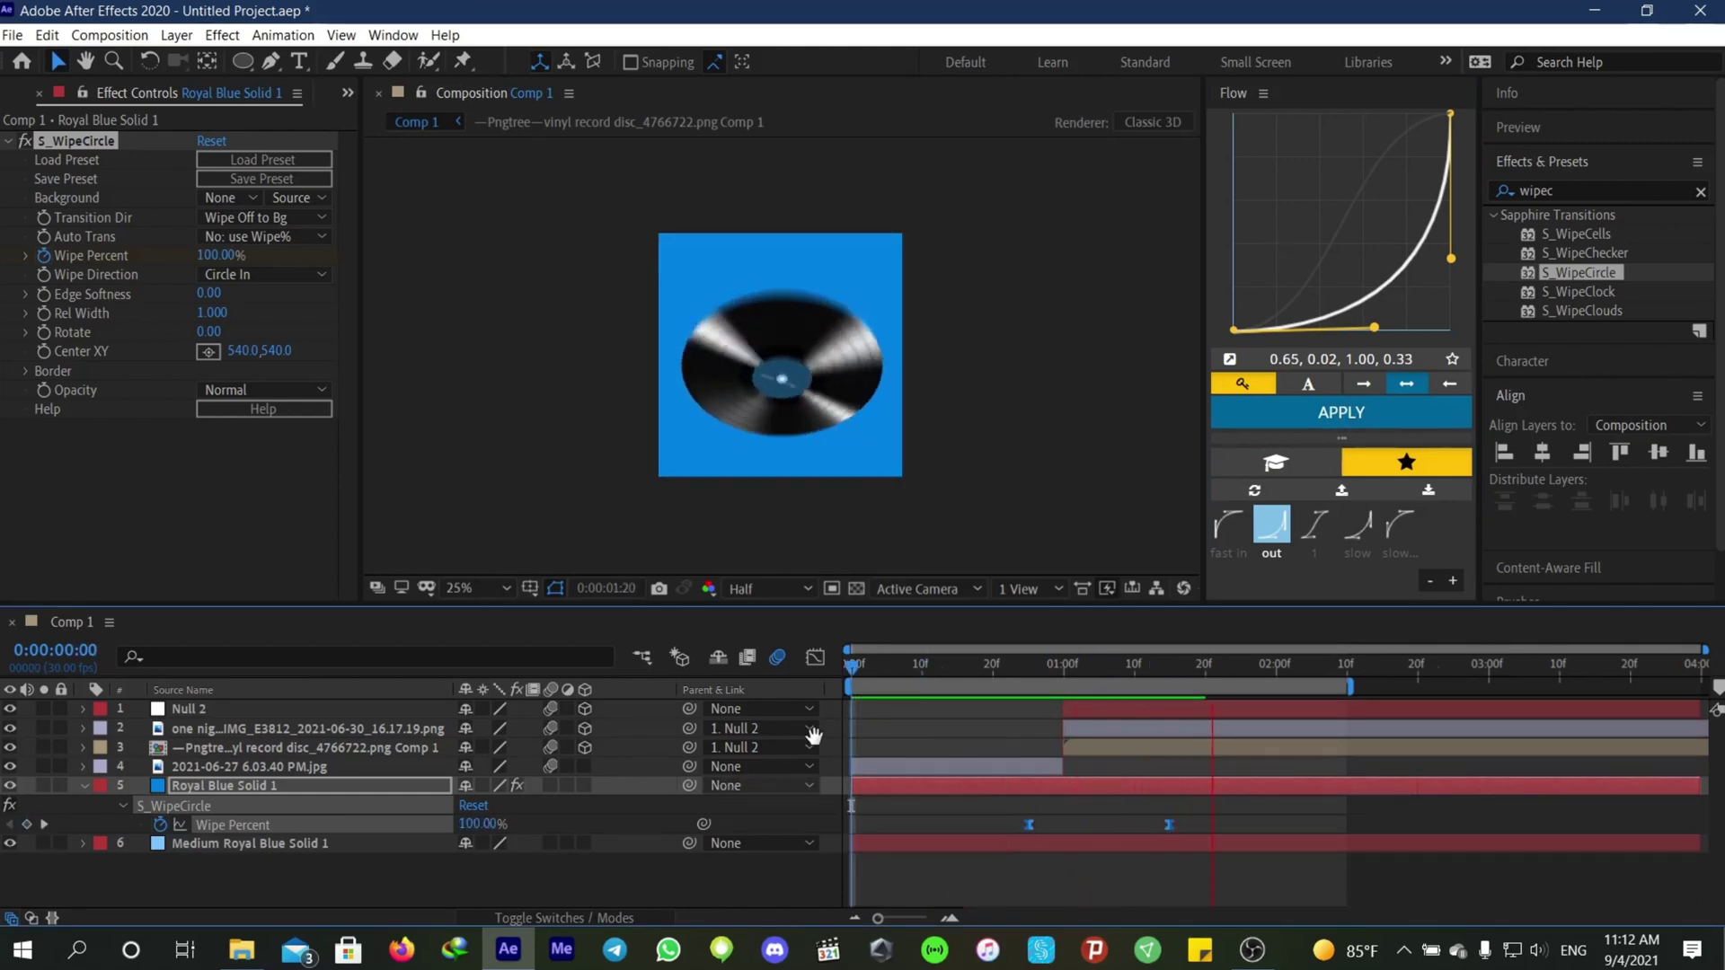
# Step: Apply the "fast in" Flow curve to the Wipe Percent keyframes, move the first one to 0:00:00:17, and preview
pyautogui.click(1228, 525)
pyautogui.click(1285, 412)
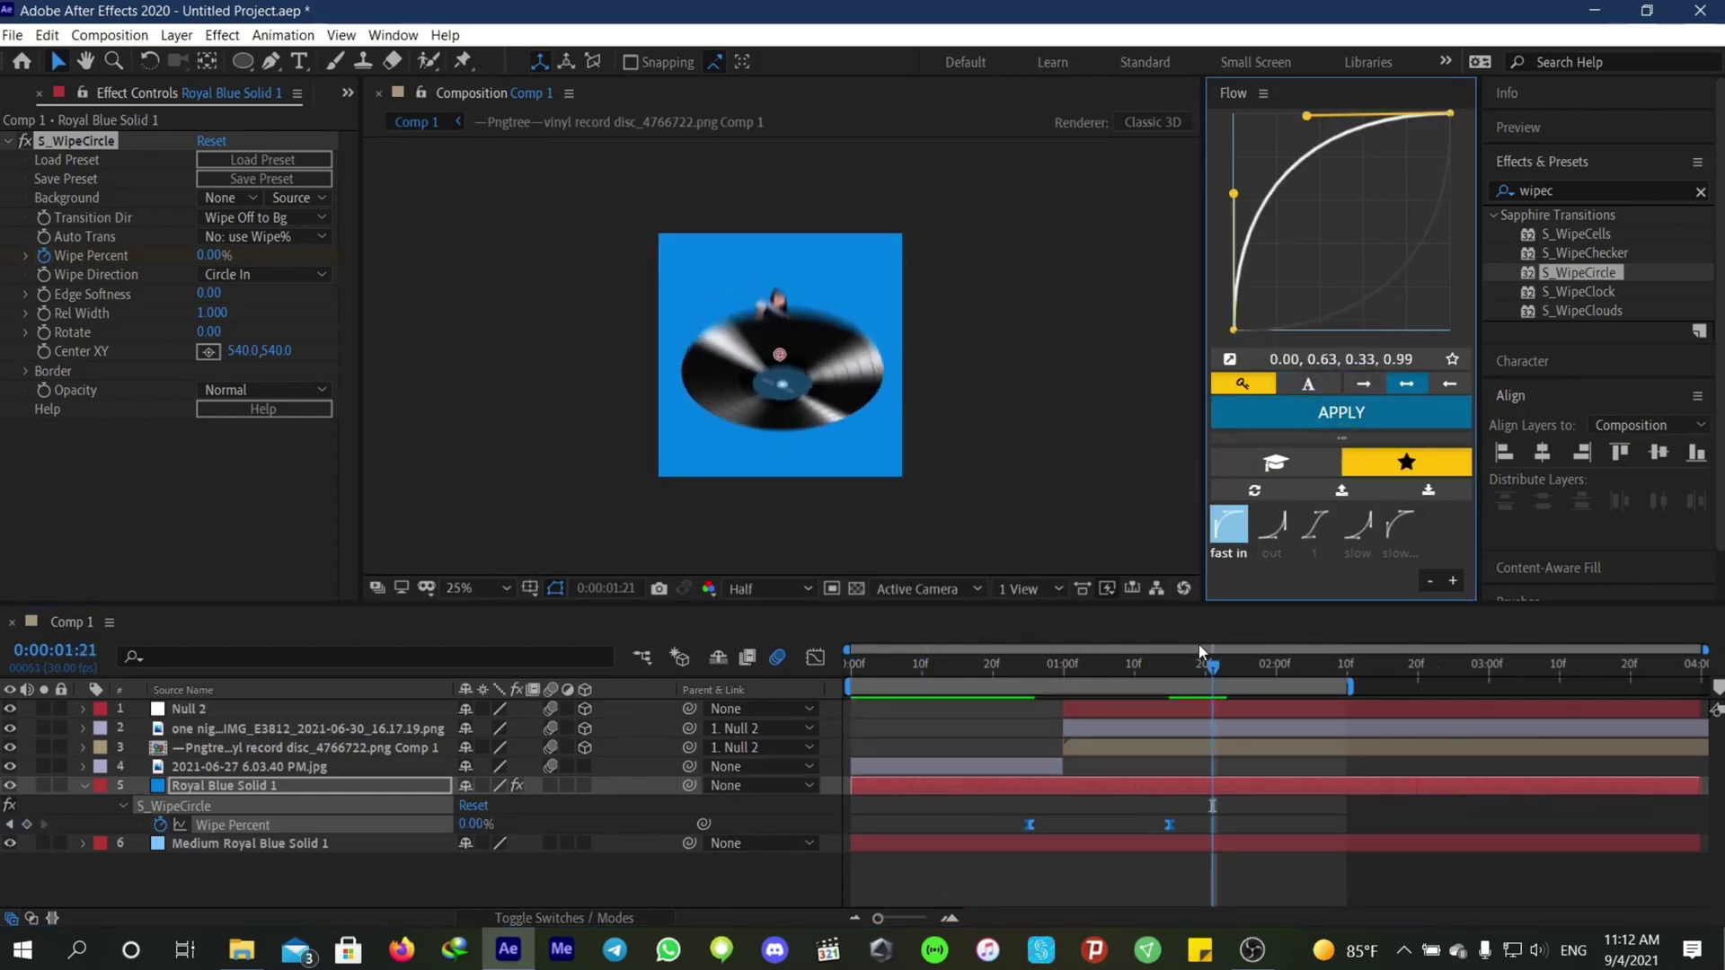
pyautogui.moveTo(1199, 644); pyautogui.dragTo(973, 771)
pyautogui.moveTo(1030, 825); pyautogui.dragTo(974, 828)
pyautogui.press('space')
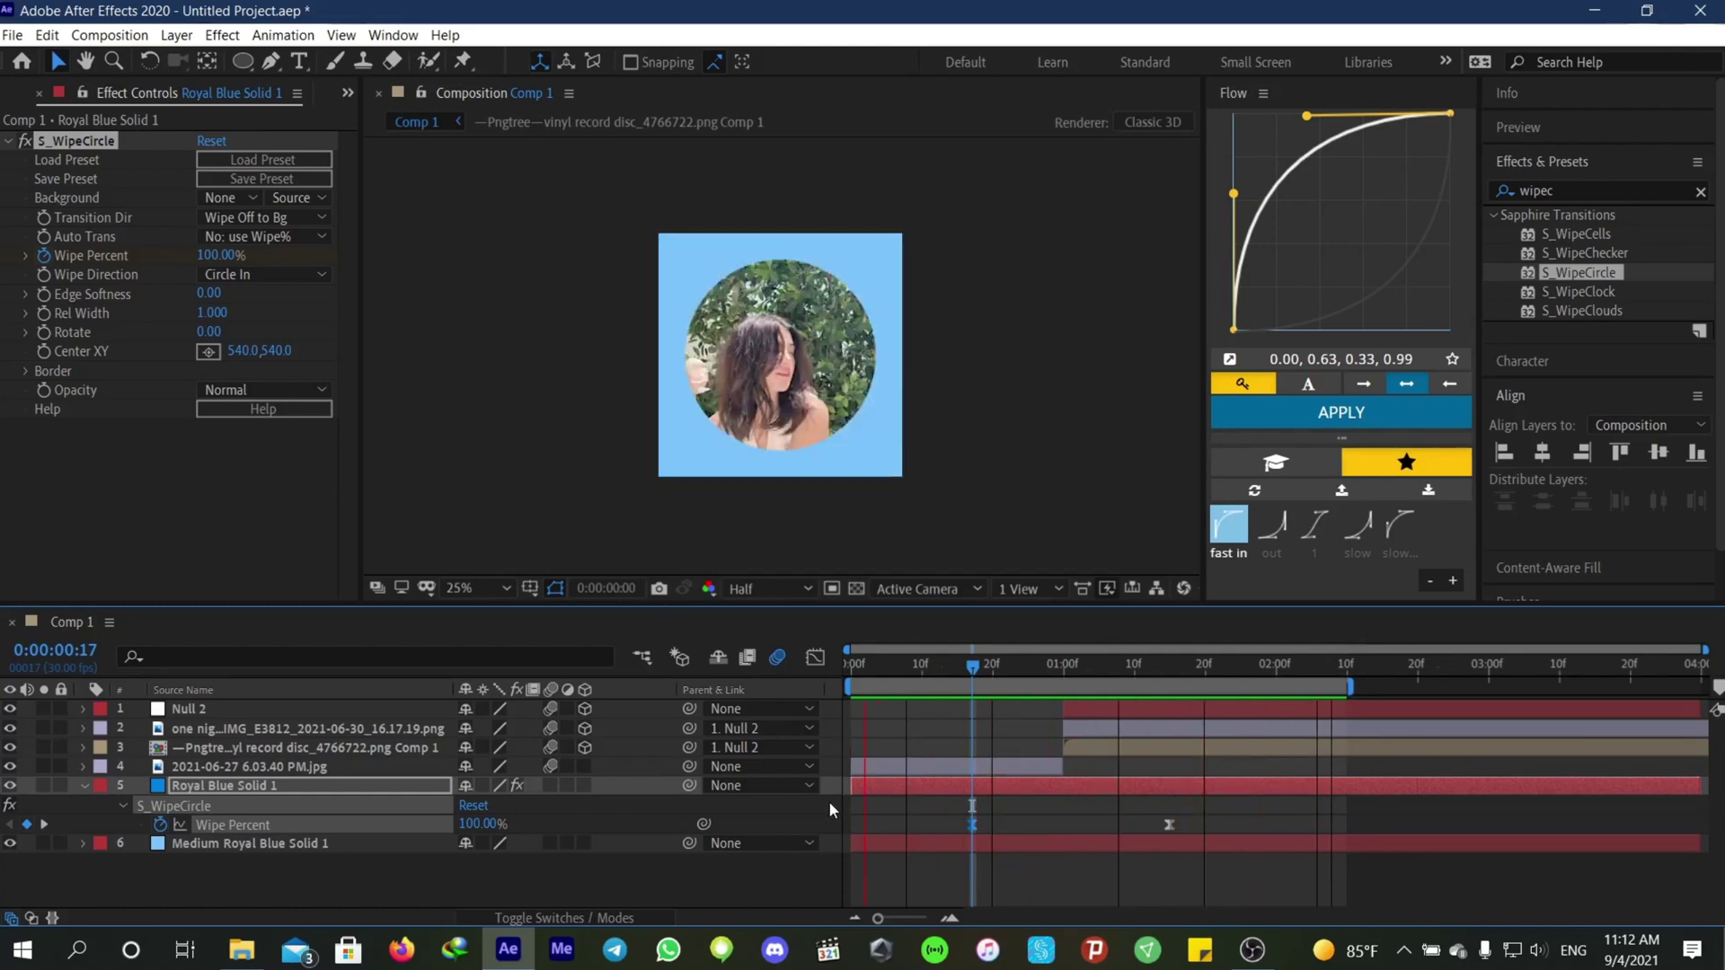
# Step: Shift the upper blue solid along the timeline so its first Wipe Percent keyframe sits at 0:00:01:00, and preview
pyautogui.press('space')
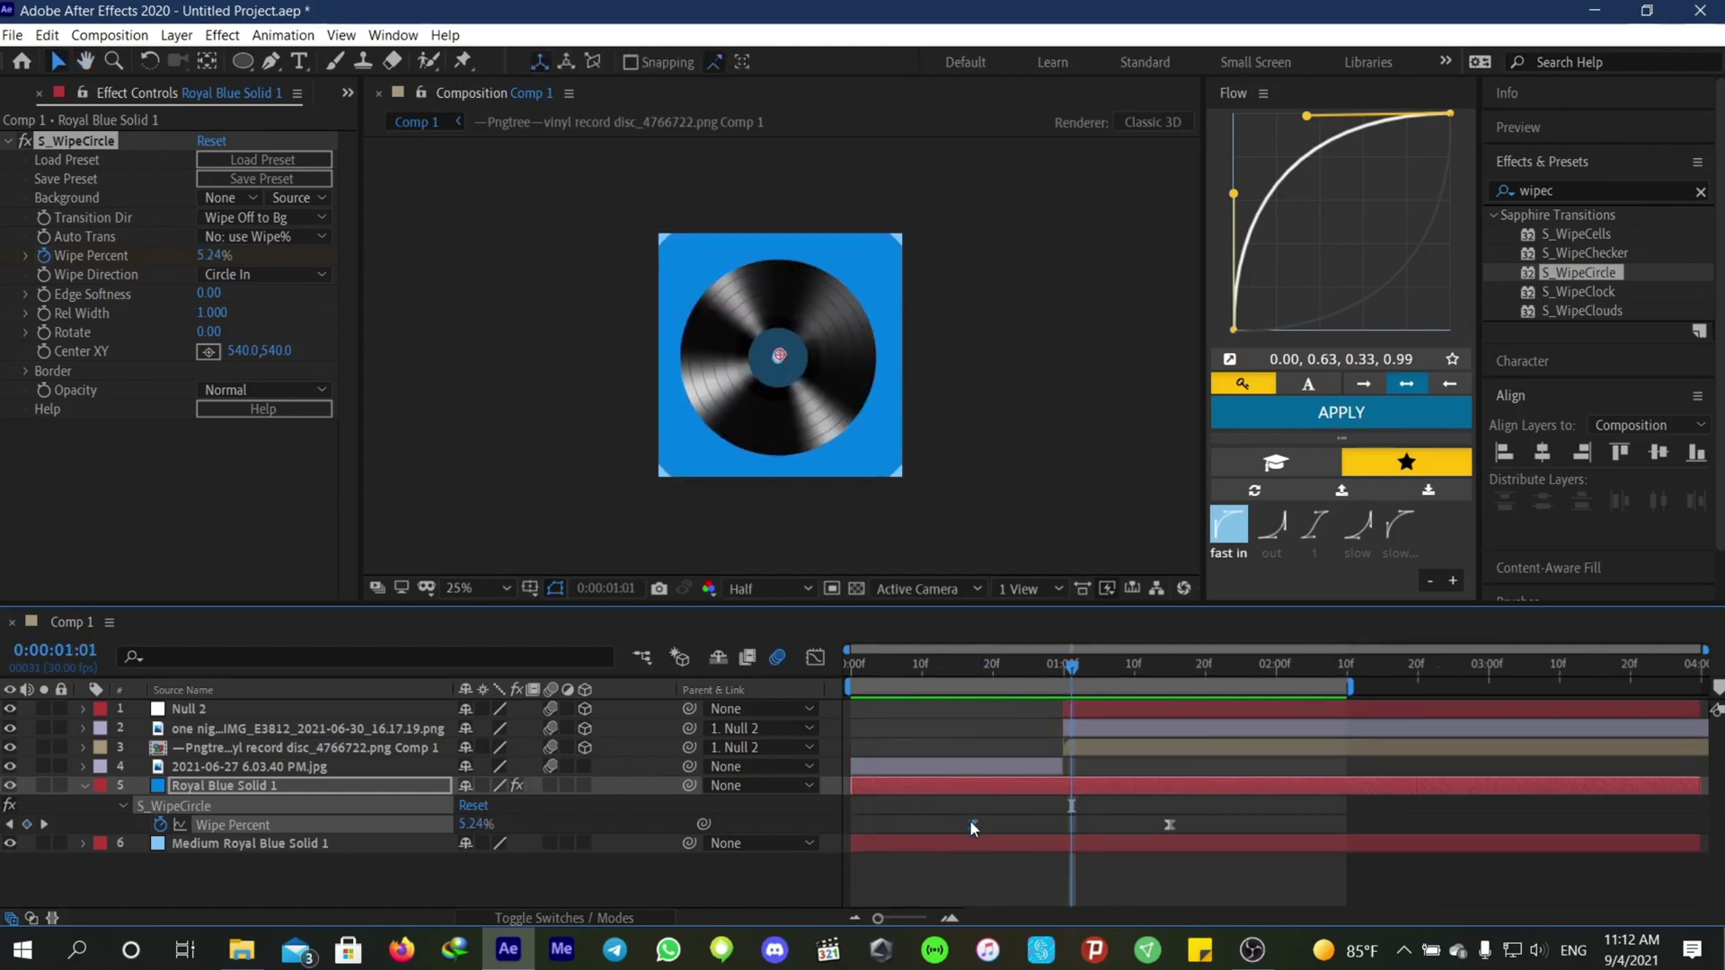
pyautogui.moveTo(972, 783); pyautogui.dragTo(1069, 784)
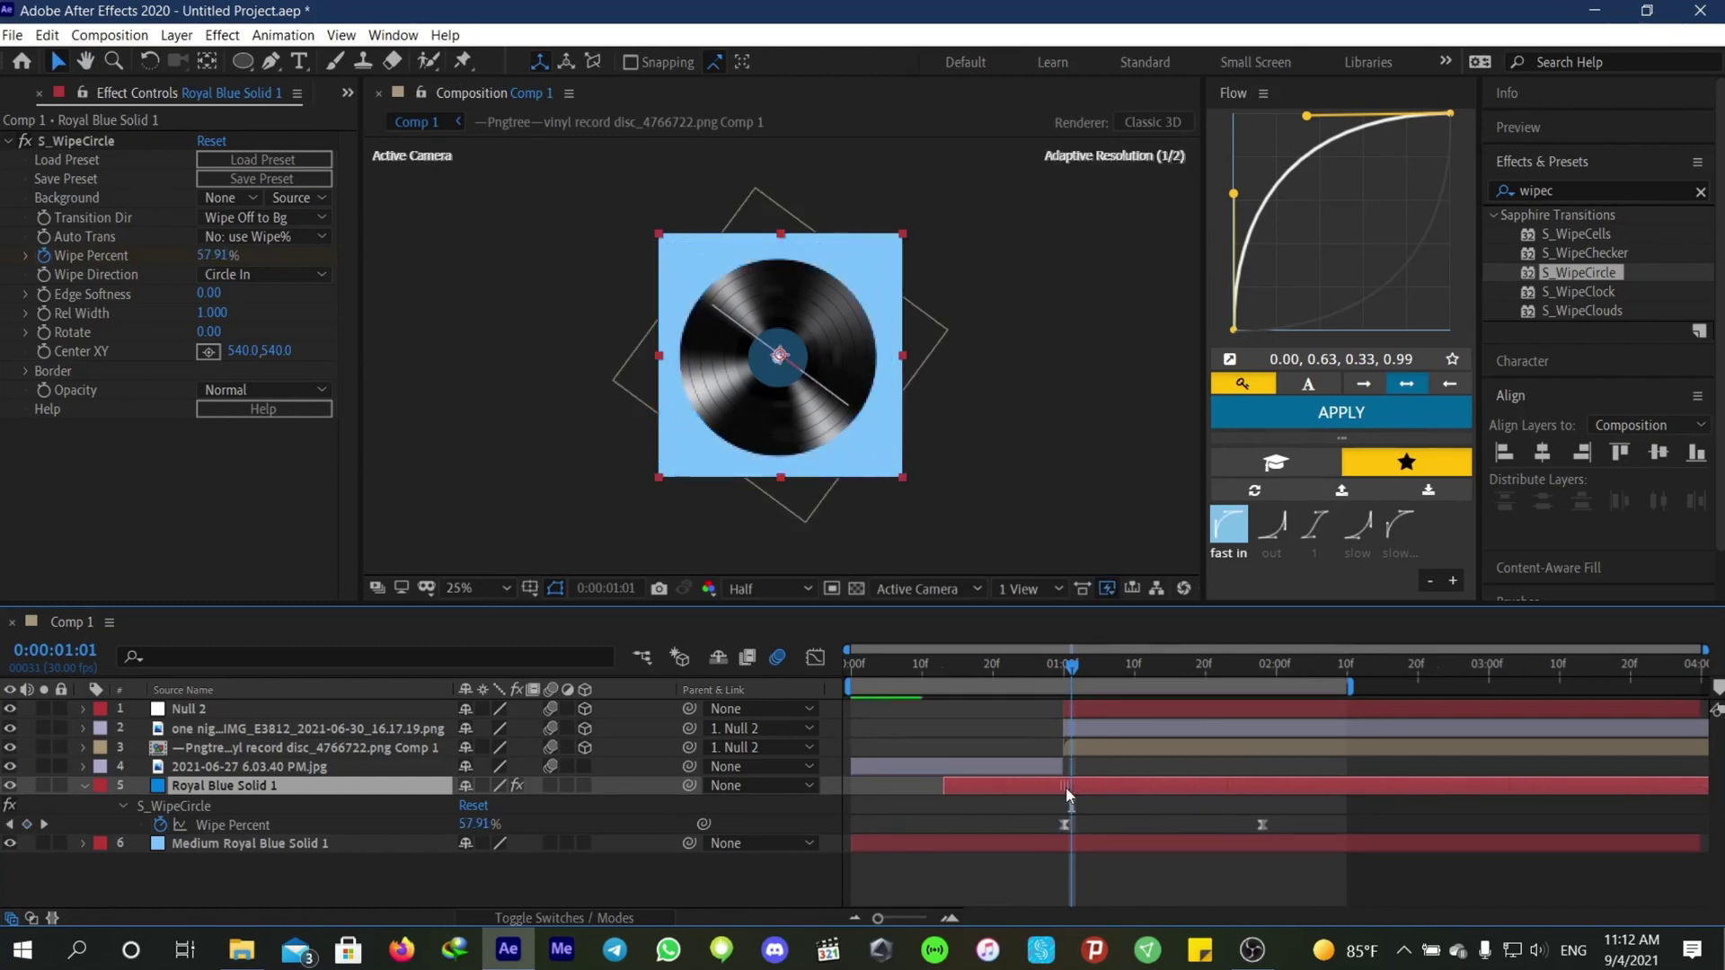
pyautogui.press('space')
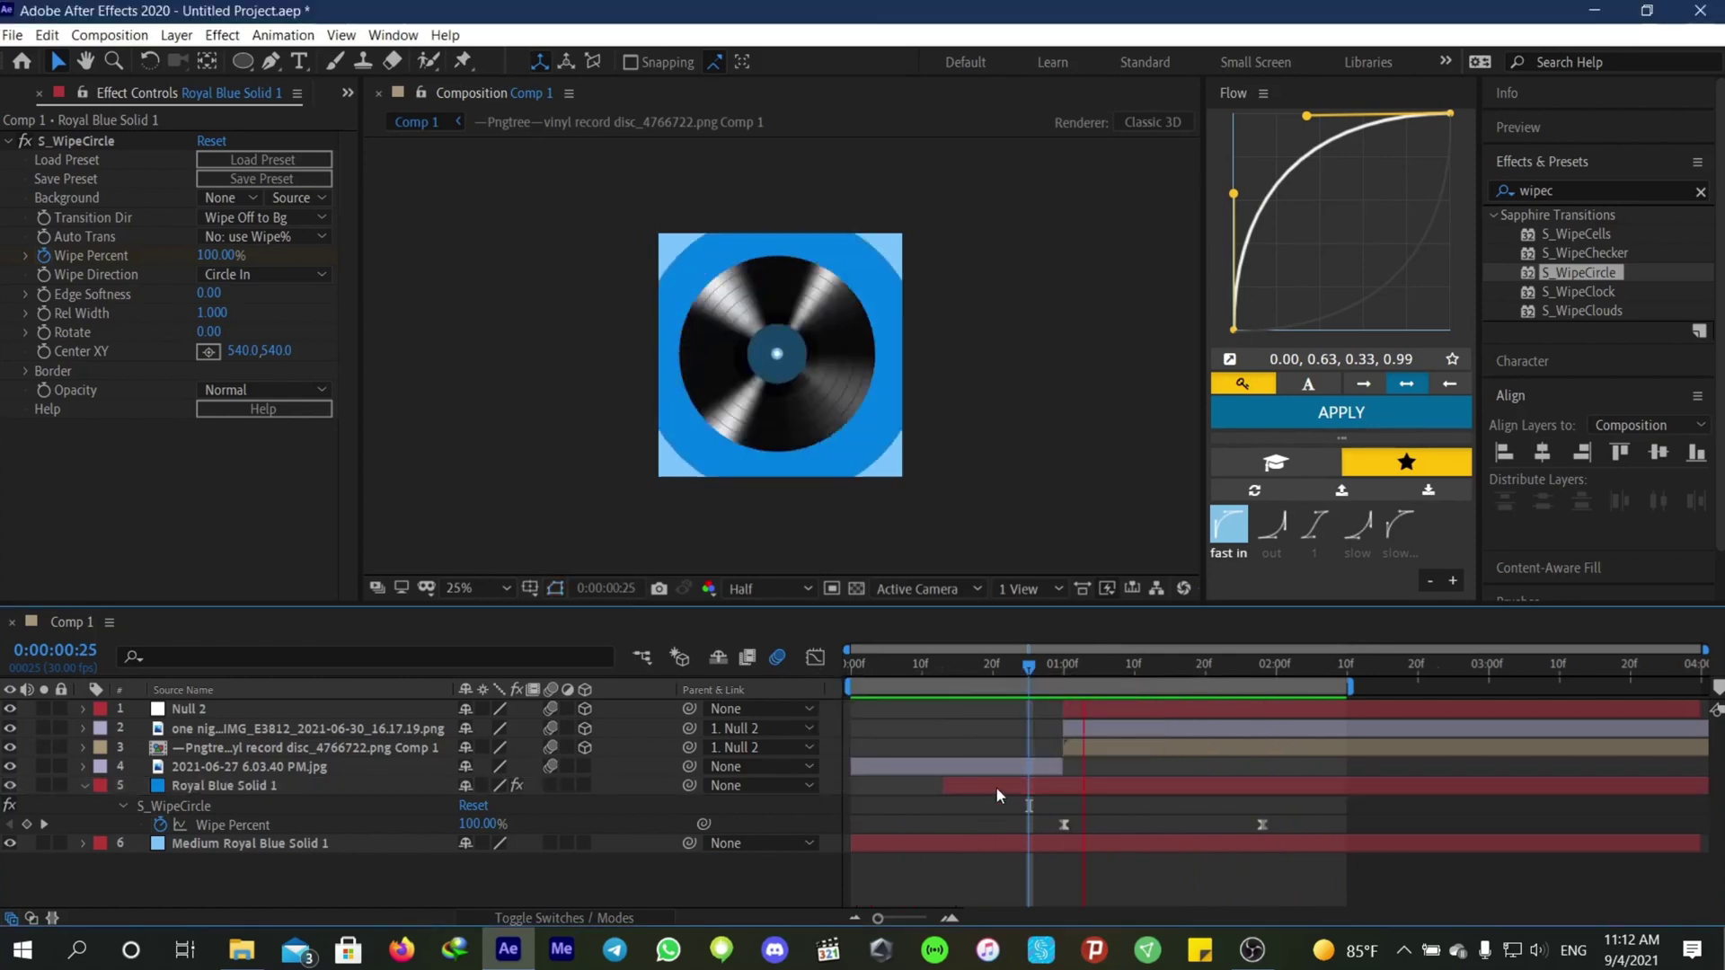
# Step: Apply S_DropShadow to the circular photo layer and set its Shadow Opacity to 0.140
pyautogui.moveTo(1142, 667); pyautogui.dragTo(912, 782)
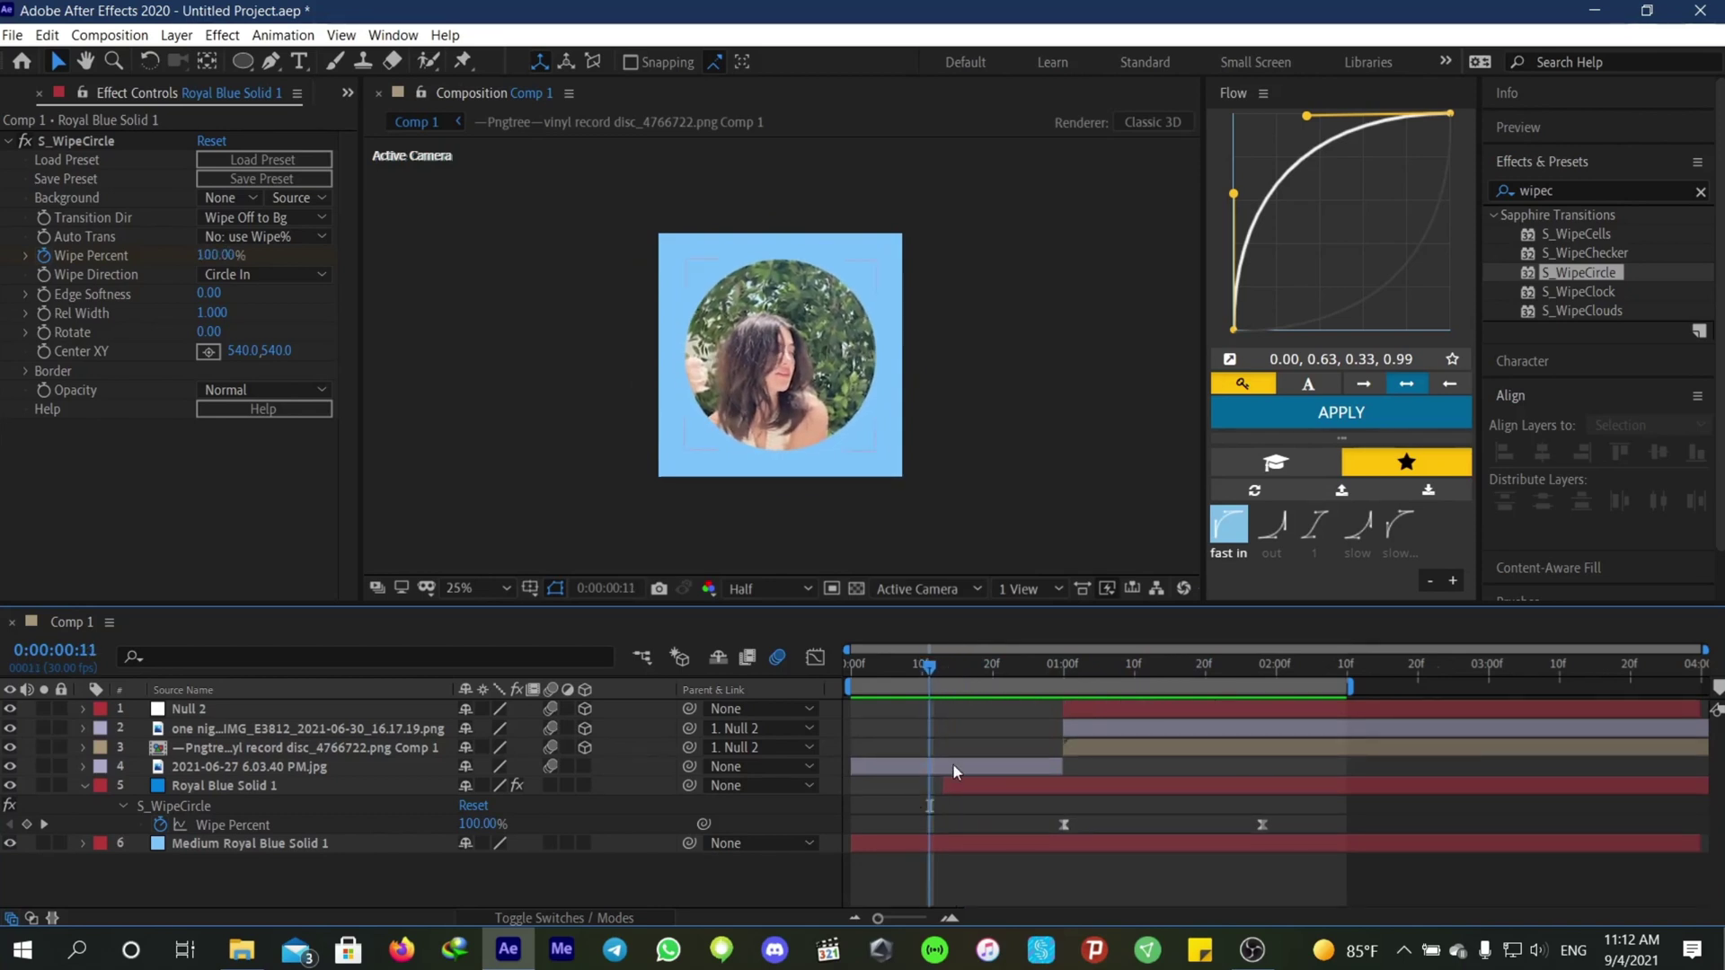
pyautogui.click(1521, 190)
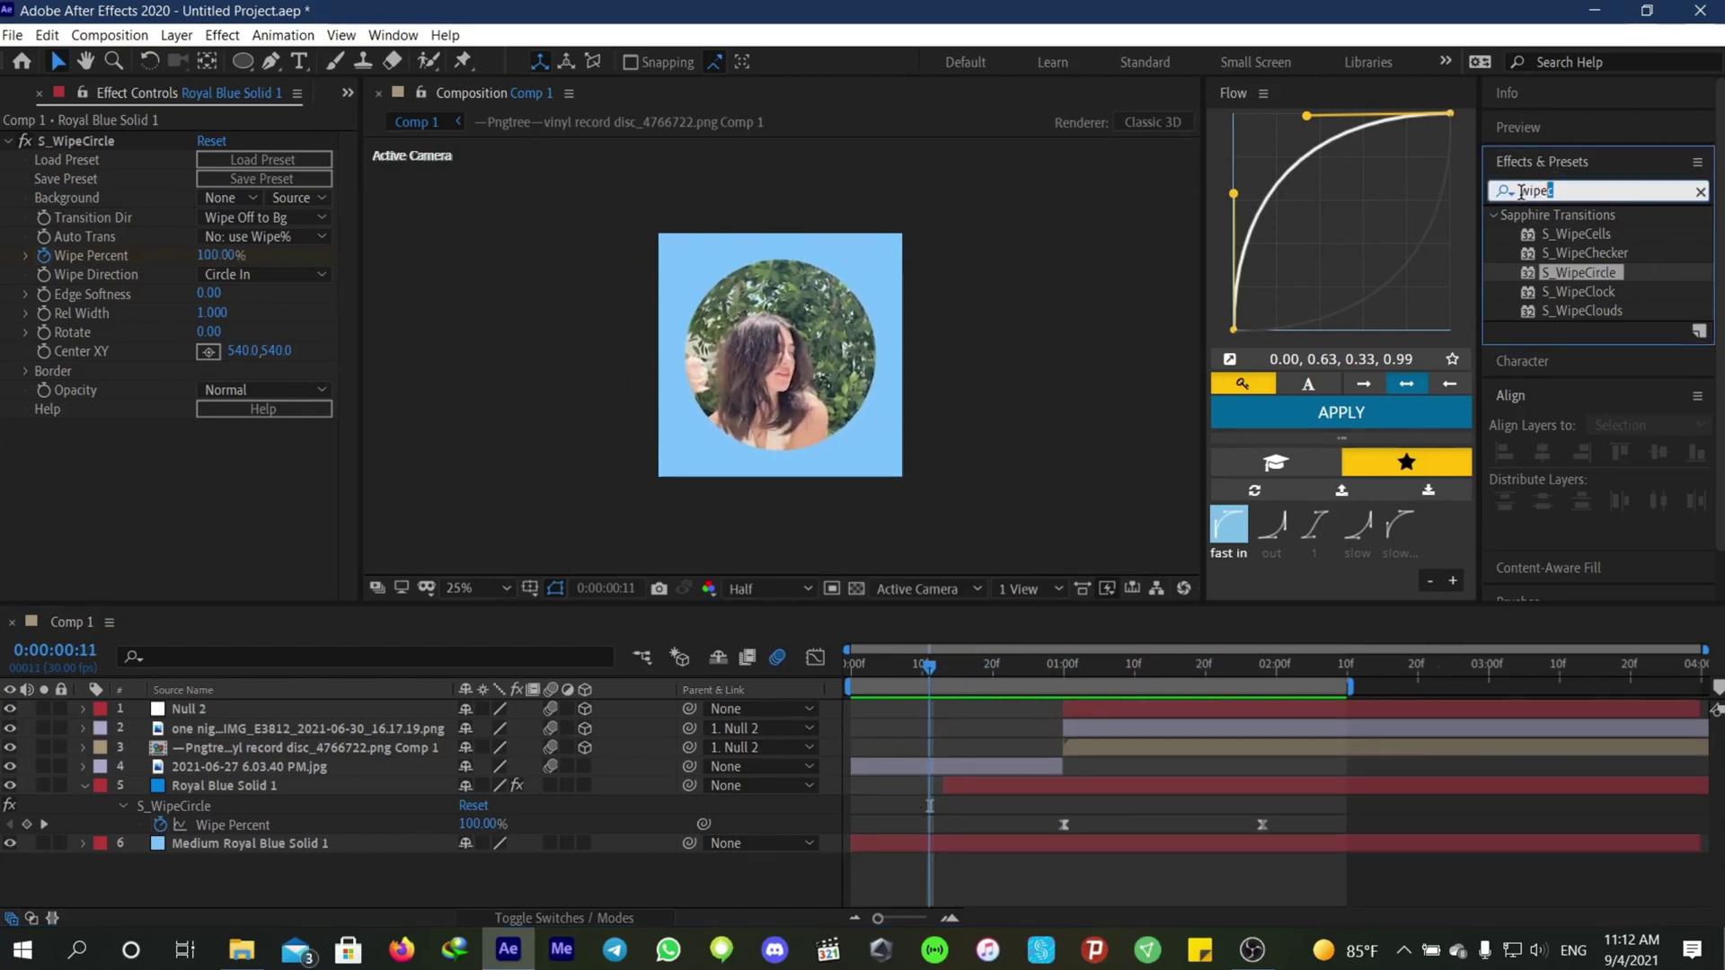
pyautogui.write('dro')
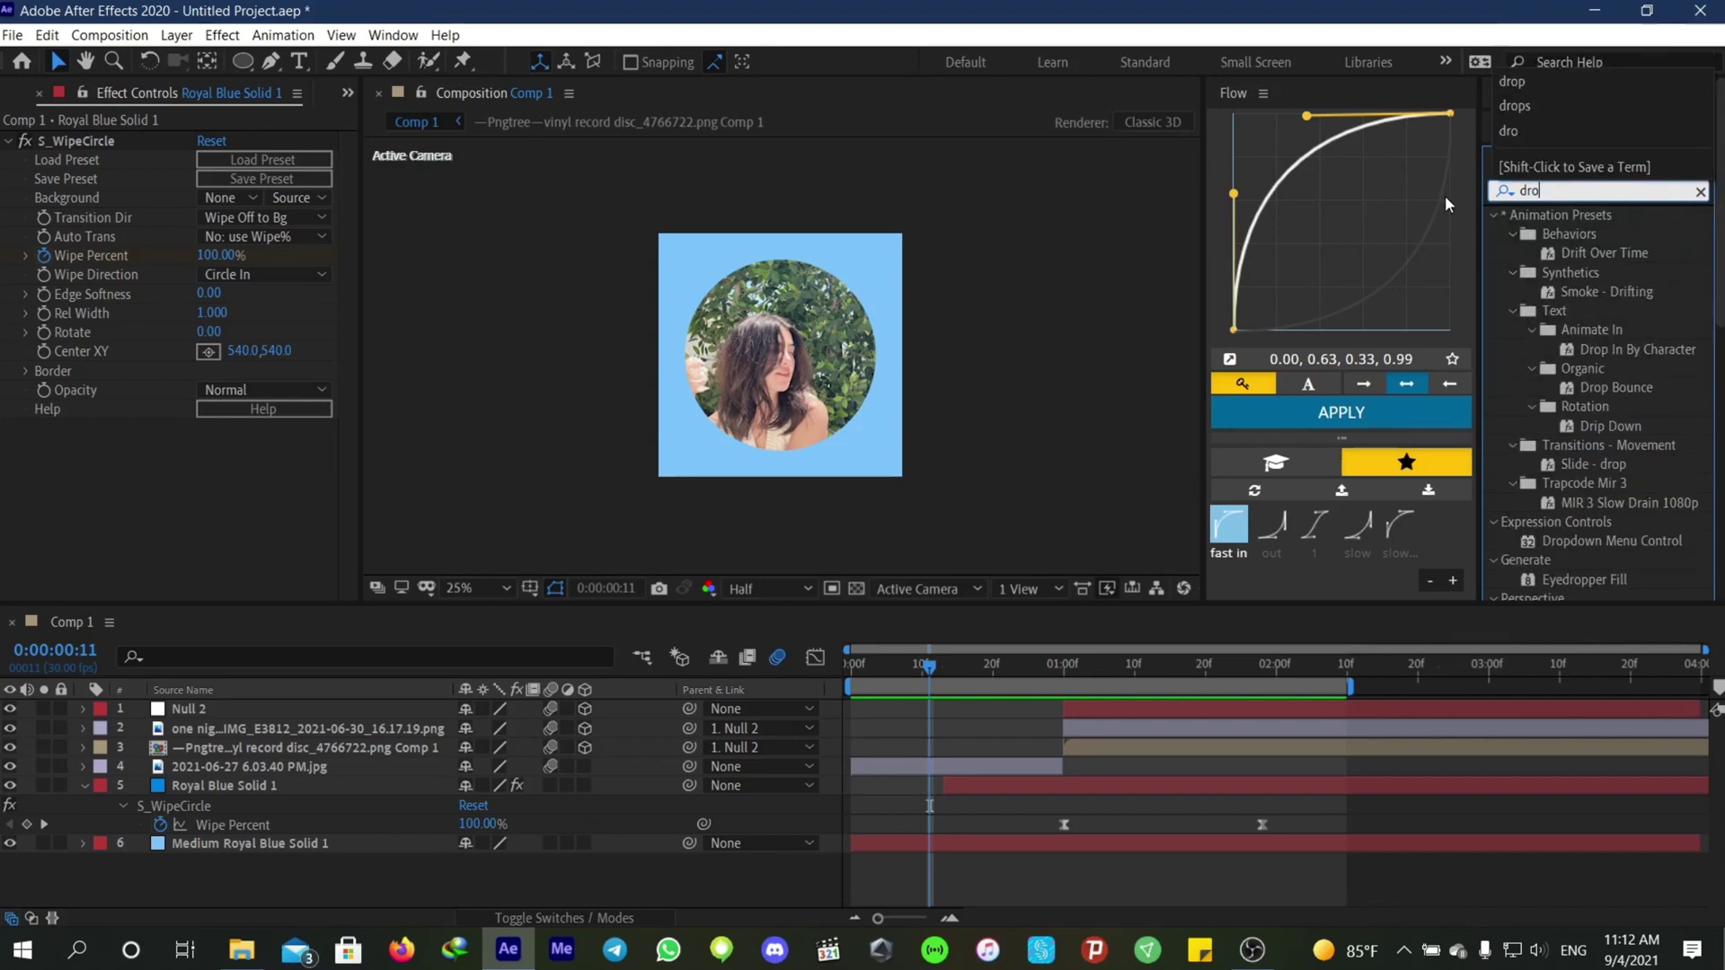
pyautogui.write('pshad')
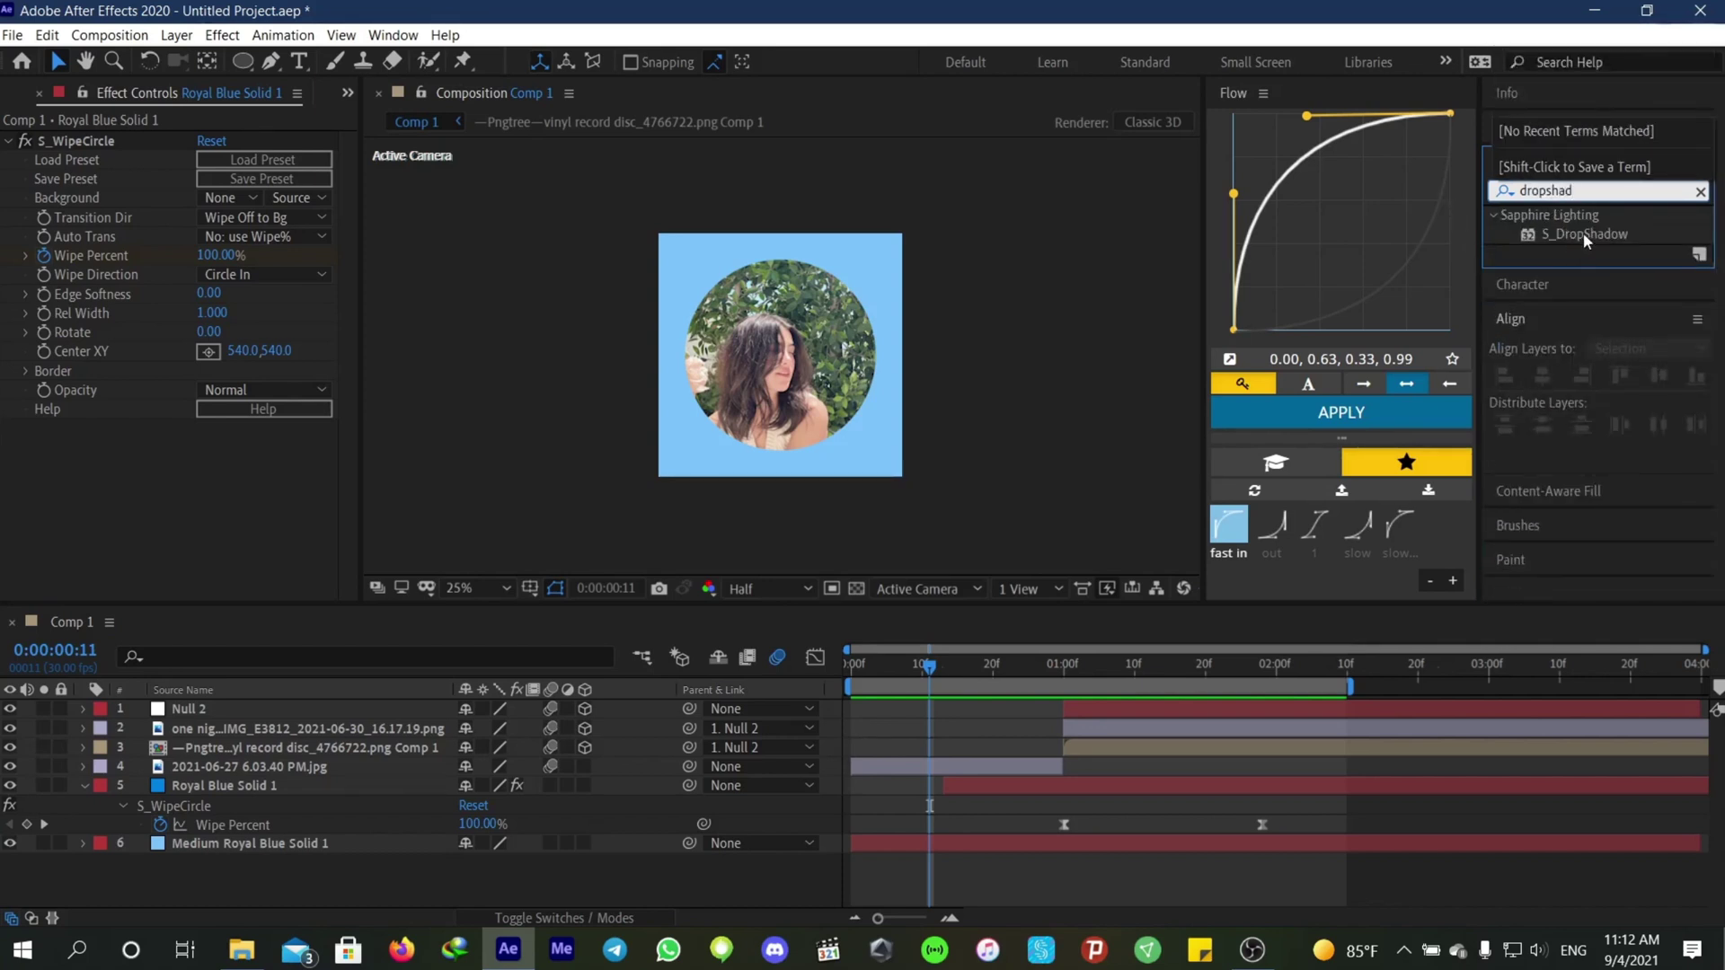
pyautogui.moveTo(1586, 235); pyautogui.dragTo(1011, 762)
pyautogui.moveTo(479, 367); pyautogui.dragTo(303, 422)
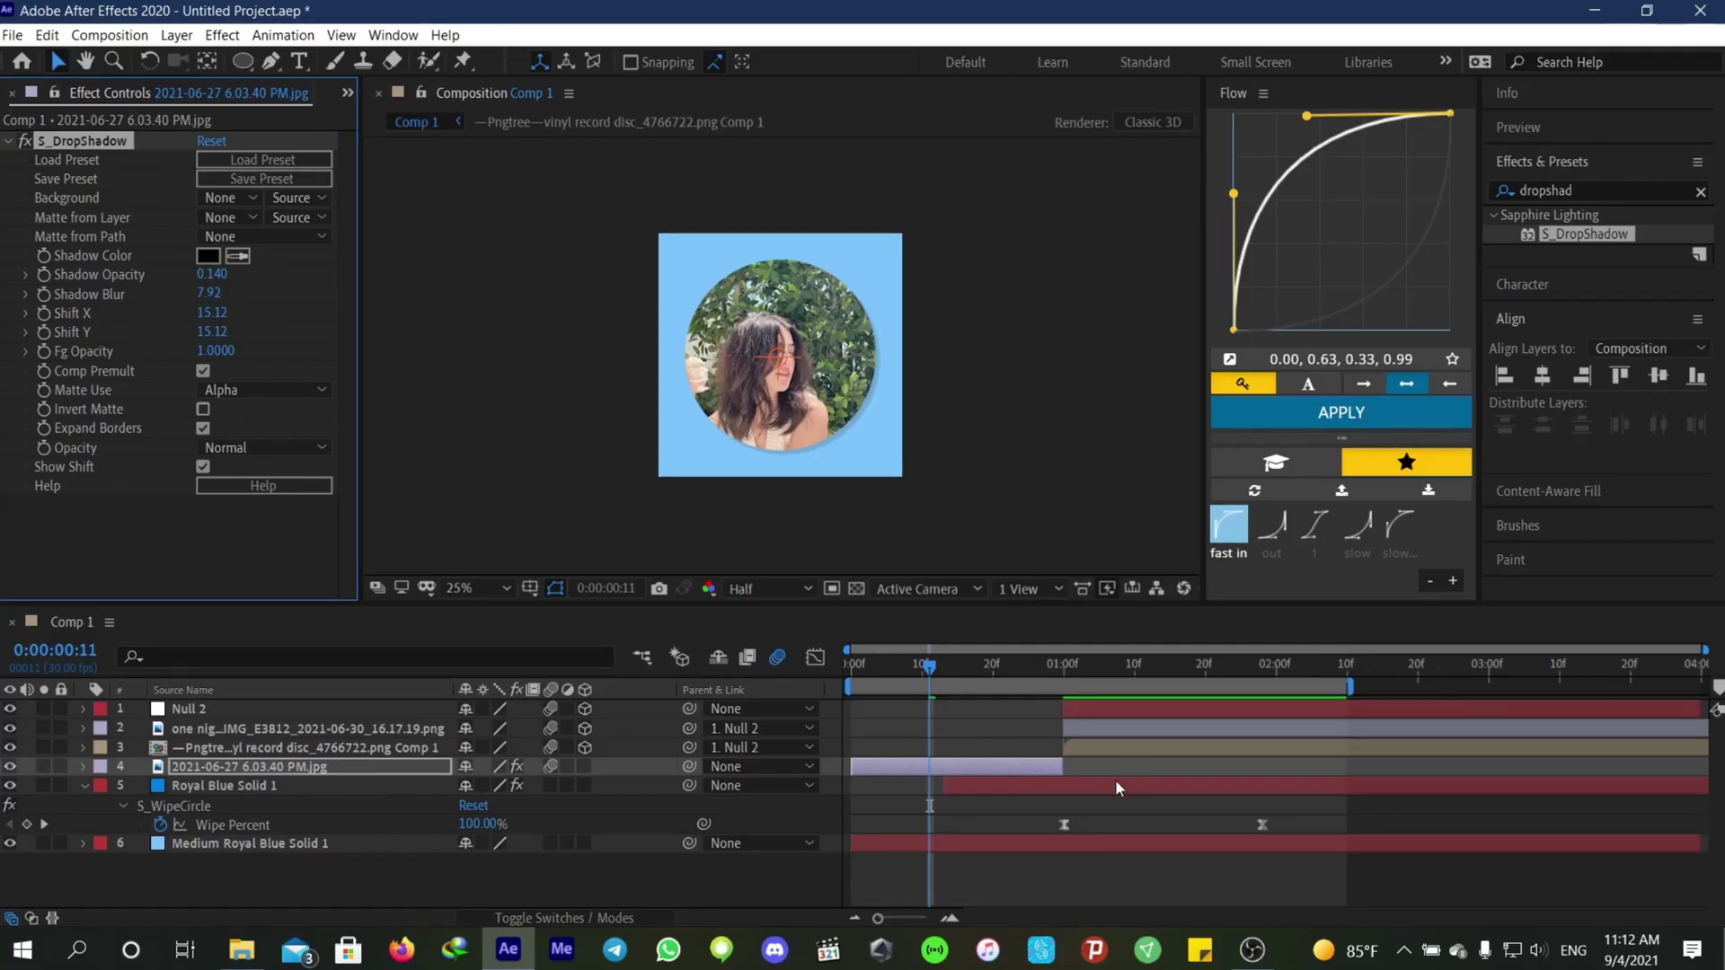
pyautogui.click(1116, 774)
# Step: Pre-compose the null, the standing woman image and the vinyl record layers, moving all attributes into the new composition
pyautogui.moveTo(930, 668); pyautogui.dragTo(1063, 690)
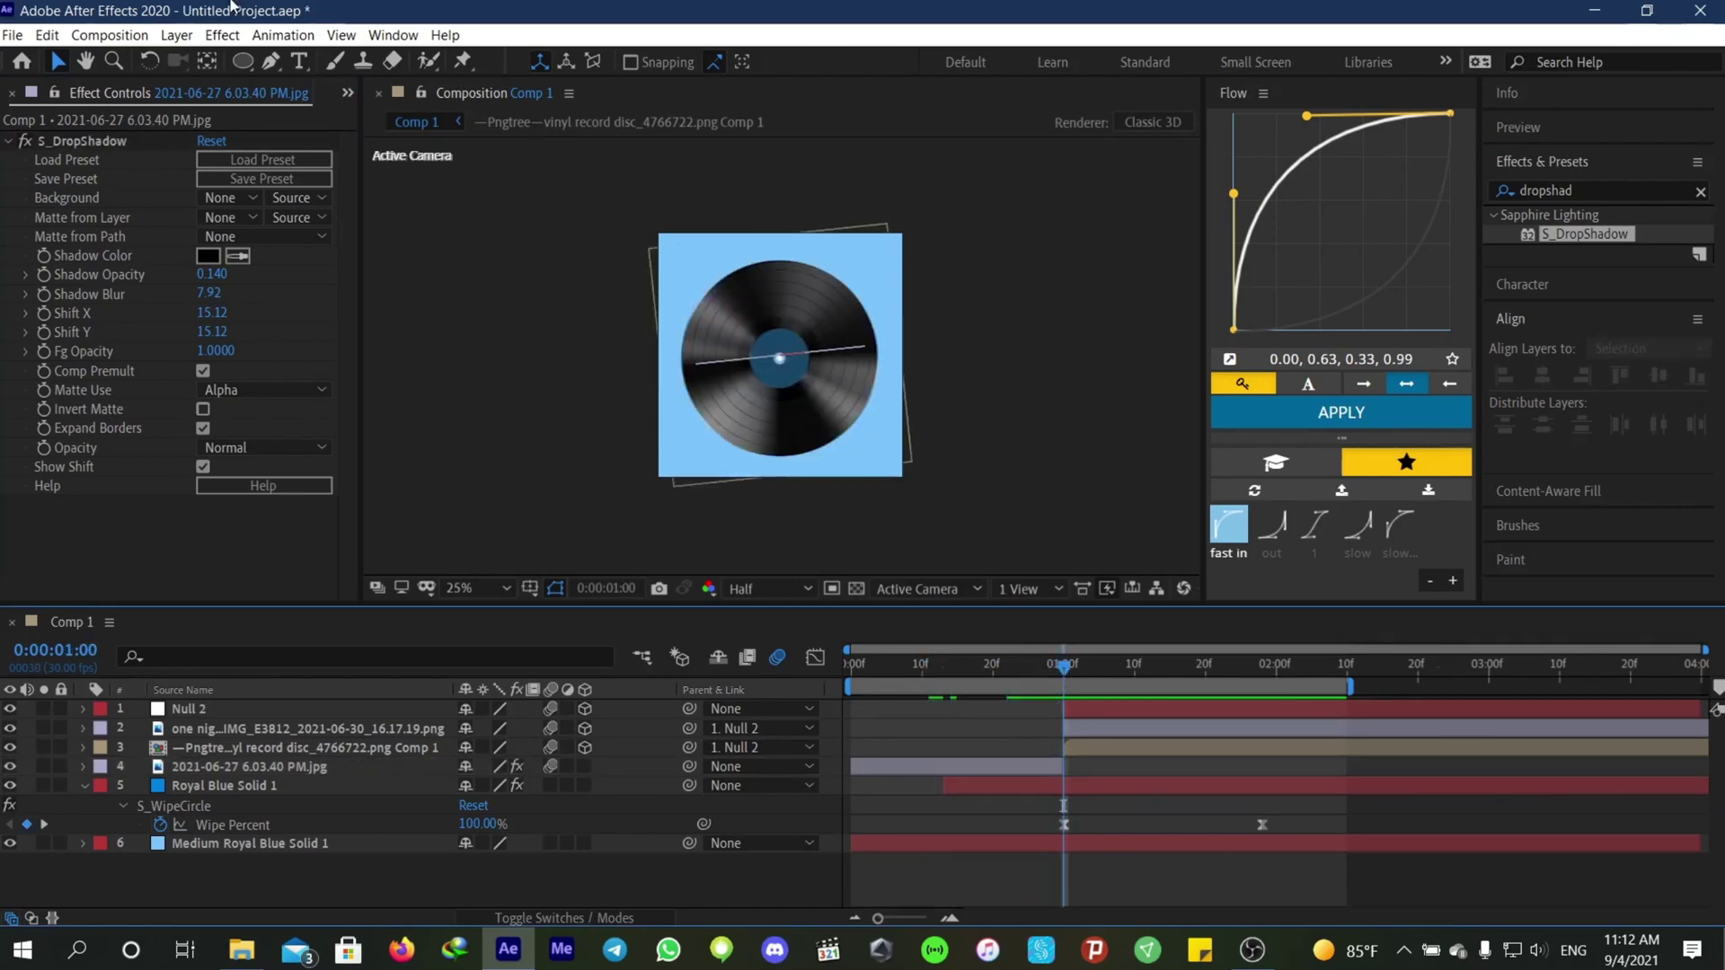
pyautogui.press('k')
pyautogui.click(1125, 745)
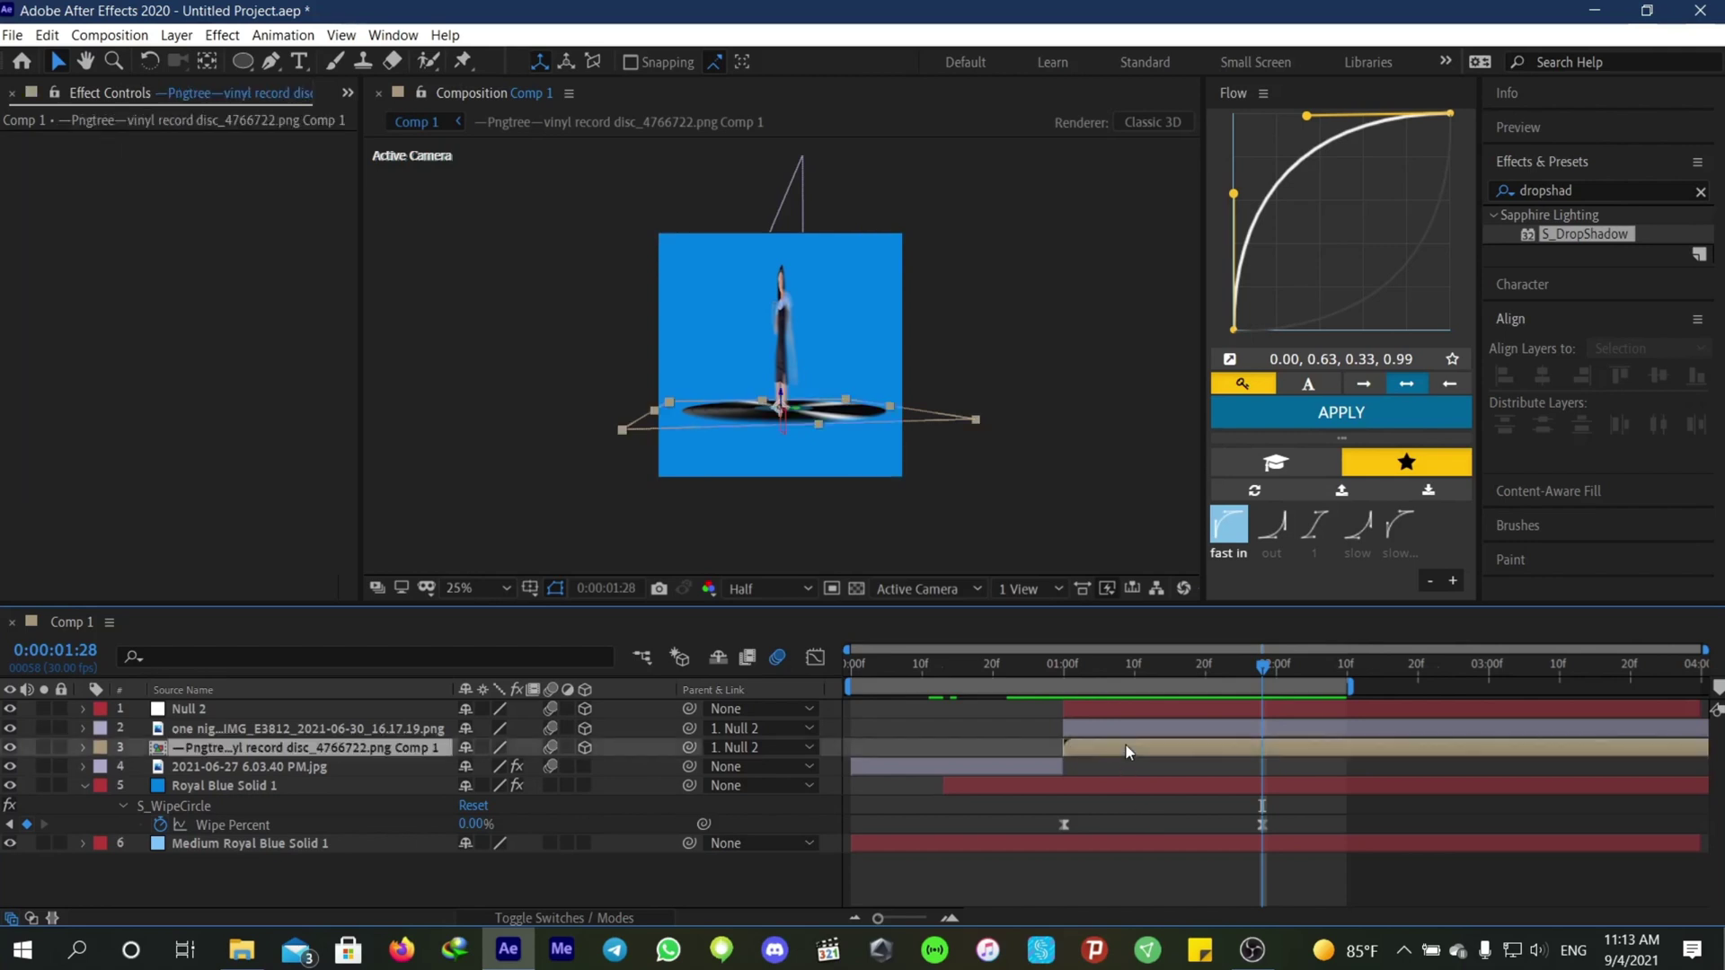
pyautogui.keyDown('ctrl'); pyautogui.click(1087, 710); pyautogui.keyUp('ctrl')
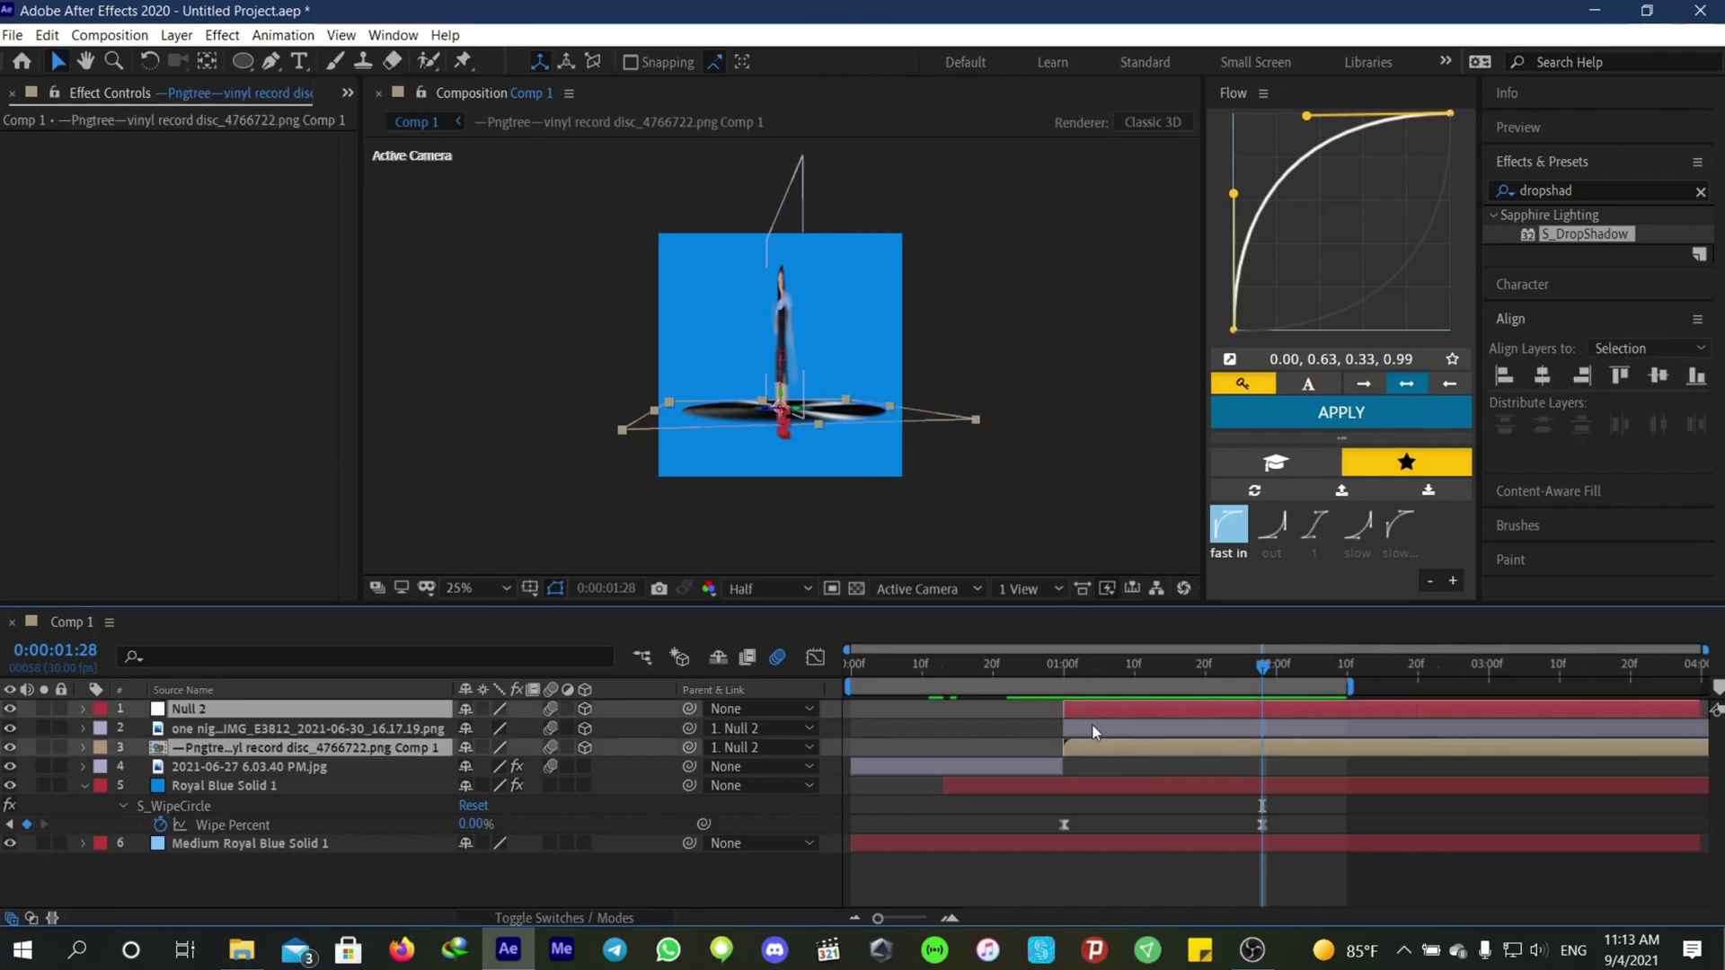
pyautogui.keyDown('ctrl'); pyautogui.click(1094, 731); pyautogui.keyUp('ctrl')
pyautogui.hotkey('ctrl', 'shift', 'c')
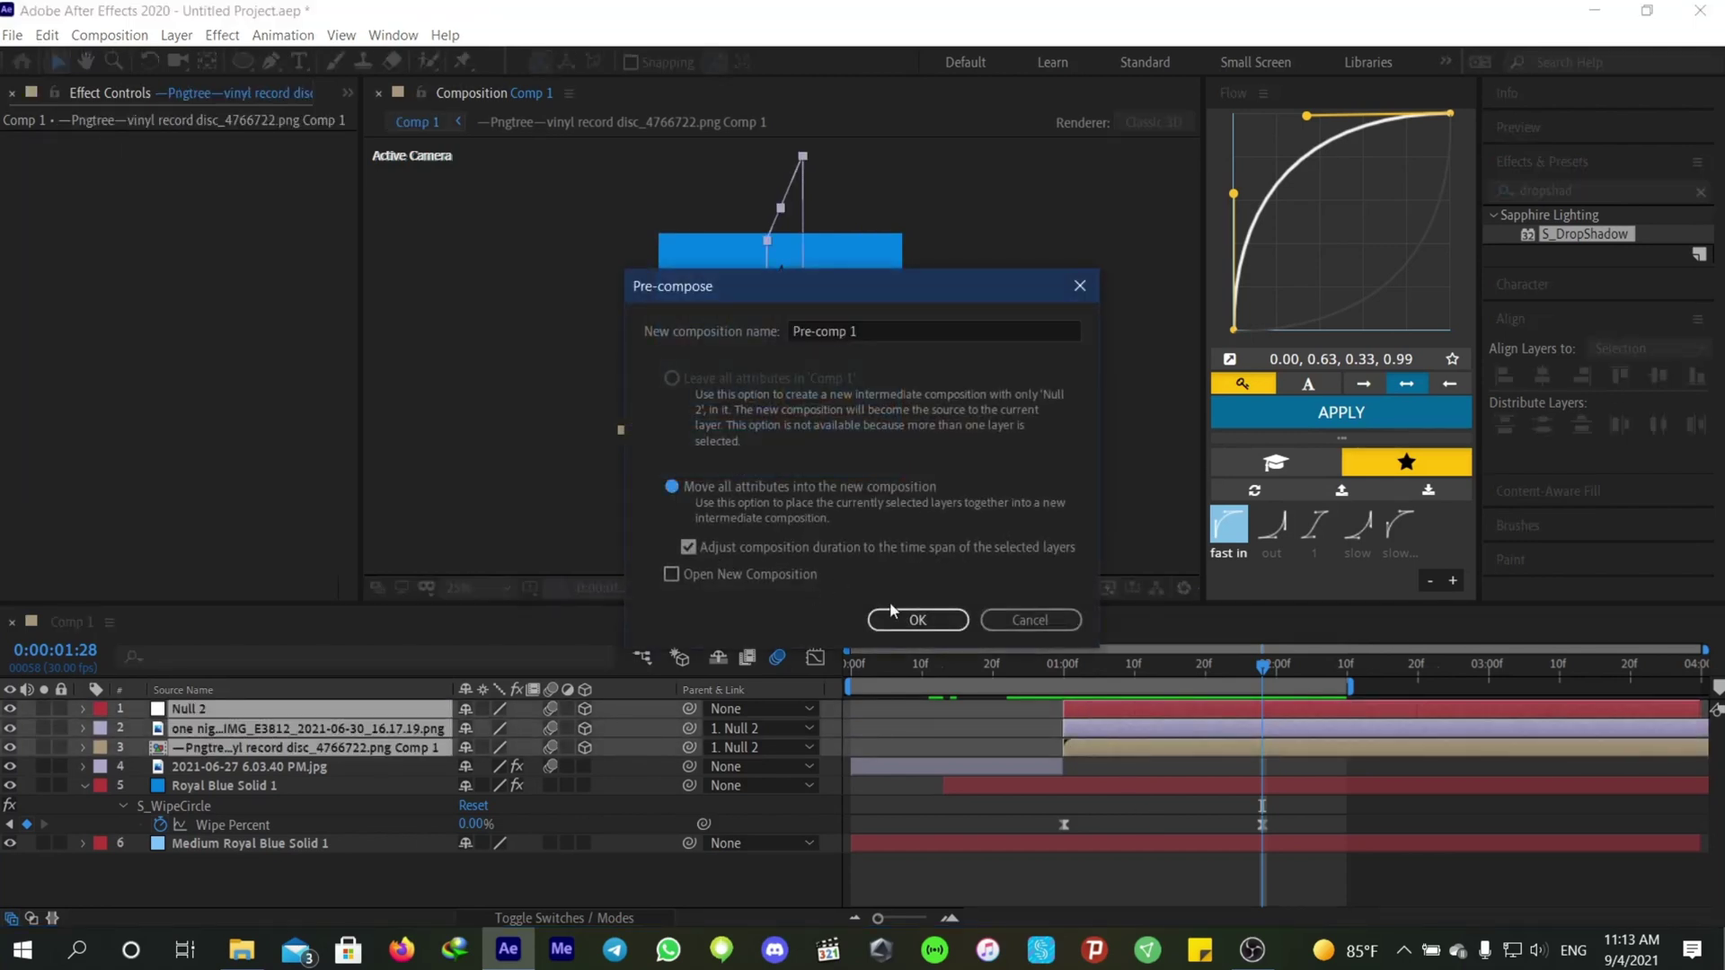
pyautogui.click(930, 623)
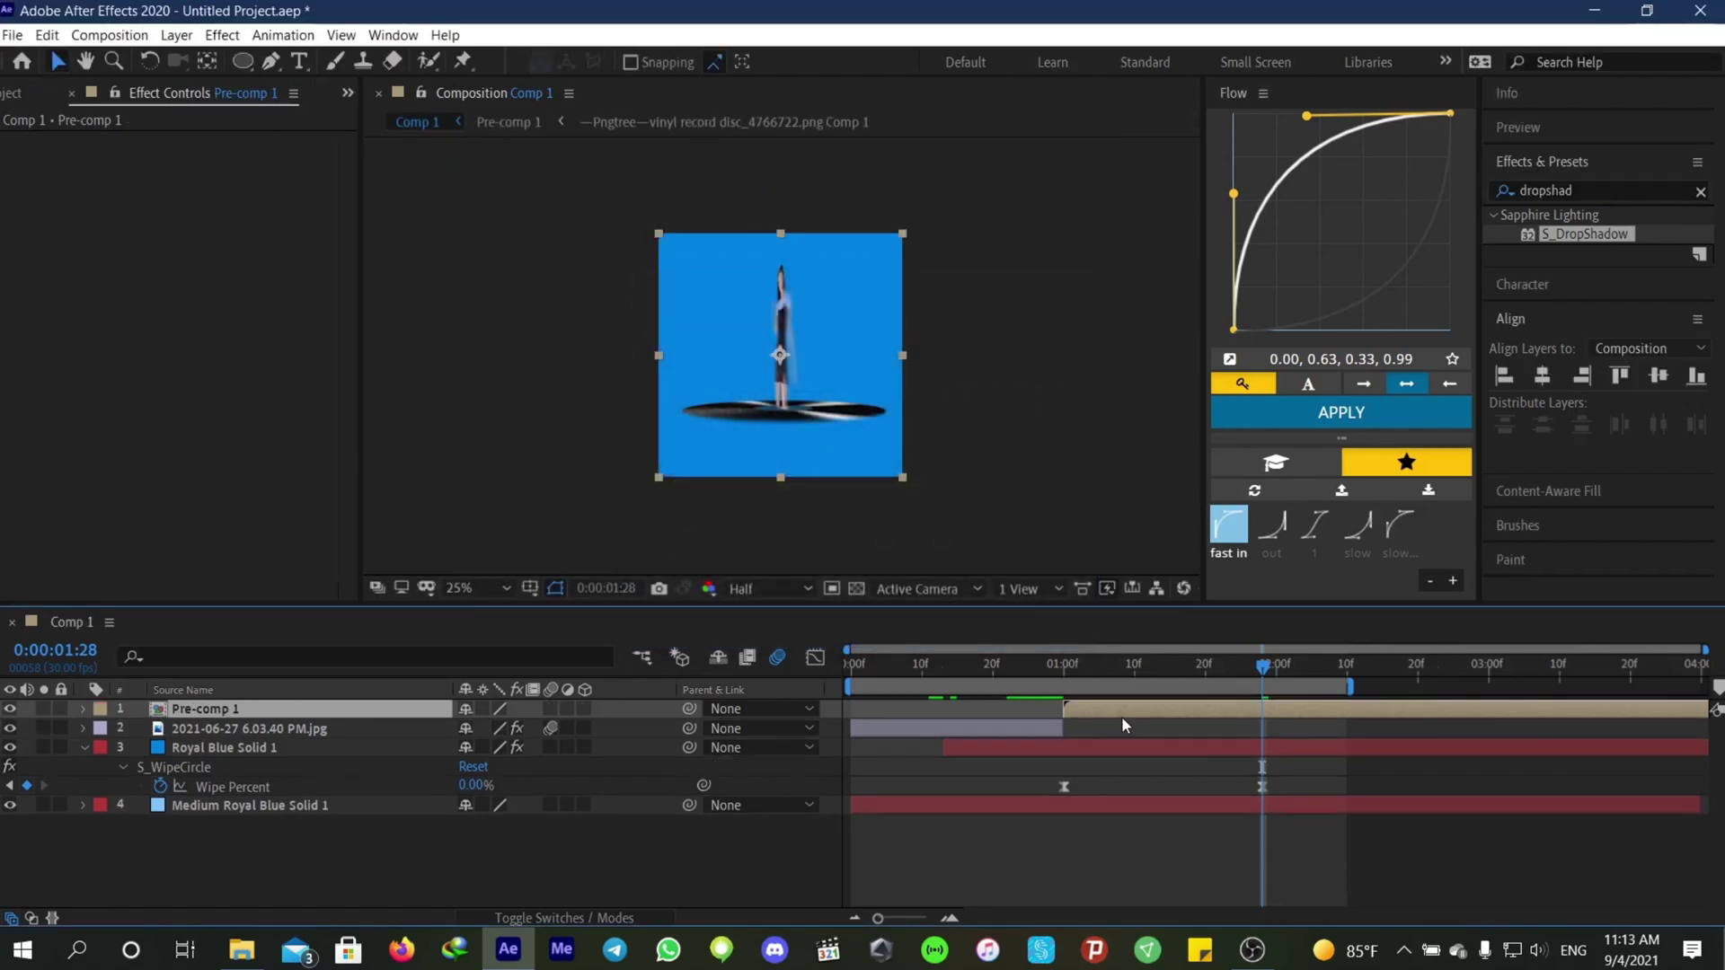
# Step: Apply S_DropShadow to the pre-composed record layer, set its Shadow Opacity to 0.170, and preview
pyautogui.moveTo(1559, 235); pyautogui.dragTo(1134, 718)
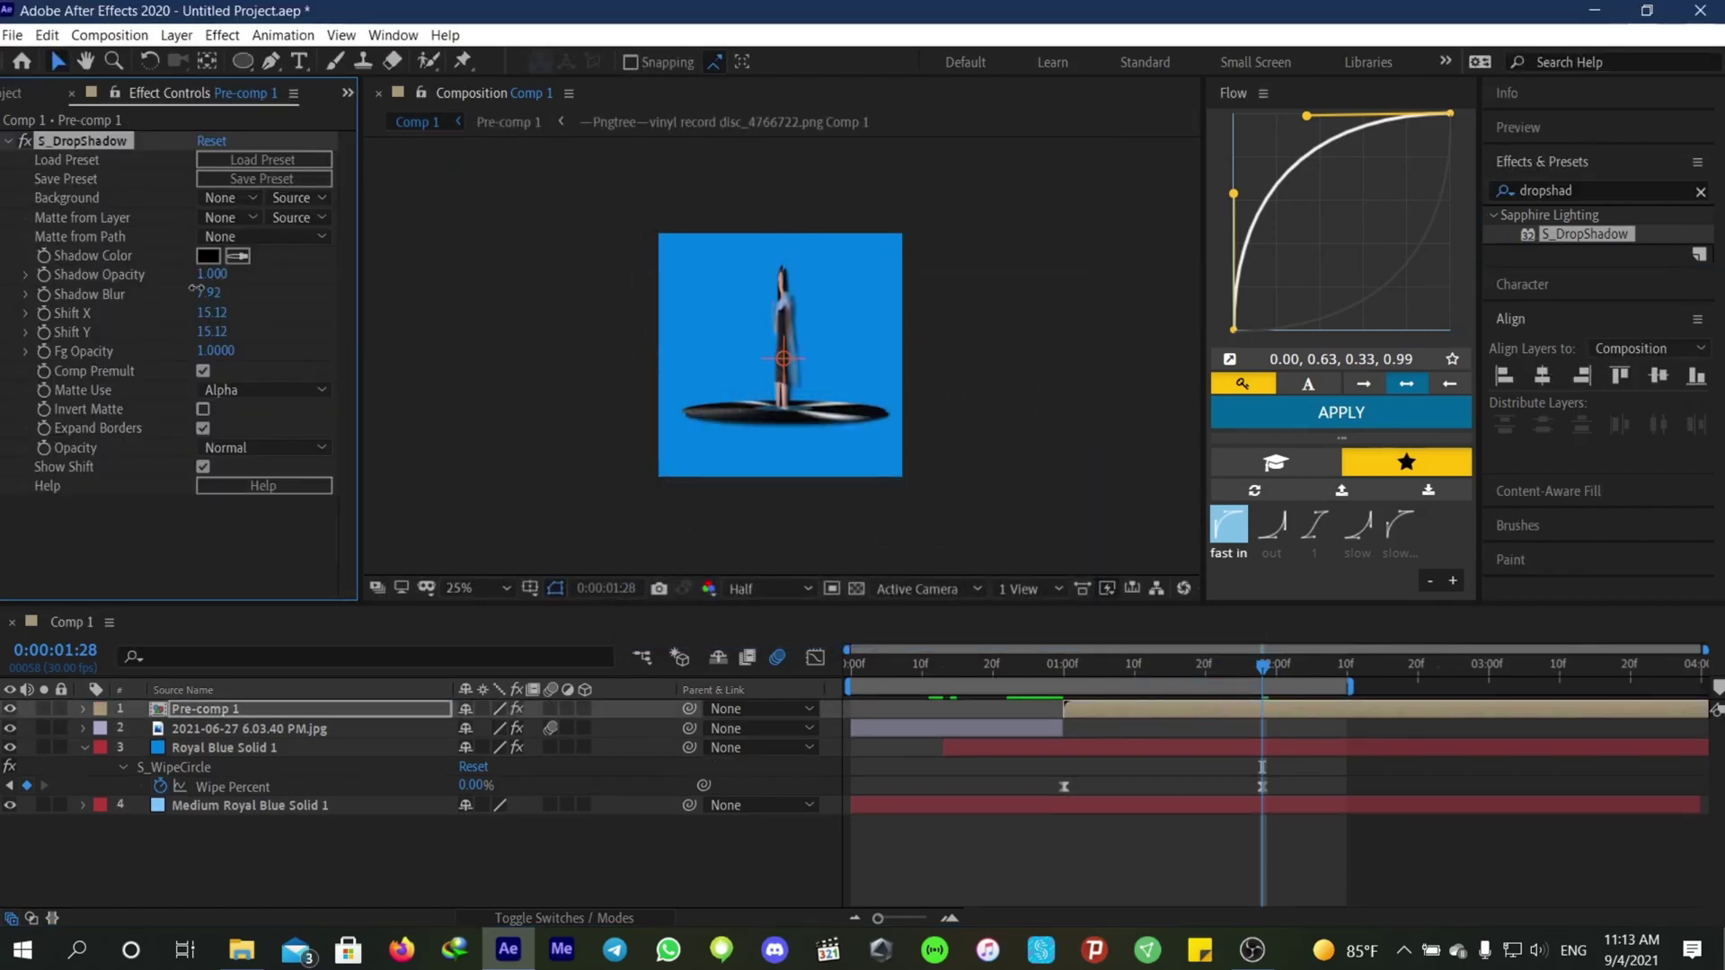
pyautogui.moveTo(210, 274); pyautogui.dragTo(115, 305)
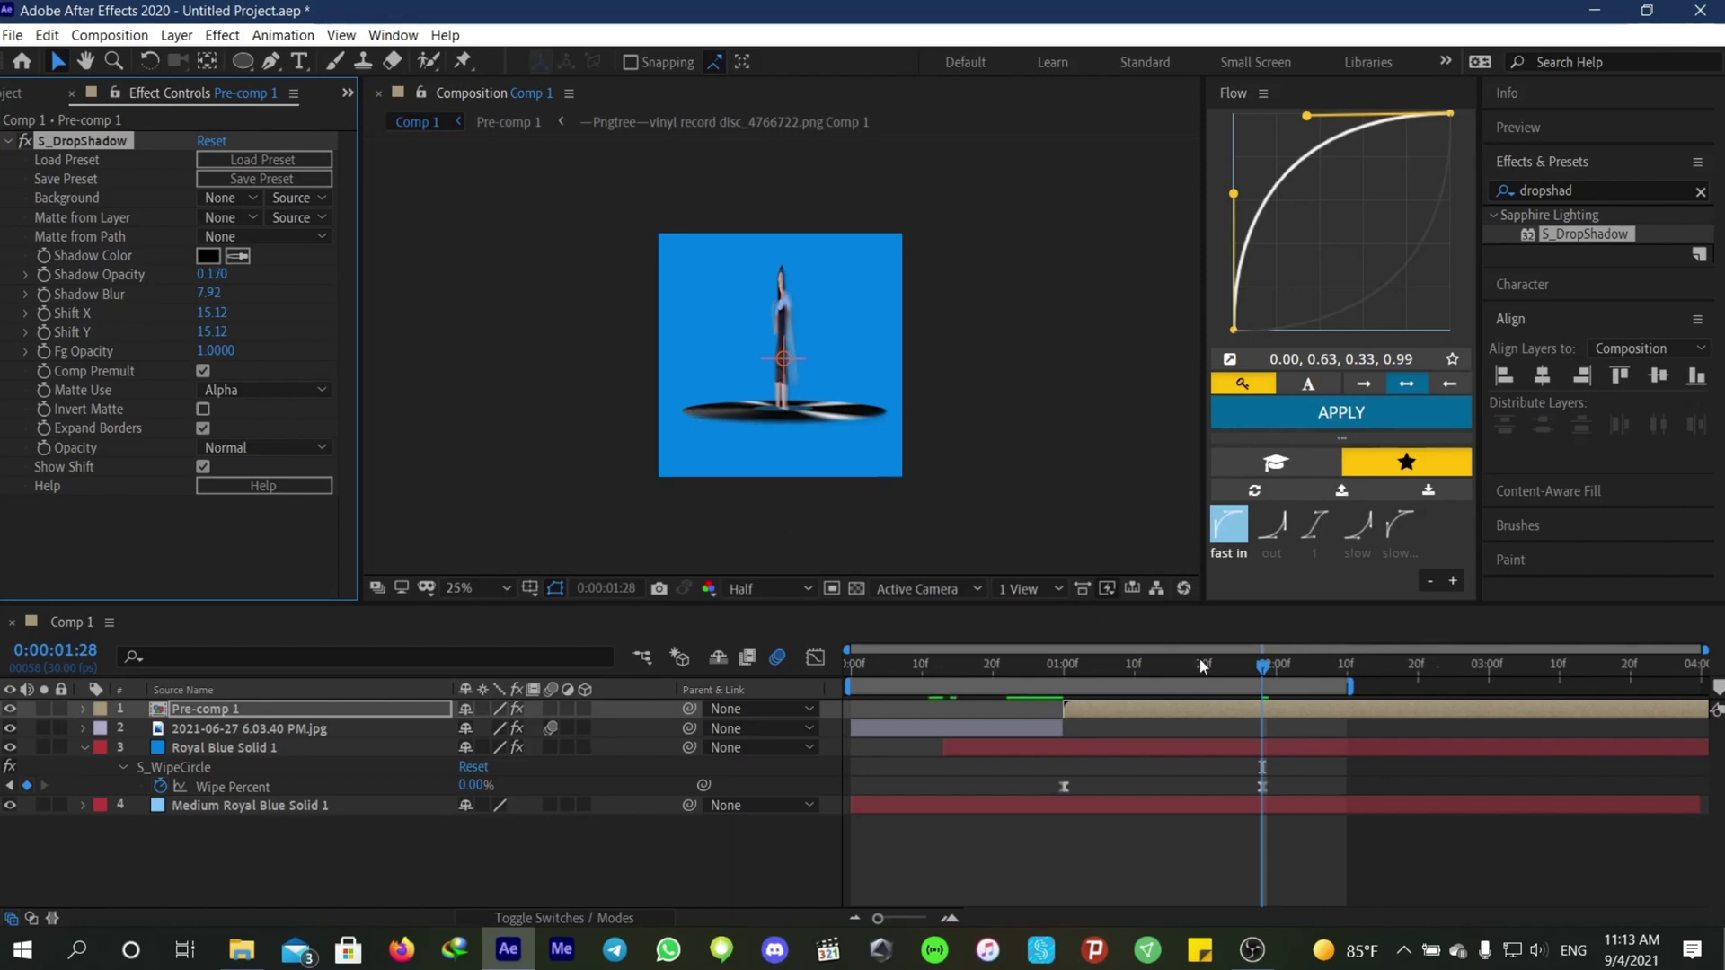
pyautogui.press('space')
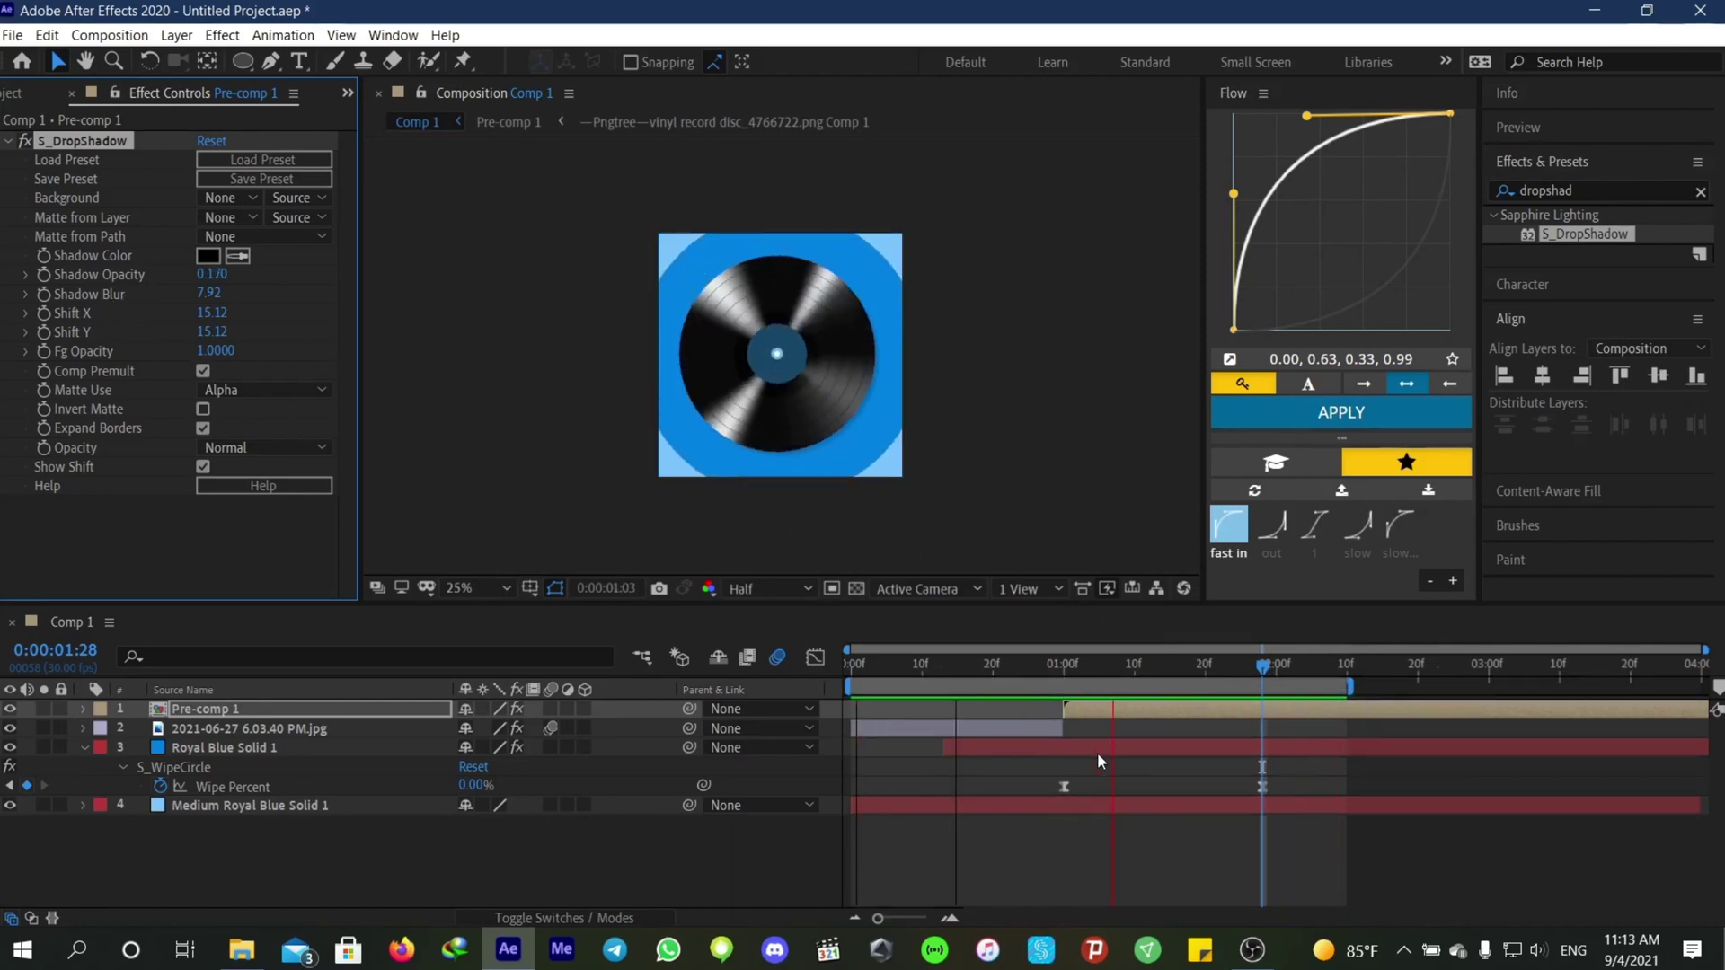